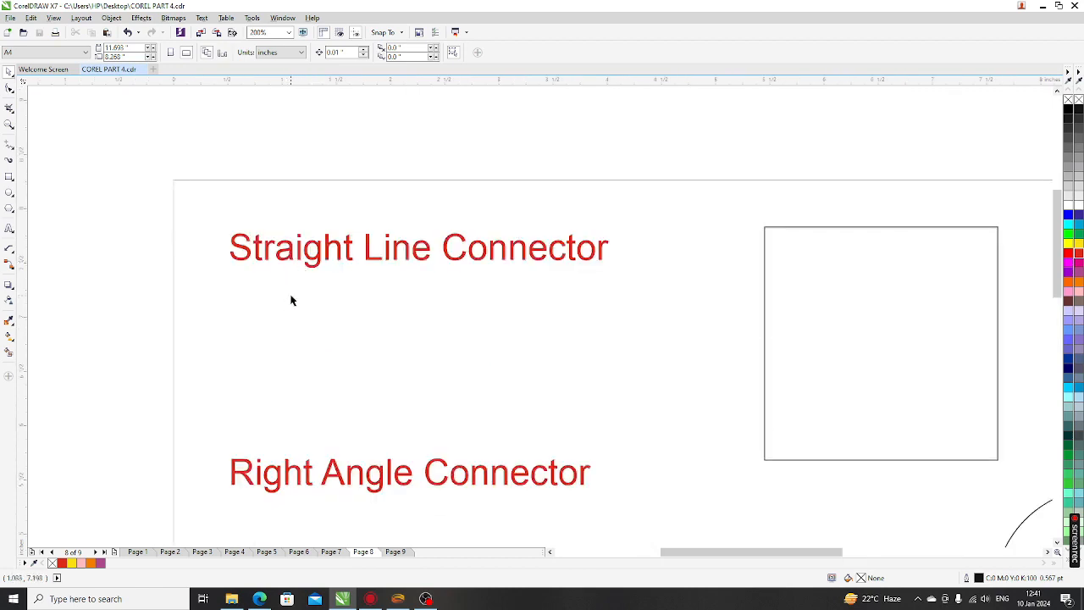
# Zoom out, glance at the title page, then switch to Page 2, Flowchart Shapes
pyautogui.scroll(-1, 290, 300)
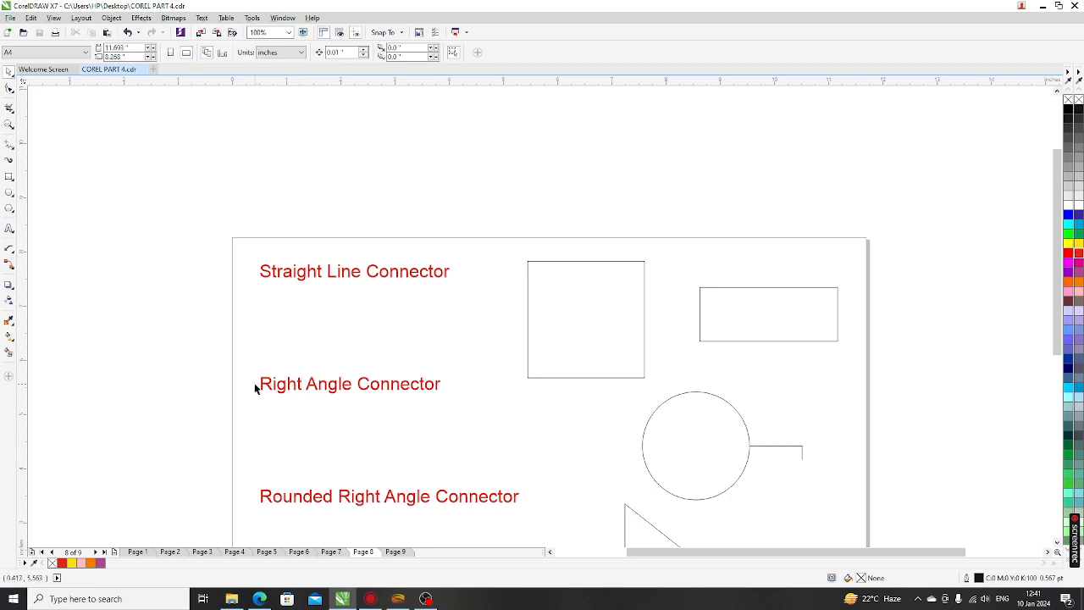
pyautogui.scroll(-1, 303, 325)
pyautogui.scroll(2, 305, 441)
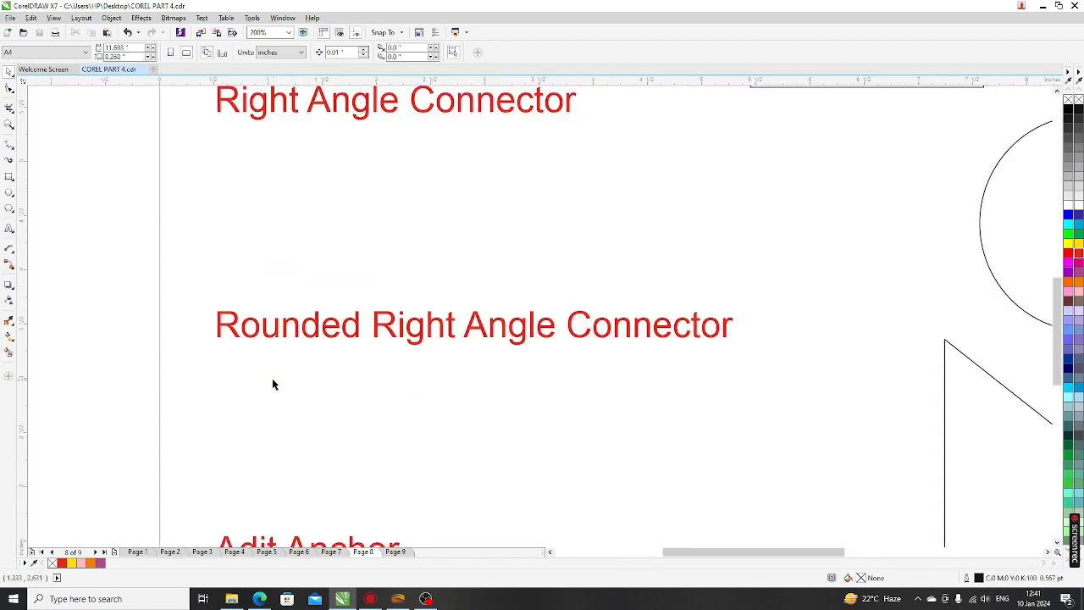
pyautogui.scroll(-1, 313, 329)
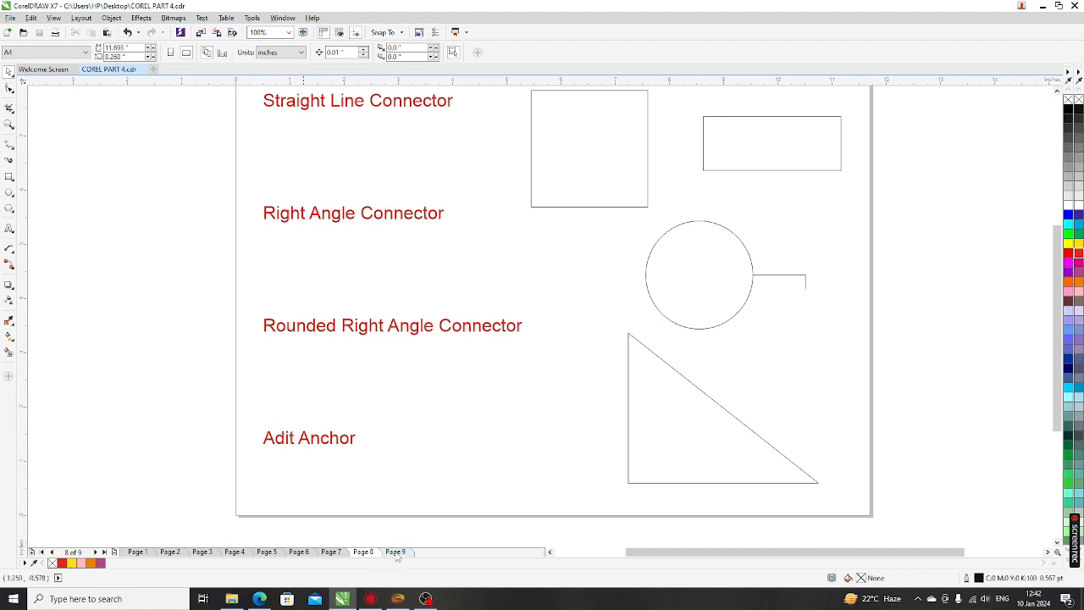
pyautogui.click(141, 553)
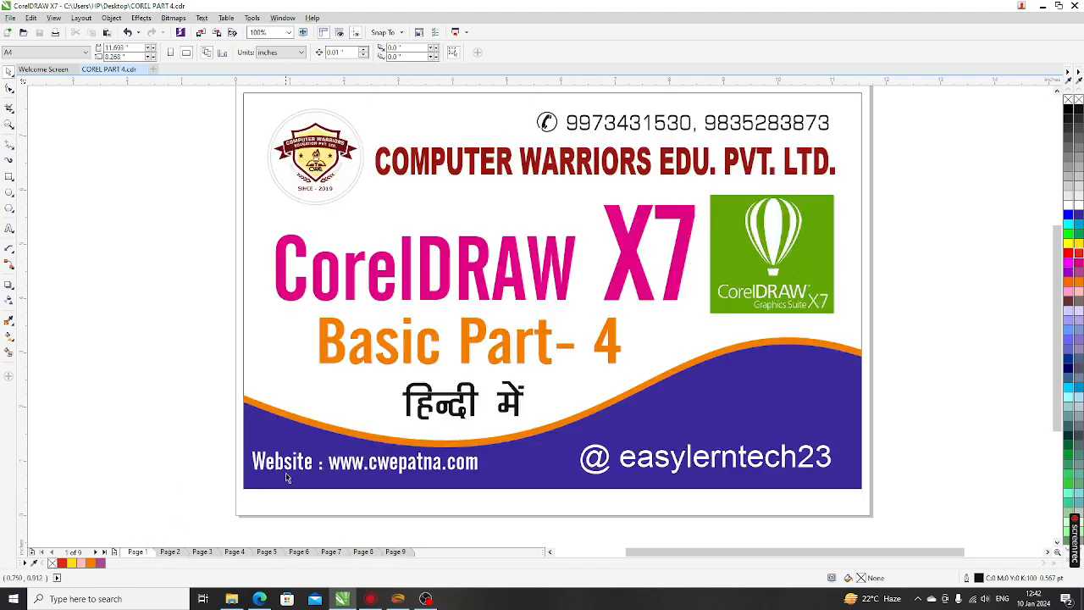
pyautogui.click(169, 551)
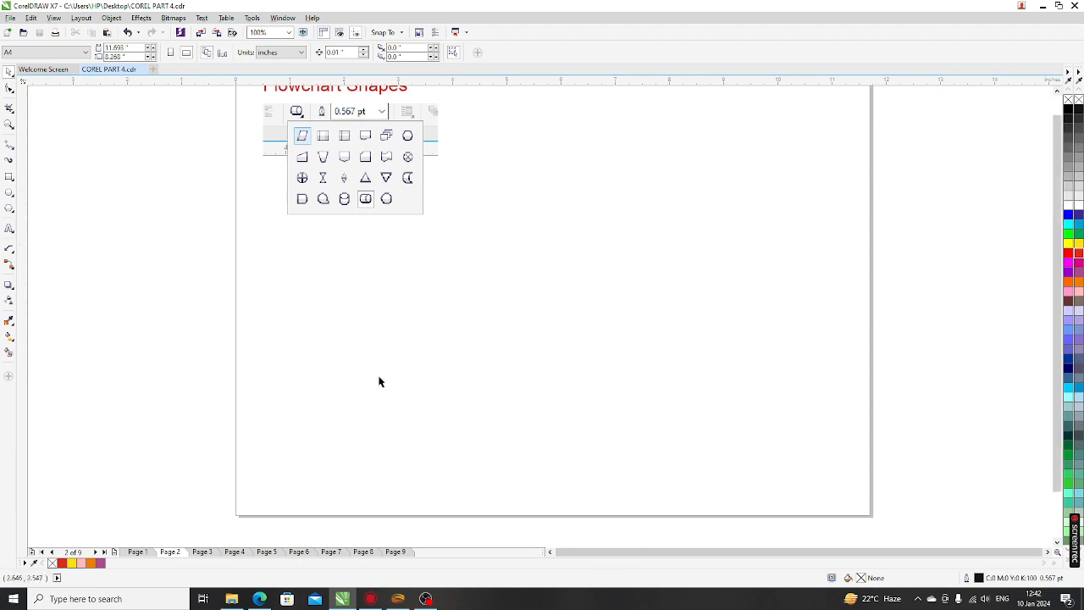
# Switch to the Flowchart Shapes tool and pick the parallelogram shape
pyautogui.scroll(-1, 378, 380)
pyautogui.scroll(2, 353, 276)
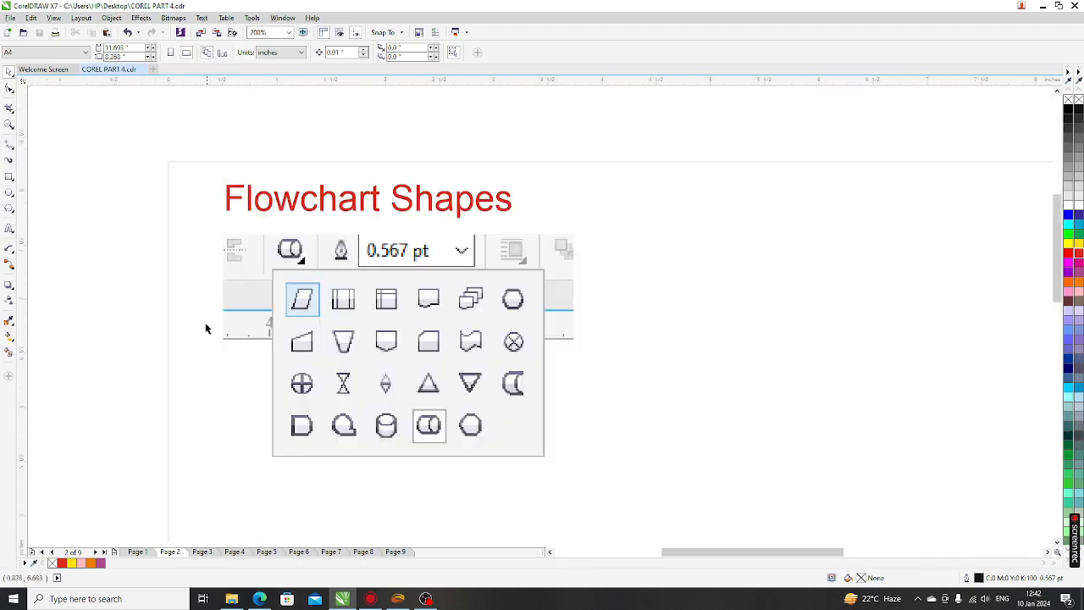
pyautogui.click(13, 213)
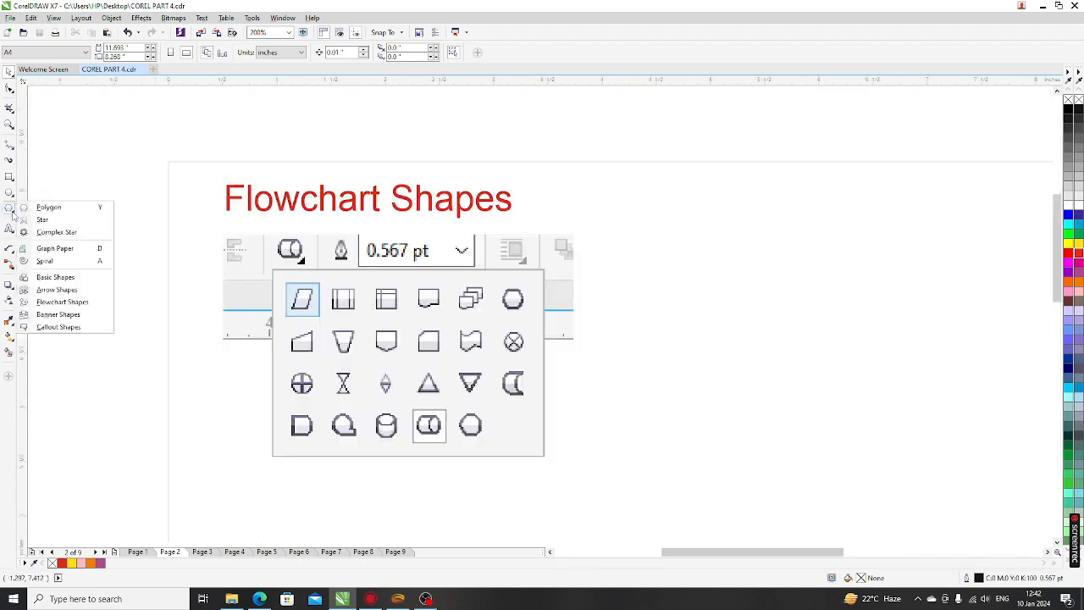
pyautogui.click(64, 302)
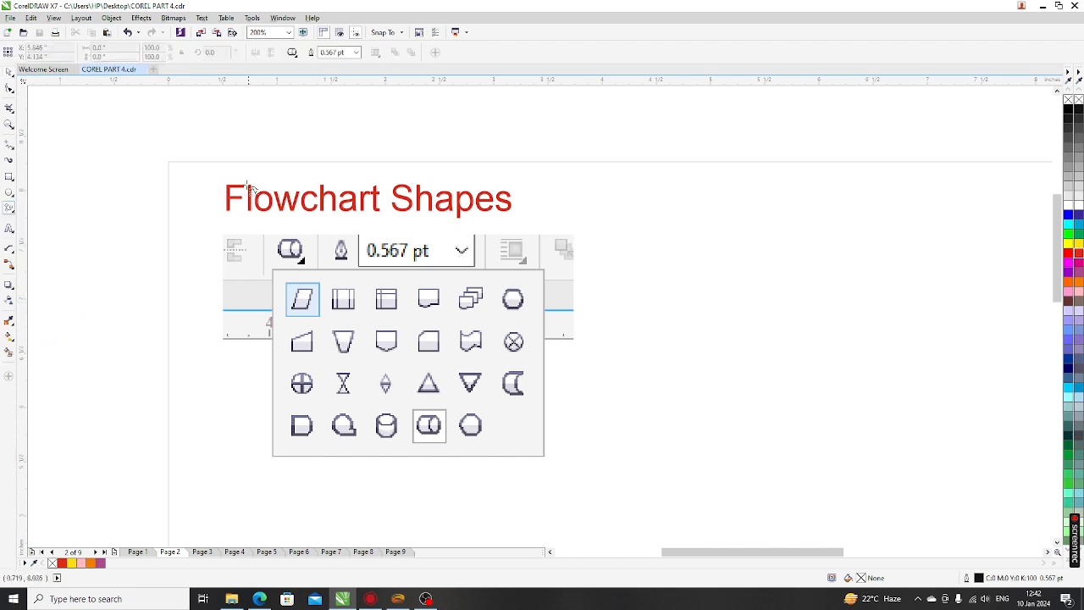
pyautogui.click(293, 54)
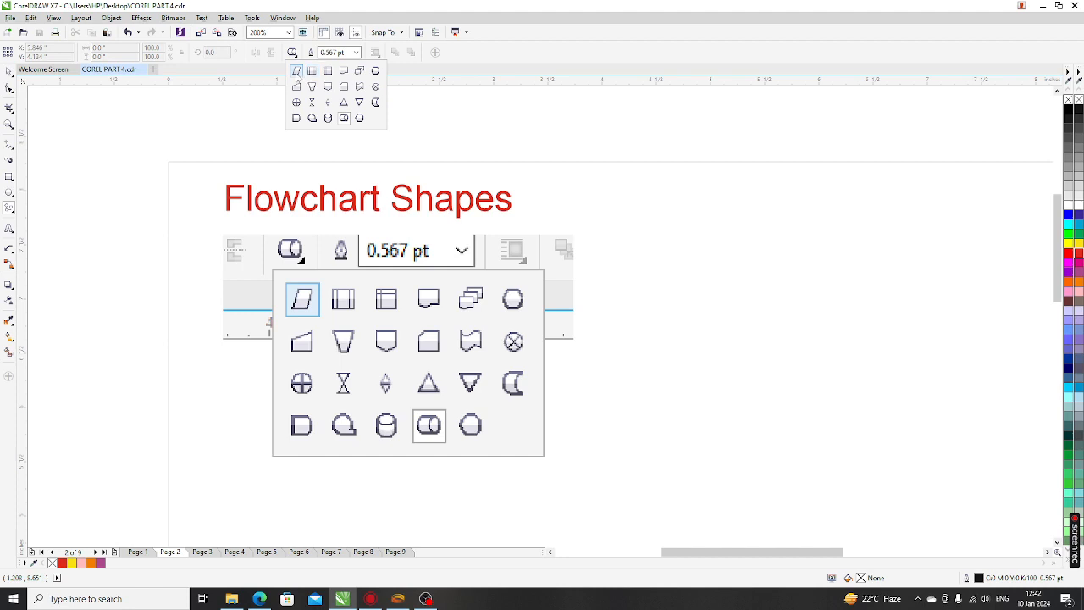
pyautogui.click(297, 71)
pyautogui.scroll(-1, 321, 239)
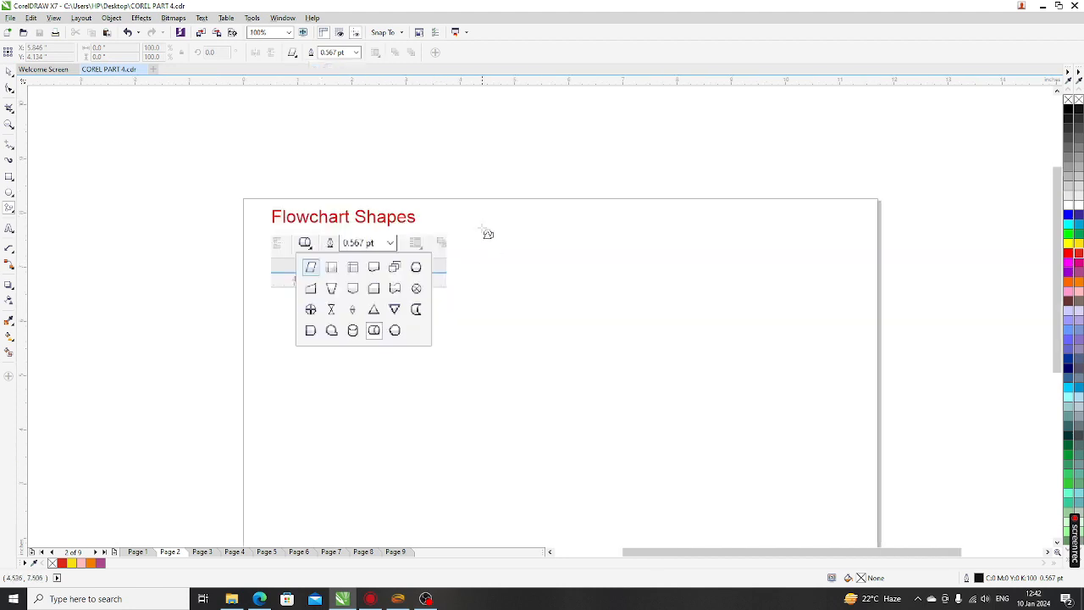
# Draw a parallelogram right of the heading and fill it red
pyautogui.moveTo(477, 219); pyautogui.dragTo(554, 315)
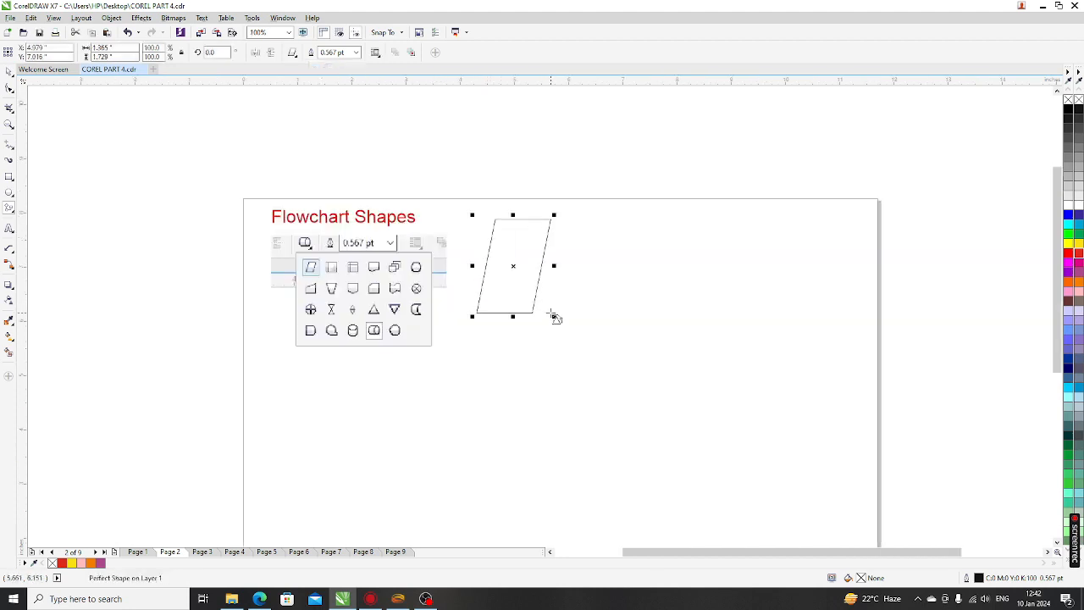
pyautogui.click(1078, 255)
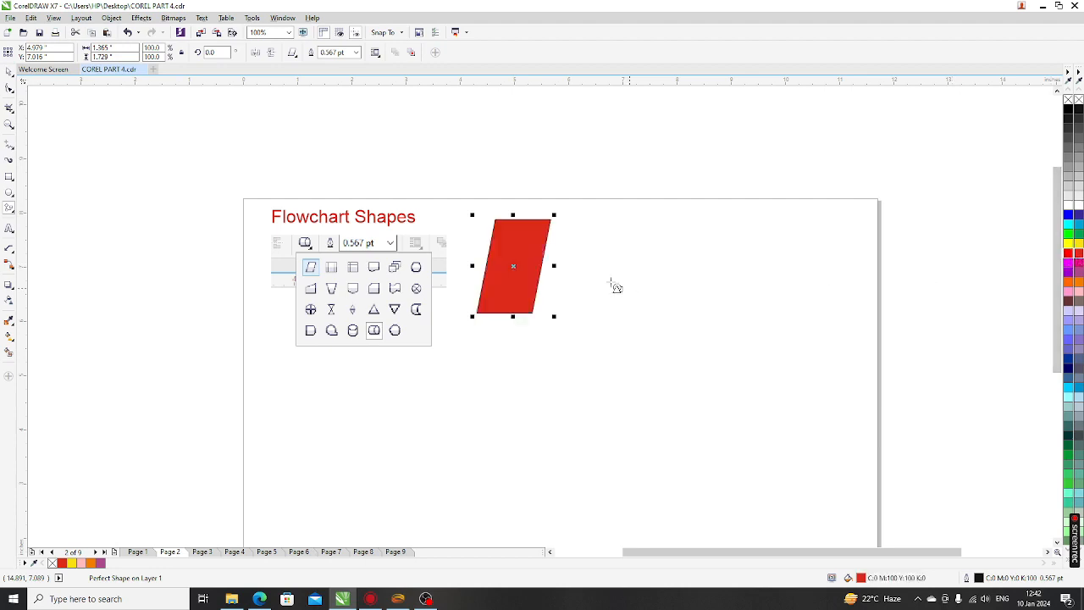
pyautogui.scroll(2, 609, 282)
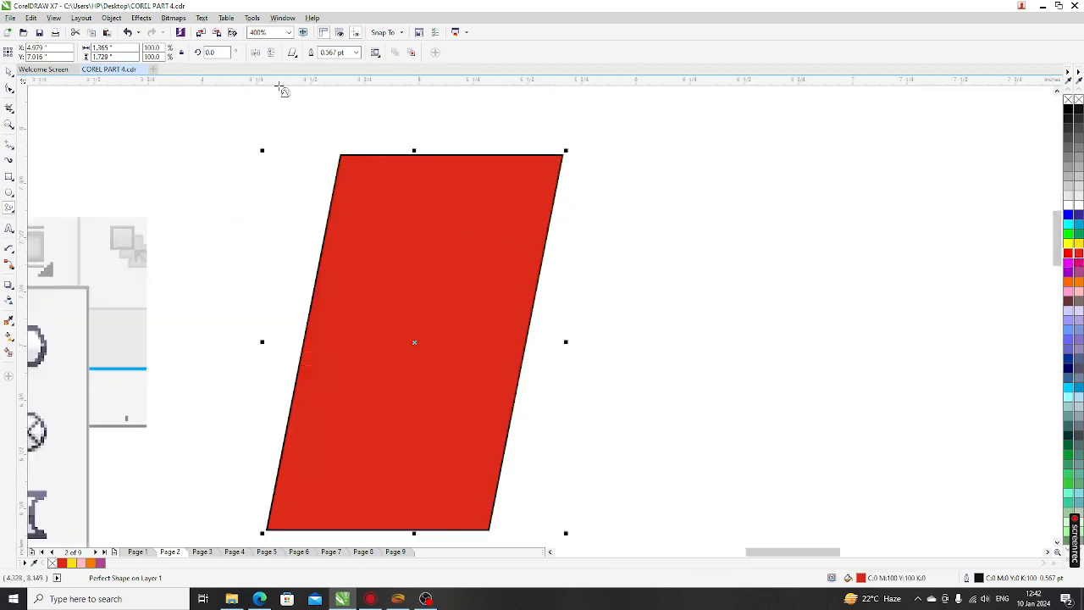
# Give the parallelogram a 3.0 pt yellow outline
pyautogui.click(357, 52)
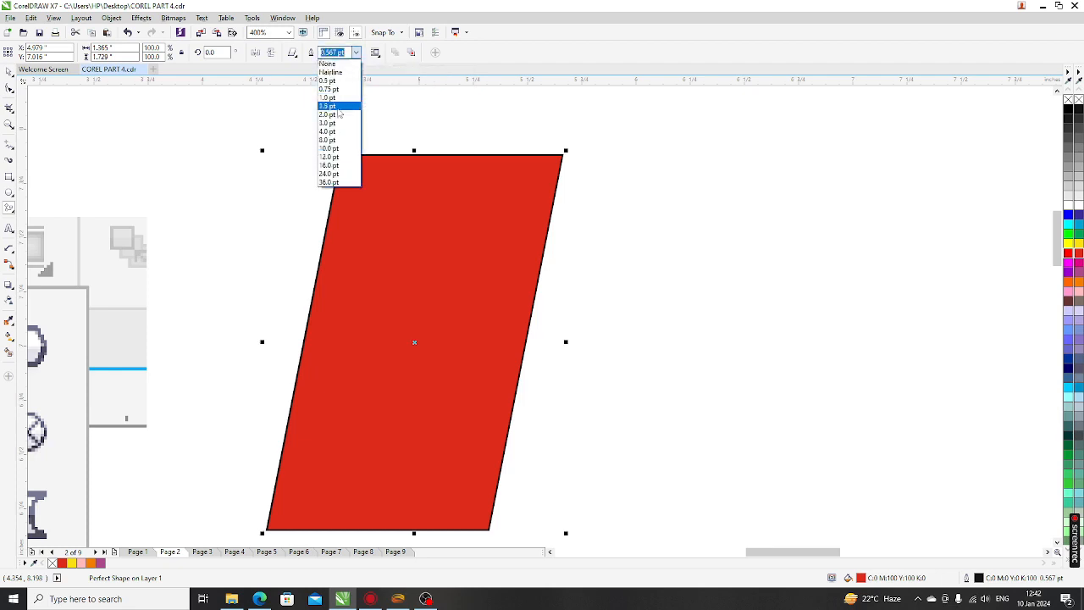
pyautogui.click(334, 124)
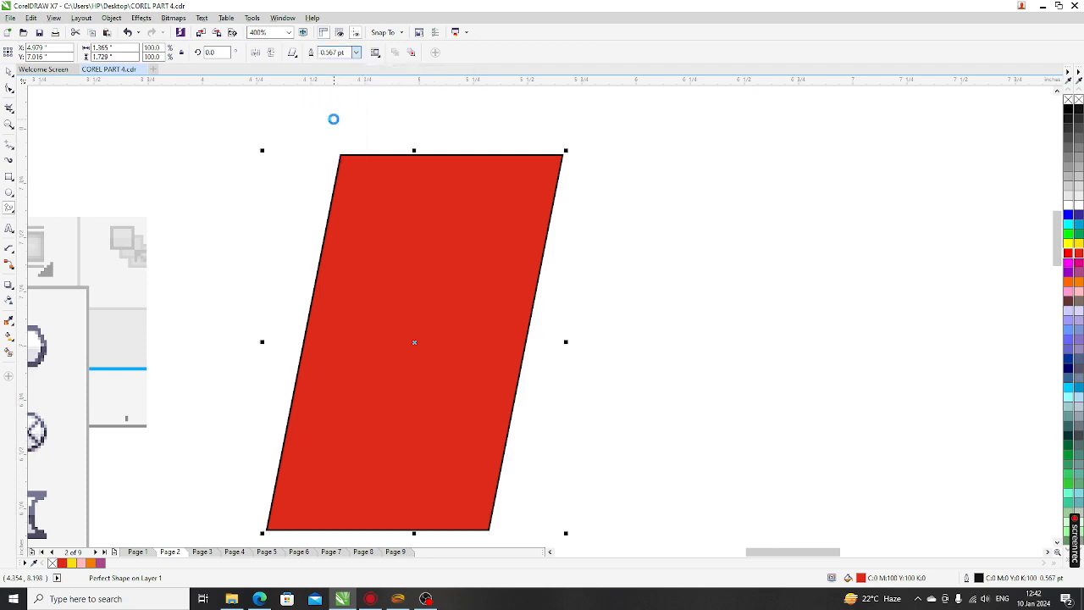
pyautogui.click(357, 52)
pyautogui.click(337, 105)
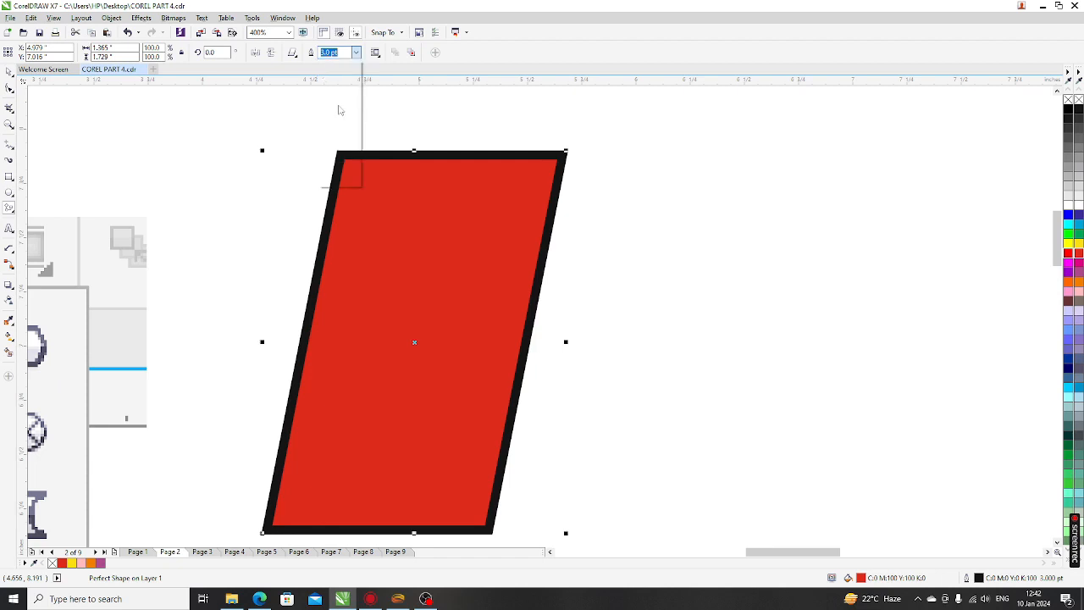
pyautogui.click(356, 52)
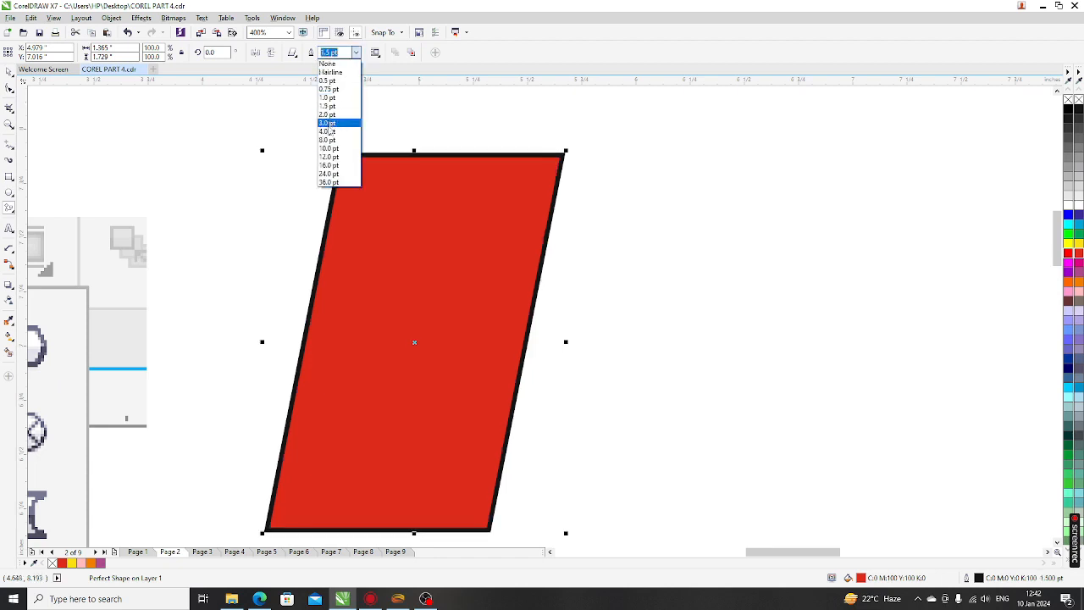
pyautogui.click(330, 124)
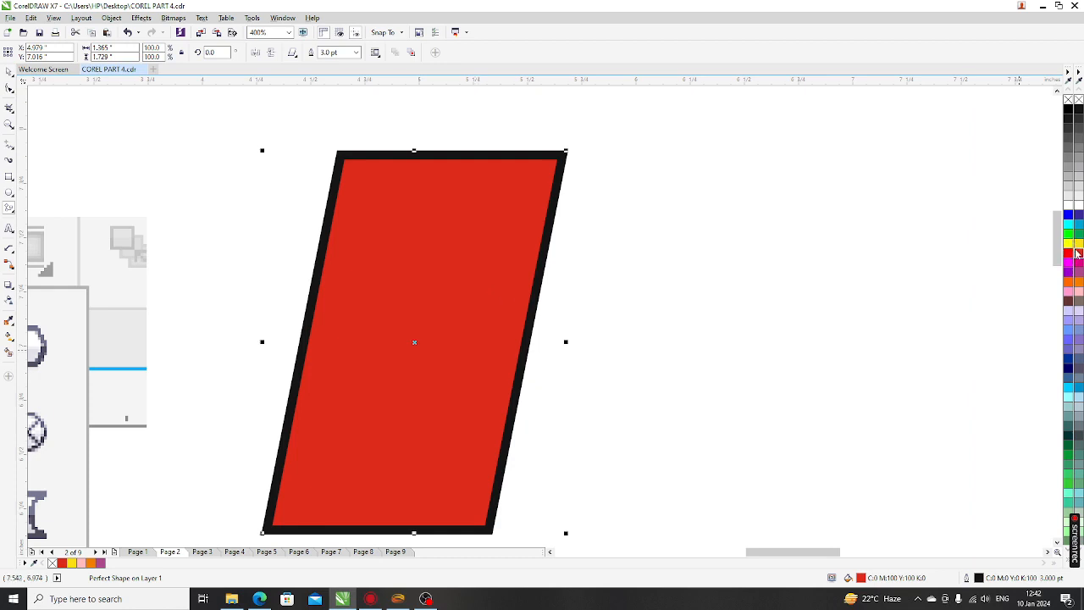
pyautogui.rightClick(1077, 243)
# Pick the predefined-process flowchart shape
pyautogui.scroll(-4, 374, 229)
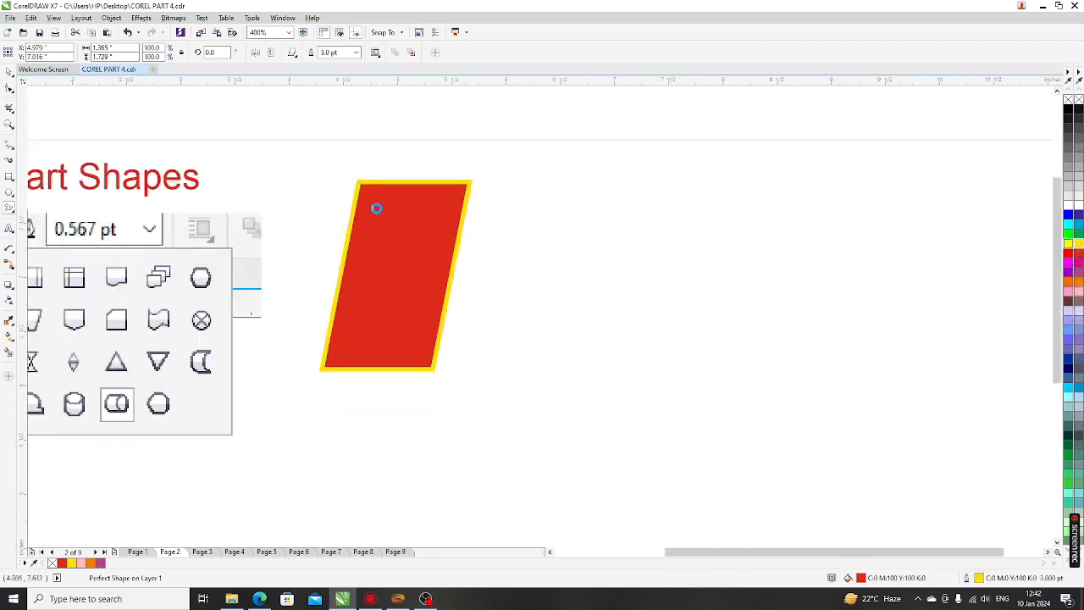
pyautogui.scroll(2, 388, 225)
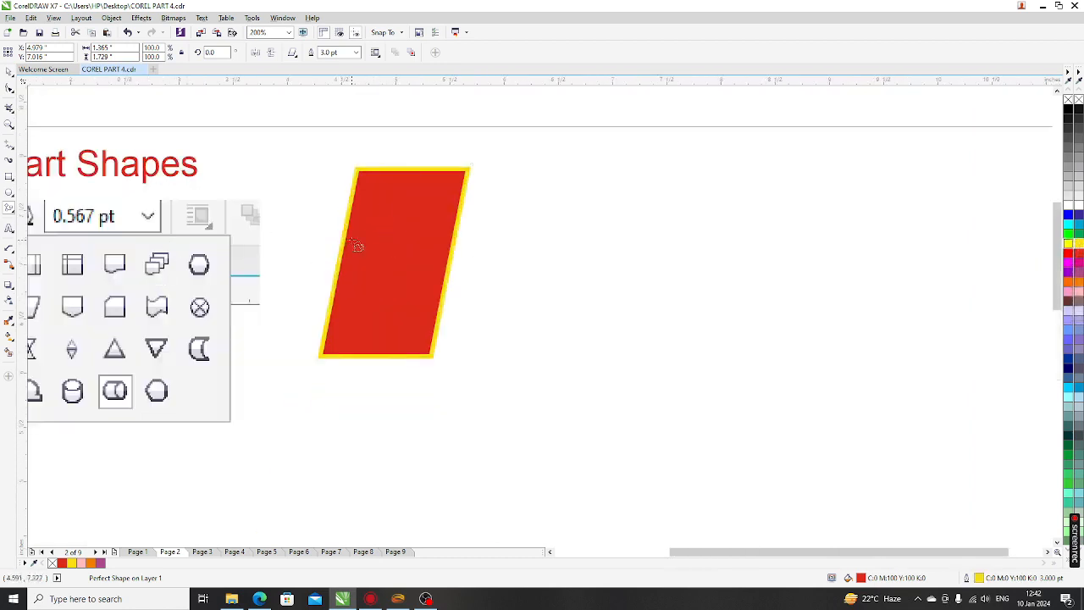
pyautogui.scroll(-2, 214, 273)
pyautogui.scroll(2, 207, 263)
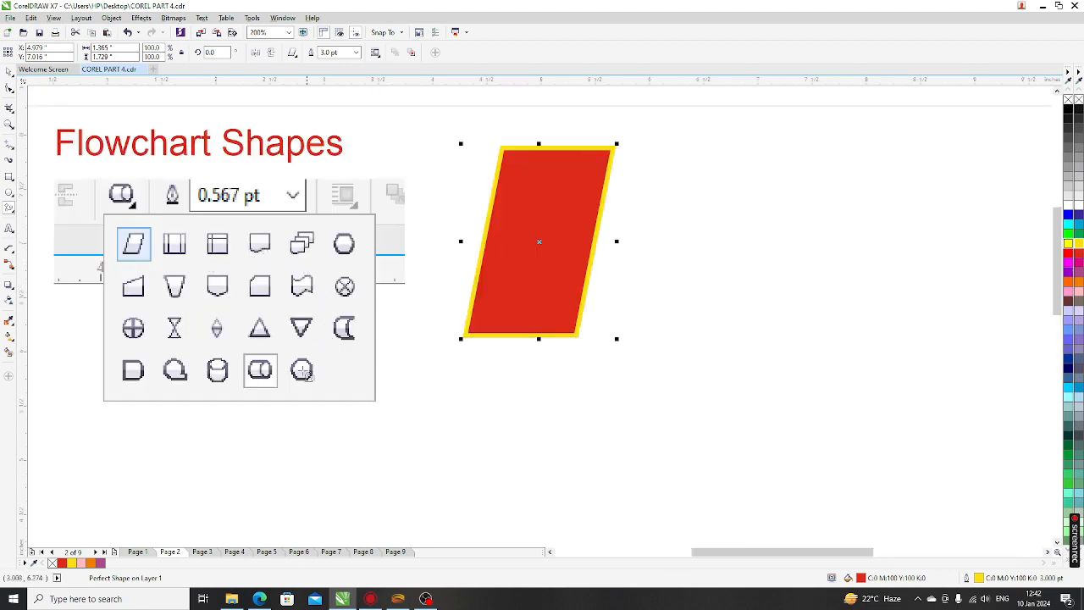
pyautogui.click(293, 55)
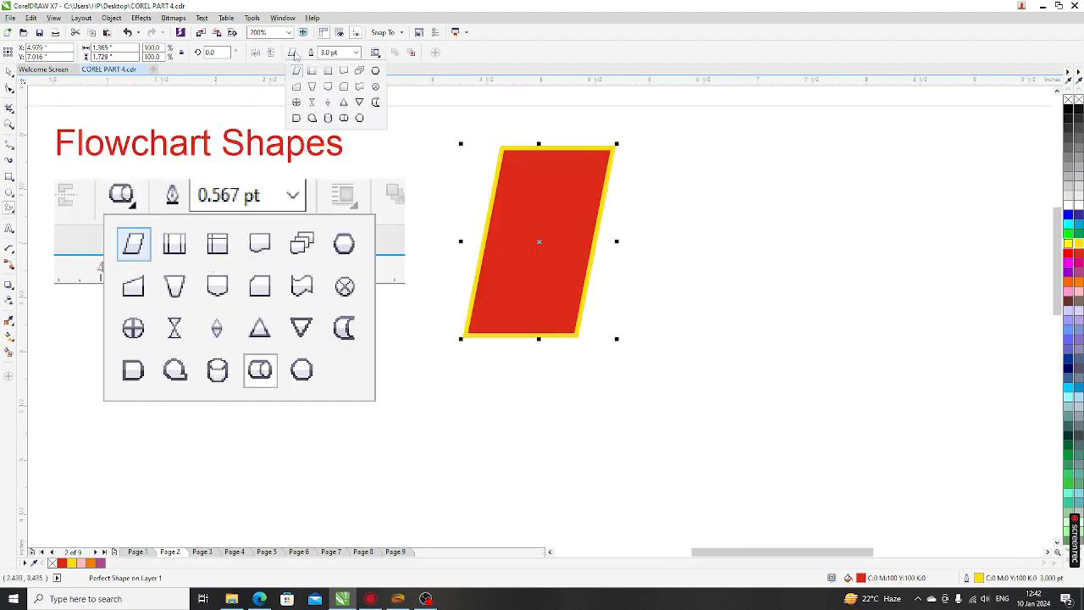
pyautogui.click(311, 72)
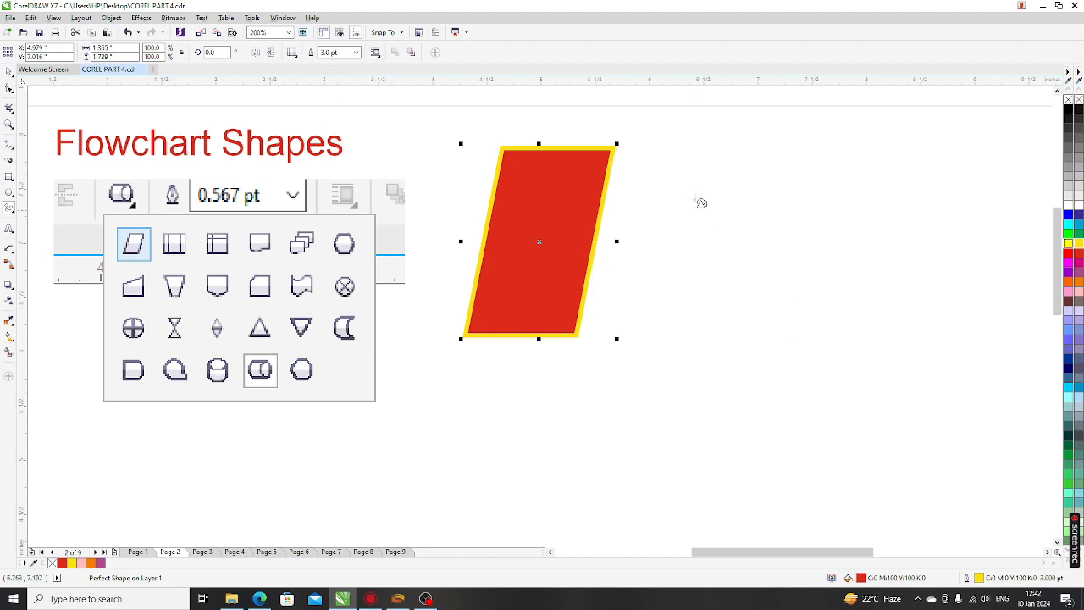
# Draw a predefined-process box and an internal-storage box right of the parallelogram
pyautogui.moveTo(648, 153); pyautogui.dragTo(858, 332)
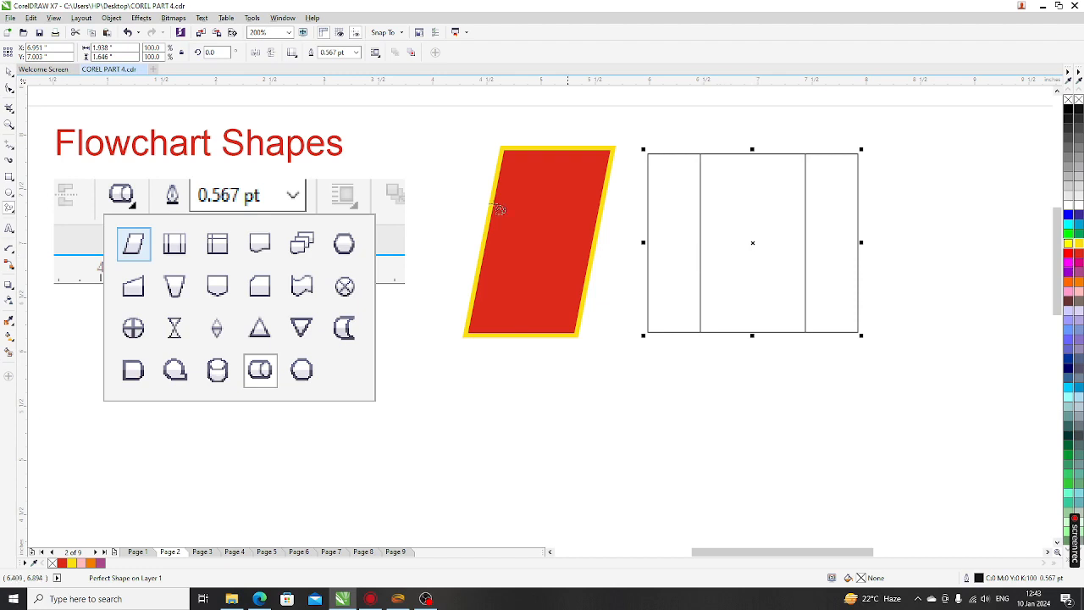
pyautogui.click(292, 52)
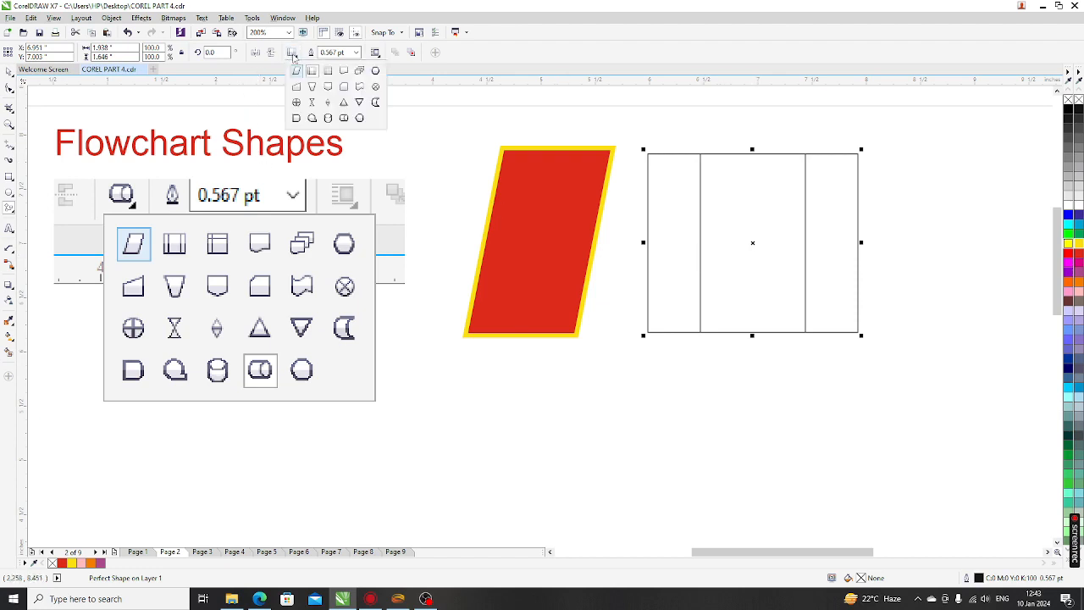
pyautogui.click(329, 71)
pyautogui.moveTo(880, 150); pyautogui.dragTo(1007, 335)
# Draw a circle-with-tab shape beside the boxes and fill it yellow
pyautogui.scroll(-2, 858, 285)
pyautogui.scroll(2, 866, 271)
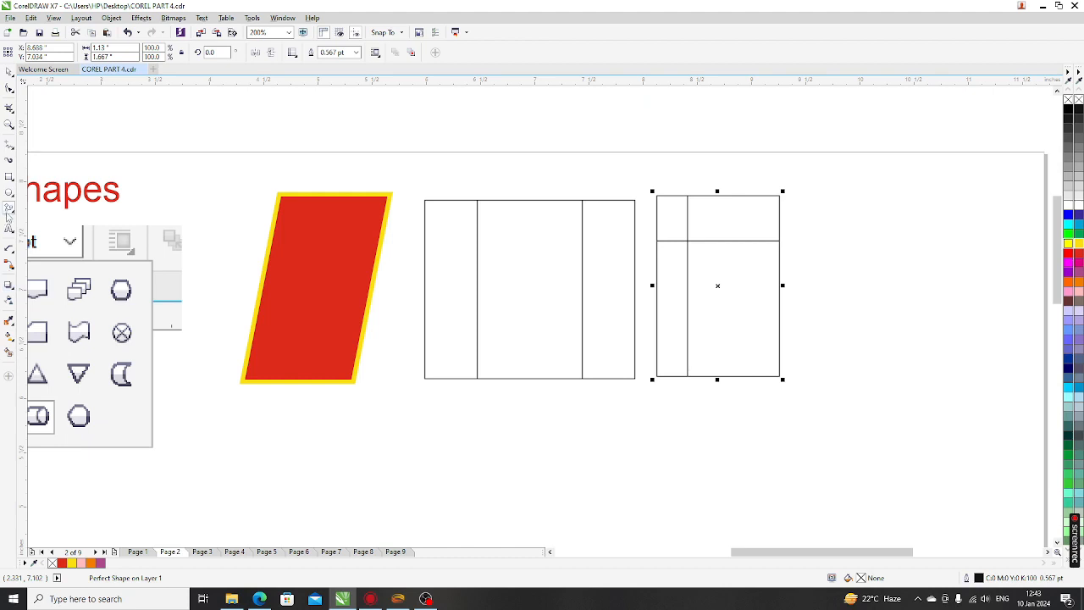
pyautogui.click(293, 55)
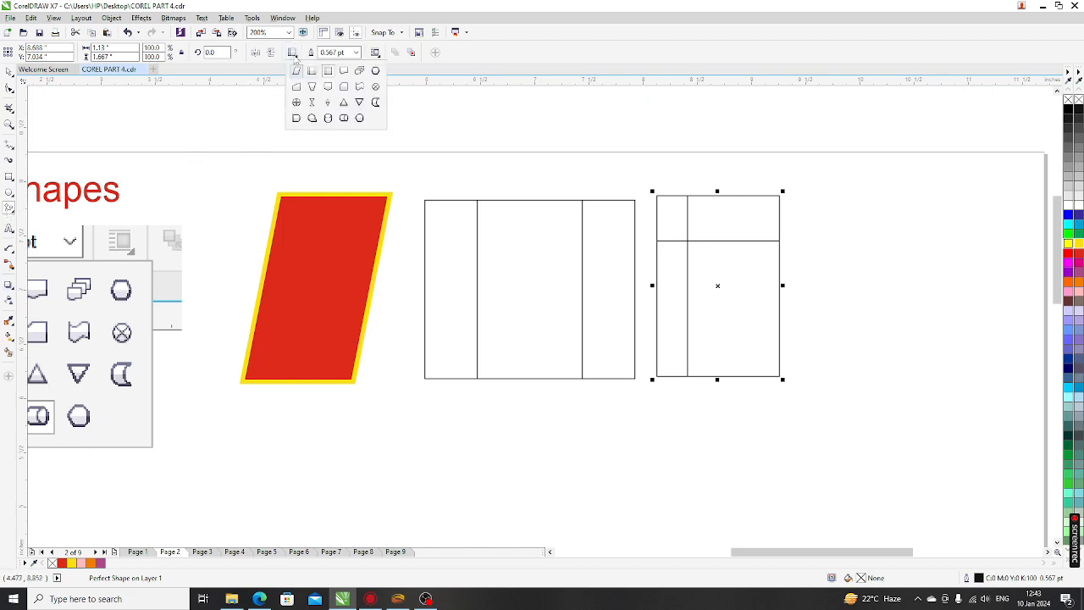
pyautogui.click(311, 119)
pyautogui.moveTo(804, 196); pyautogui.dragTo(988, 383)
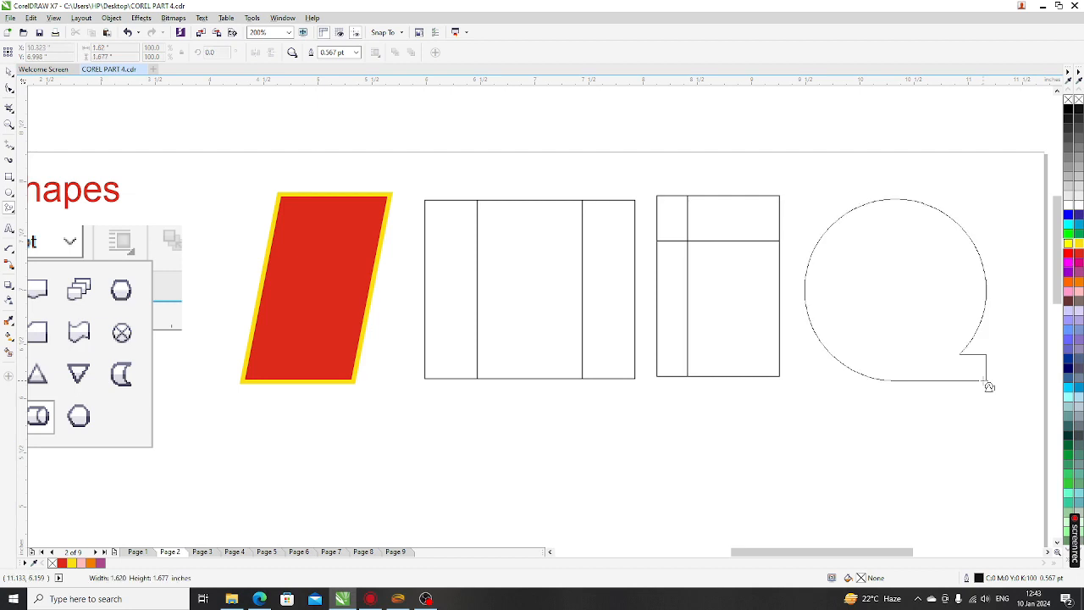
pyautogui.click(1069, 243)
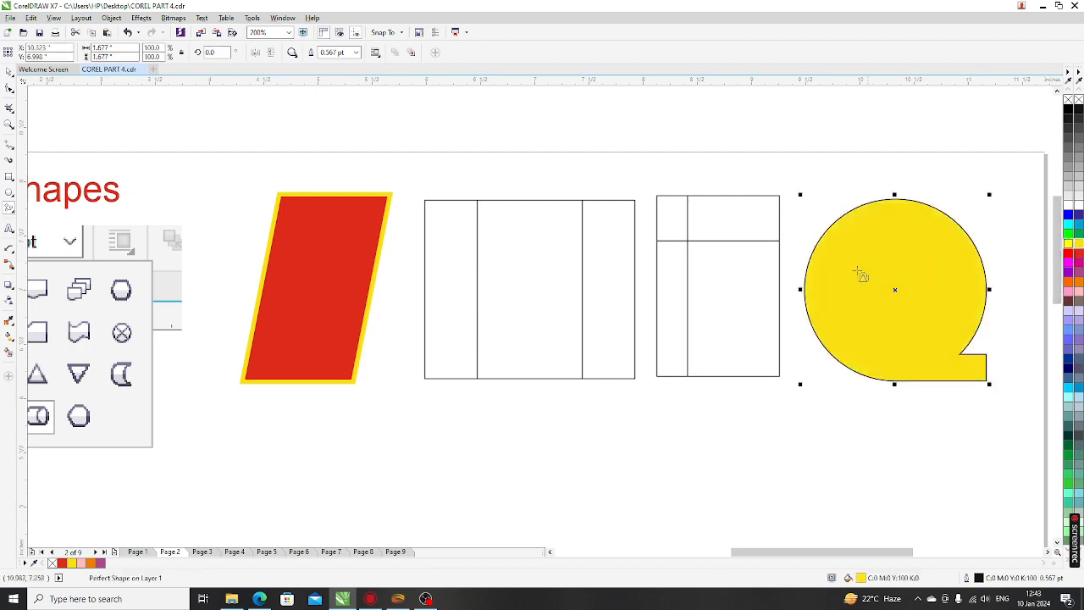
# Draw a horizontal cylinder shape below the parallelogram
pyautogui.click(295, 54)
pyautogui.click(343, 128)
pyautogui.moveTo(210, 394); pyautogui.dragTo(471, 486)
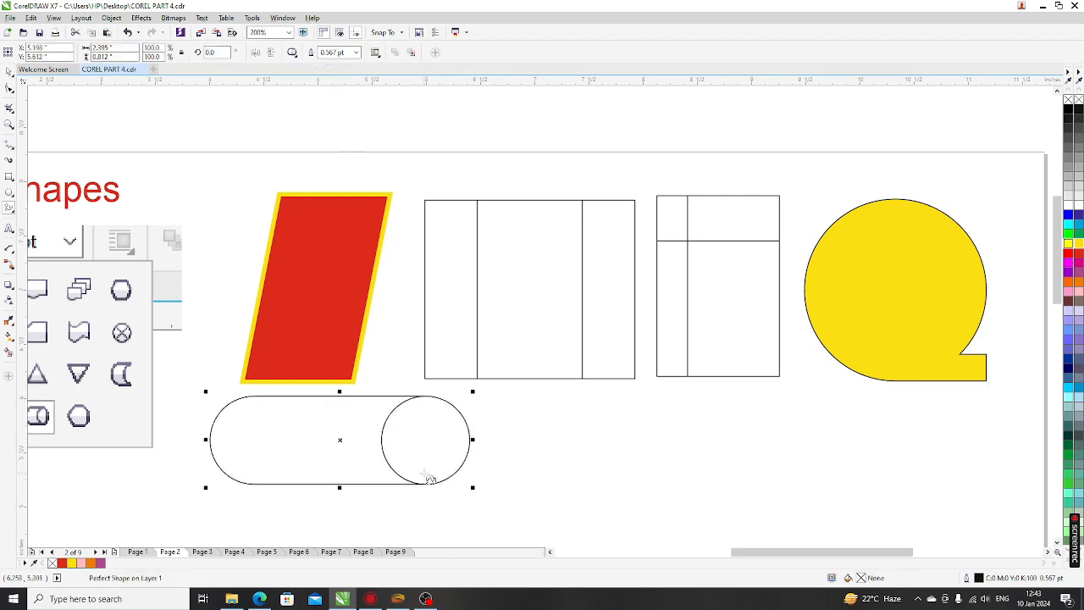
# Draw a vertical cylinder right of the pill shape and move it slightly lower
pyautogui.scroll(-1, 440, 408)
pyautogui.scroll(1, 398, 442)
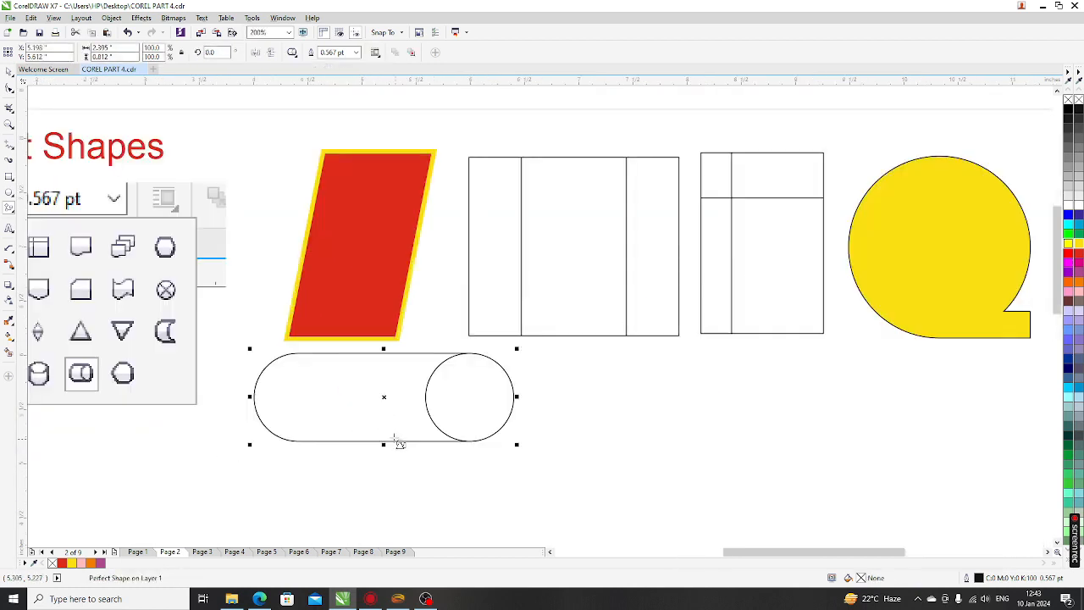
pyautogui.click(292, 53)
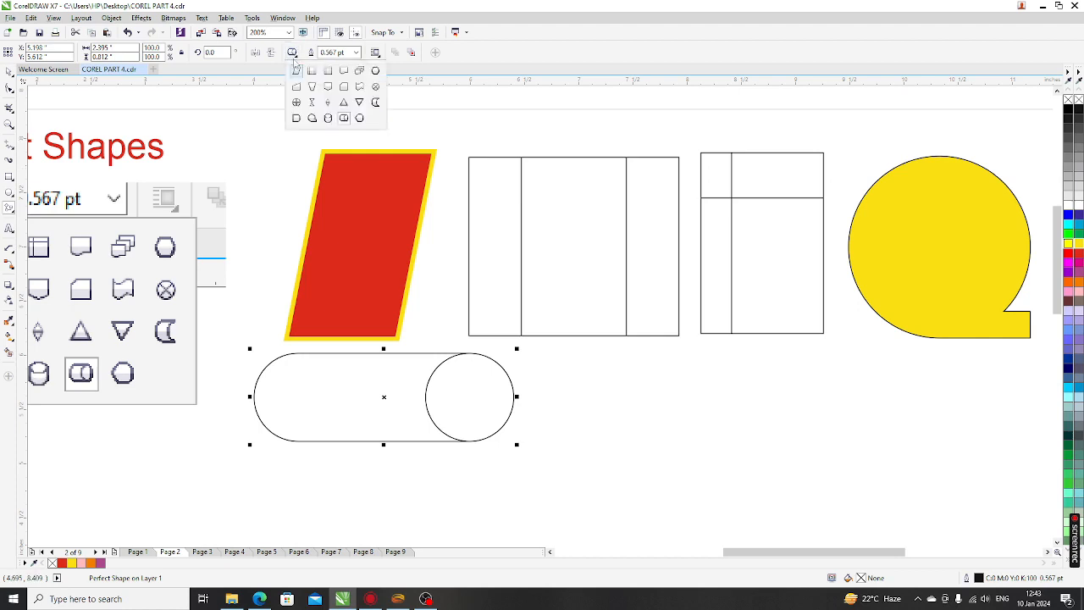
pyautogui.click(328, 118)
pyautogui.moveTo(550, 332); pyautogui.dragTo(643, 484)
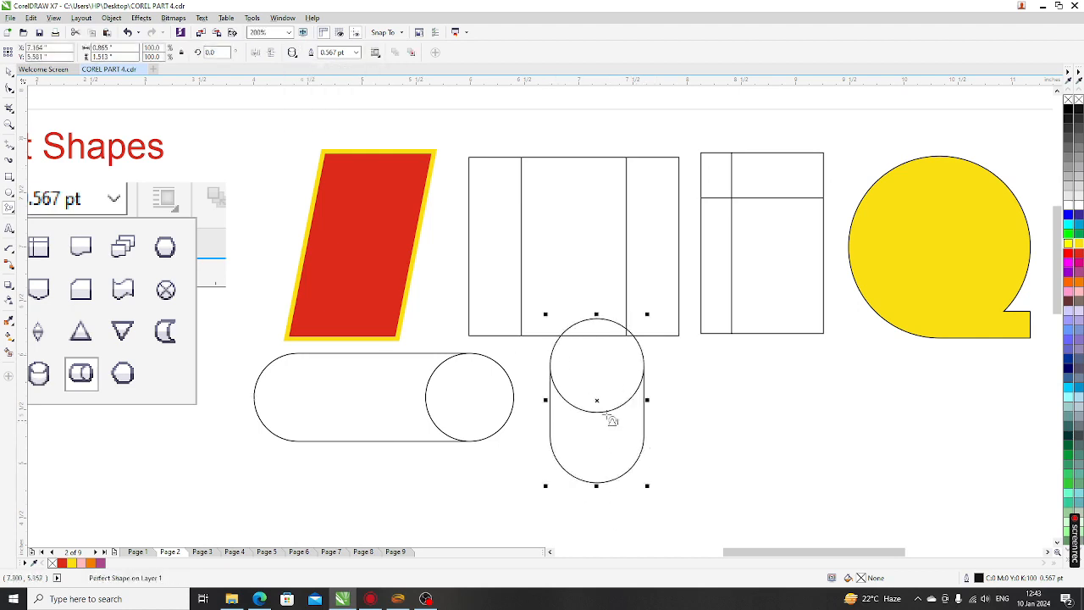
pyautogui.moveTo(596, 400); pyautogui.dragTo(599, 428)
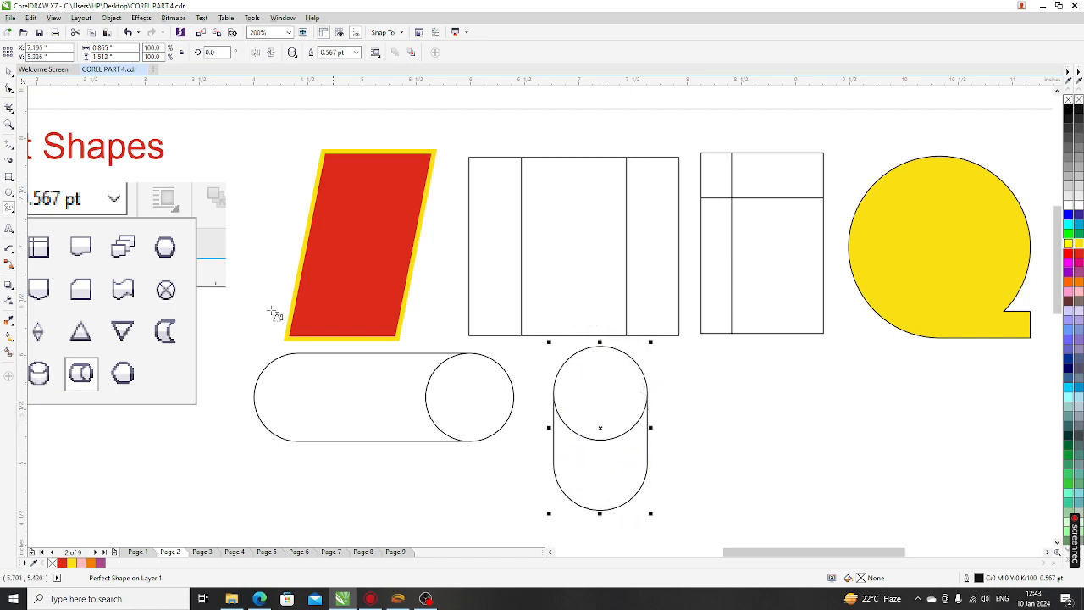
pyautogui.click(9, 89)
pyautogui.click(9, 71)
pyautogui.click(676, 407)
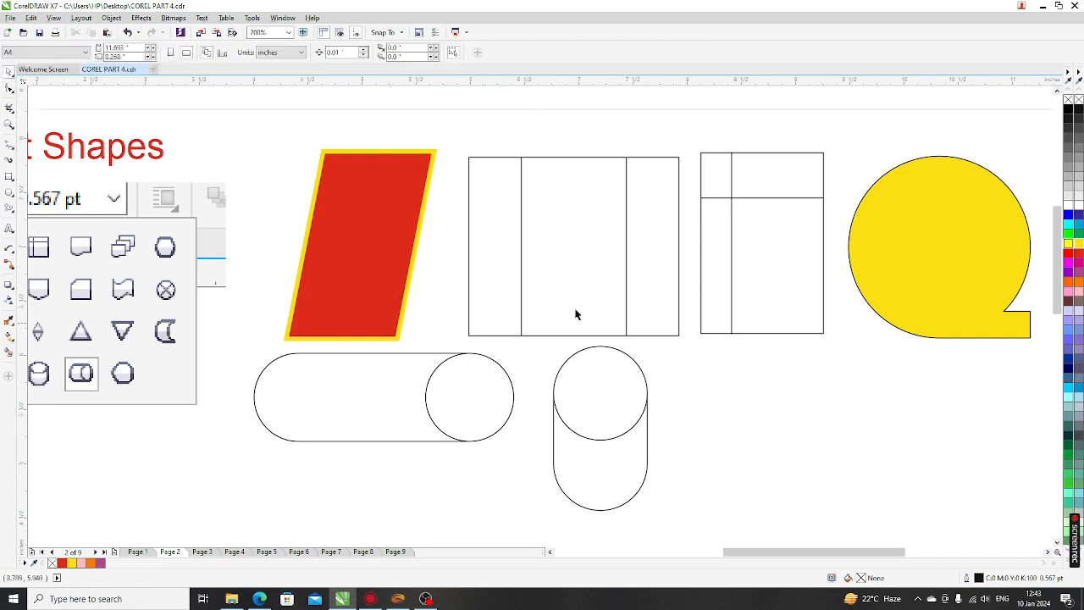
# Select the yellow circle-with-tail shape, then deselect it
pyautogui.scroll(-2, 559, 301)
pyautogui.scroll(4, 824, 304)
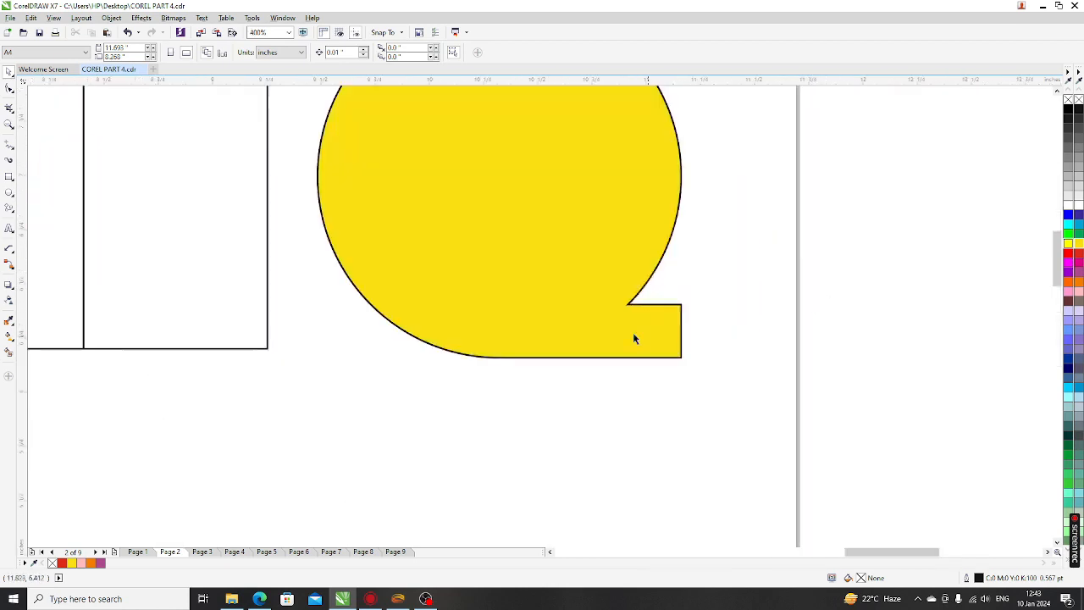
pyautogui.click(633, 332)
pyautogui.scroll(-3, 454, 400)
pyautogui.scroll(3, 496, 321)
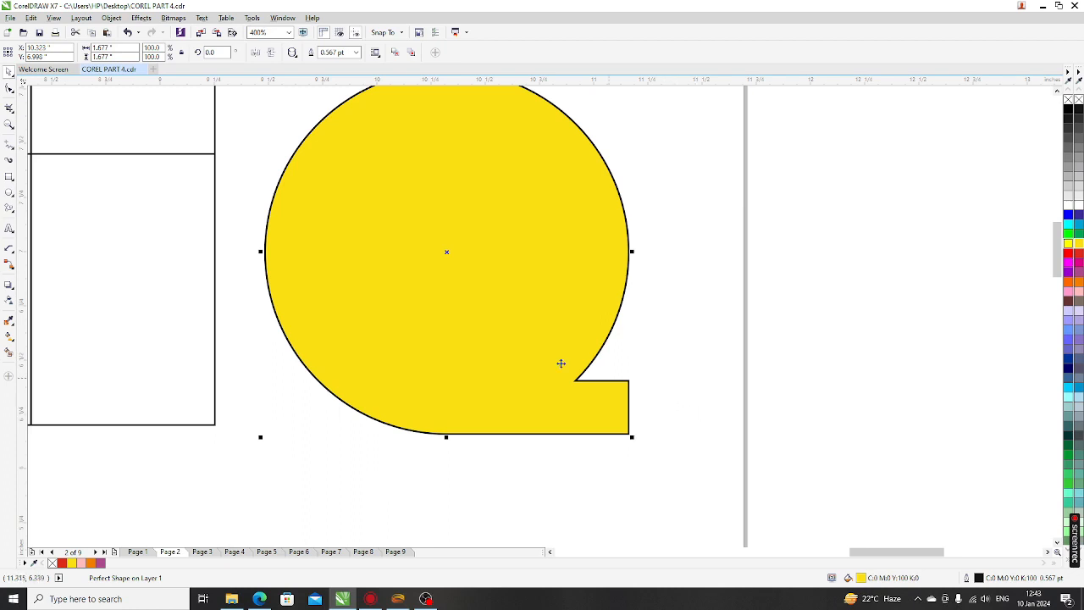
pyautogui.scroll(-1, 483, 325)
pyautogui.click(429, 428)
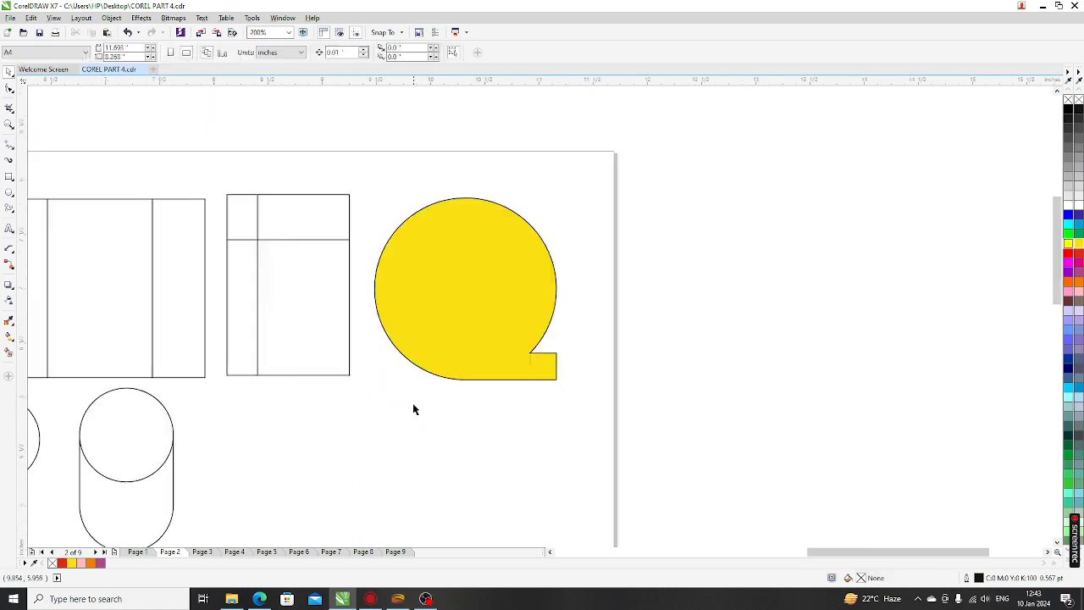
# Convert the yellow circle-with-tail shape to curves with Ctrl+Q, undoing once and converting again
pyautogui.click(449, 324)
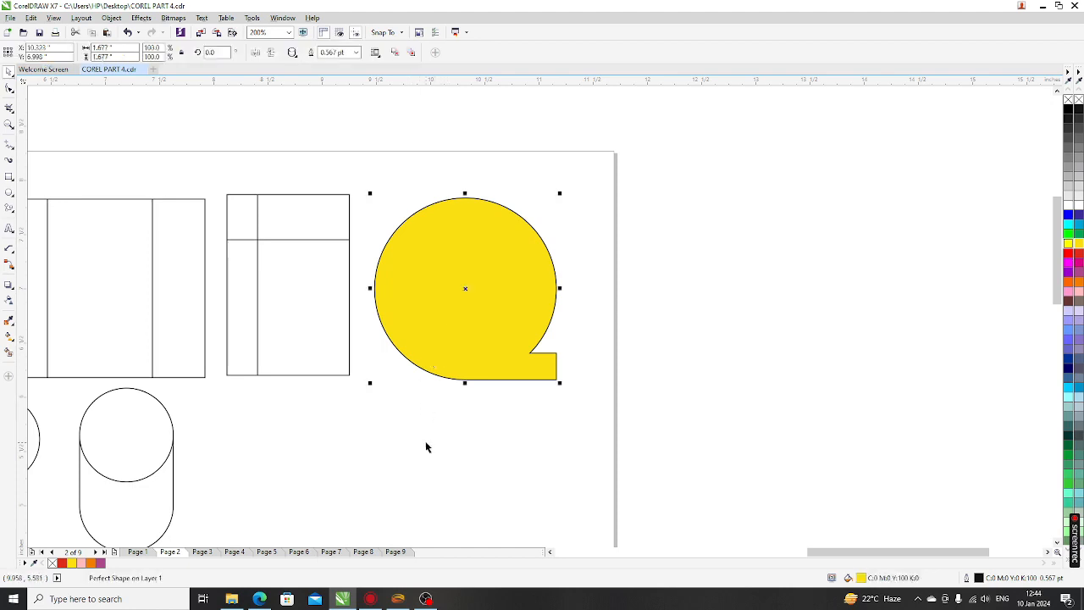
pyautogui.hotkey('ctrl', 'q')
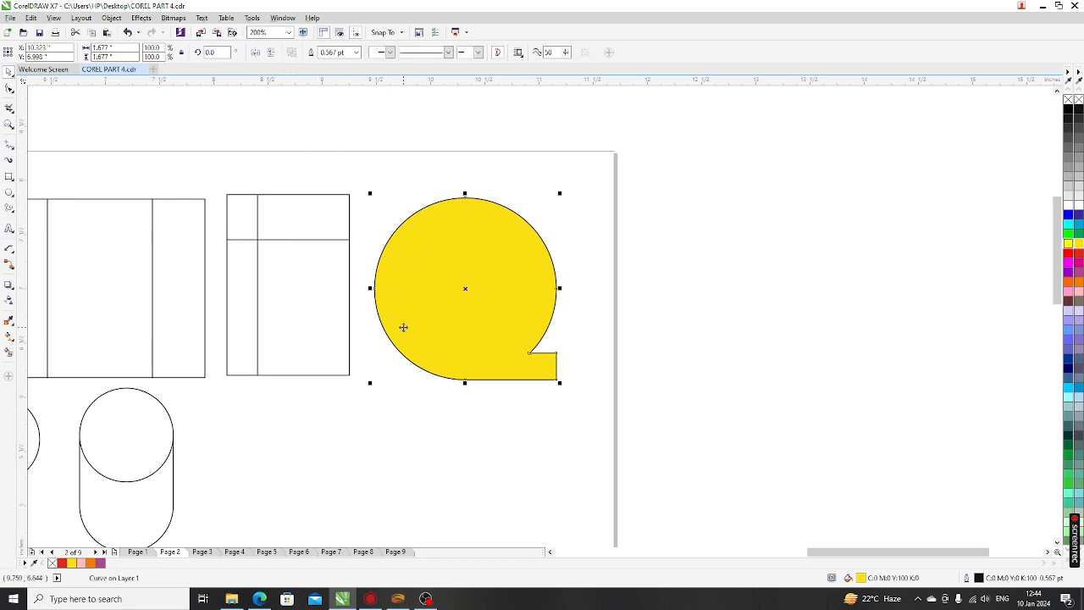
pyautogui.hotkey('ctrl', 'z')
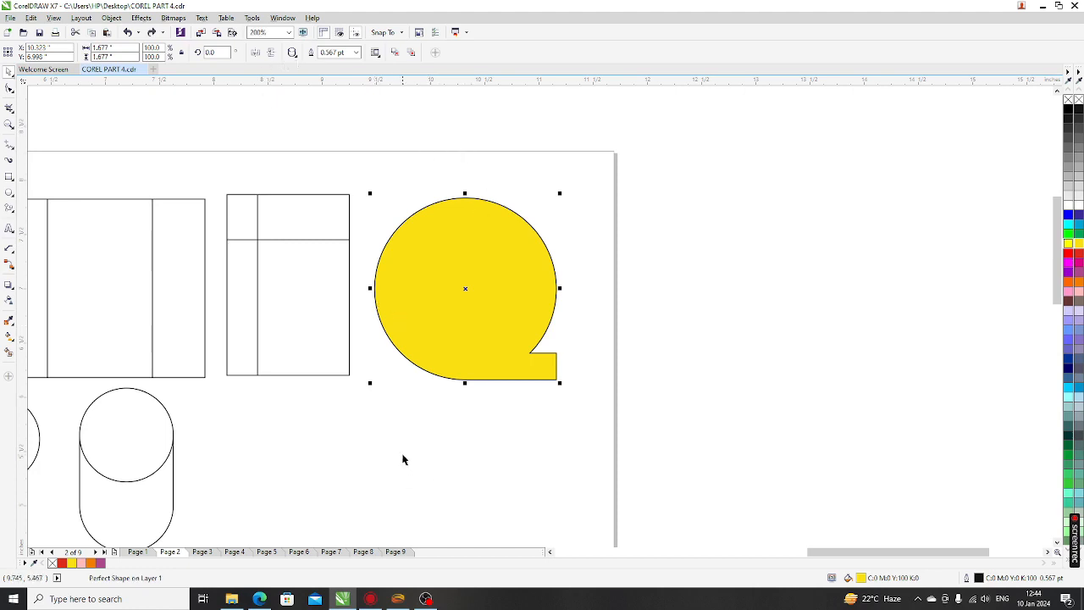
pyautogui.hotkey('ctrl', 'q')
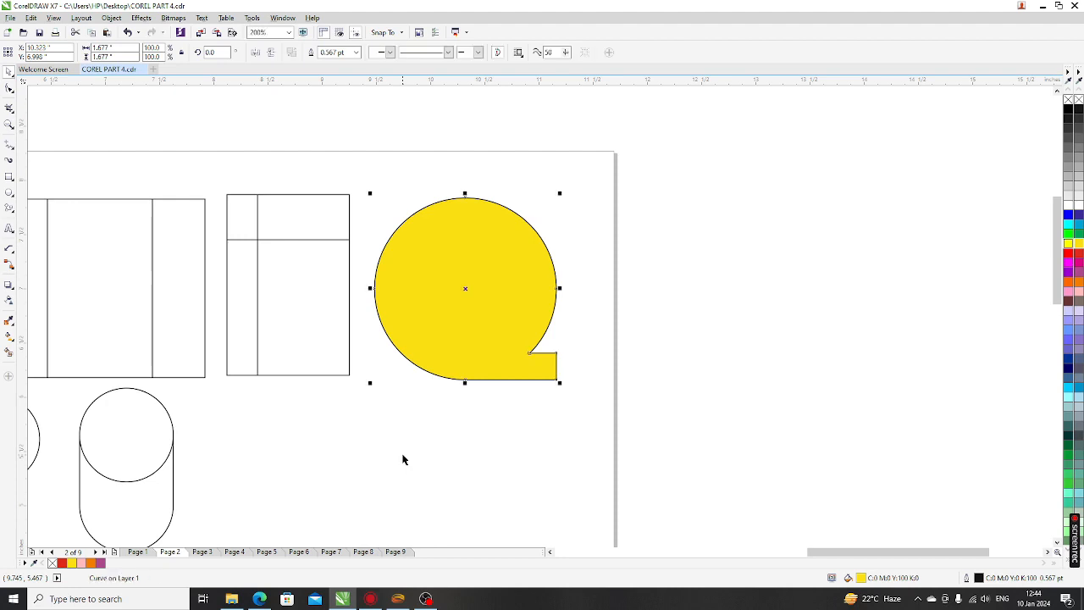
pyautogui.click(532, 421)
pyautogui.scroll(2, 558, 368)
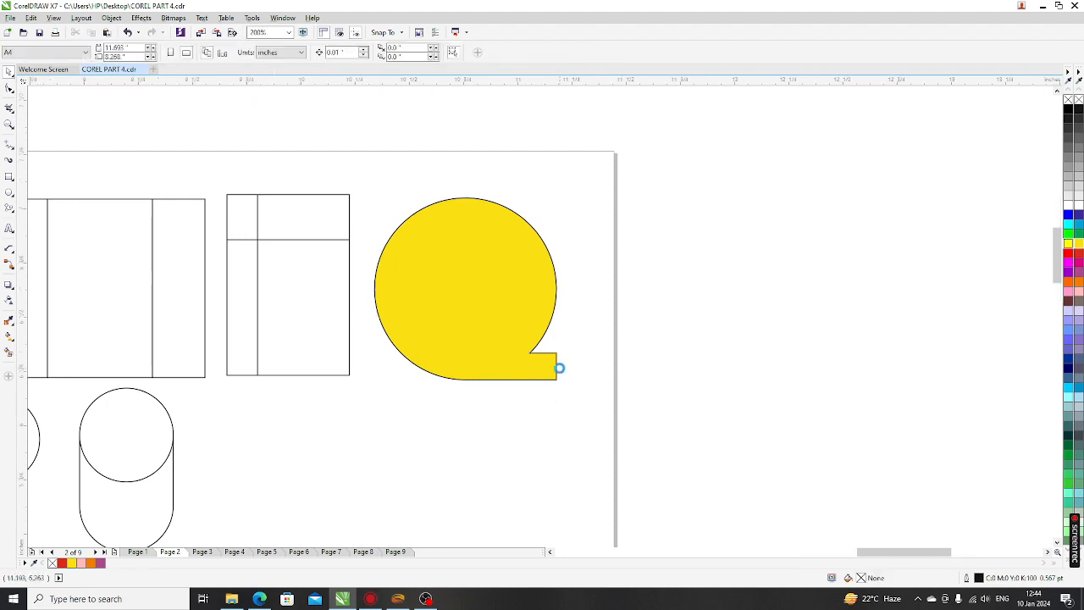
pyautogui.scroll(-2, 439, 370)
# With the Shape tool, drag the tail's two right nodes rightward to lengthen the yellow tail
pyautogui.click(439, 369)
pyautogui.scroll(2, 446, 368)
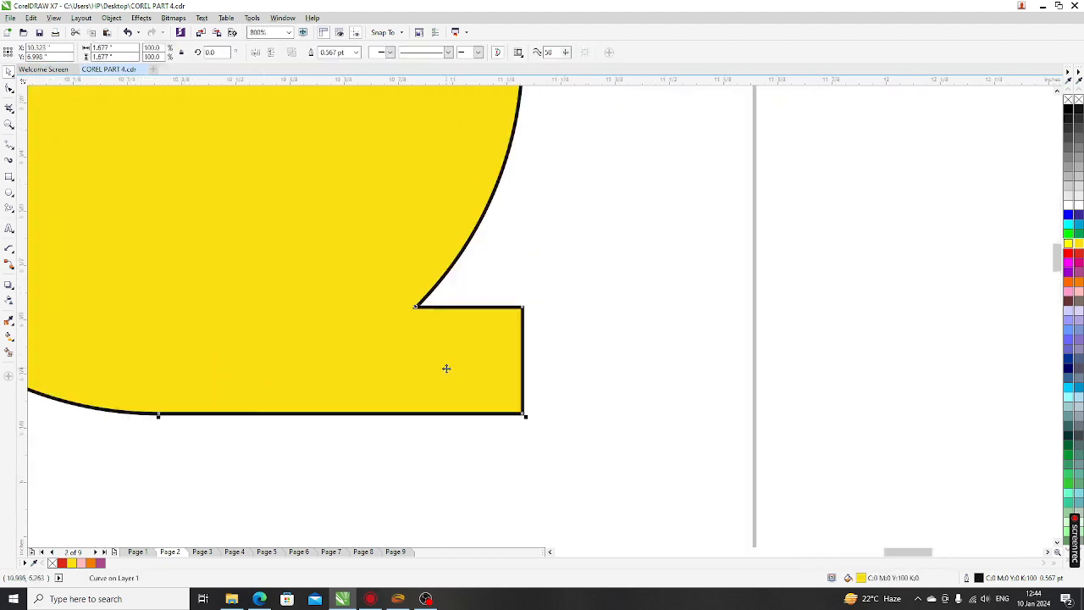
pyautogui.click(9, 88)
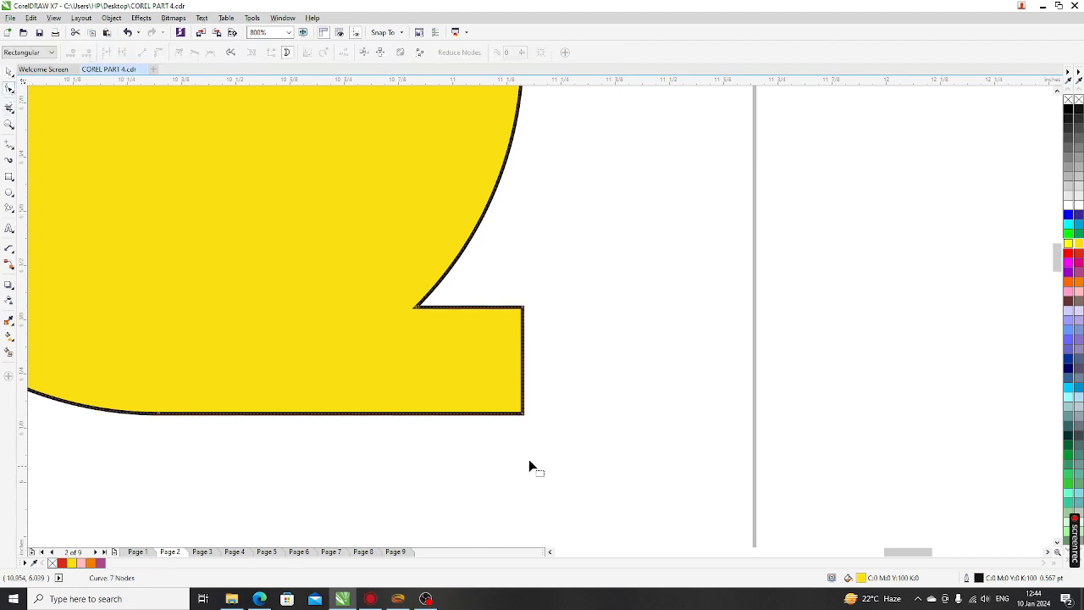
pyautogui.moveTo(507, 291); pyautogui.dragTo(572, 454)
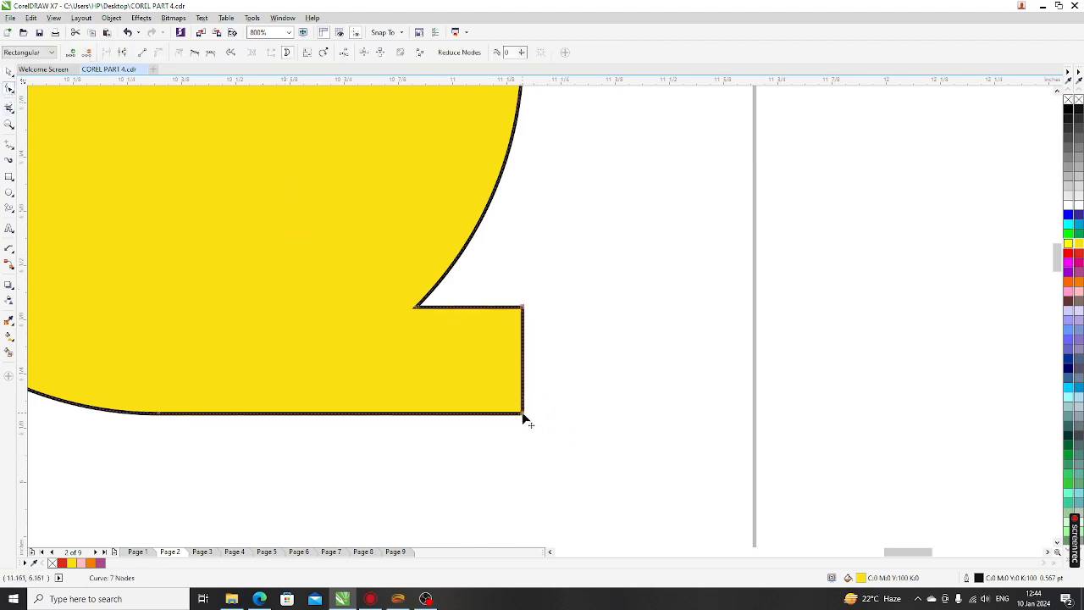
pyautogui.moveTo(522, 415); pyautogui.dragTo(635, 414)
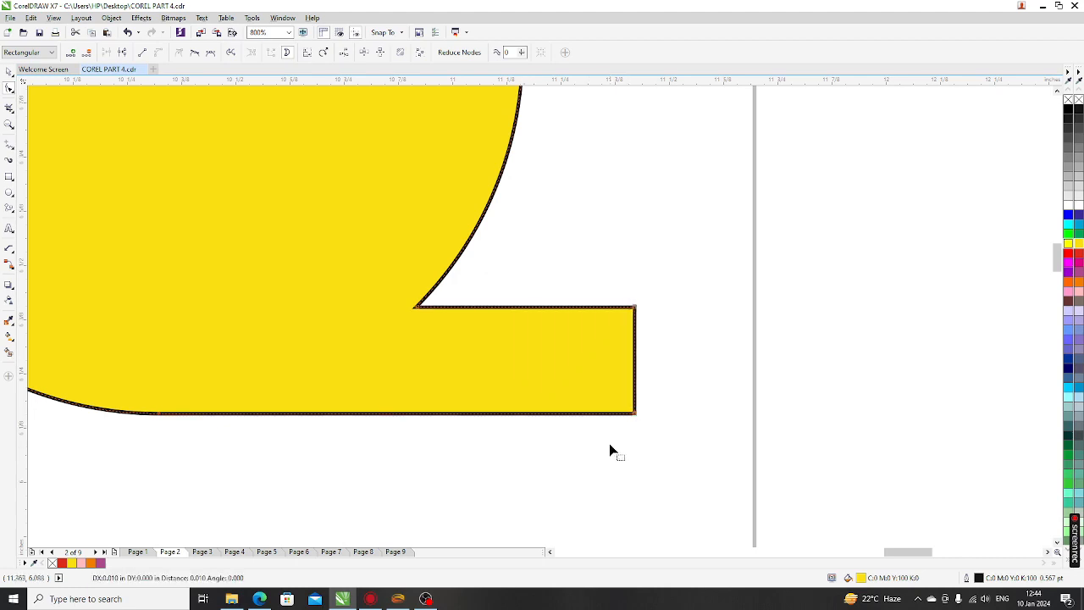
pyautogui.press('Right')
pyautogui.press('Right')
pyautogui.press('Right')
pyautogui.press('Right')
pyautogui.press('Right')
pyautogui.press('Right')
pyautogui.press('Right')
pyautogui.press('Right')
pyautogui.press('Right')
pyautogui.press('Right')
pyautogui.press('Right')
pyautogui.press('Right')
pyautogui.press('Right')
pyautogui.press('Right')
pyautogui.press('Right')
pyautogui.press('Right')
pyautogui.press('Right')
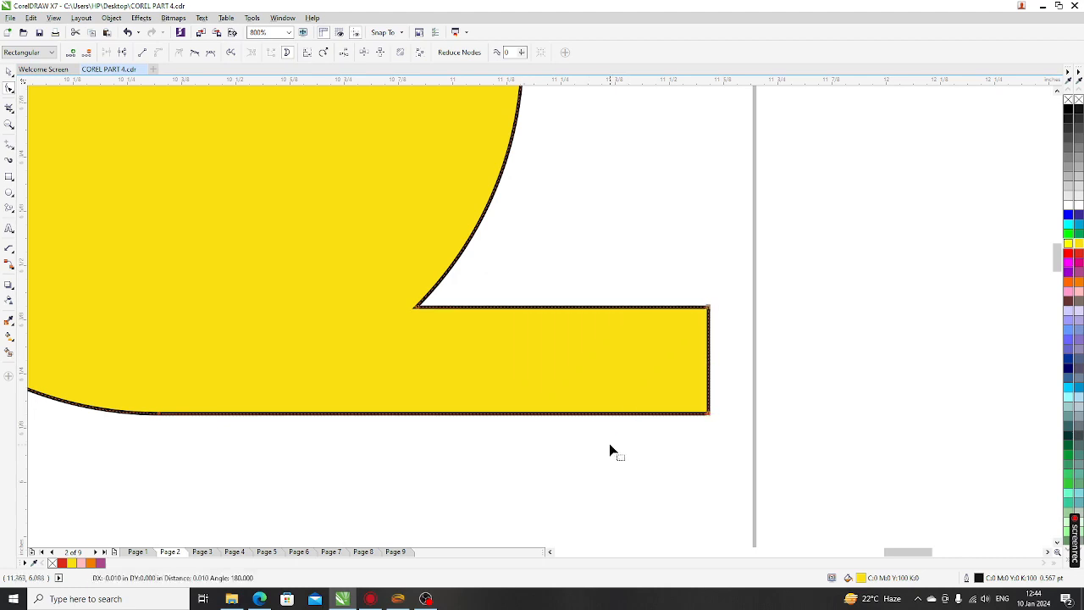
pyautogui.scroll(-4, 610, 325)
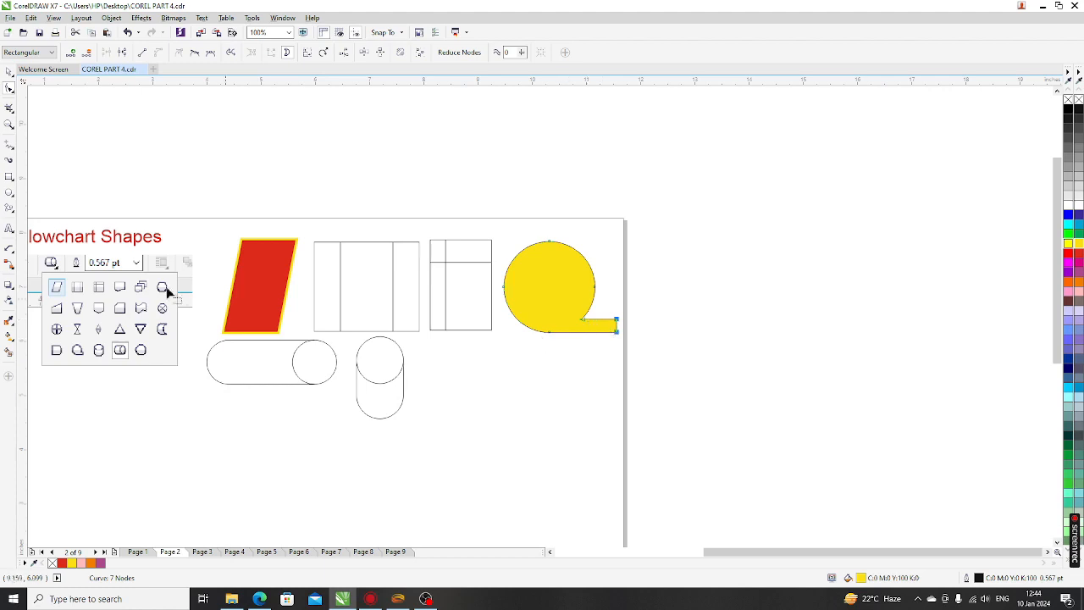
# Deselect the yellow shape and go to Page 3, Banner Shapes
pyautogui.click(8, 87)
pyautogui.scroll(-1, 381, 213)
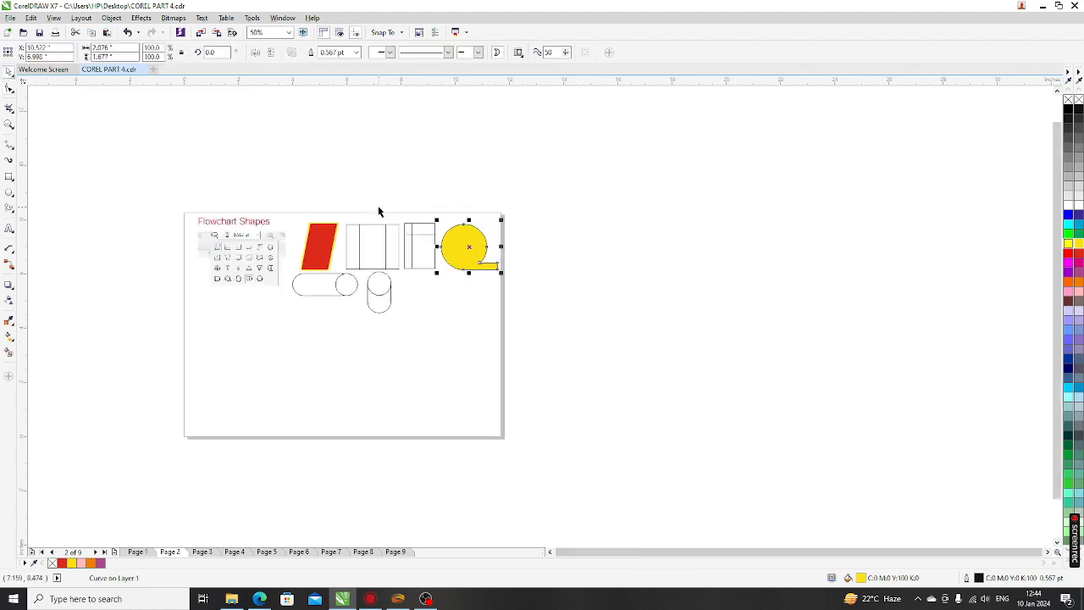
pyautogui.scroll(1, 211, 236)
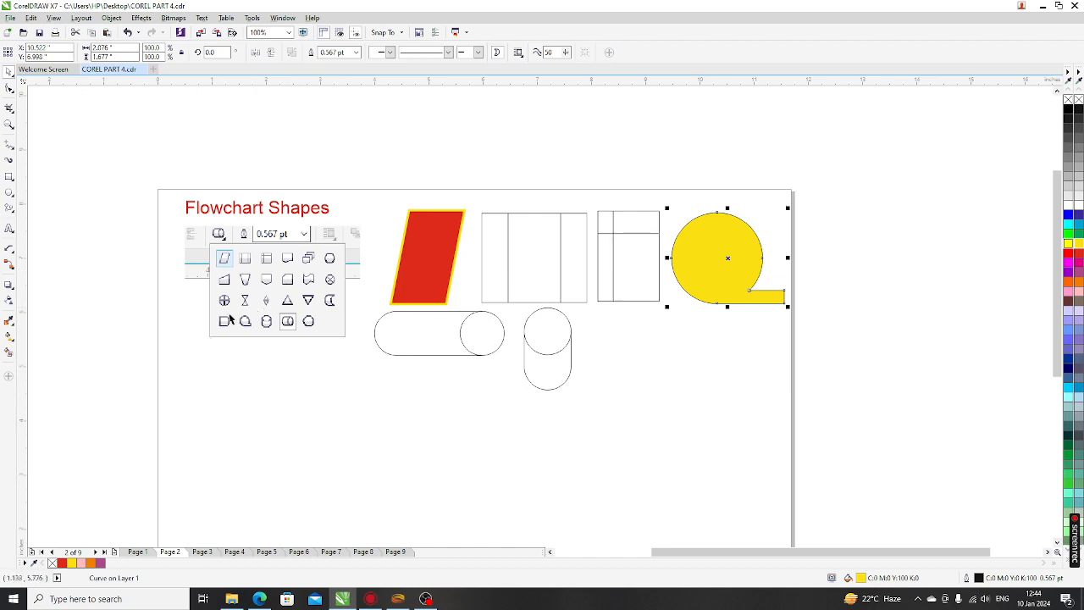
pyautogui.scroll(1, 254, 278)
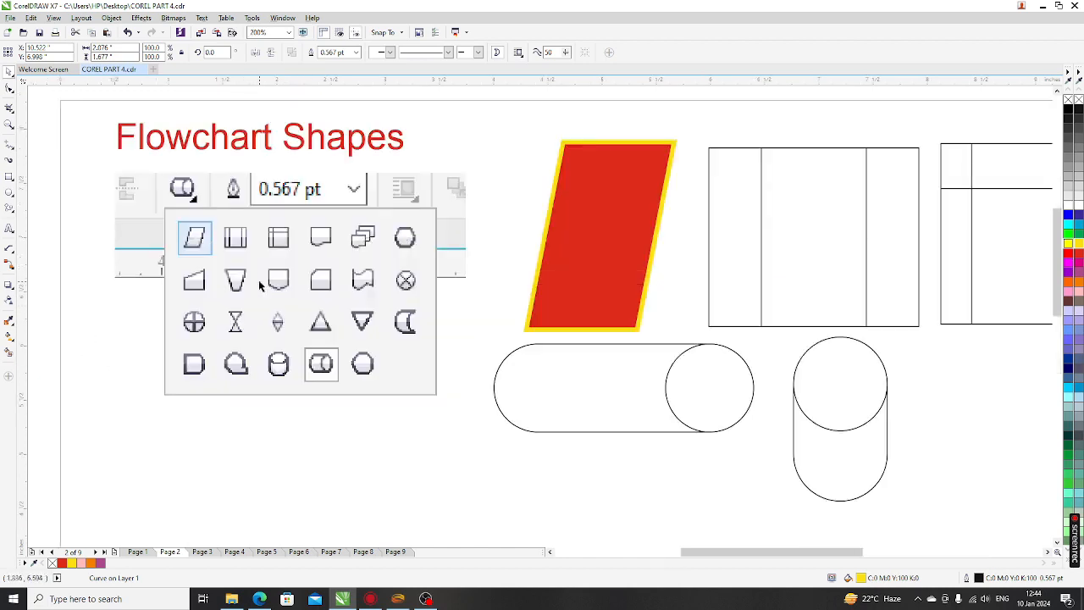
pyautogui.scroll(-1, 228, 279)
pyautogui.click(667, 378)
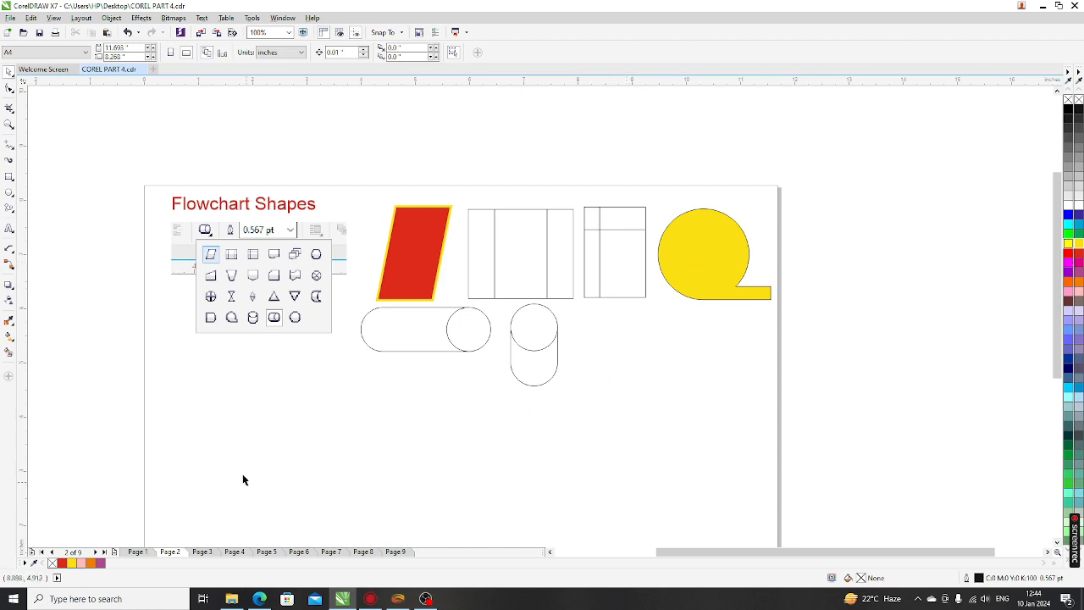
pyautogui.click(201, 551)
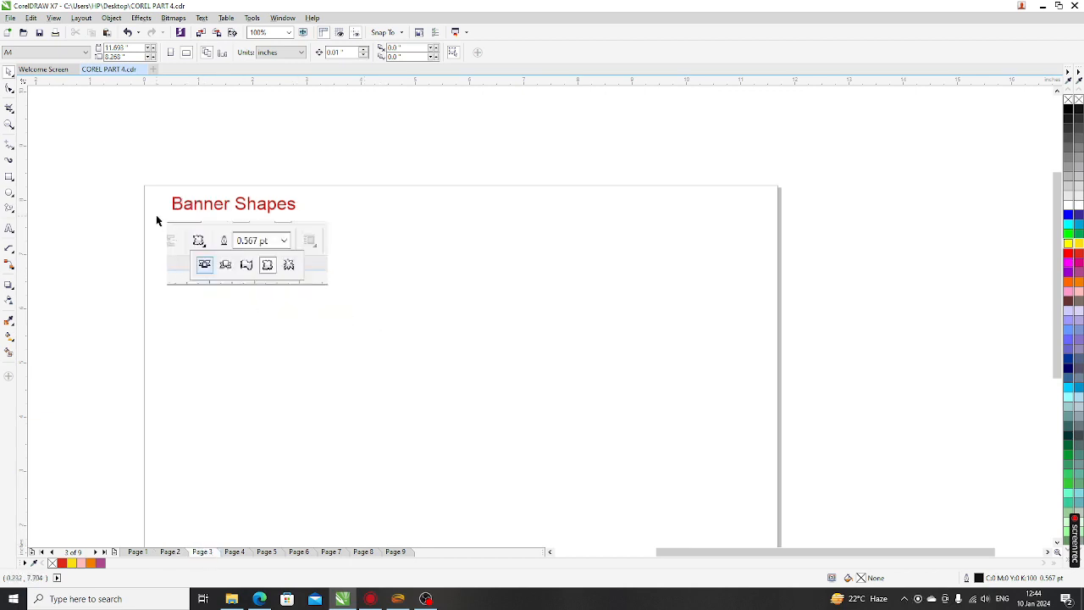
# Switch to the Banner Shapes tool and choose the first, ribbon-style banner
pyautogui.click(10, 213)
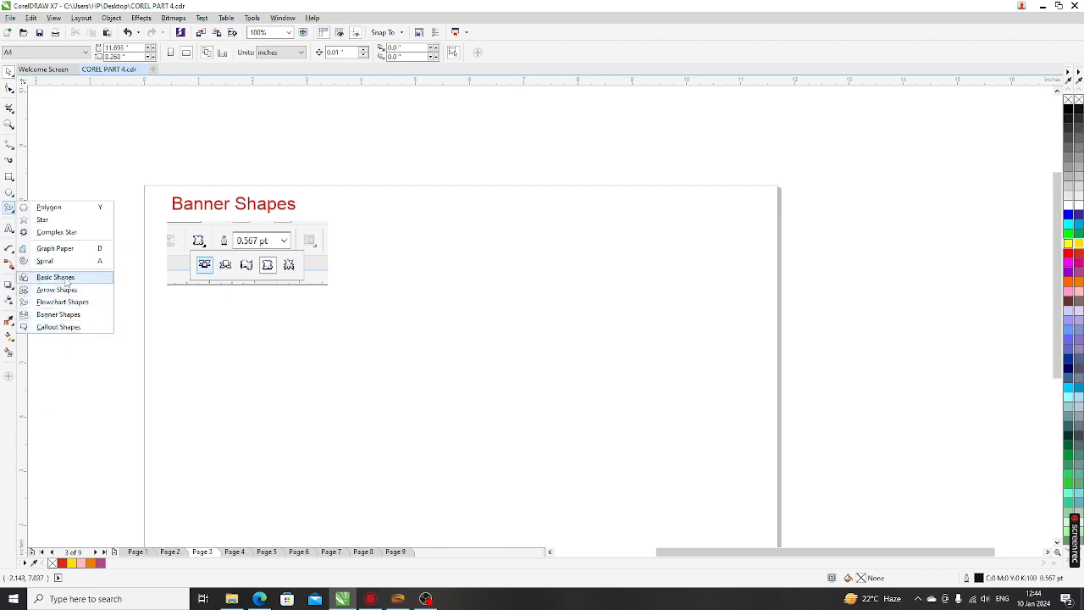
pyautogui.click(72, 315)
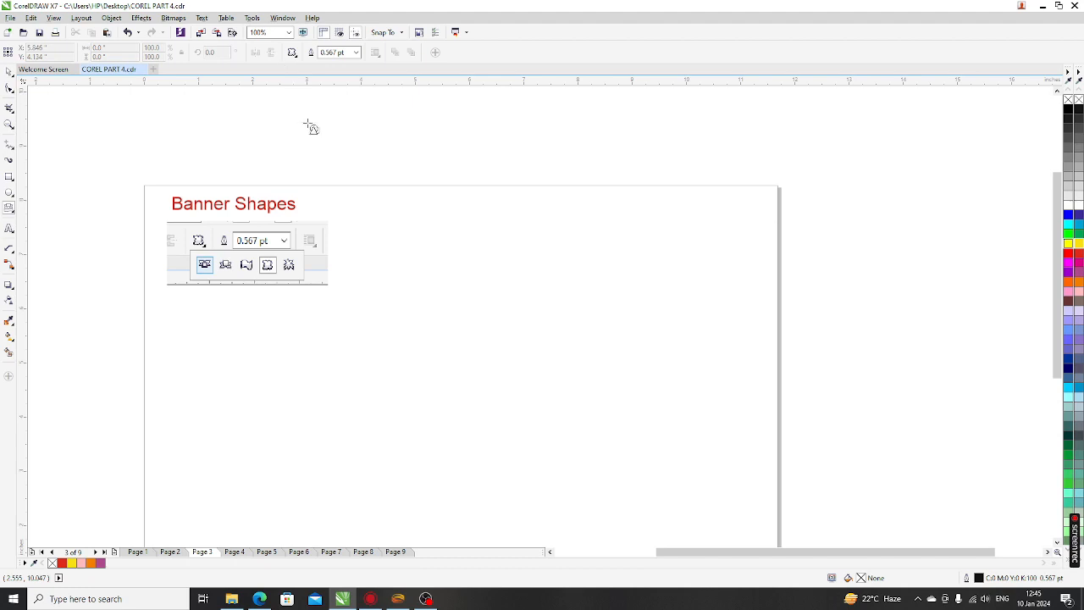
pyautogui.scroll(3, 214, 227)
pyautogui.scroll(-2, 241, 356)
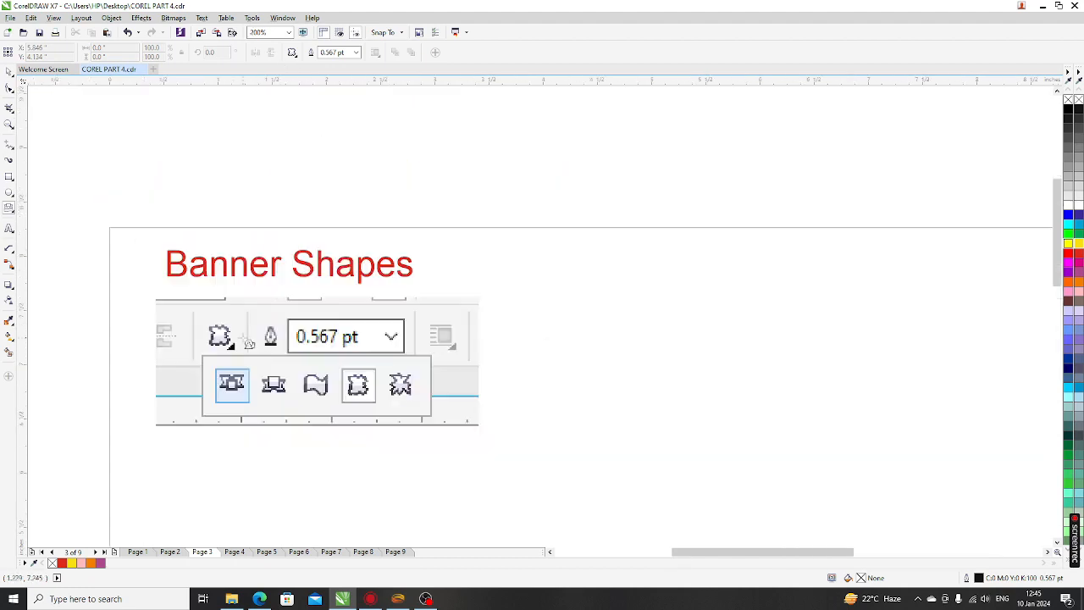
pyautogui.click(293, 54)
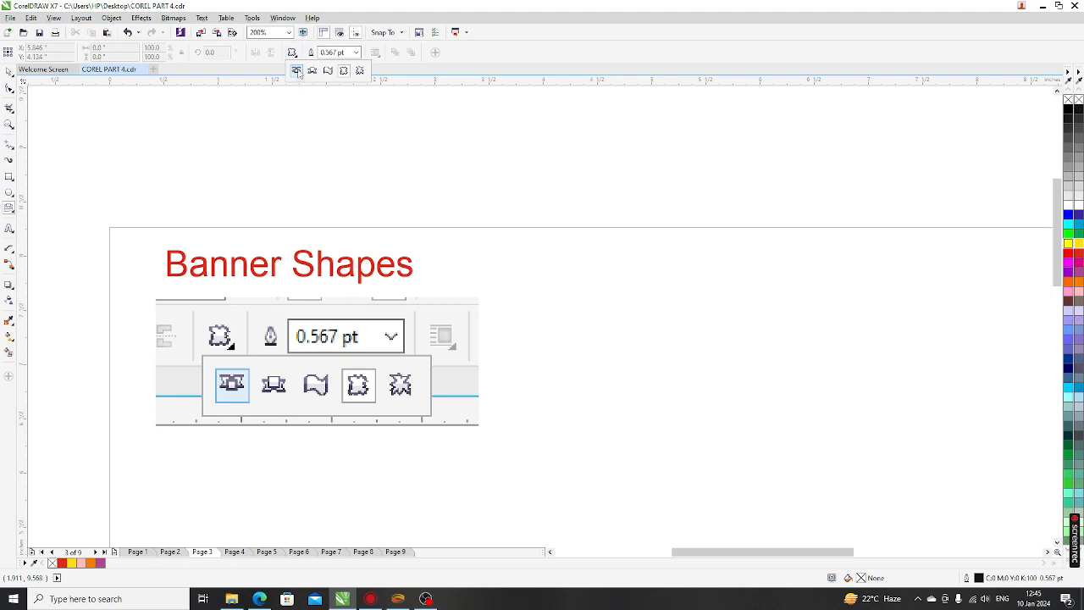
pyautogui.click(297, 71)
# Draw a ribbon banner right of the reference image, reposition it, and widen its central panel
pyautogui.moveTo(512, 297); pyautogui.dragTo(857, 383)
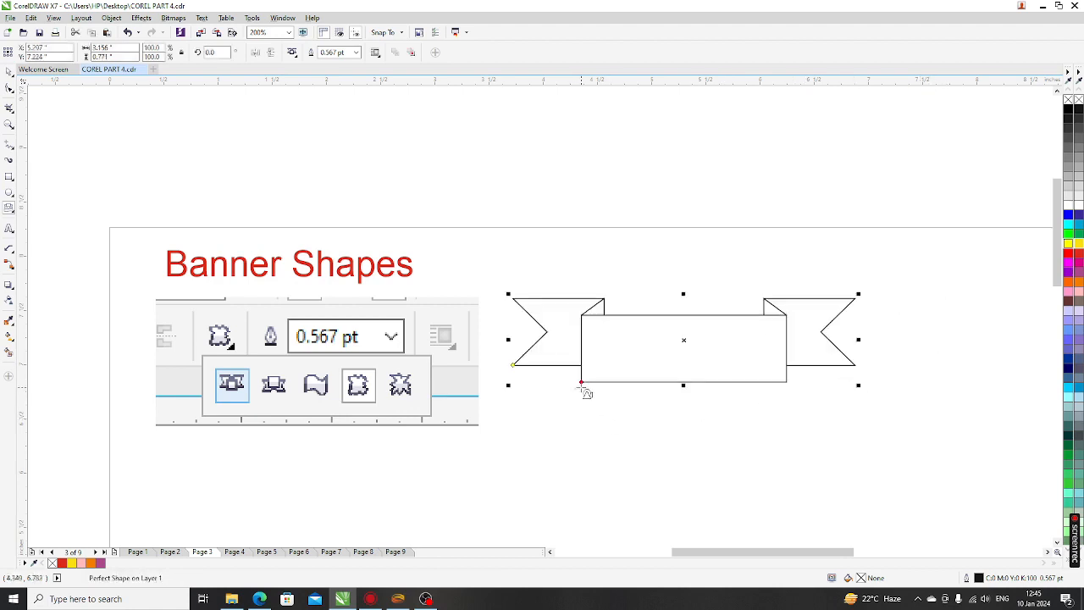
pyautogui.click(8, 71)
pyautogui.moveTo(580, 384); pyautogui.dragTo(582, 385)
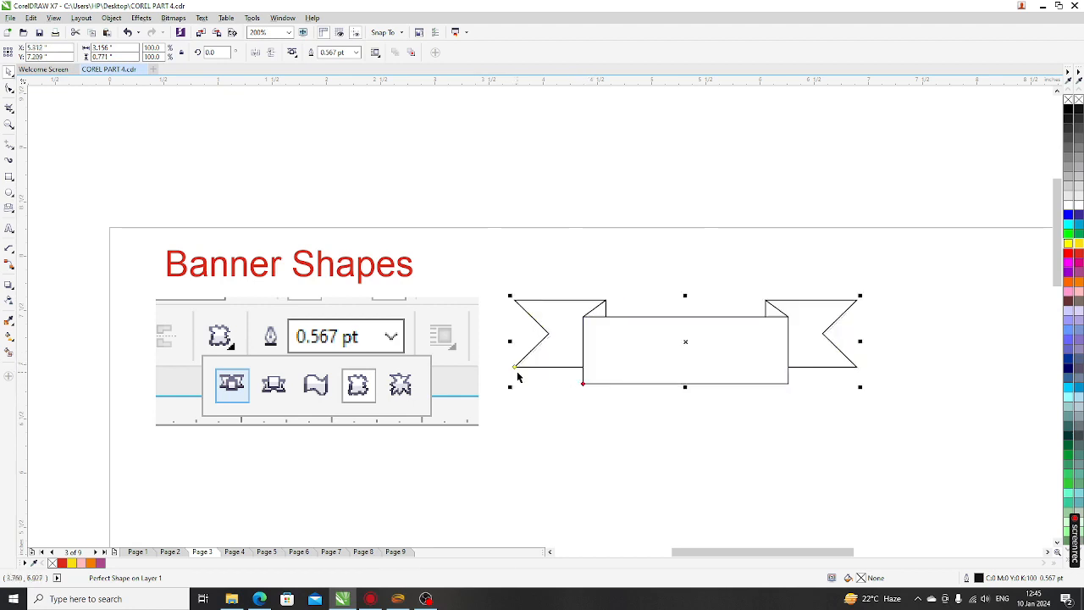
pyautogui.moveTo(514, 366); pyautogui.dragTo(542, 371)
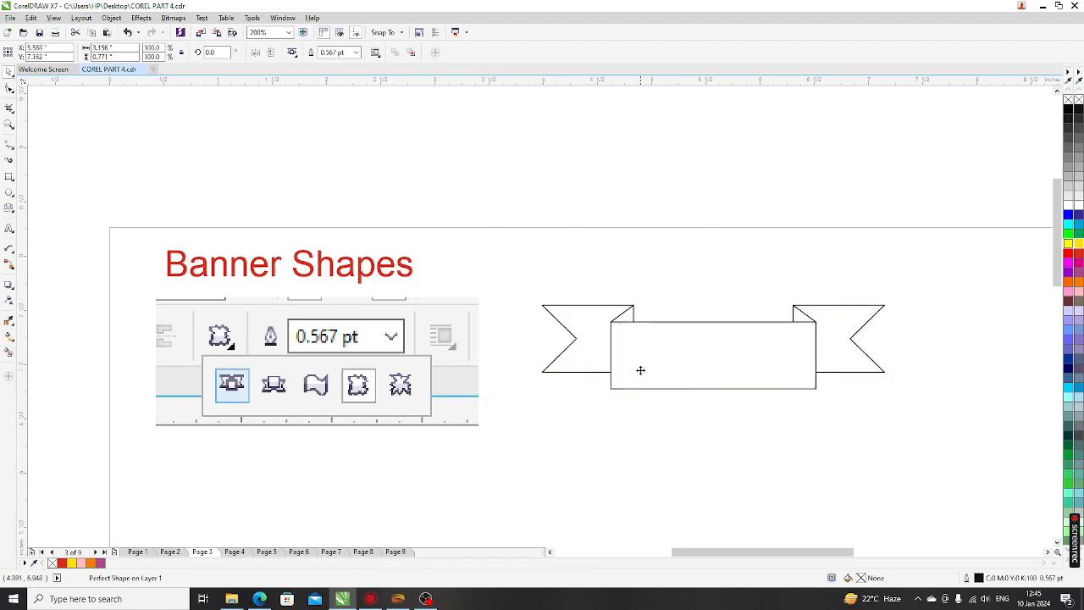
pyautogui.moveTo(640, 370)
pyautogui.mouseDown()
pyautogui.moveTo(599, 363)
pyautogui.moveTo(658, 377)
pyautogui.mouseUp()
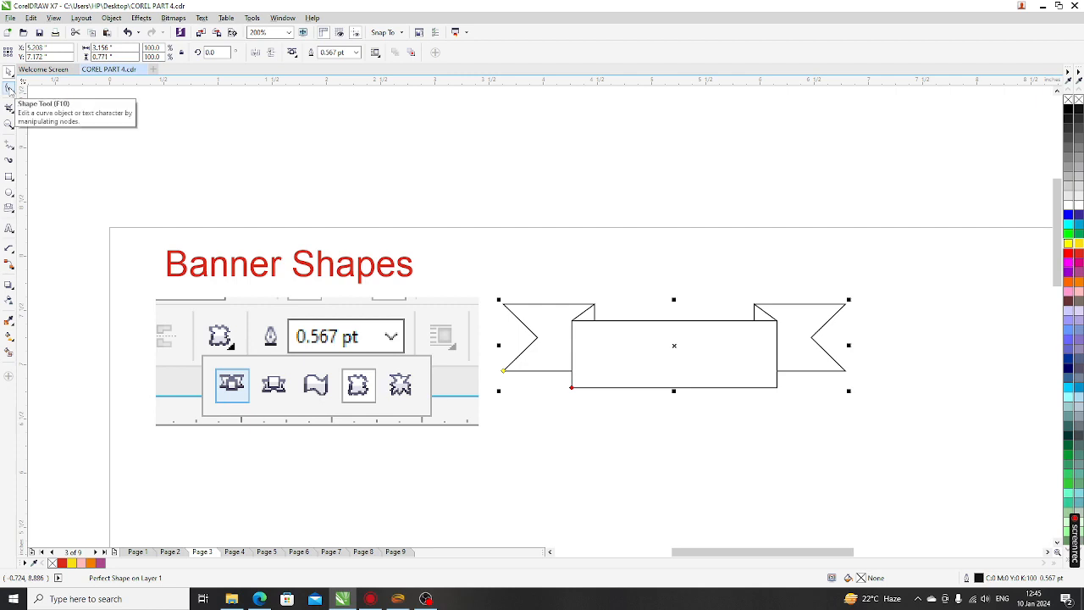
pyautogui.click(9, 87)
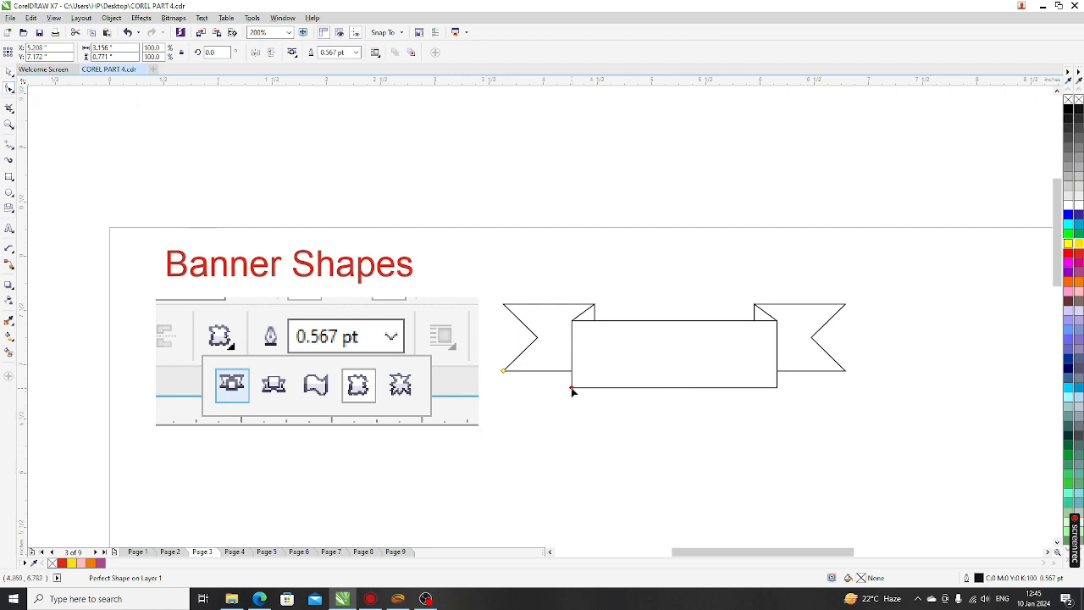
pyautogui.moveTo(572, 390); pyautogui.dragTo(541, 389)
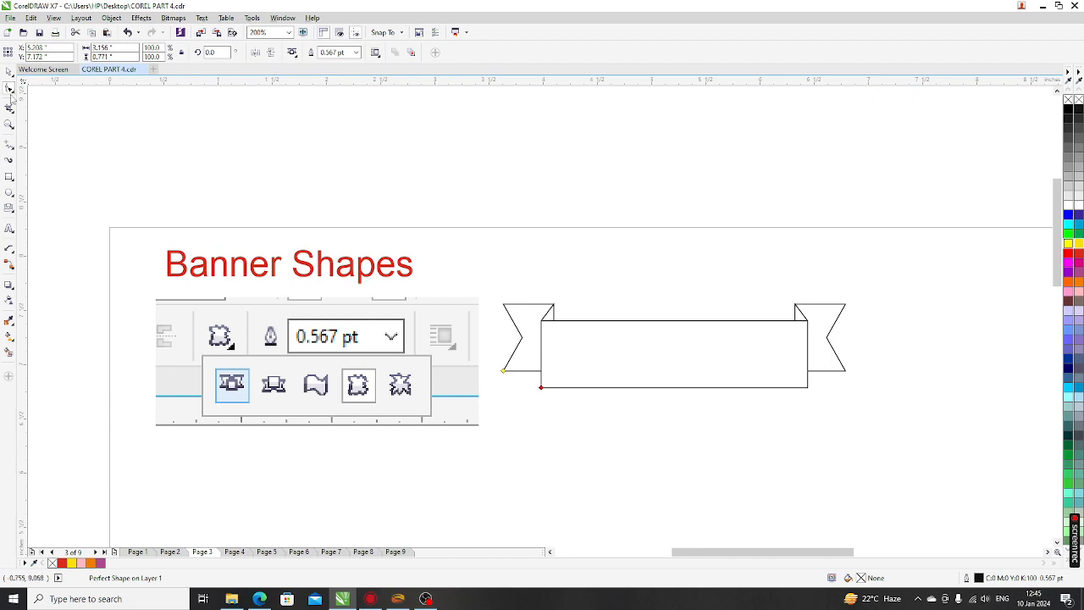
# Set the ribbon banner's outline width to 1.5 pt, after trying 0.75 pt and 4.0 pt
pyautogui.click(9, 72)
pyautogui.click(355, 52)
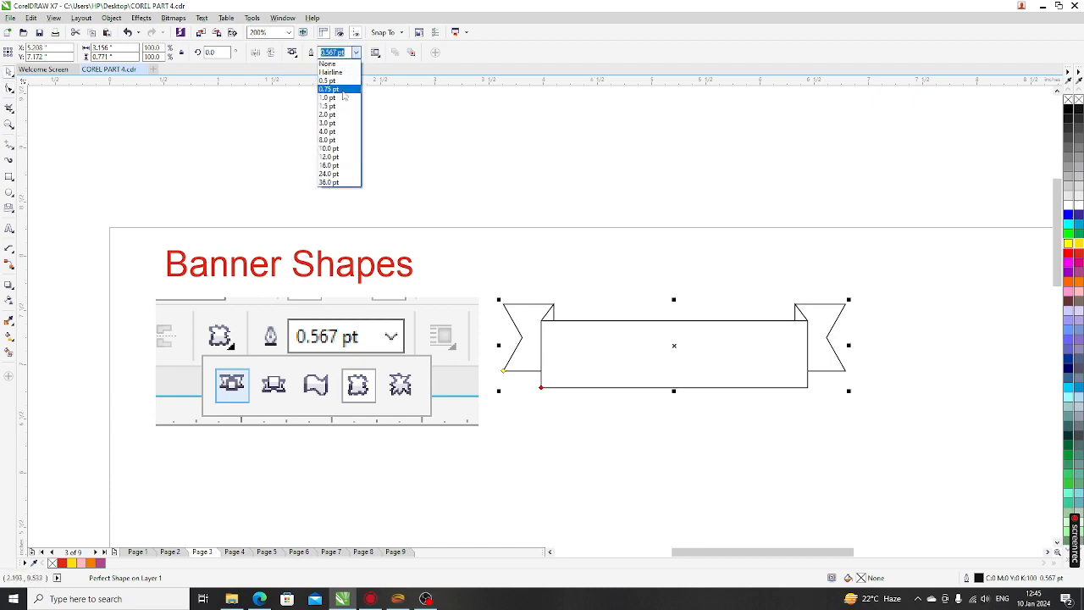
pyautogui.click(341, 93)
pyautogui.click(356, 52)
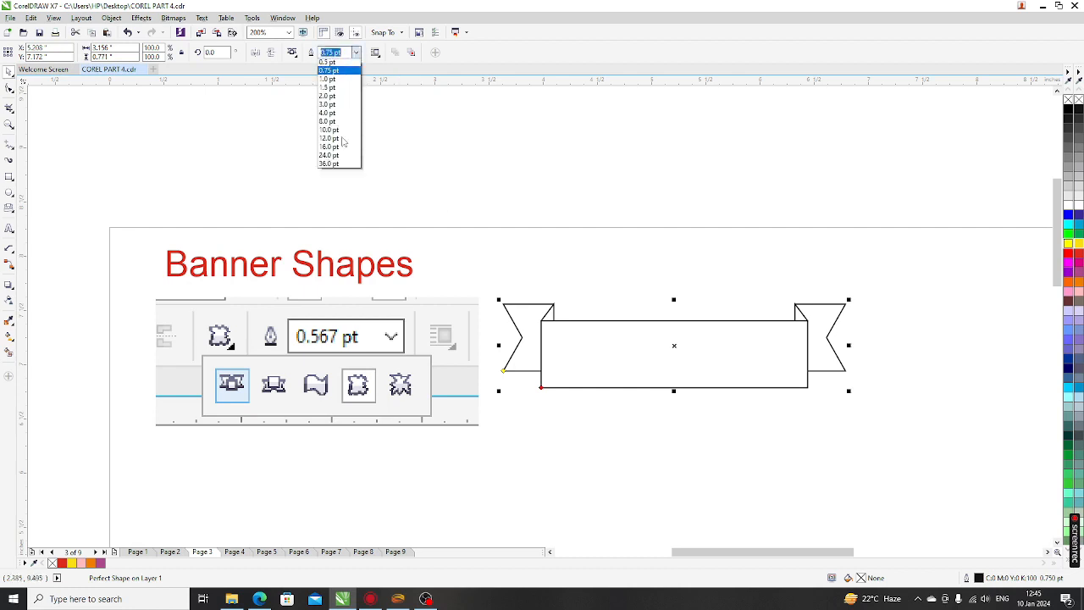
pyautogui.click(339, 136)
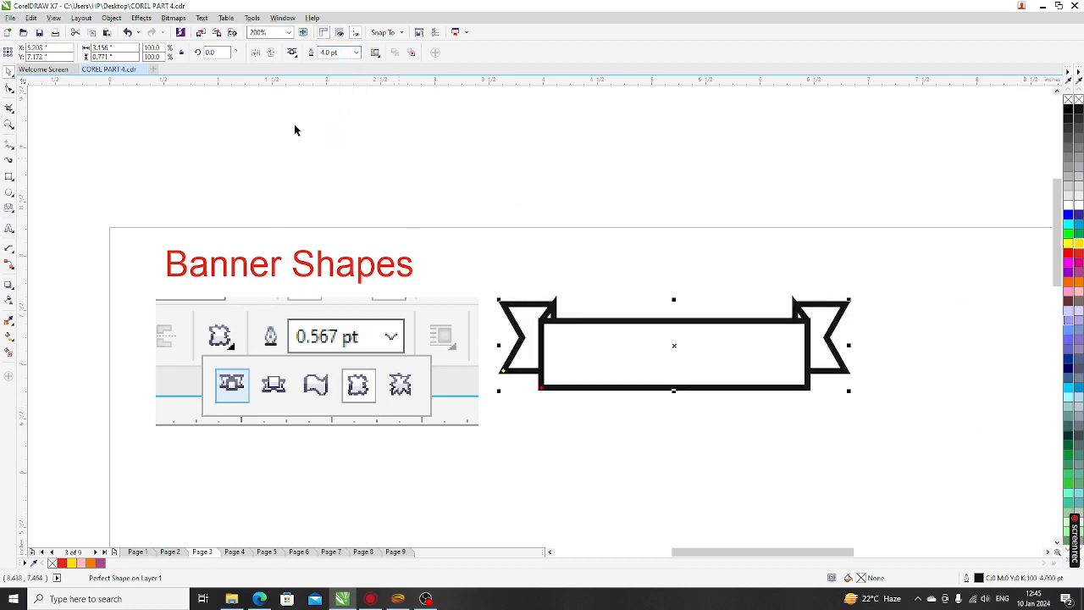
pyautogui.click(355, 53)
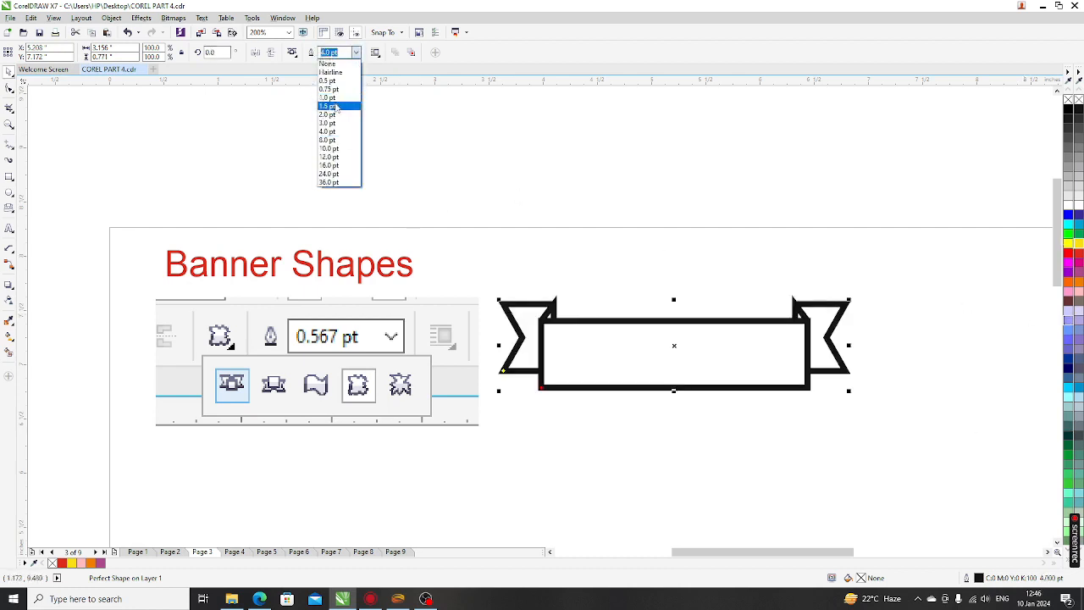
pyautogui.click(334, 105)
pyautogui.click(629, 411)
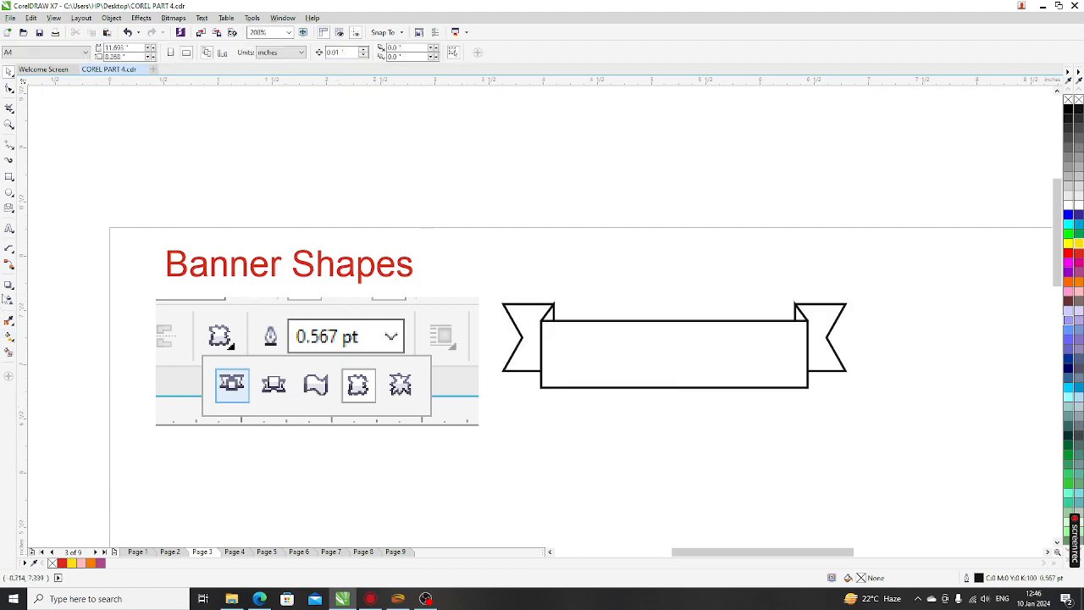
pyautogui.click(9, 208)
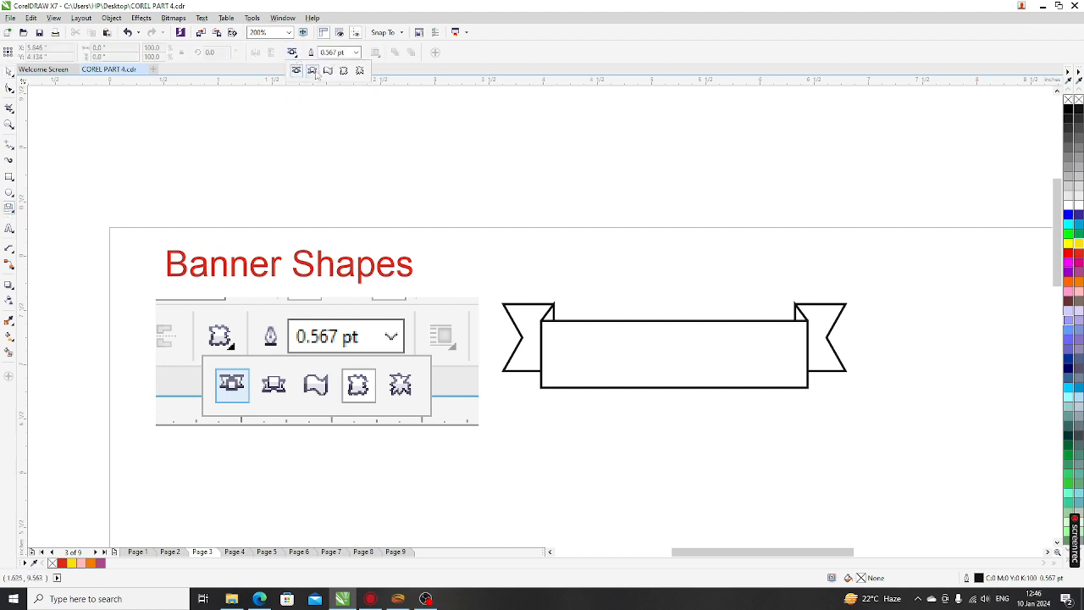
# Draw a second banner right of the first with a narrowed centre panel and long tails
pyautogui.scroll(-1, 415, 298)
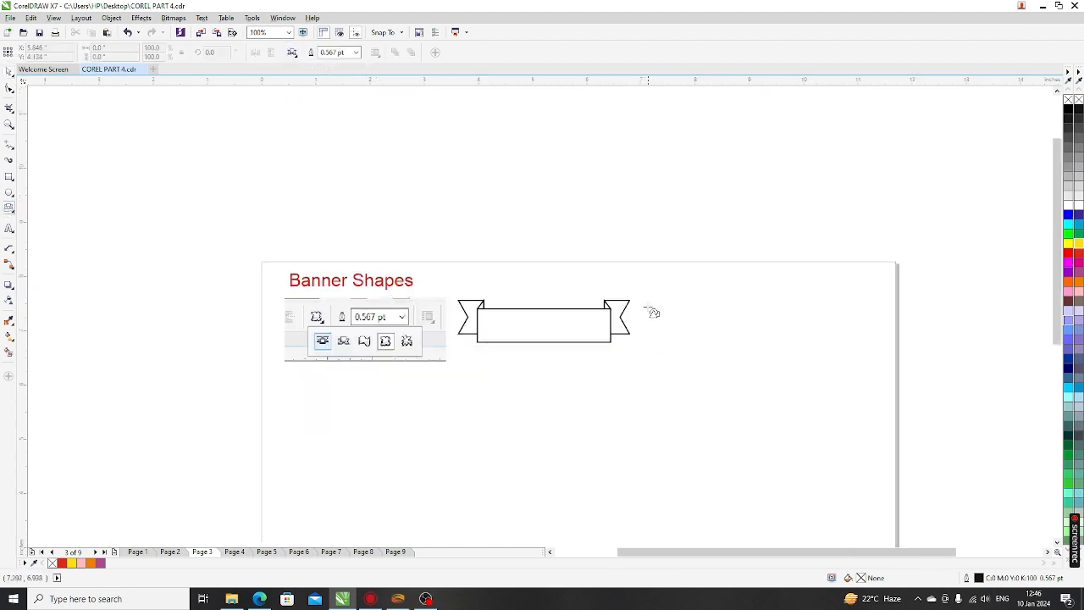
pyautogui.moveTo(647, 294); pyautogui.dragTo(854, 345)
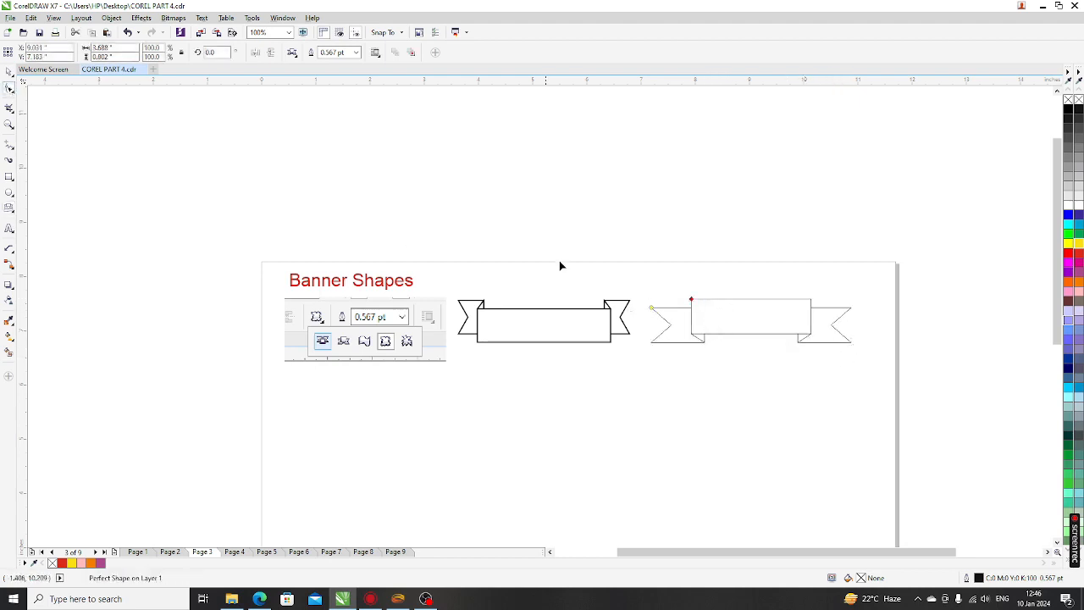
pyautogui.moveTo(693, 300); pyautogui.dragTo(711, 300)
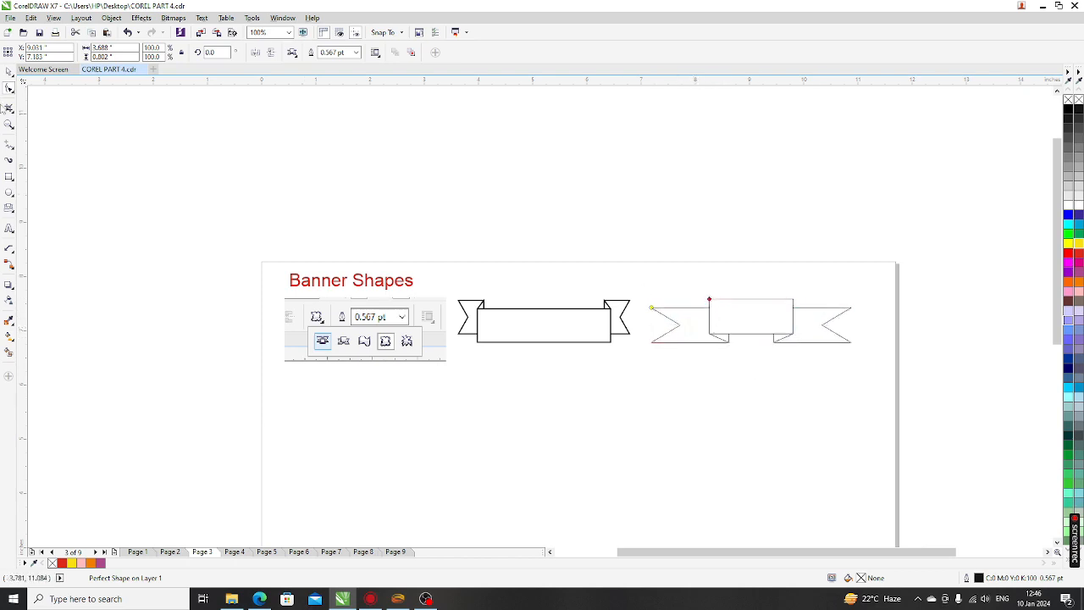
pyautogui.click(9, 87)
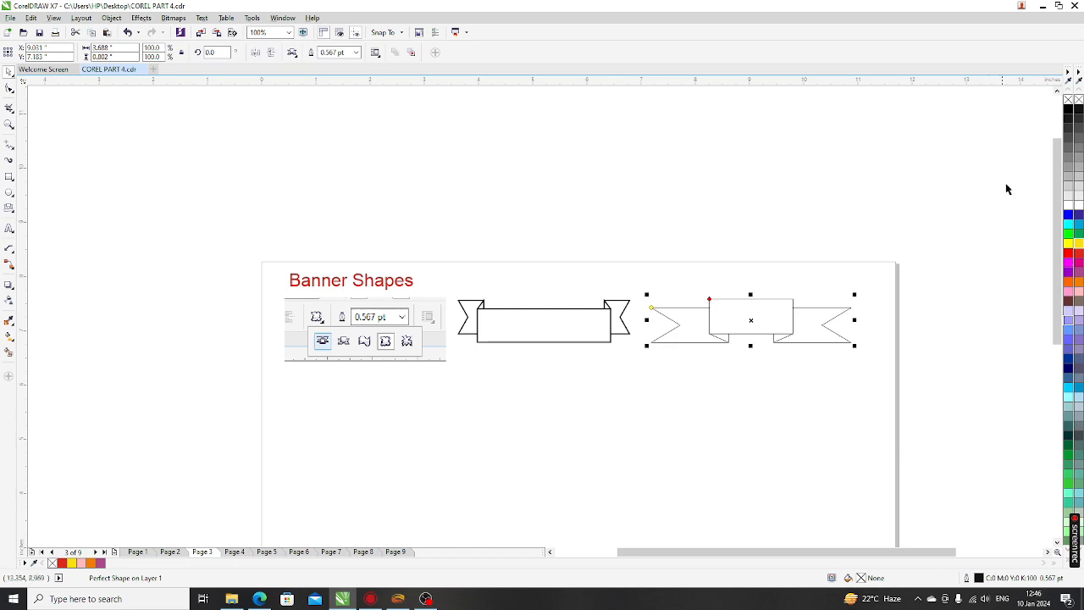
pyautogui.scroll(2, 831, 327)
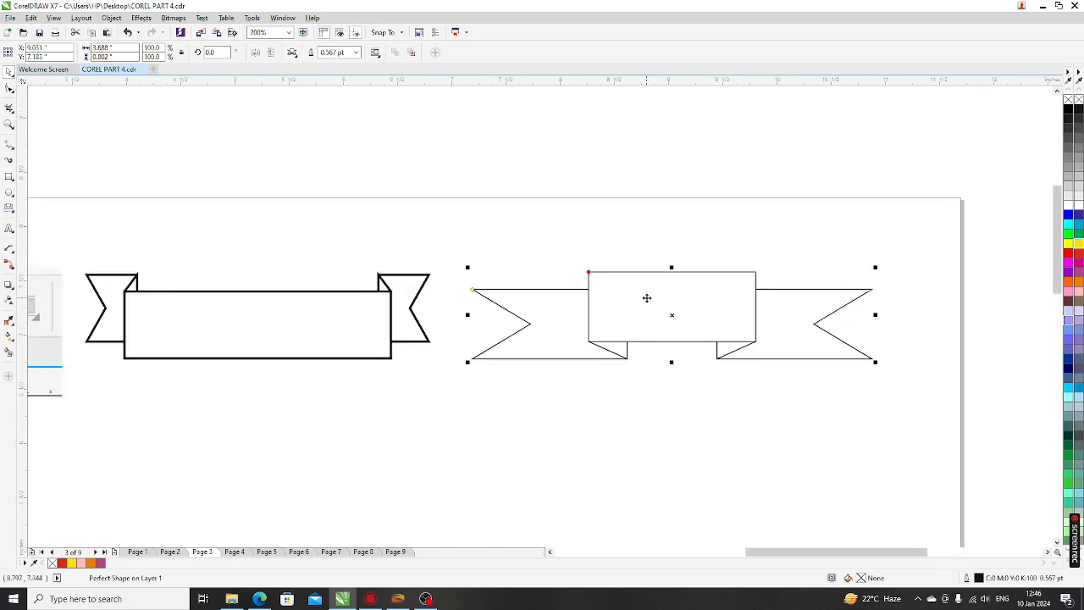
pyautogui.click(216, 339)
# Convert the left banner to curves and bow its bottom edge downward into an arc
pyautogui.hotkey('ctrl', 'q')
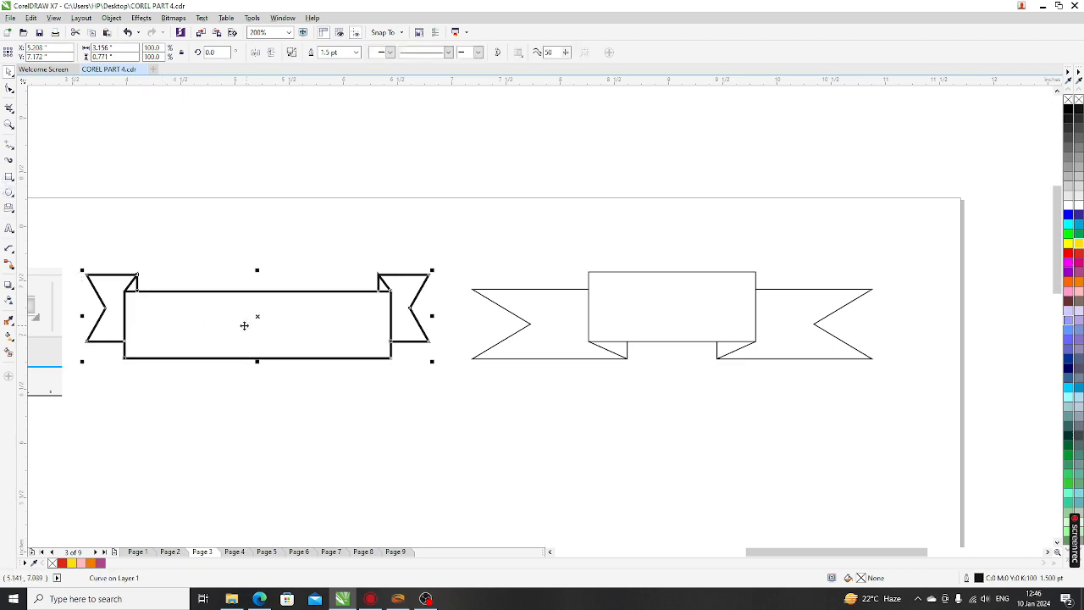
pyautogui.click(9, 88)
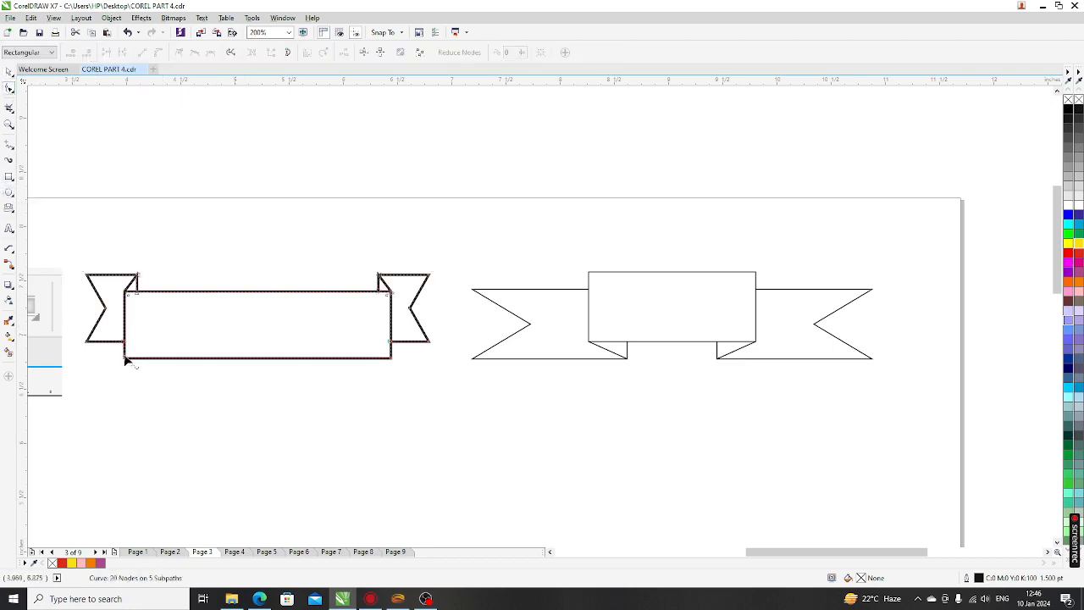
pyautogui.moveTo(110, 353); pyautogui.dragTo(190, 376)
pyautogui.click(228, 358)
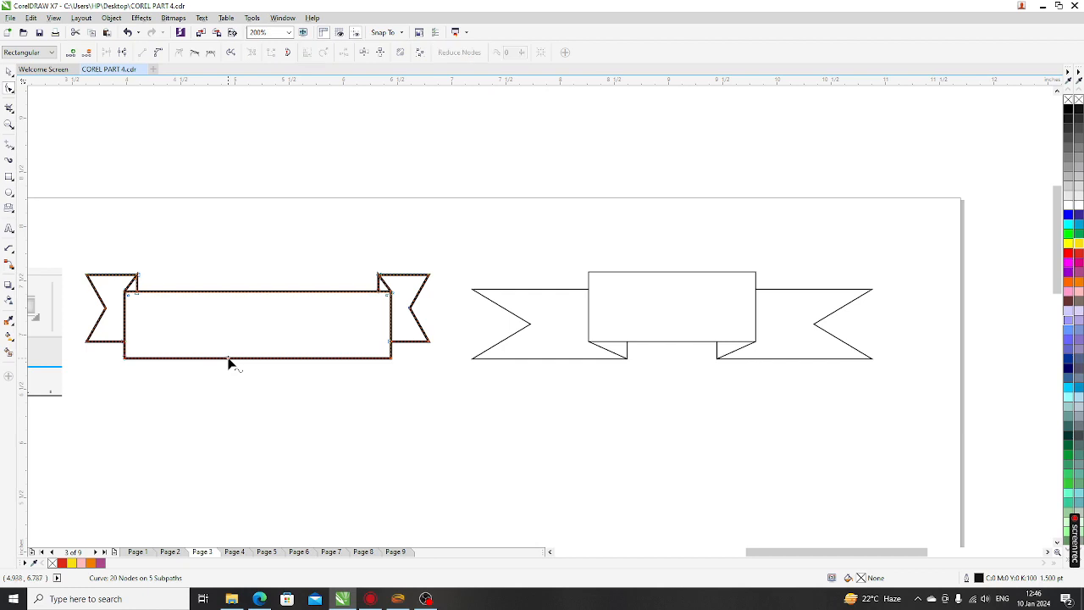
pyautogui.click(159, 54)
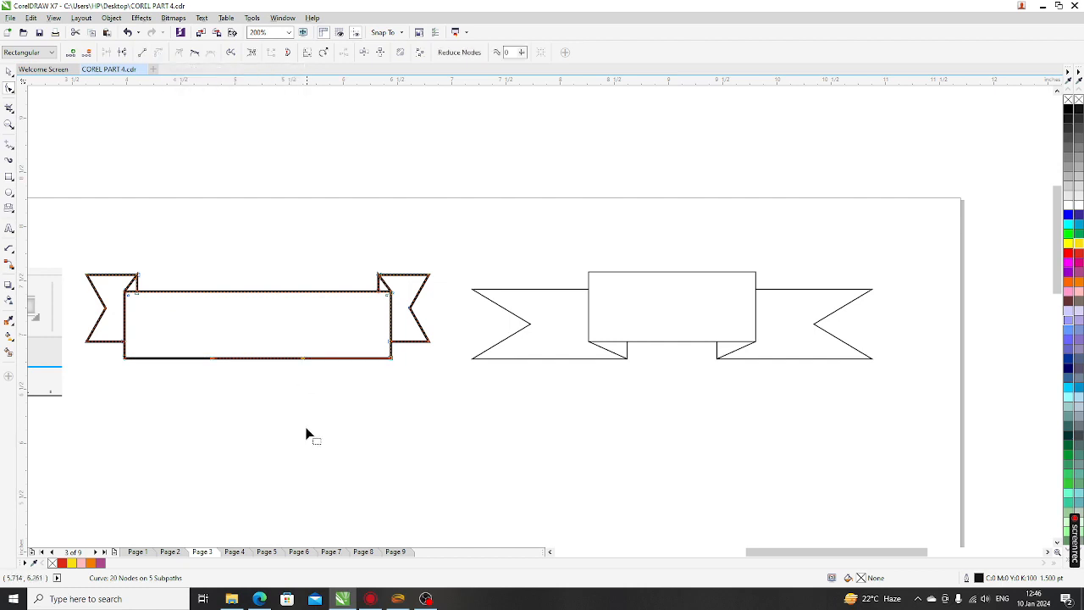
pyautogui.click(245, 370)
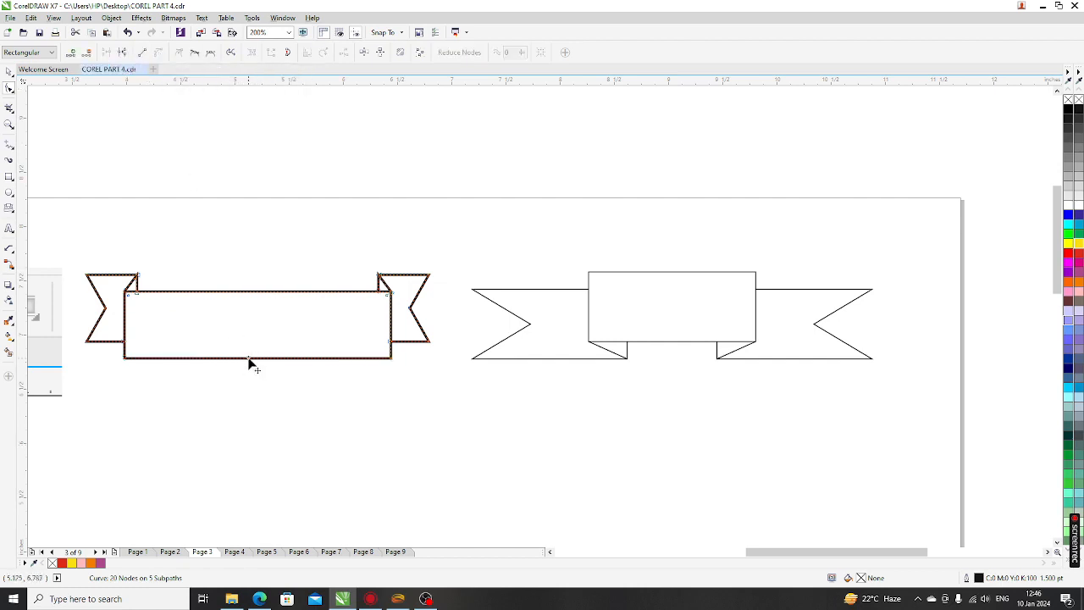
pyautogui.moveTo(249, 363); pyautogui.dragTo(250, 404)
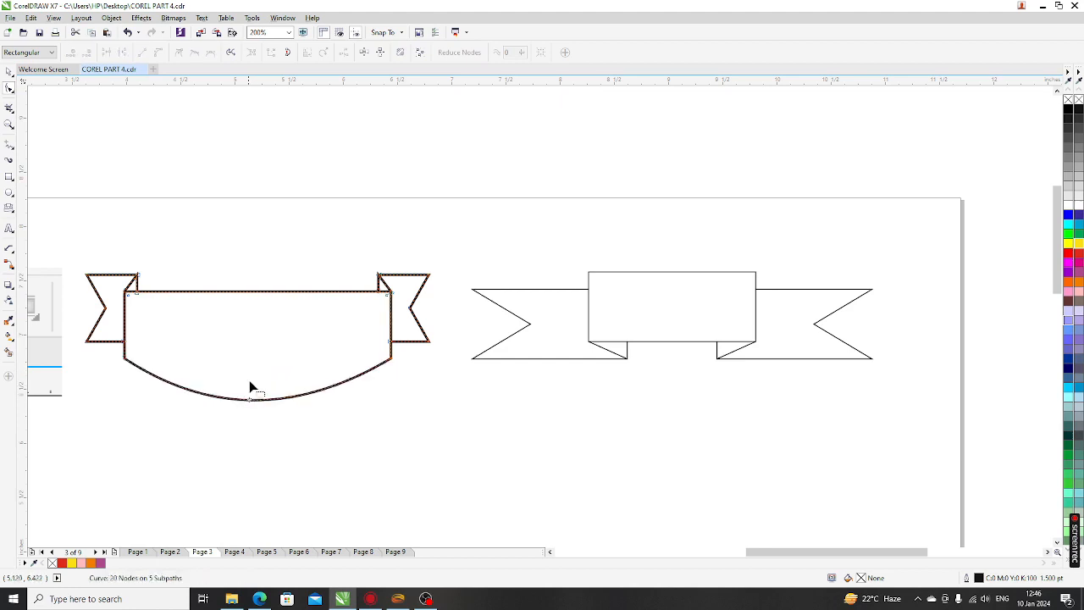
# Bow the banner's top edge downward and drop the flag's corner node onto the curve
pyautogui.click(228, 292)
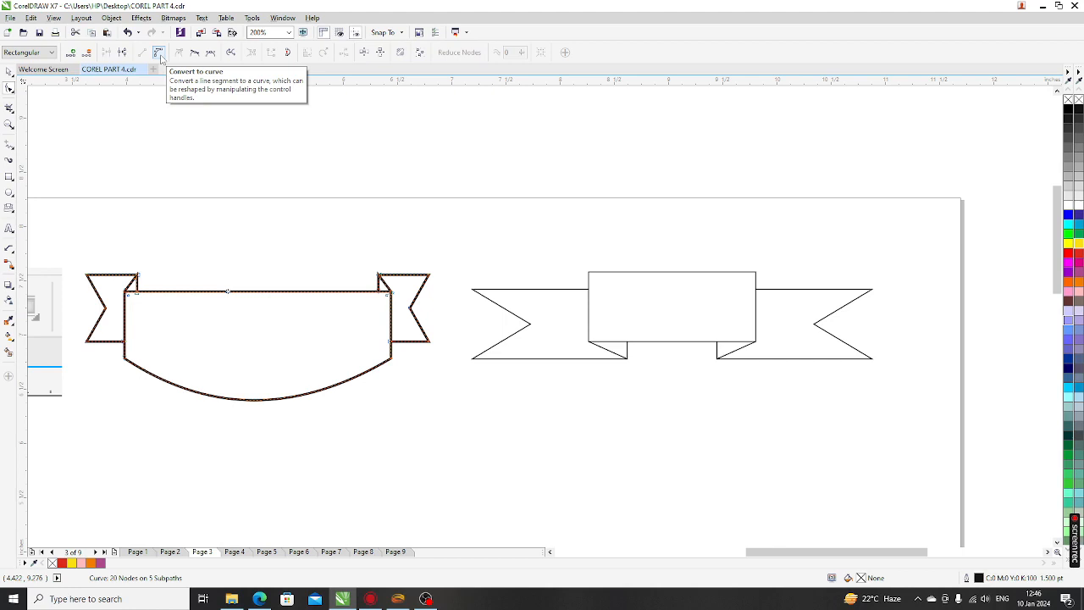
pyautogui.click(158, 52)
pyautogui.moveTo(243, 296); pyautogui.dragTo(242, 347)
pyautogui.scroll(2, 114, 309)
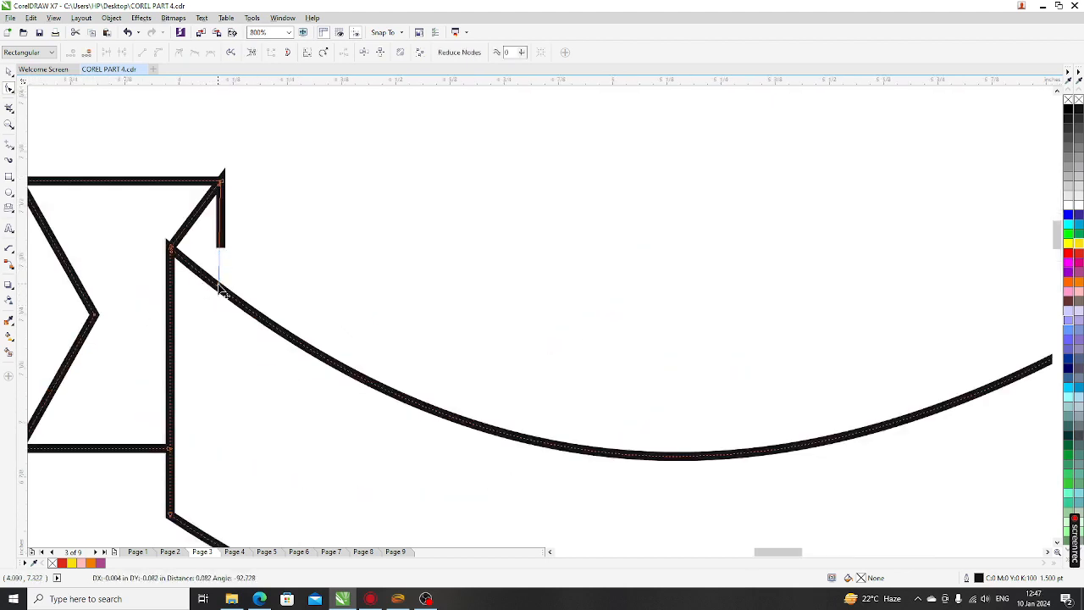
pyautogui.scroll(-2, 227, 301)
pyautogui.scroll(2, 394, 248)
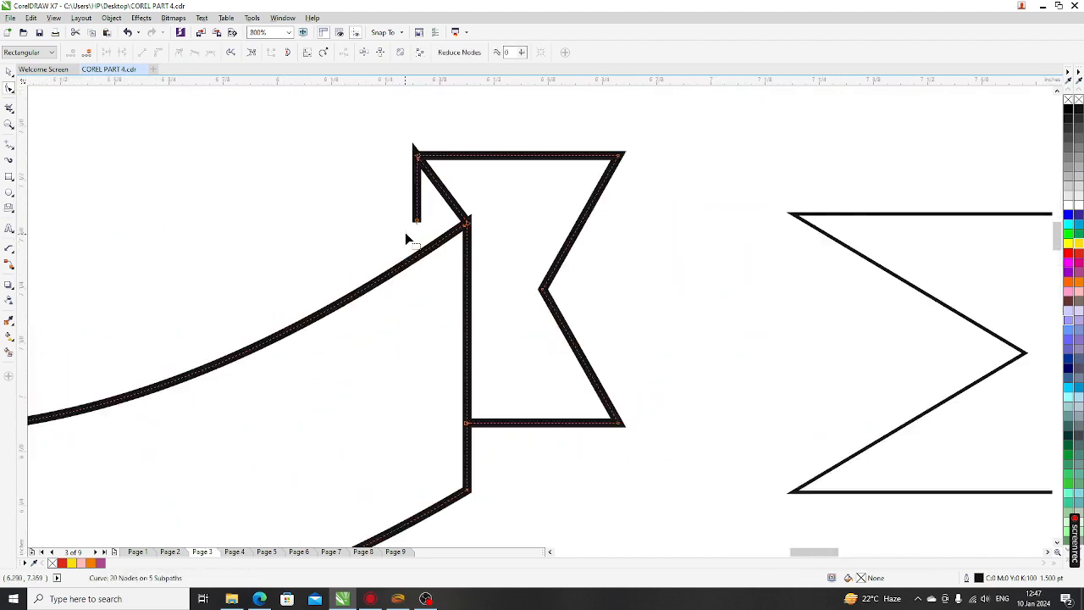
pyautogui.moveTo(416, 222); pyautogui.dragTo(418, 256)
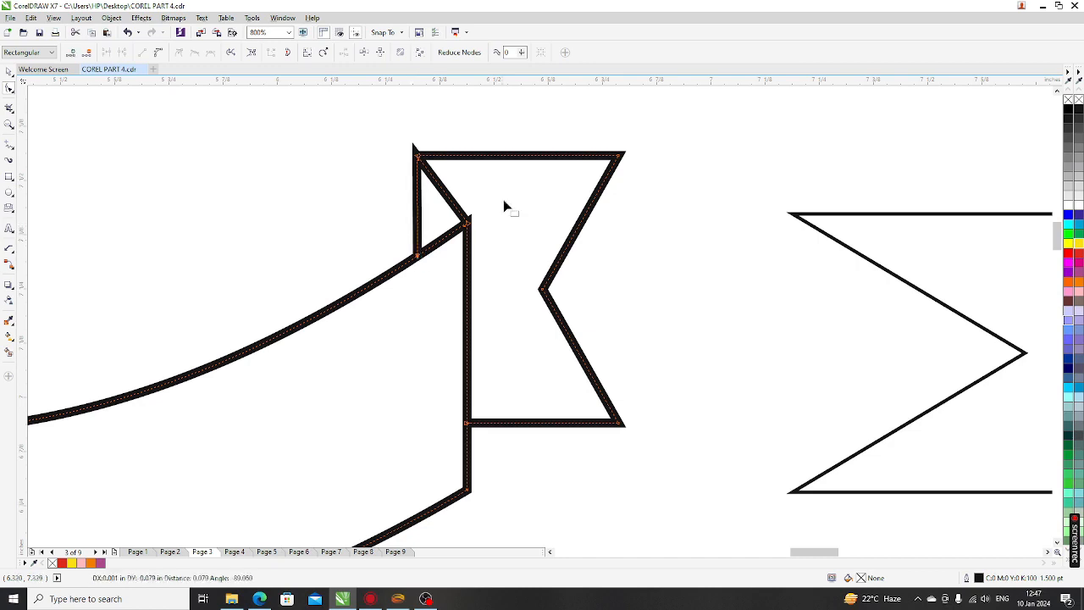
pyautogui.scroll(-3, 502, 200)
# Fill the curved banner with magenta
pyautogui.click(9, 85)
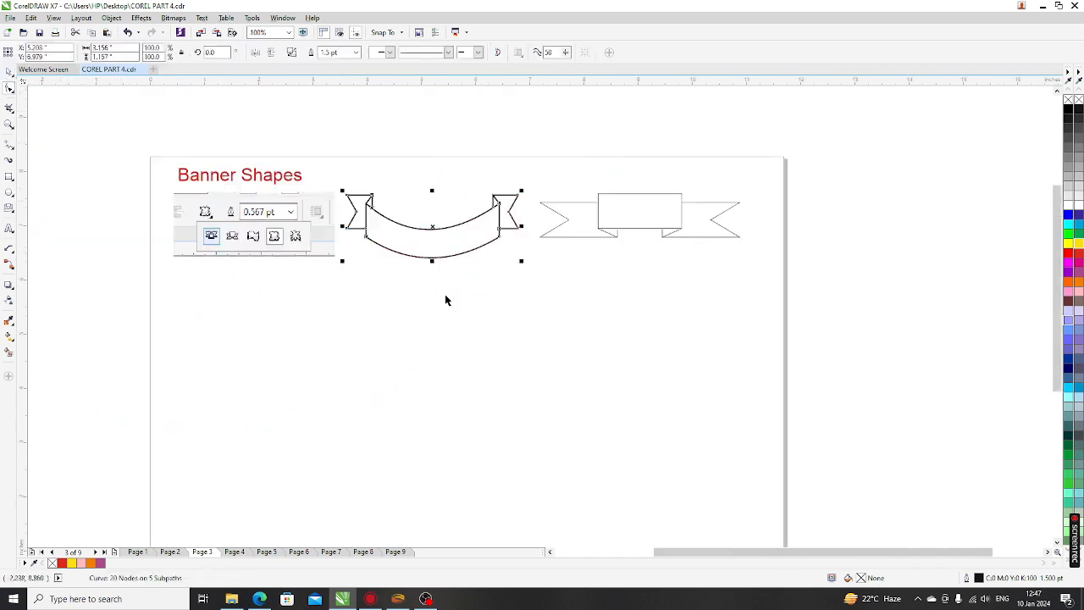
pyautogui.scroll(1, 465, 225)
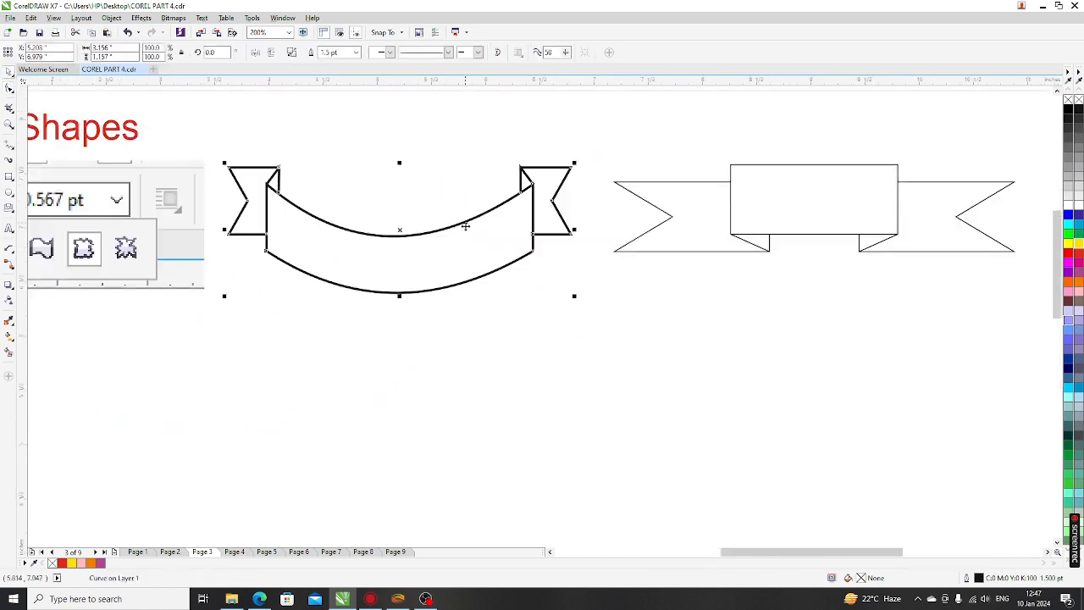
pyautogui.click(1069, 264)
pyautogui.click(624, 344)
pyautogui.click(438, 256)
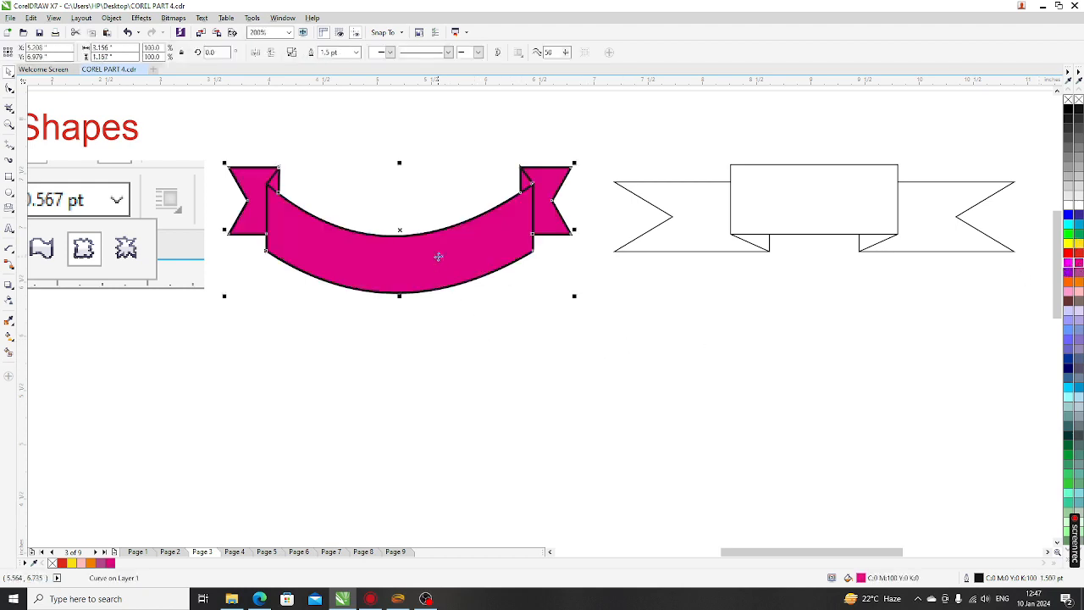
pyautogui.scroll(-1, 385, 338)
pyautogui.click(501, 375)
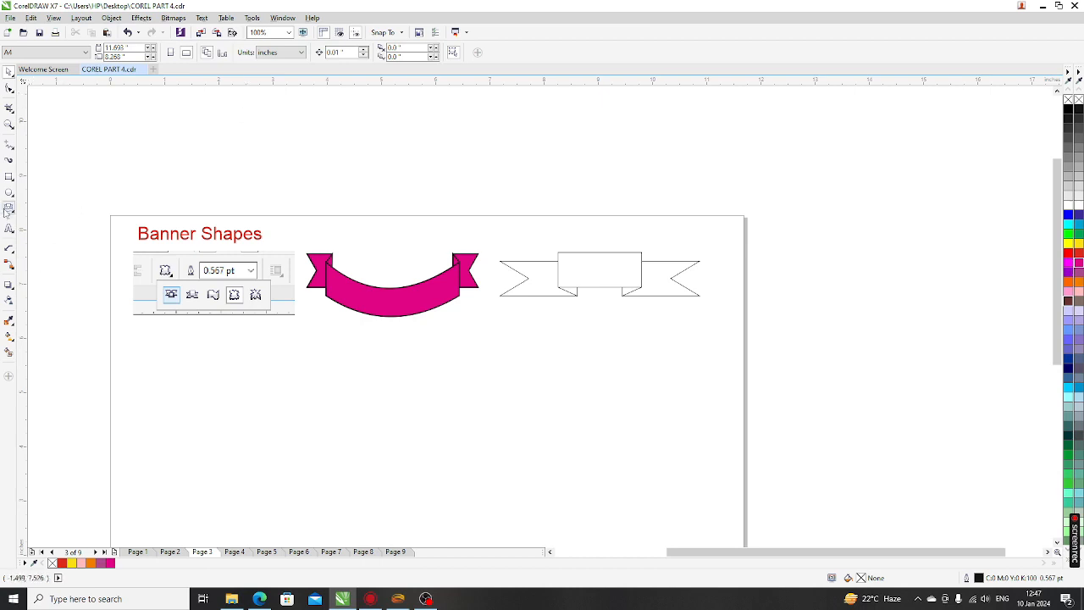
# Add a wavy banner below the magenta one and fill it orange
pyautogui.click(9, 207)
pyautogui.click(292, 54)
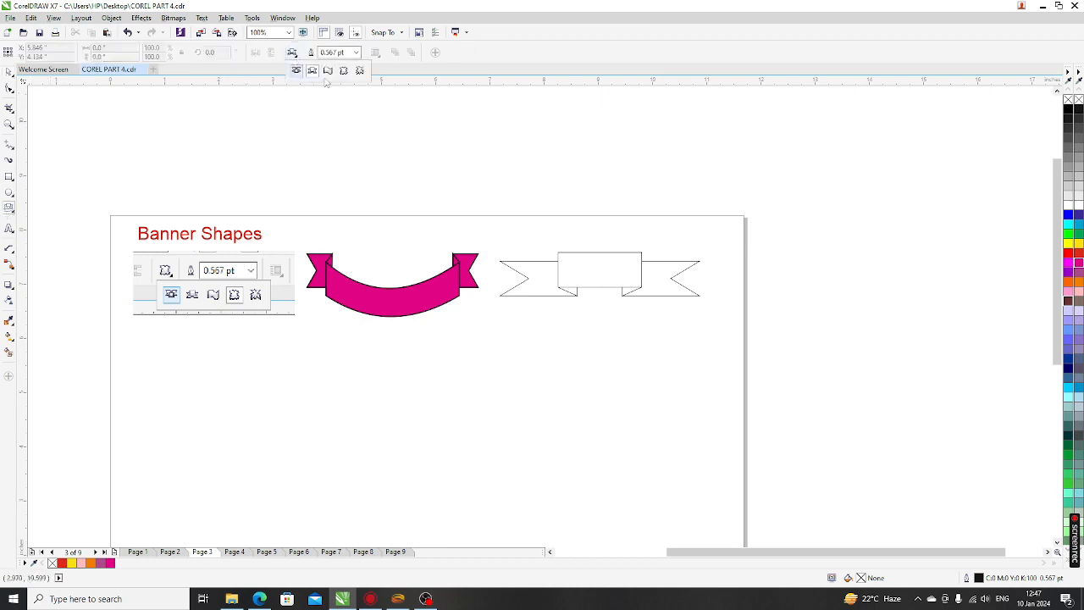
pyautogui.click(327, 72)
pyautogui.moveTo(318, 321)
pyautogui.mouseDown()
pyautogui.moveTo(381, 394)
pyautogui.moveTo(487, 407)
pyautogui.mouseUp()
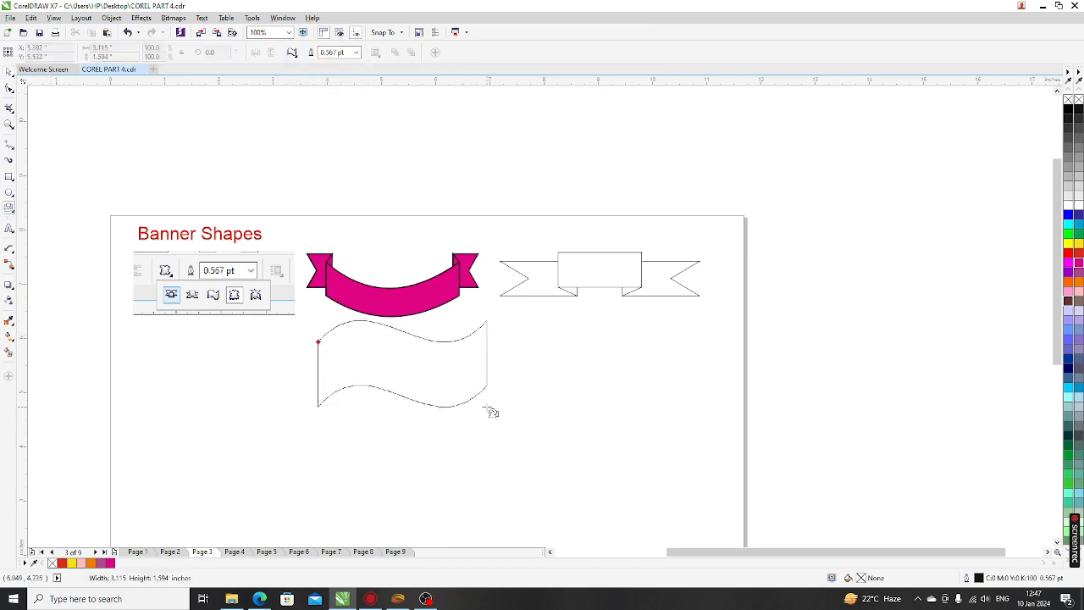
pyautogui.click(1078, 282)
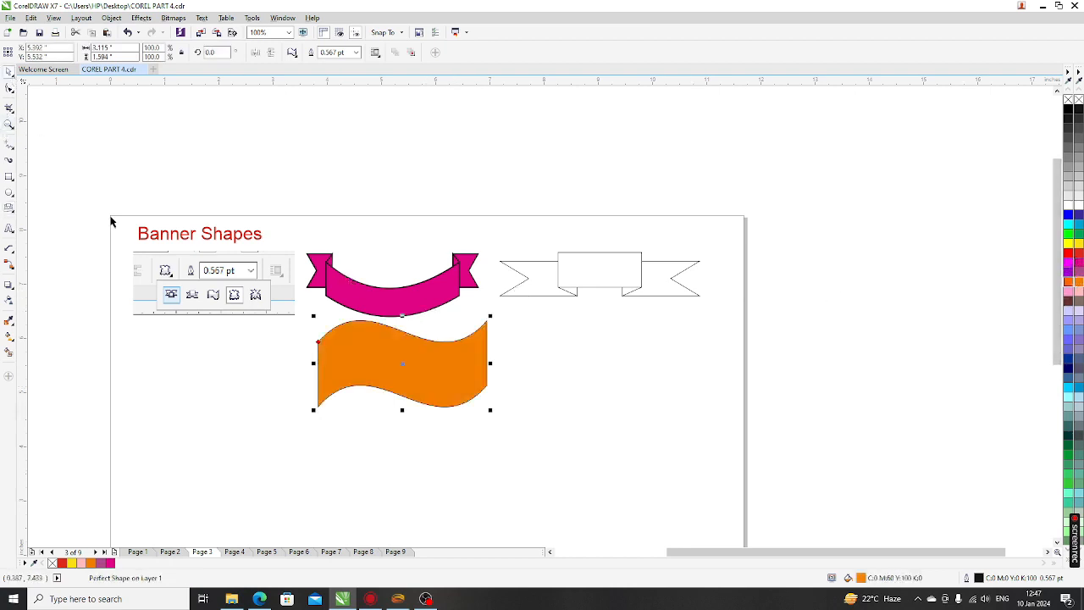
pyautogui.moveTo(382, 376); pyautogui.dragTo(377, 381)
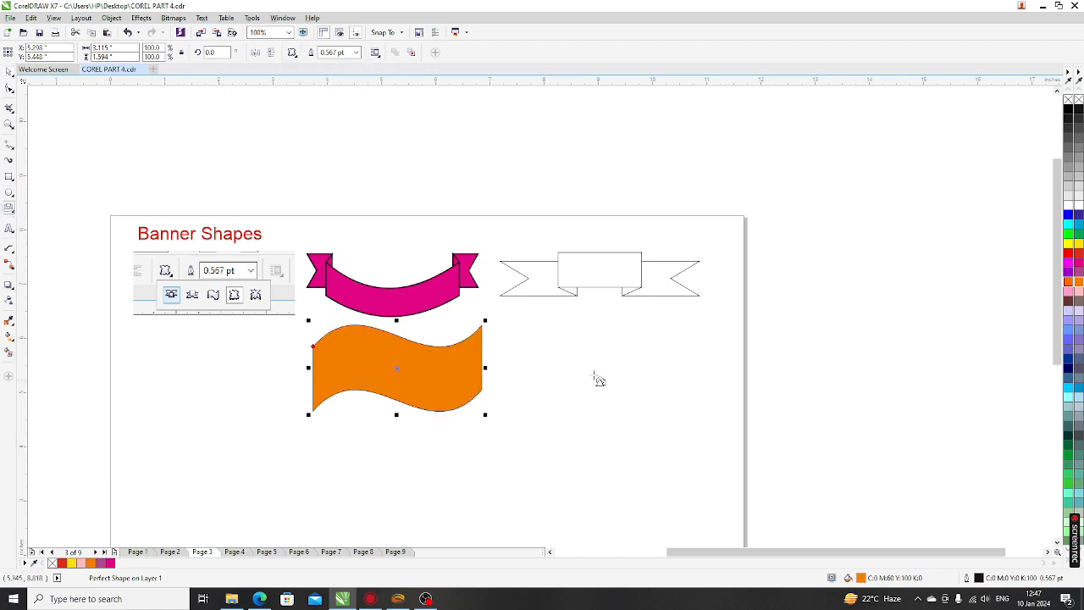
# Draw a starburst right of the orange banner, fill it red and enlarge it
pyautogui.moveTo(523, 322); pyautogui.dragTo(719, 428)
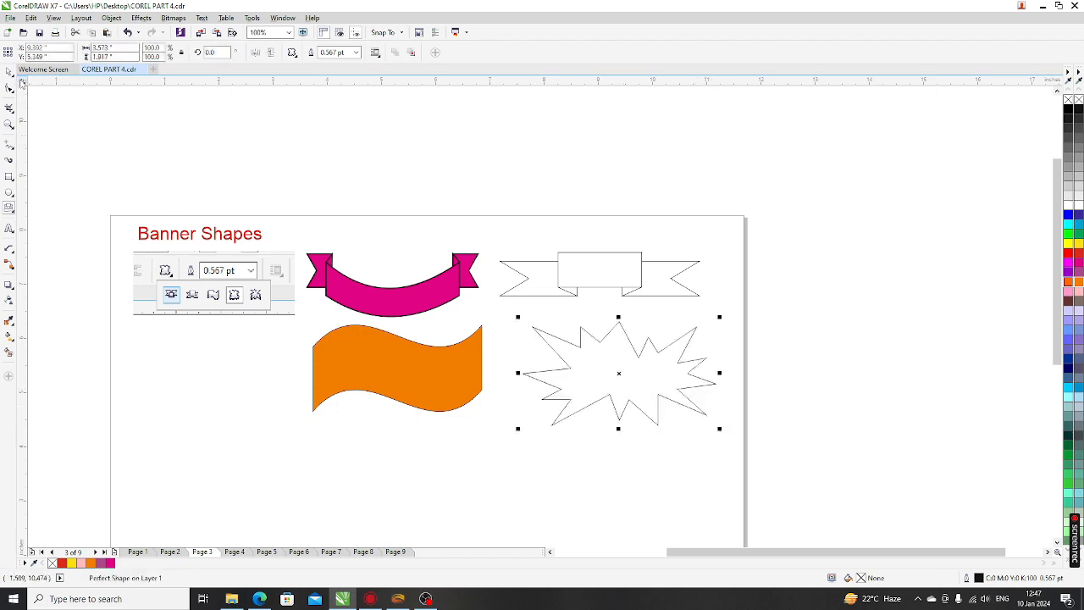
pyautogui.click(8, 72)
pyautogui.moveTo(619, 382); pyautogui.dragTo(610, 383)
pyautogui.click(1077, 256)
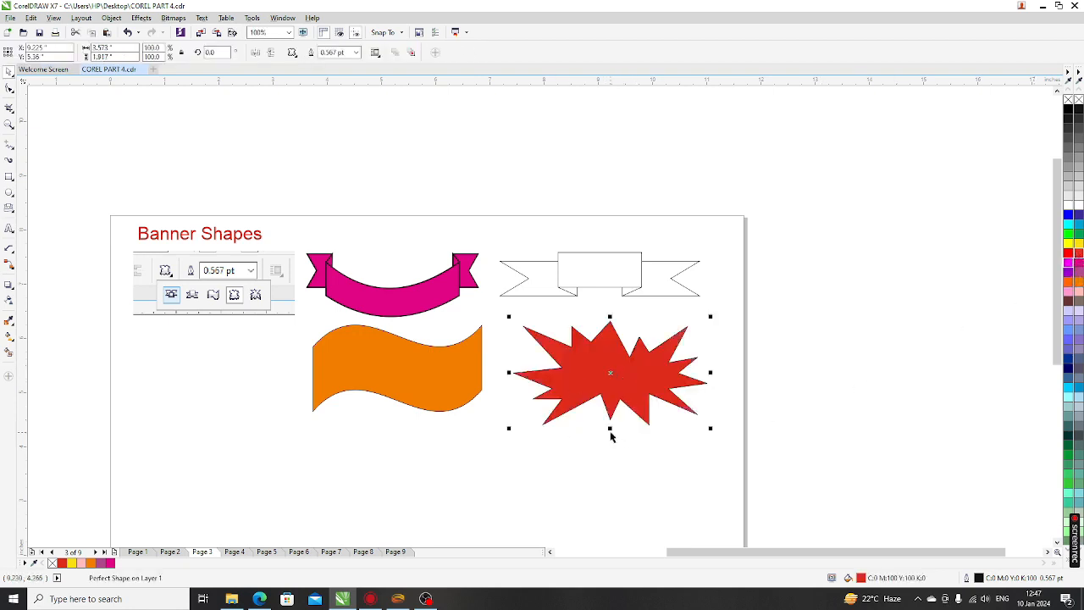
pyautogui.moveTo(610, 432); pyautogui.dragTo(609, 448)
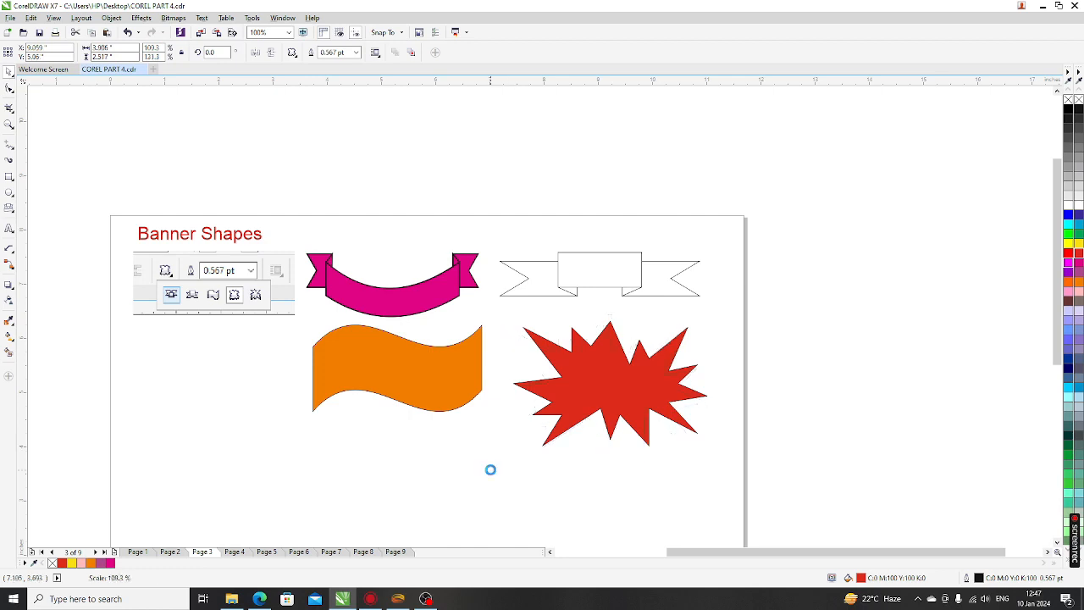
pyautogui.moveTo(708, 462); pyautogui.dragTo(720, 470)
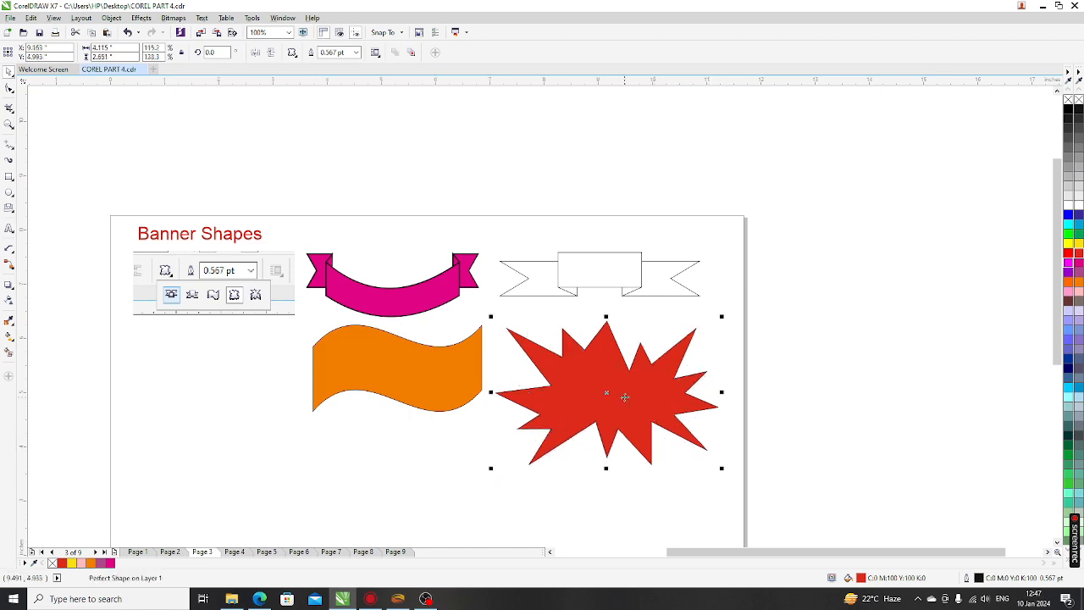
pyautogui.scroll(2, 632, 411)
pyautogui.scroll(-1, 442, 331)
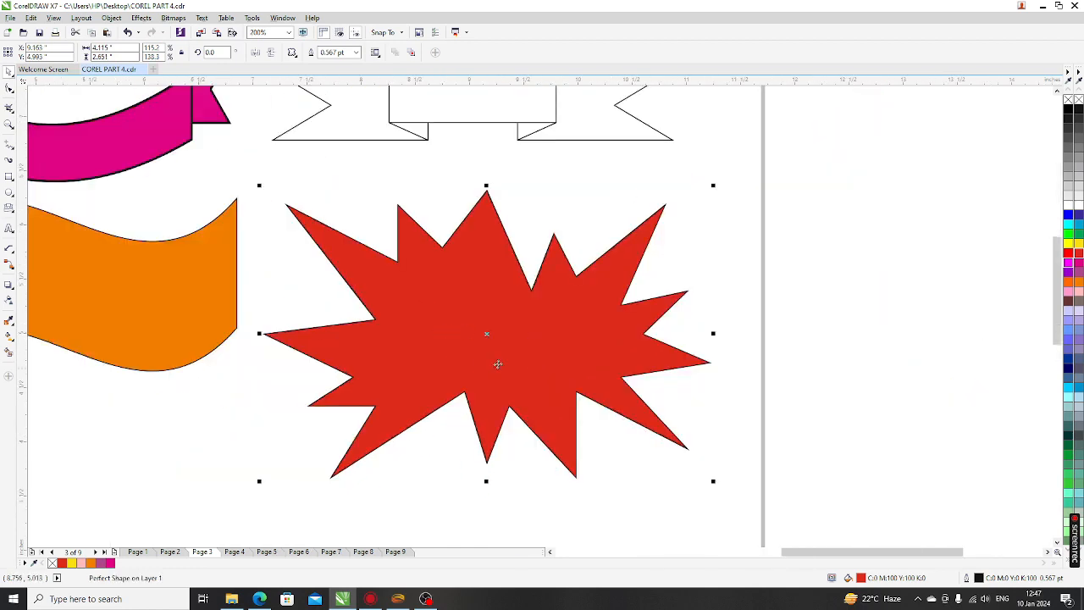
pyautogui.click(244, 462)
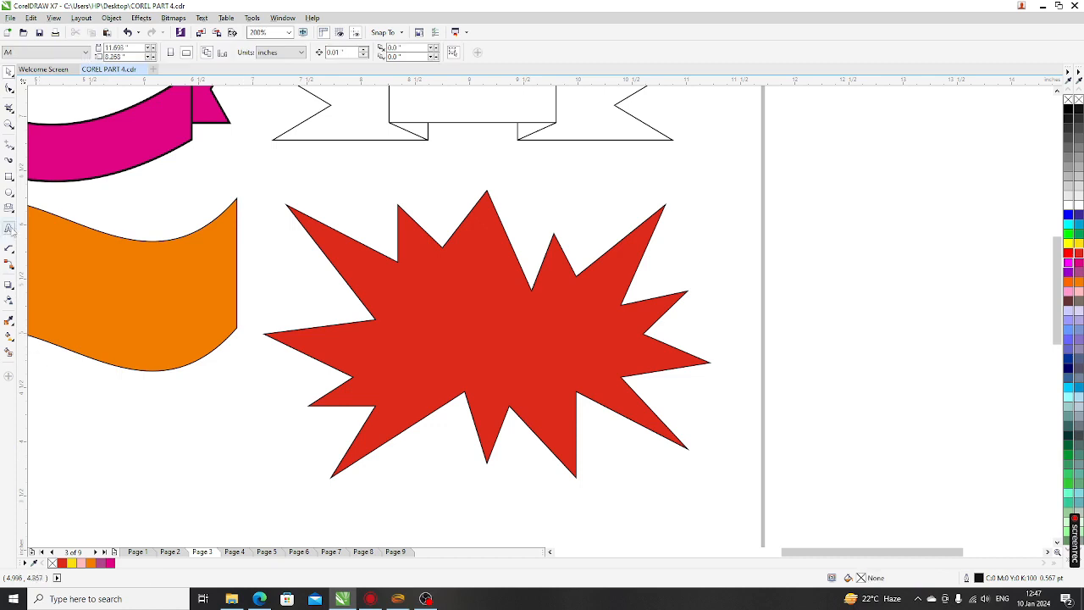
# Type 'DHAMAKA SALE' as bold, centred text in the FujiyamaExtraBold font
pyautogui.click(9, 228)
pyautogui.click(188, 479)
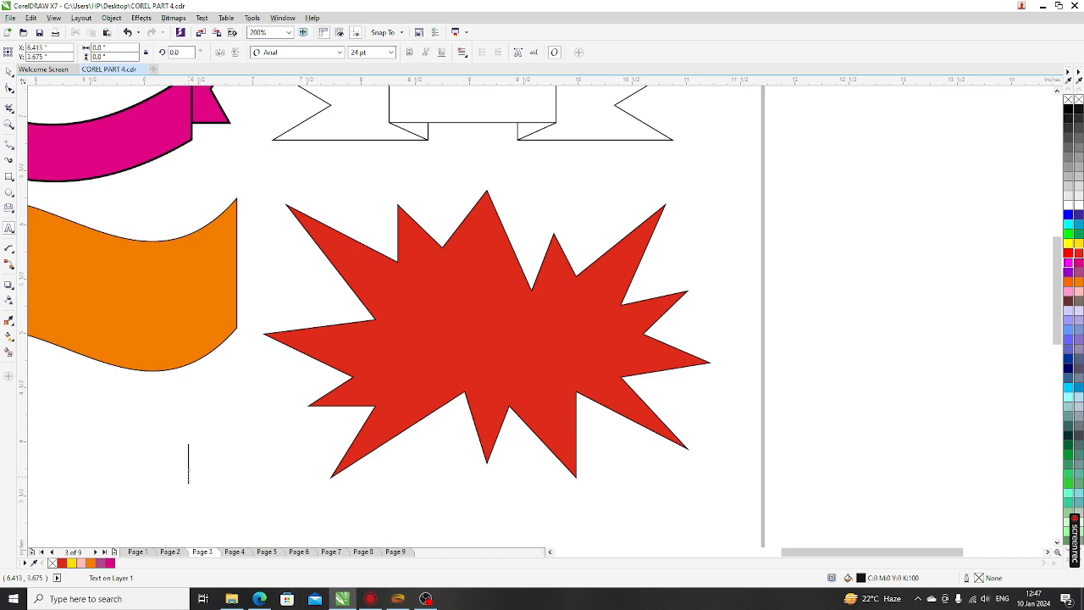
pyautogui.write('DHAMAKA ')
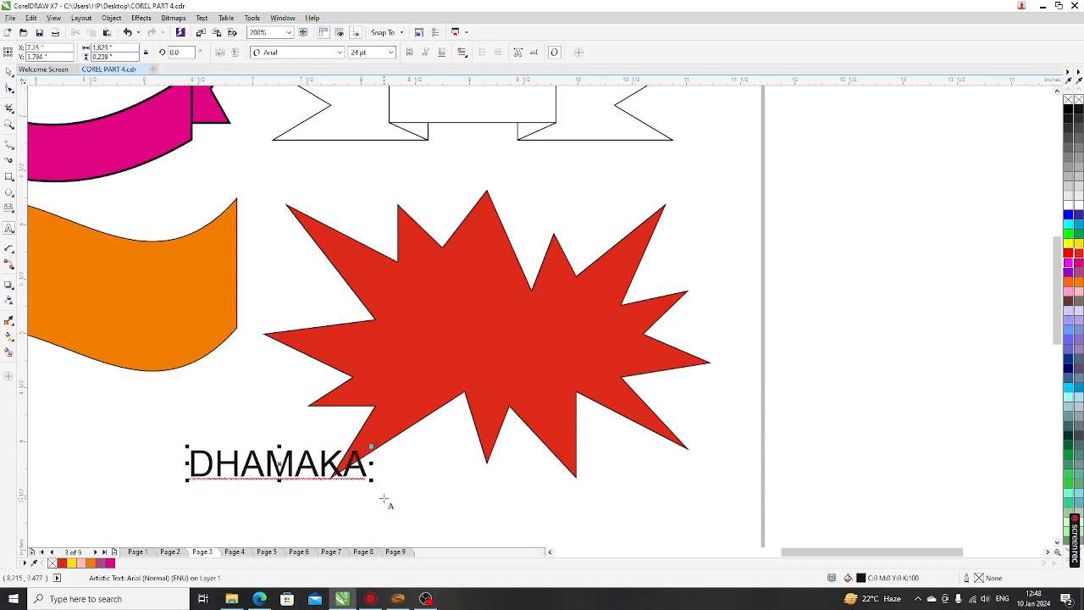
pyautogui.write('SALE')
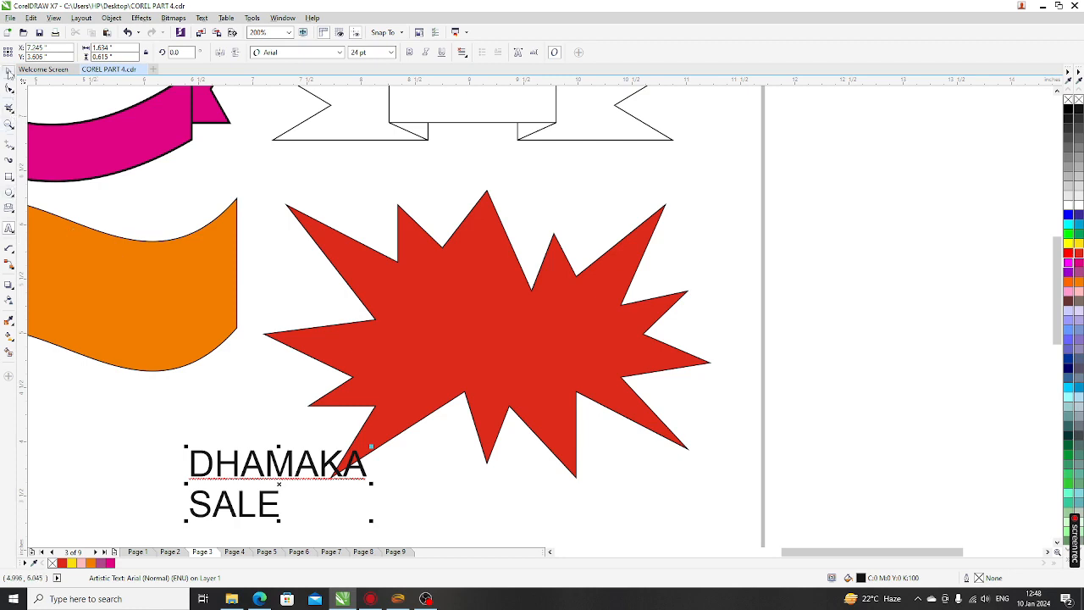
pyautogui.click(8, 71)
pyautogui.click(409, 52)
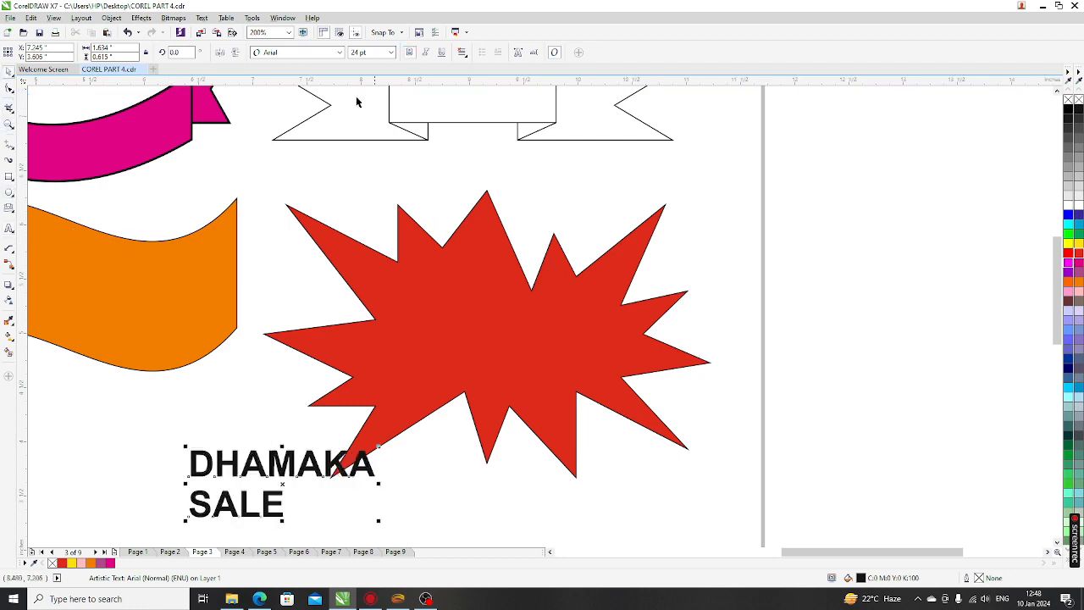
pyautogui.click(290, 53)
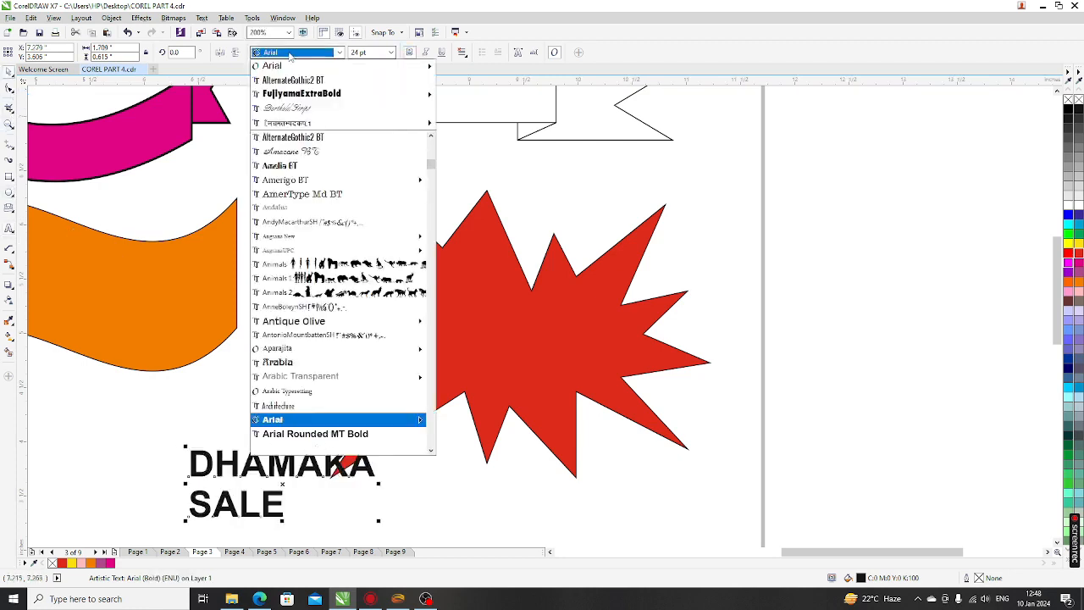
pyautogui.click(309, 93)
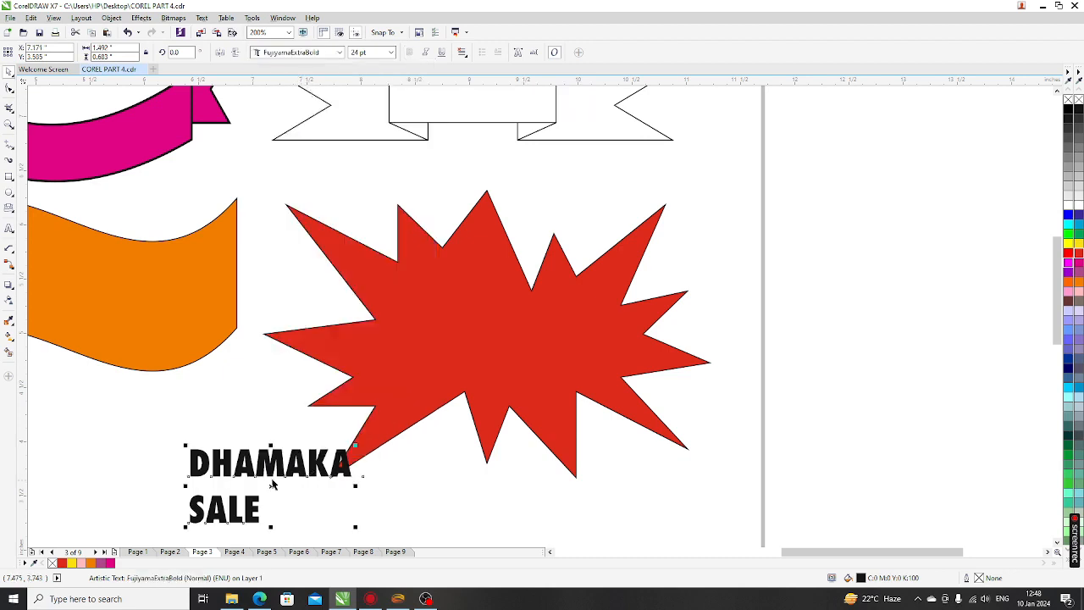
pyautogui.click(463, 52)
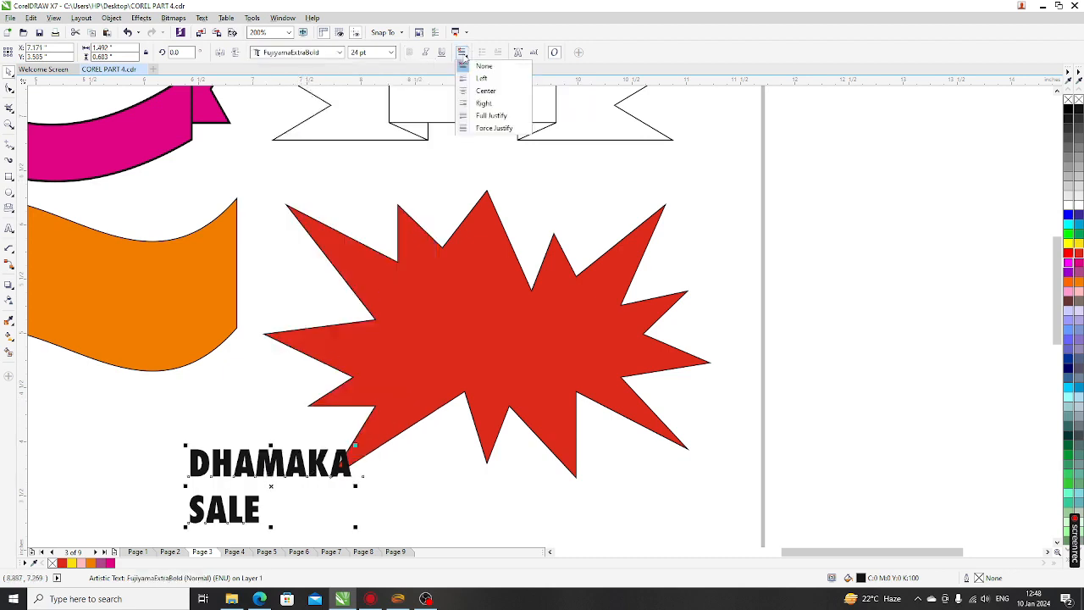
pyautogui.click(481, 95)
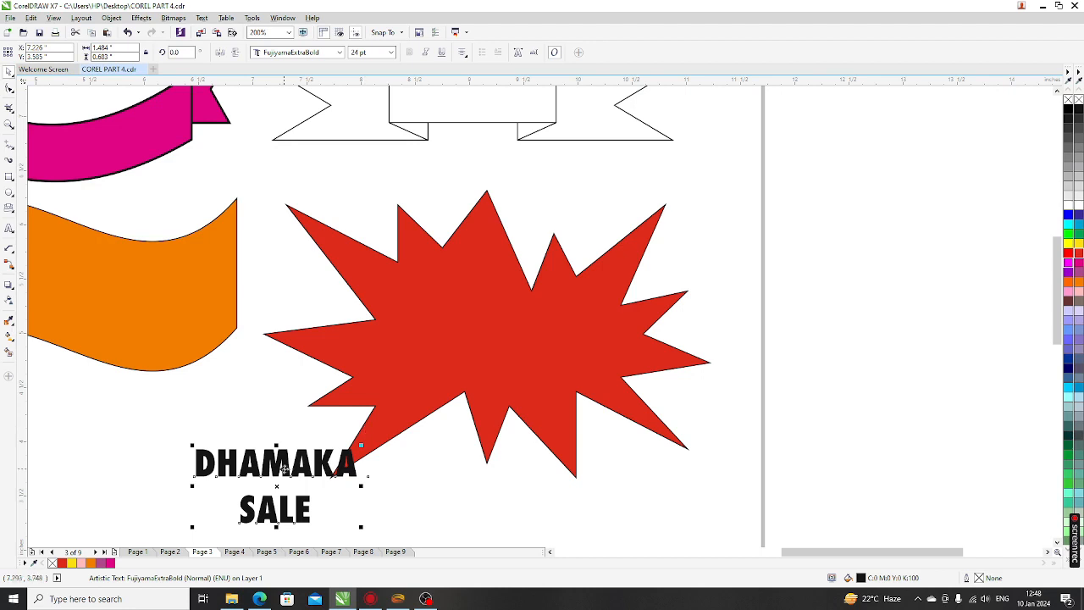
# Move the text into the red starburst's centre and colour it yellow
pyautogui.moveTo(284, 465); pyautogui.dragTo(495, 317)
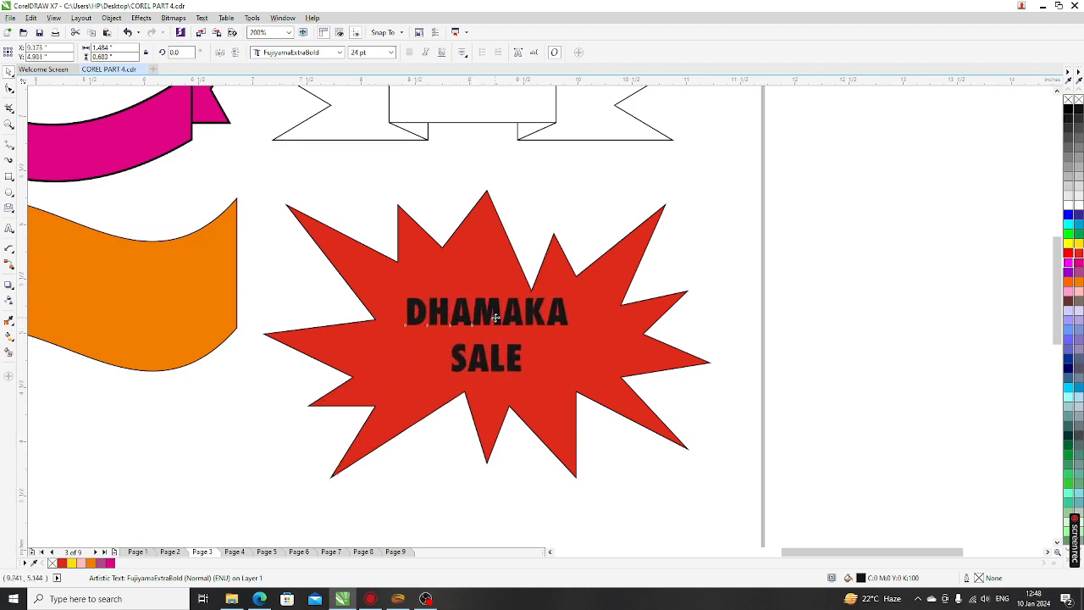
pyautogui.click(1079, 206)
pyautogui.click(1080, 246)
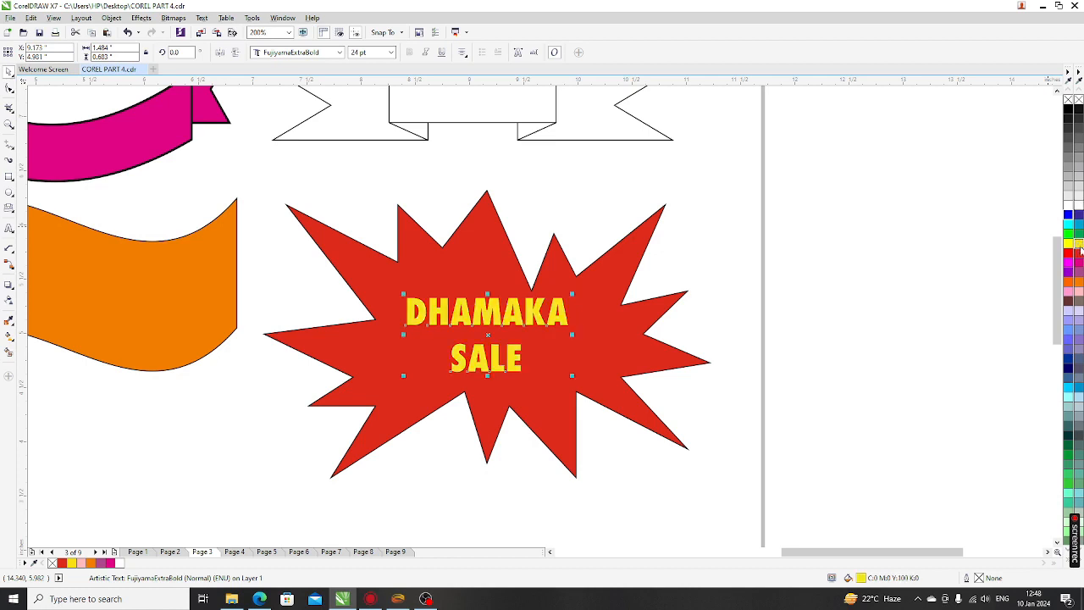
pyautogui.press('Escape')
# Draw a large explosion-style banner shape below the orange wavy banner and select it
pyautogui.scroll(-2, 457, 334)
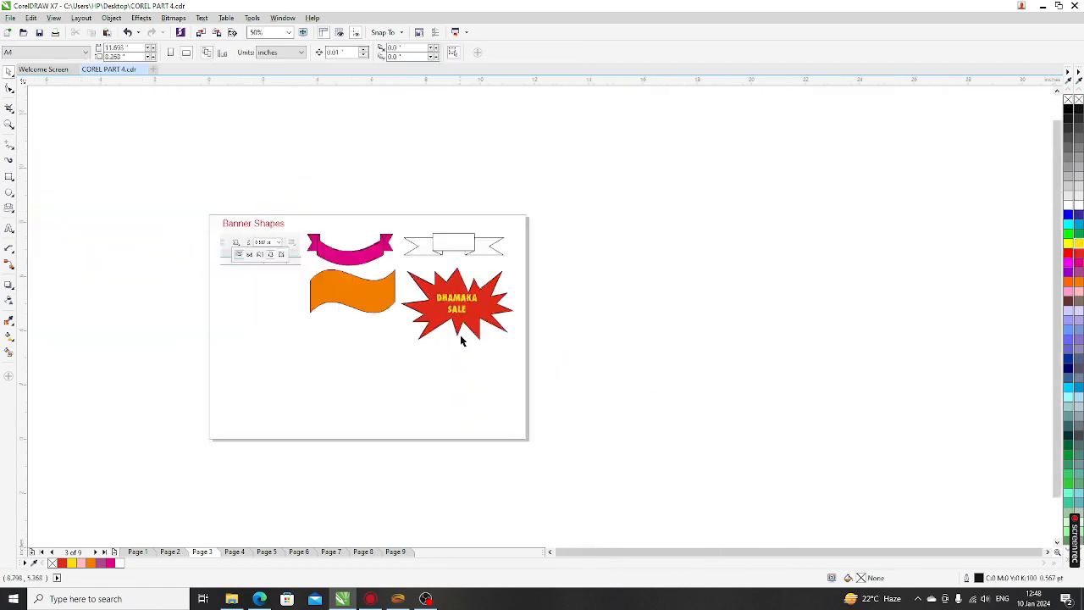
pyautogui.scroll(1, 277, 290)
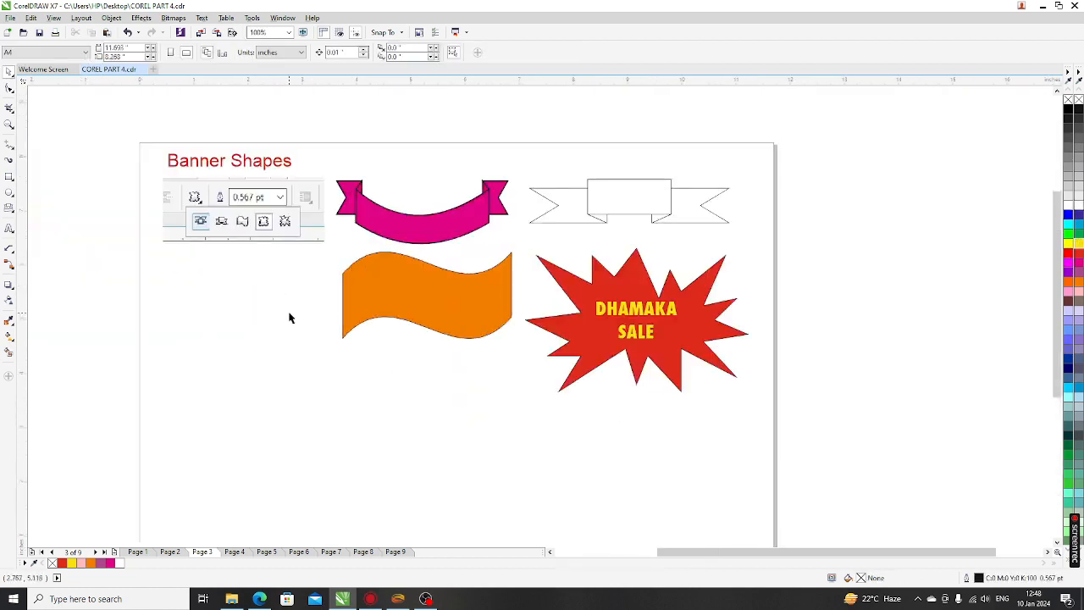
pyautogui.click(9, 208)
pyautogui.click(292, 53)
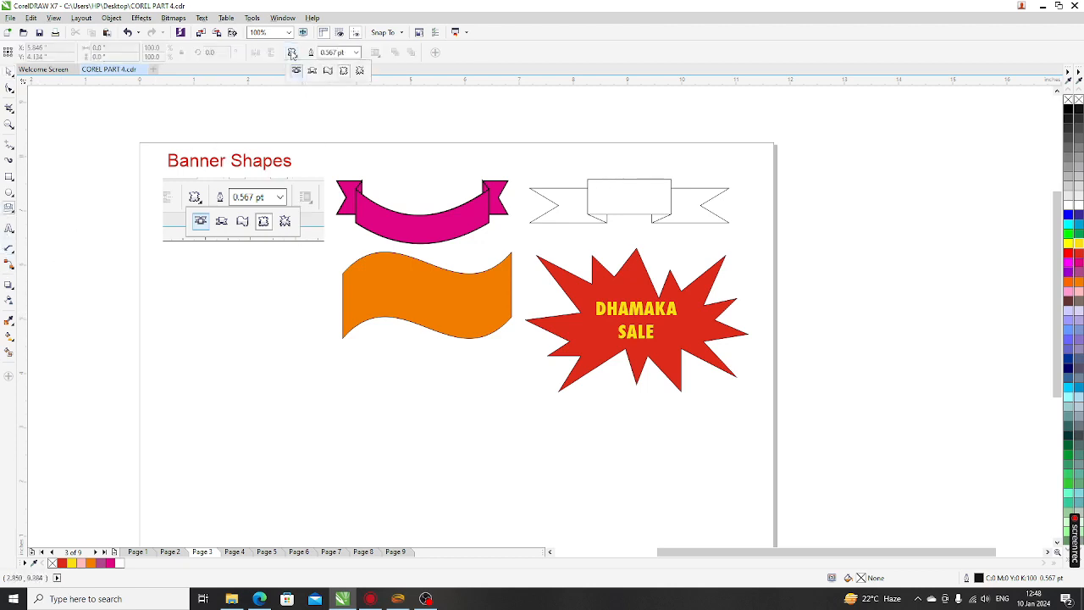
pyautogui.click(359, 70)
pyautogui.moveTo(207, 359); pyautogui.dragTo(513, 519)
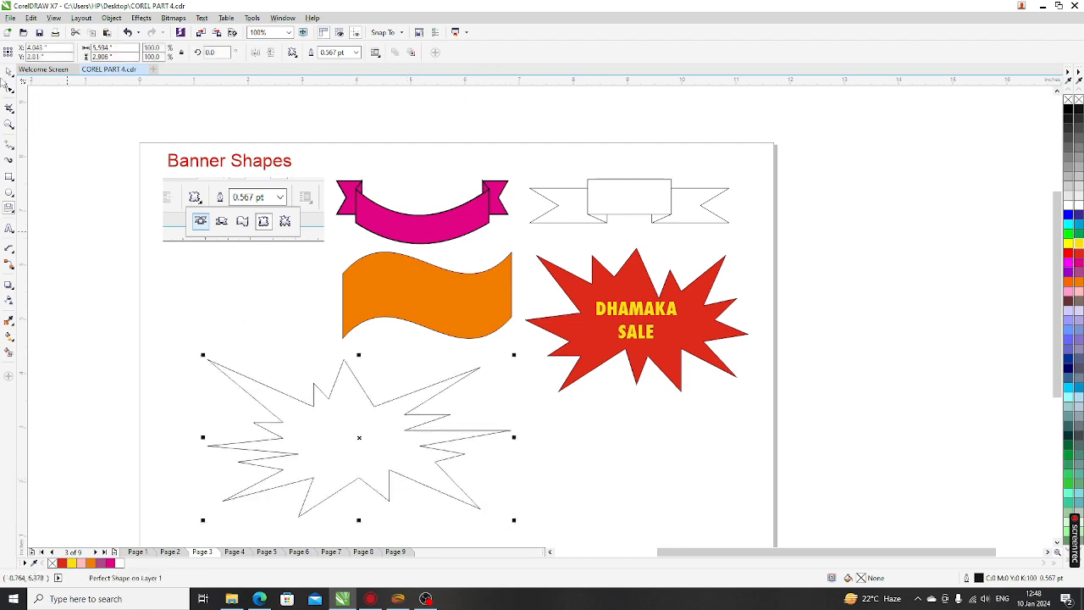
pyautogui.click(331, 336)
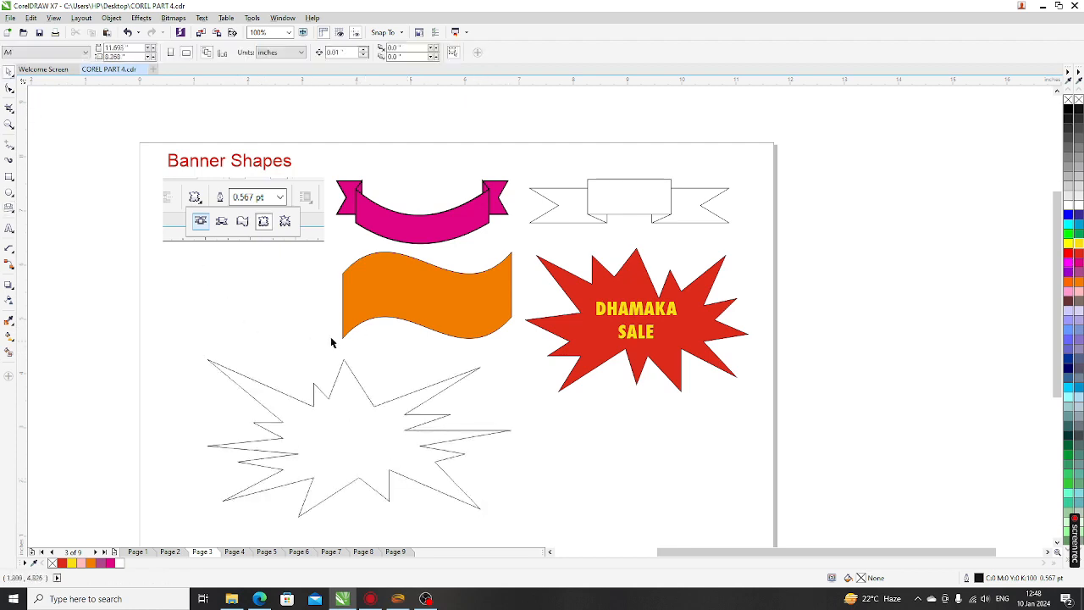
pyautogui.scroll(-1, 323, 307)
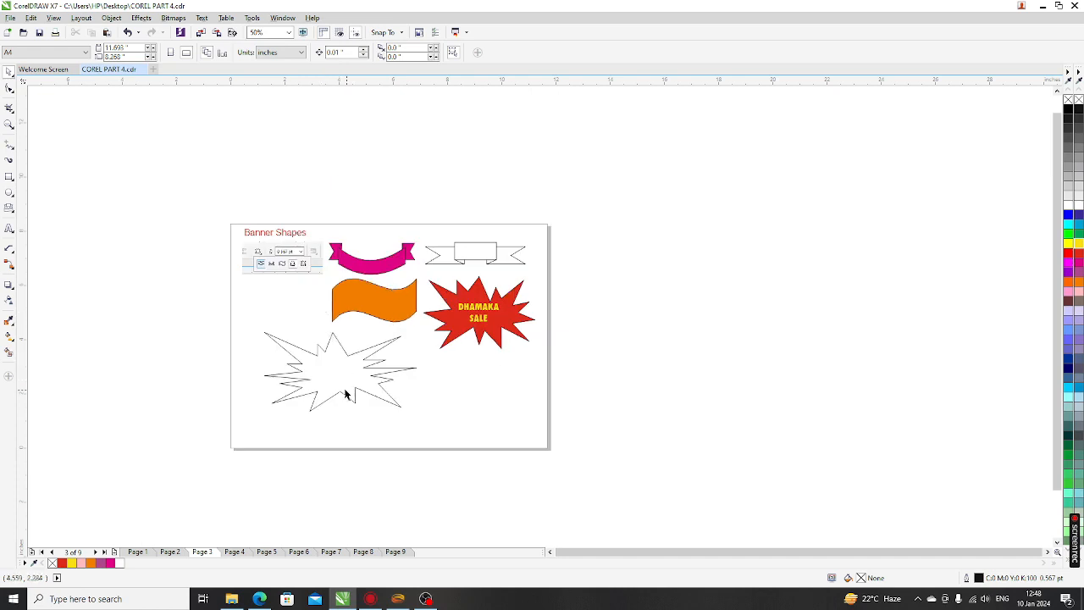
pyautogui.scroll(1, 345, 395)
pyautogui.click(369, 373)
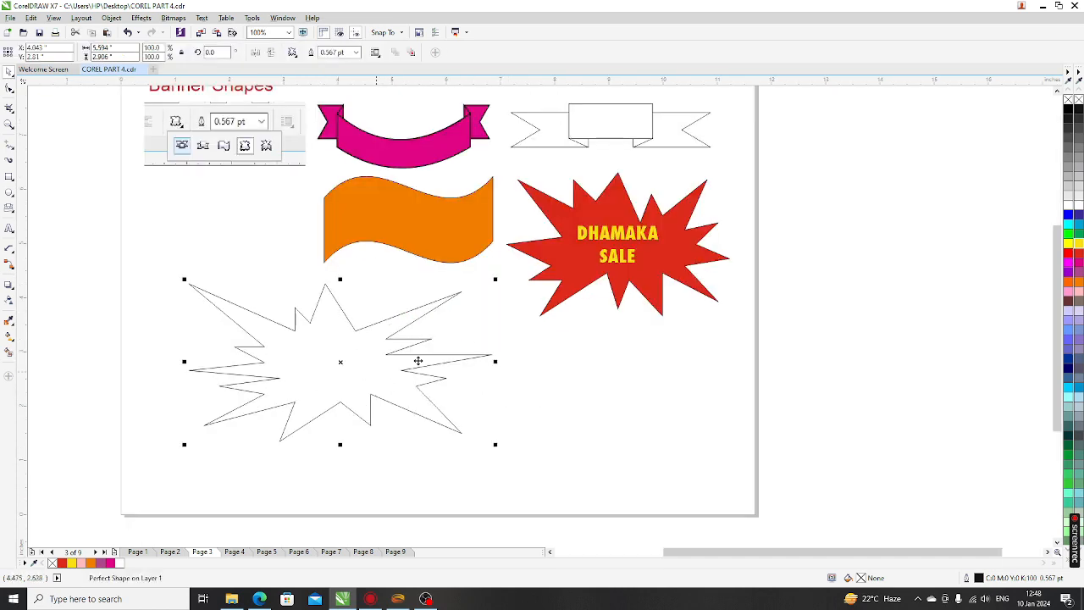
pyautogui.scroll(-1, 318, 364)
# Give the explosion shape a 3.0 pt outline
pyautogui.scroll(1, 325, 352)
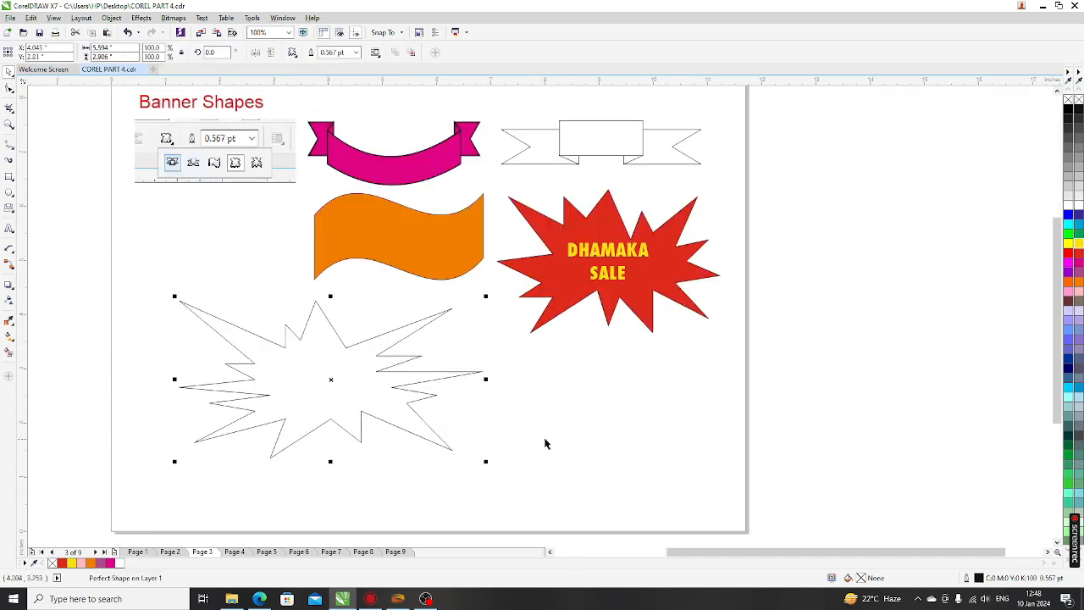
pyautogui.click(348, 388)
pyautogui.click(348, 385)
pyautogui.click(194, 317)
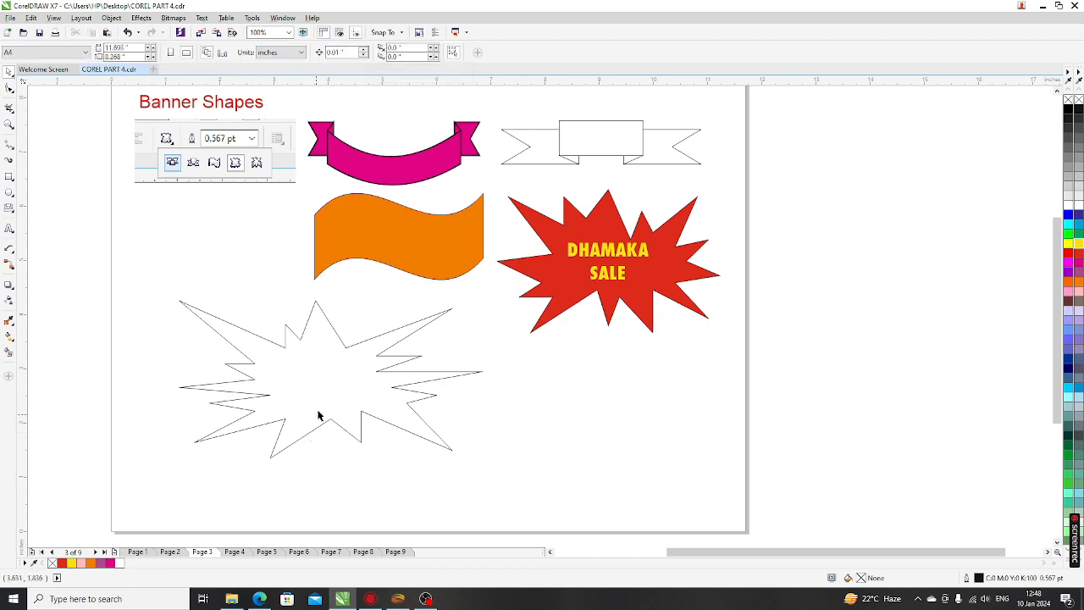
pyautogui.click(327, 396)
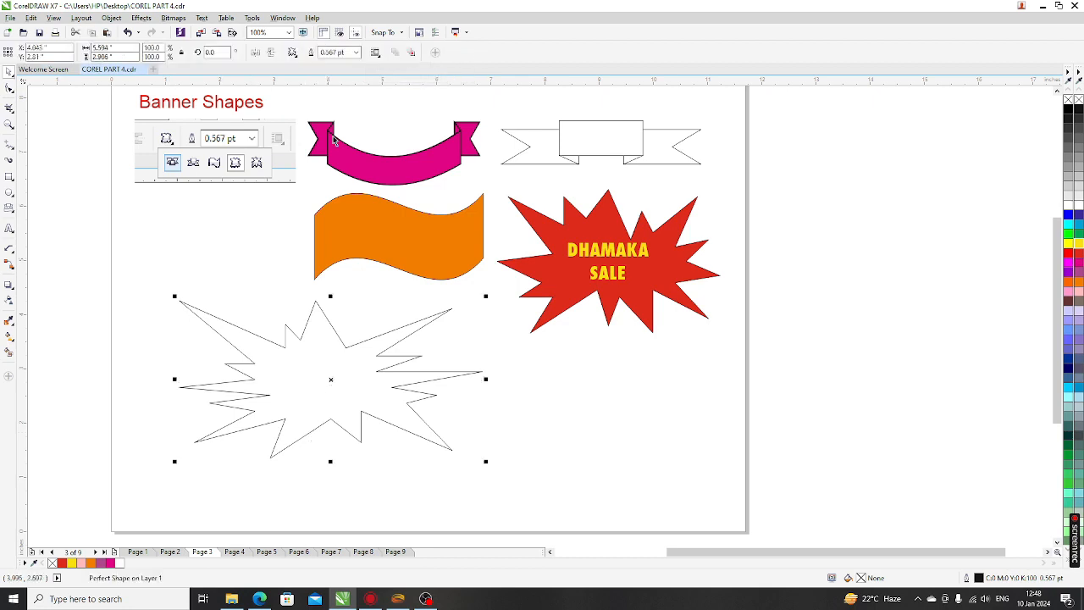
pyautogui.click(355, 53)
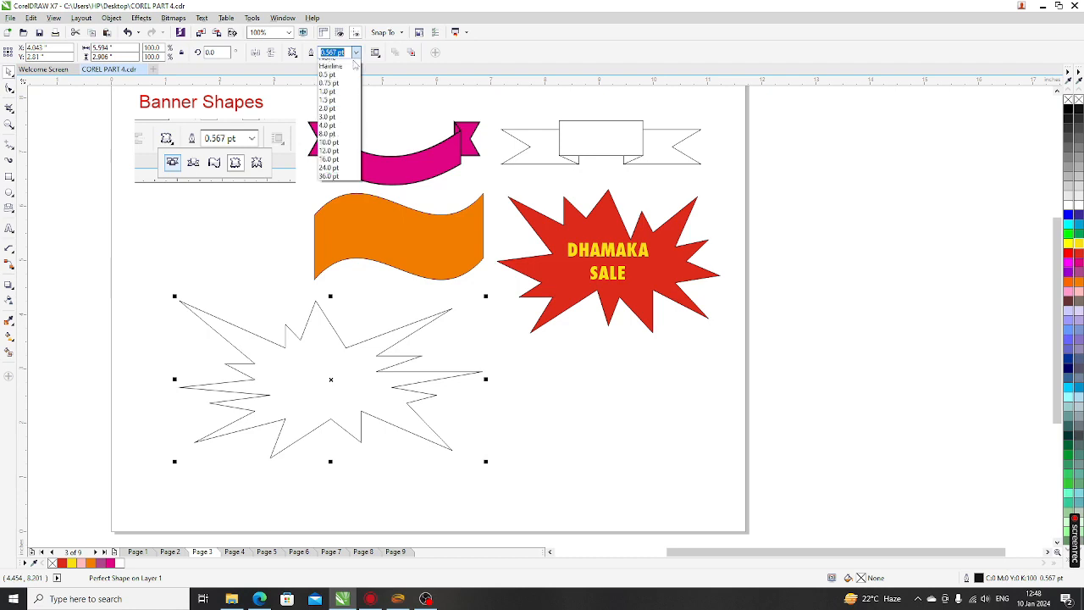
pyautogui.click(334, 127)
# Fill the explosion shape with light lavender
pyautogui.click(677, 465)
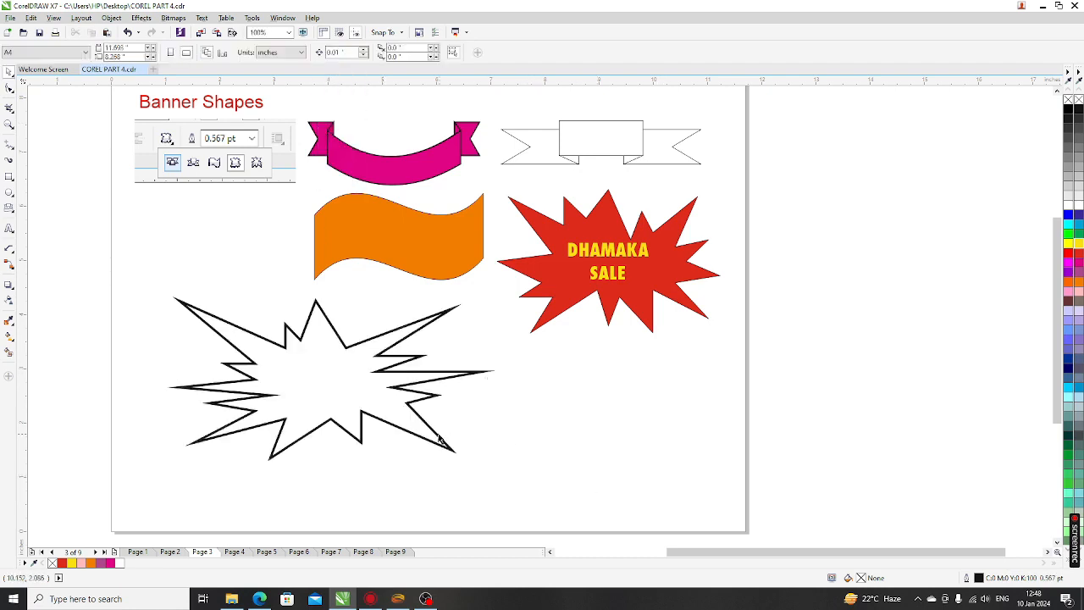
pyautogui.click(357, 386)
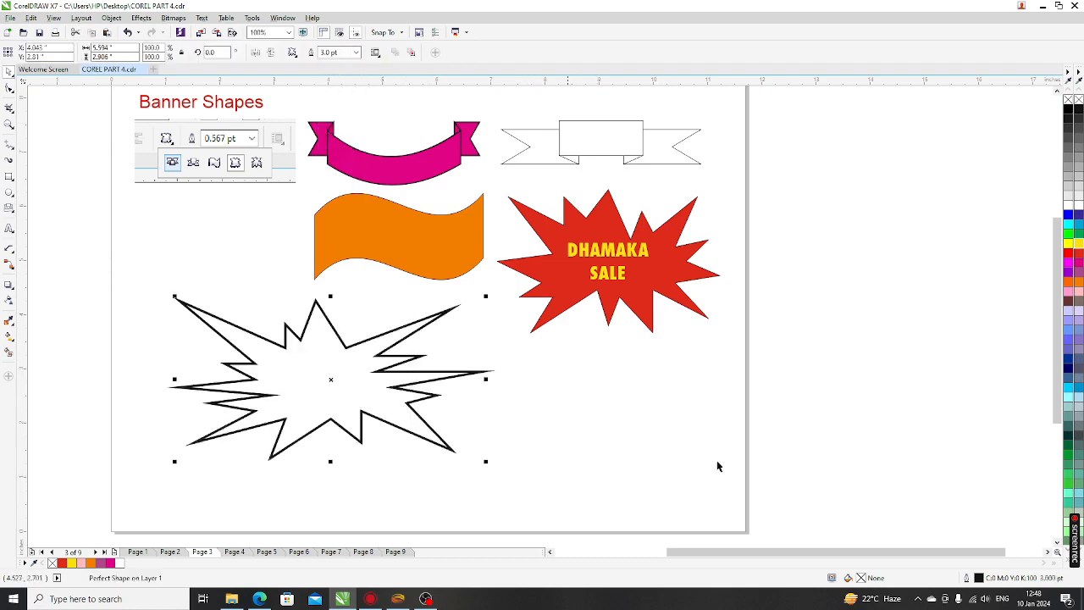
pyautogui.click(1069, 310)
pyautogui.click(531, 412)
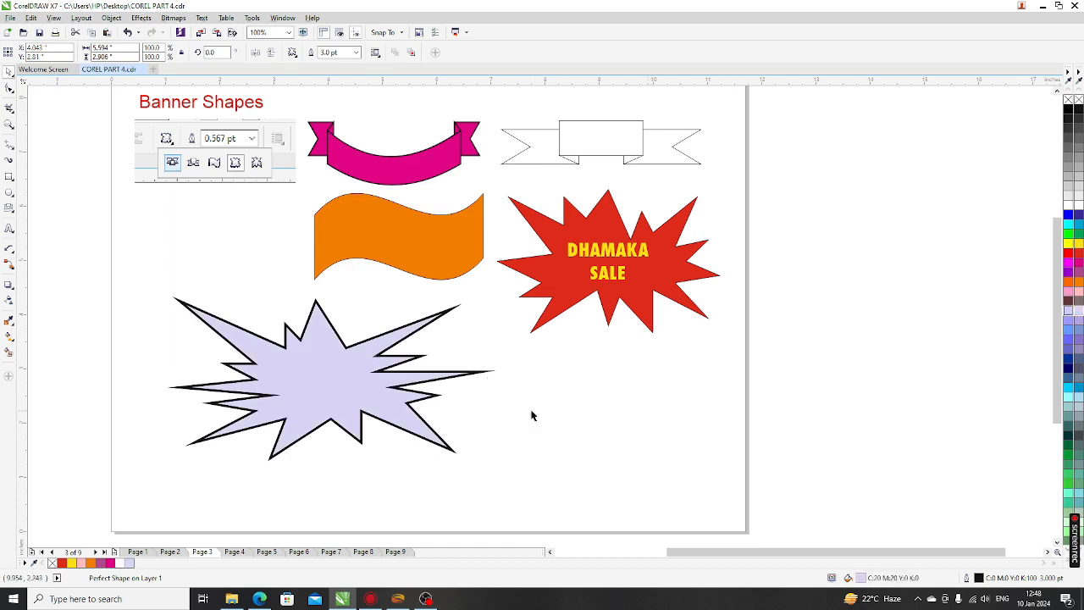
pyautogui.click(374, 386)
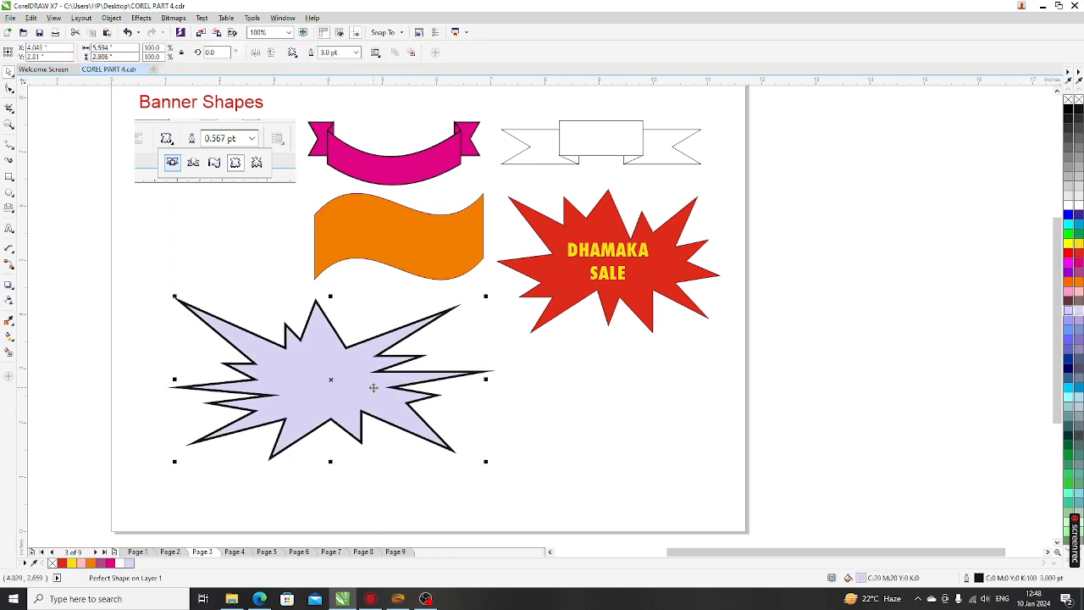
pyautogui.click(355, 52)
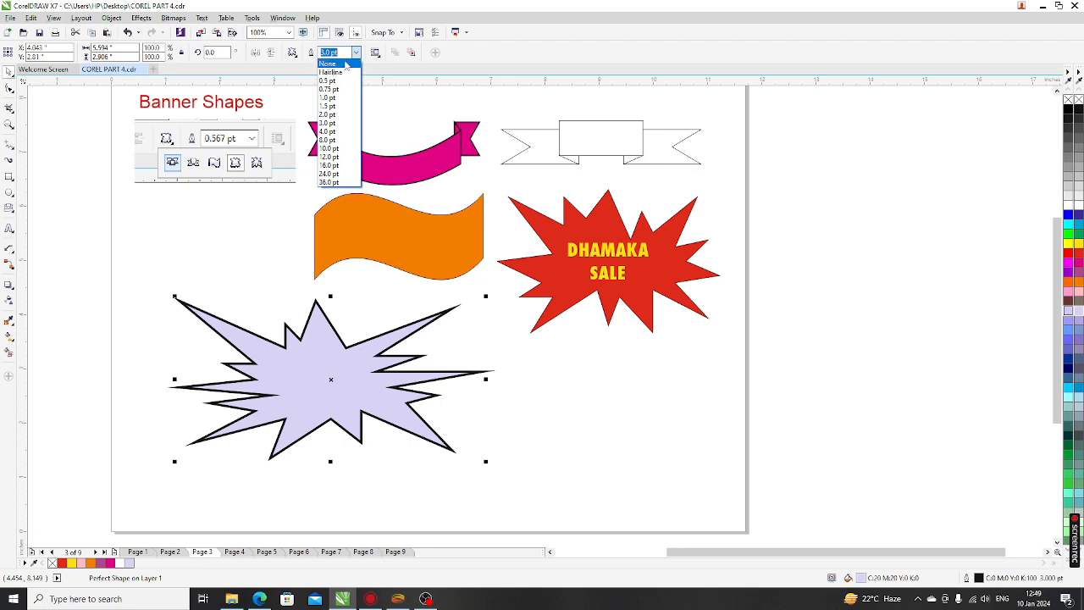
# Remove the lavender starburst's outline with the palette's no-colour swatch, keeping only its fill
pyautogui.click(345, 65)
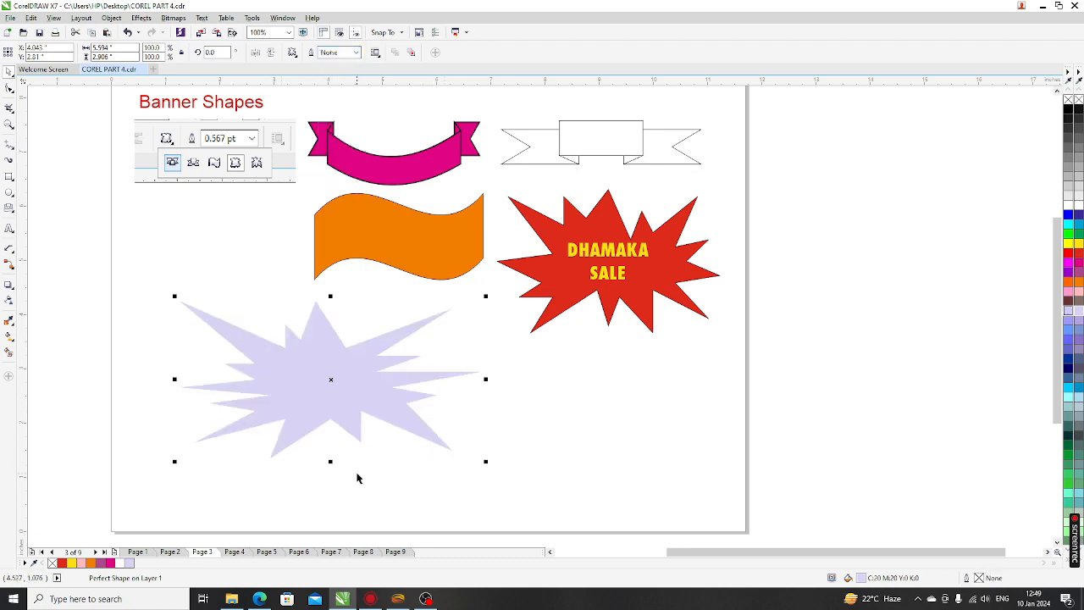
pyautogui.scroll(4, 370, 360)
pyautogui.scroll(-4, 367, 371)
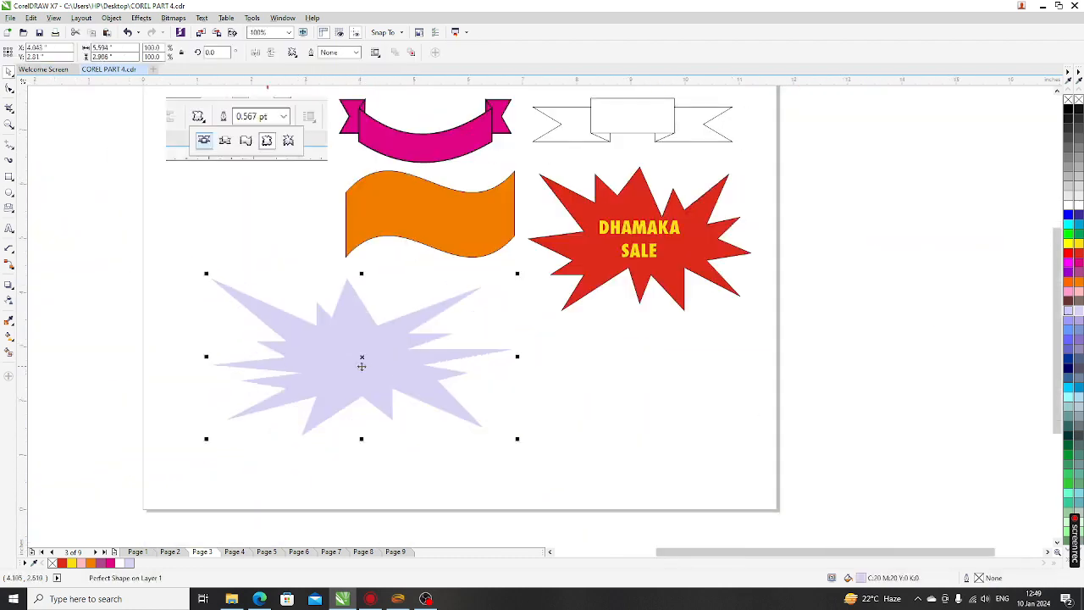
pyautogui.hotkey('ctrl', 'z')
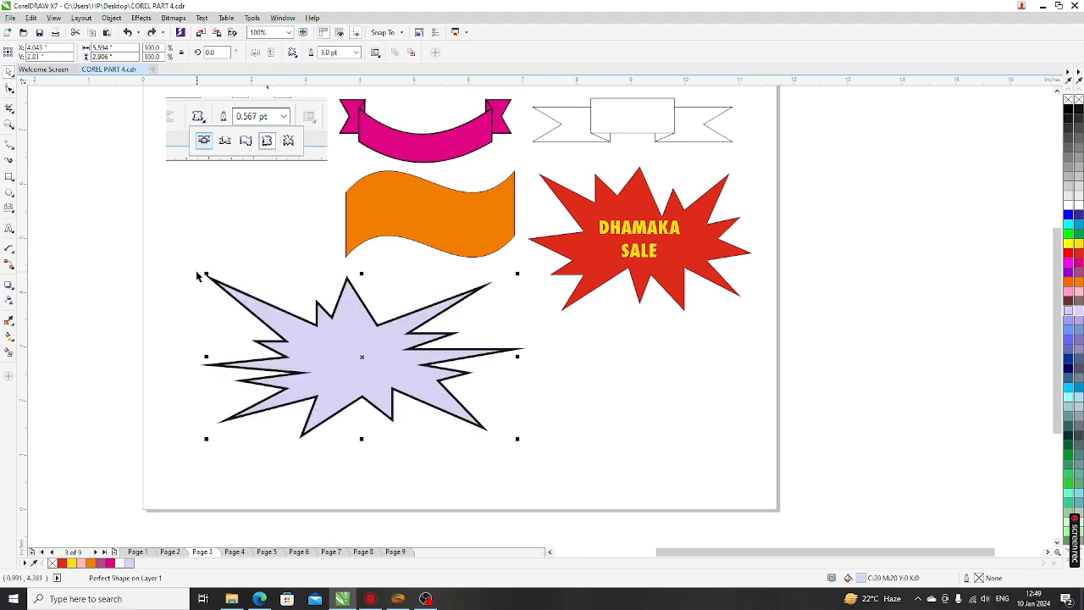
pyautogui.click(472, 463)
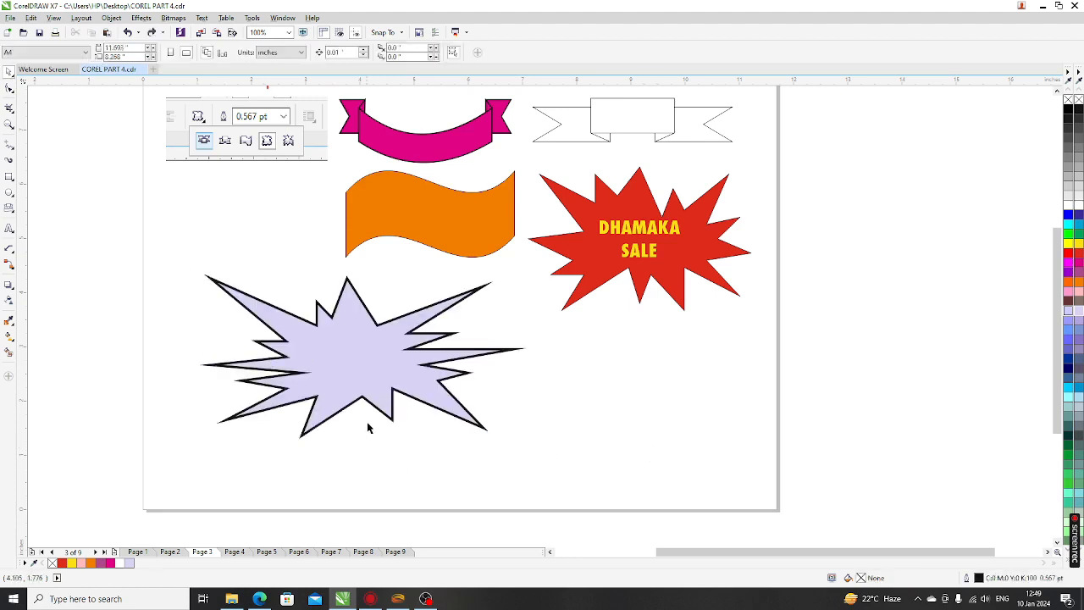
pyautogui.click(411, 365)
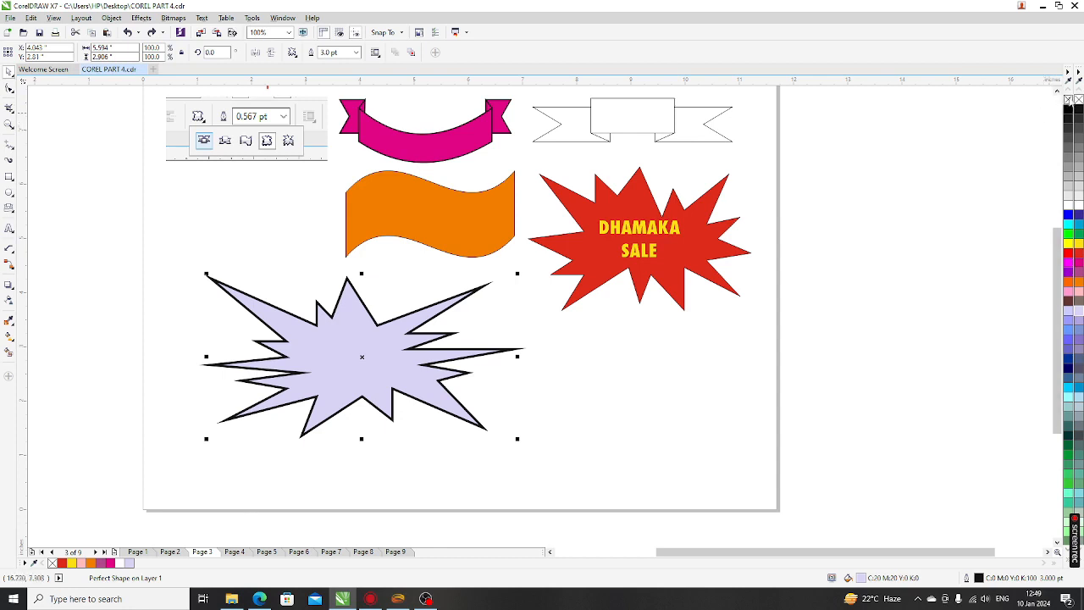
pyautogui.rightClick(1067, 100)
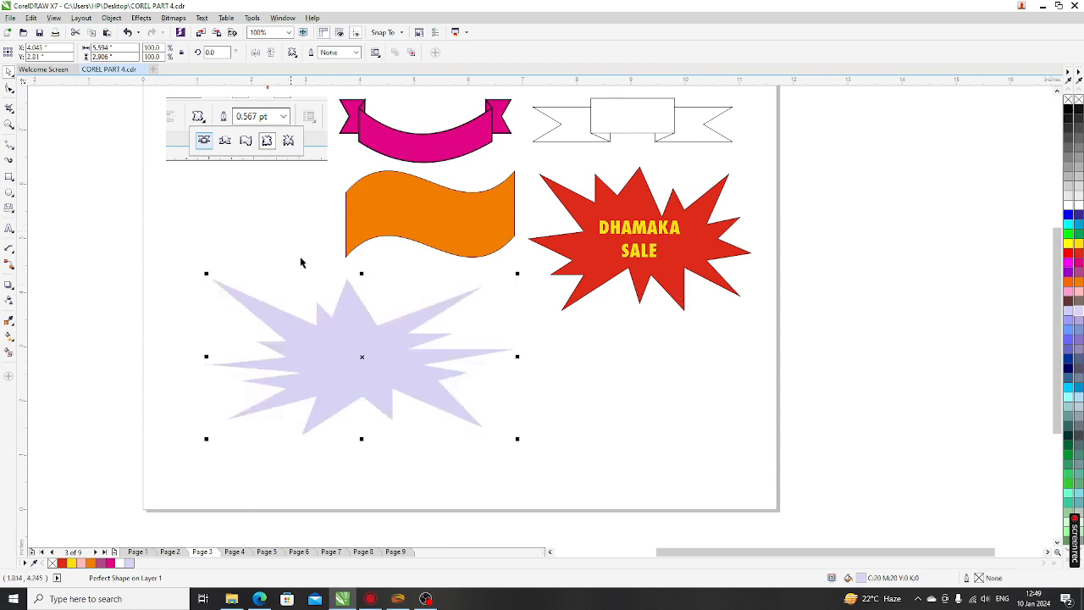
pyautogui.click(583, 427)
pyautogui.scroll(-2, 216, 361)
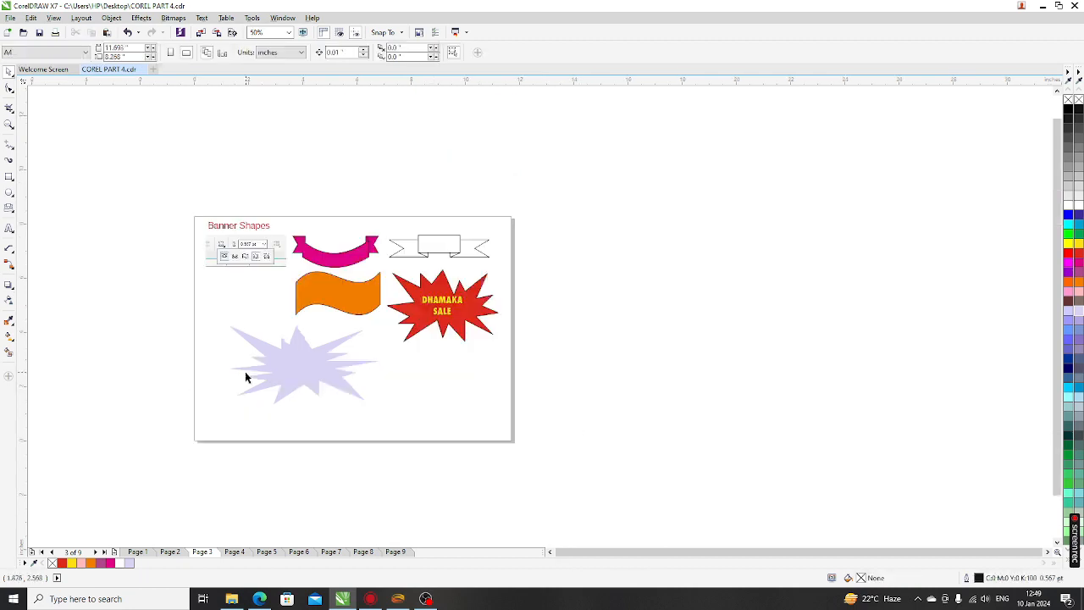
pyautogui.scroll(2, 243, 233)
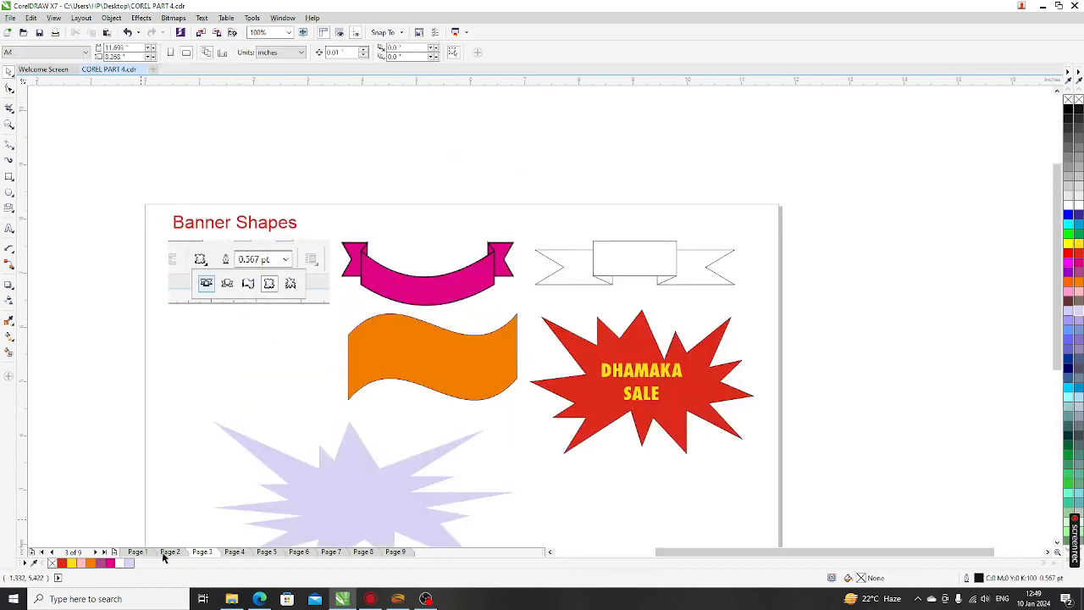
# On the Callout Shapes page, draw a speech bubble with a lower-left tail and nudge it up-left
pyautogui.click(234, 551)
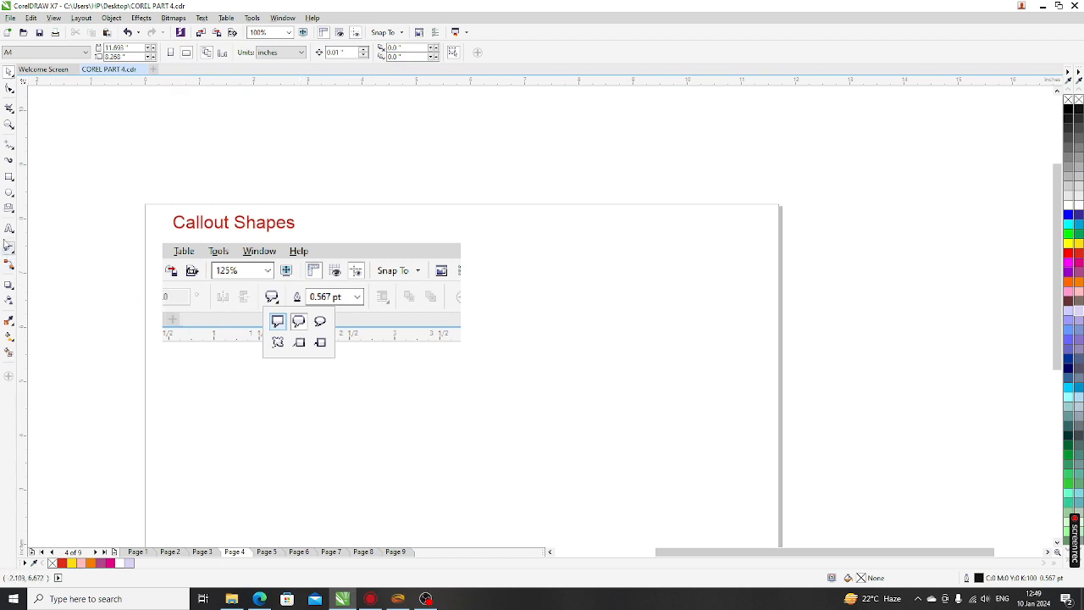
pyautogui.click(11, 209)
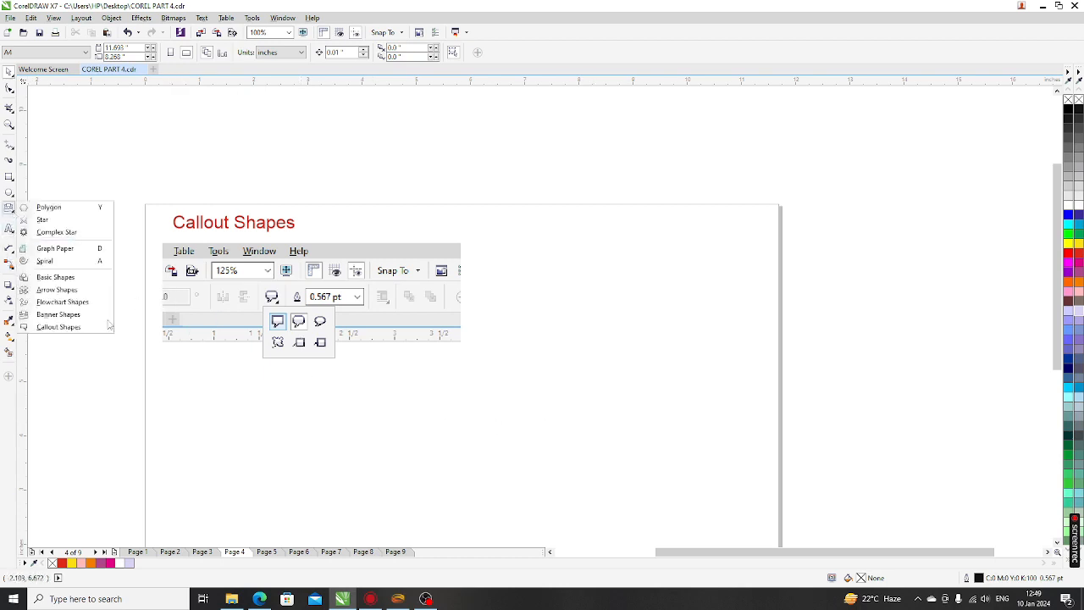
pyautogui.click(58, 327)
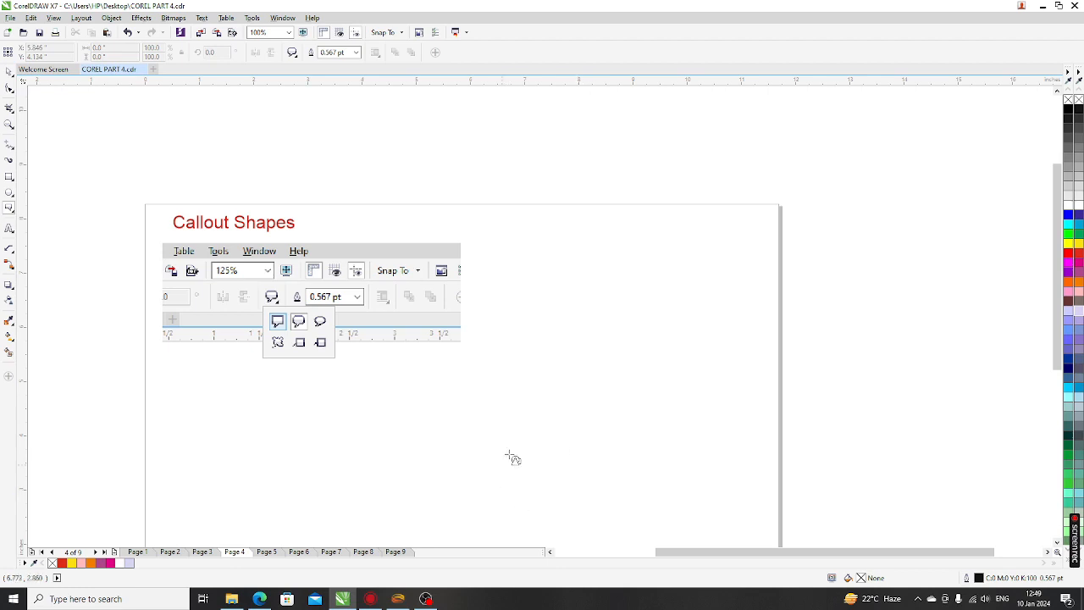
pyautogui.moveTo(670, 326); pyautogui.dragTo(679, 290)
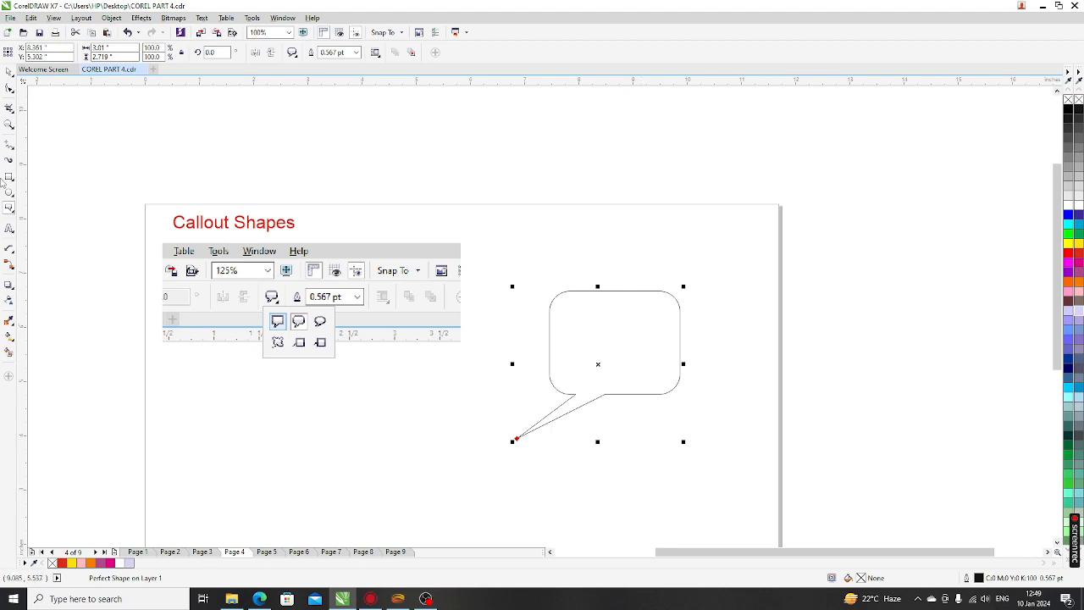
pyautogui.click(8, 73)
pyautogui.moveTo(629, 371); pyautogui.dragTo(601, 345)
pyautogui.click(612, 438)
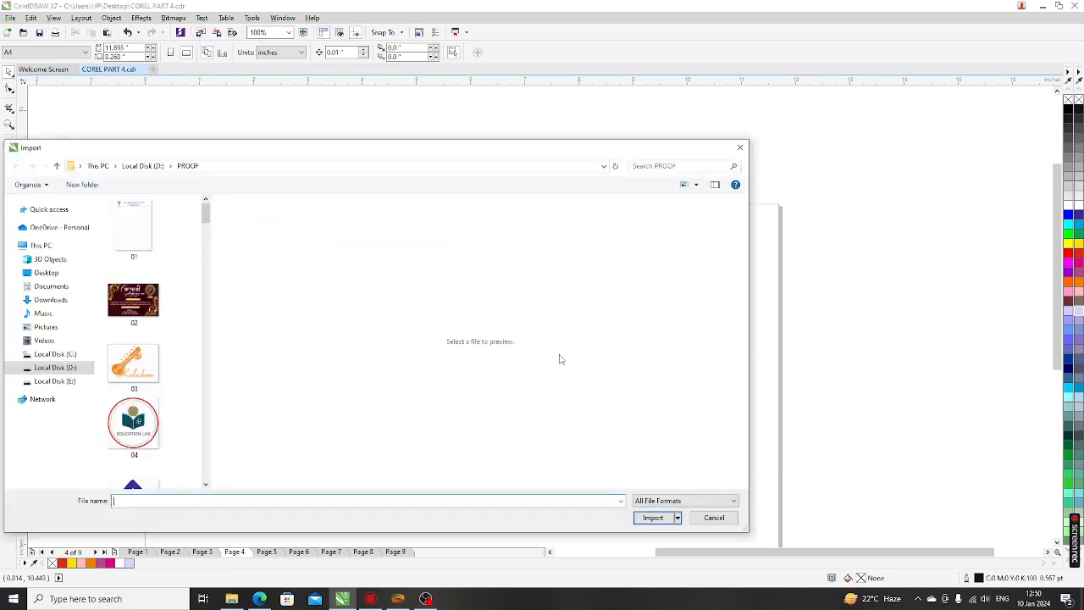
# Import the female student photo and place it below-left of the speech bubble
pyautogui.moveTo(205, 216); pyautogui.dragTo(219, 473)
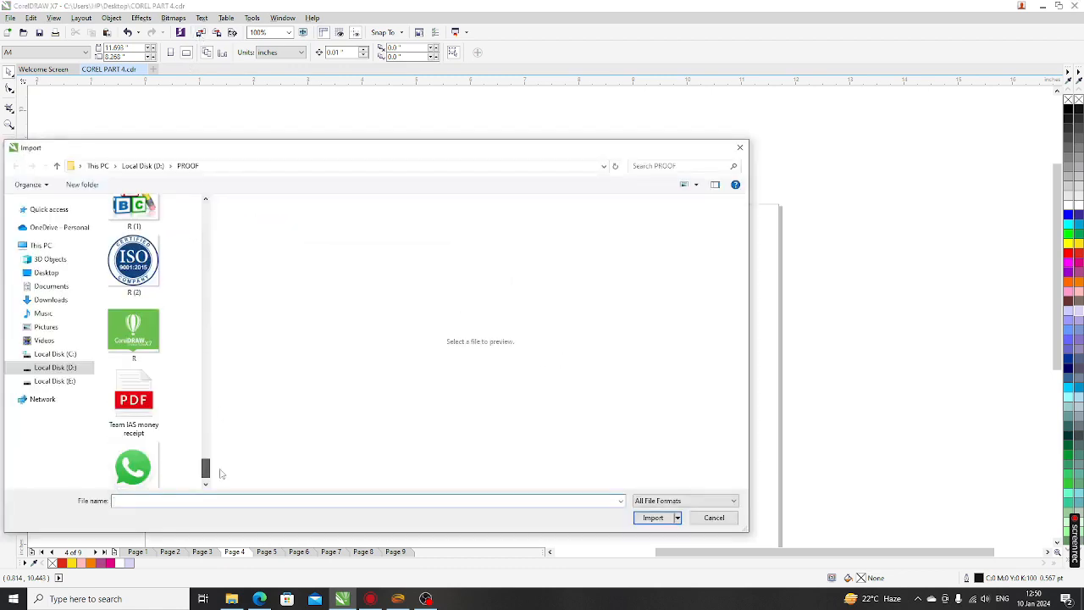
pyautogui.moveTo(213, 429); pyautogui.dragTo(446, 429)
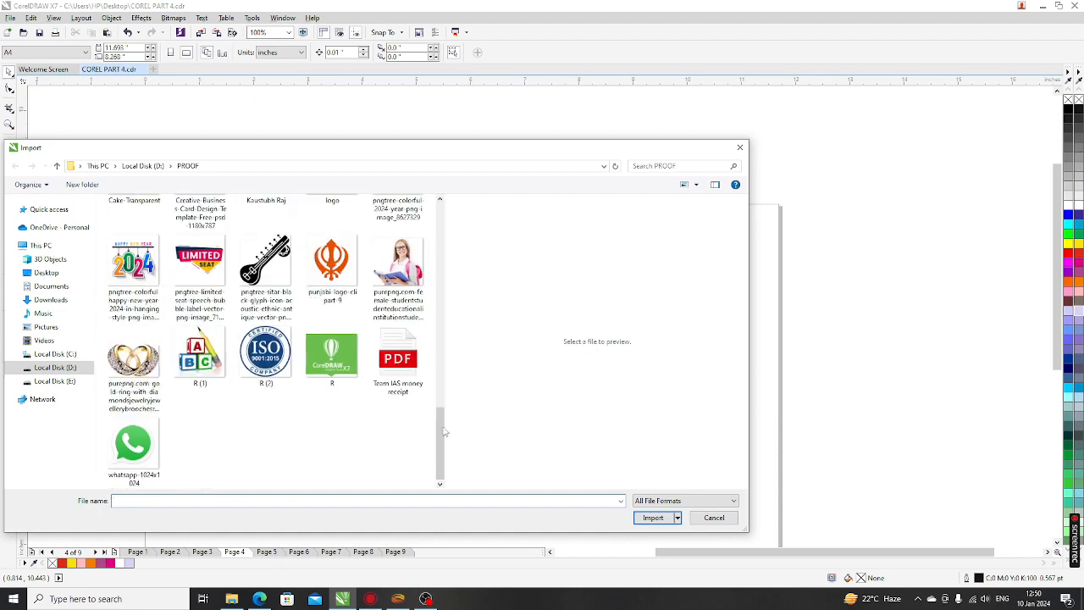
pyautogui.click(396, 279)
pyautogui.click(653, 533)
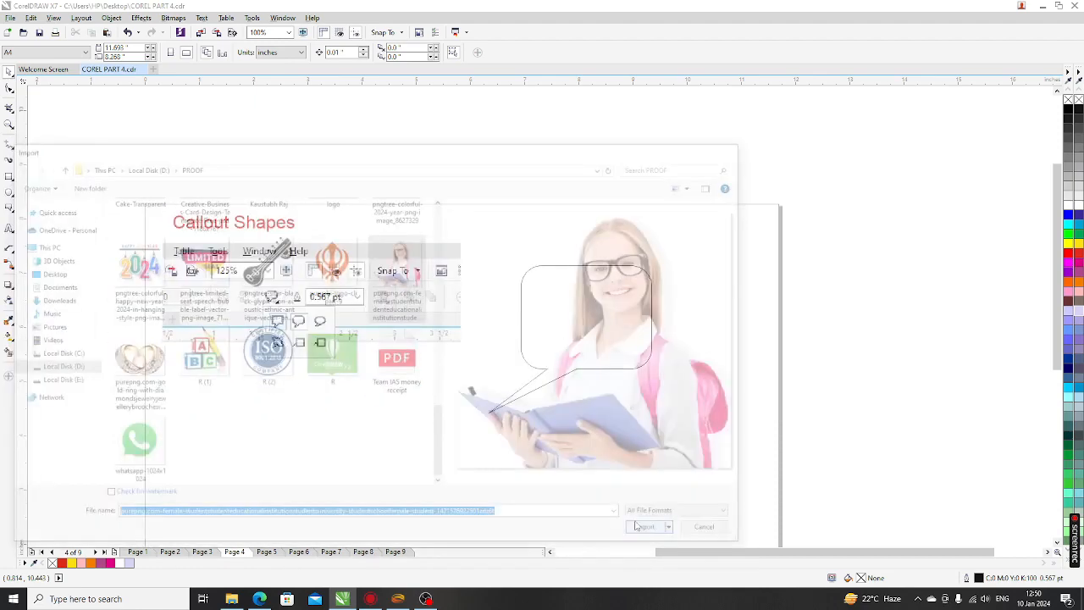
pyautogui.moveTo(362, 377); pyautogui.dragTo(459, 468)
pyautogui.click(578, 502)
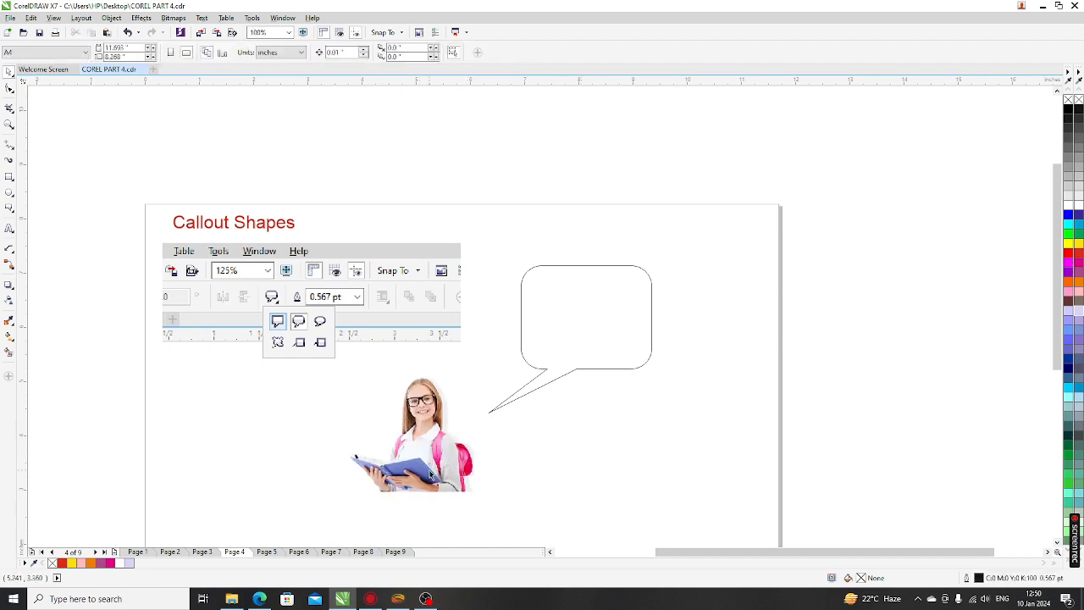
# Fill the speech bubble pale pink and stretch it taller to about 112.6%
pyautogui.click(589, 340)
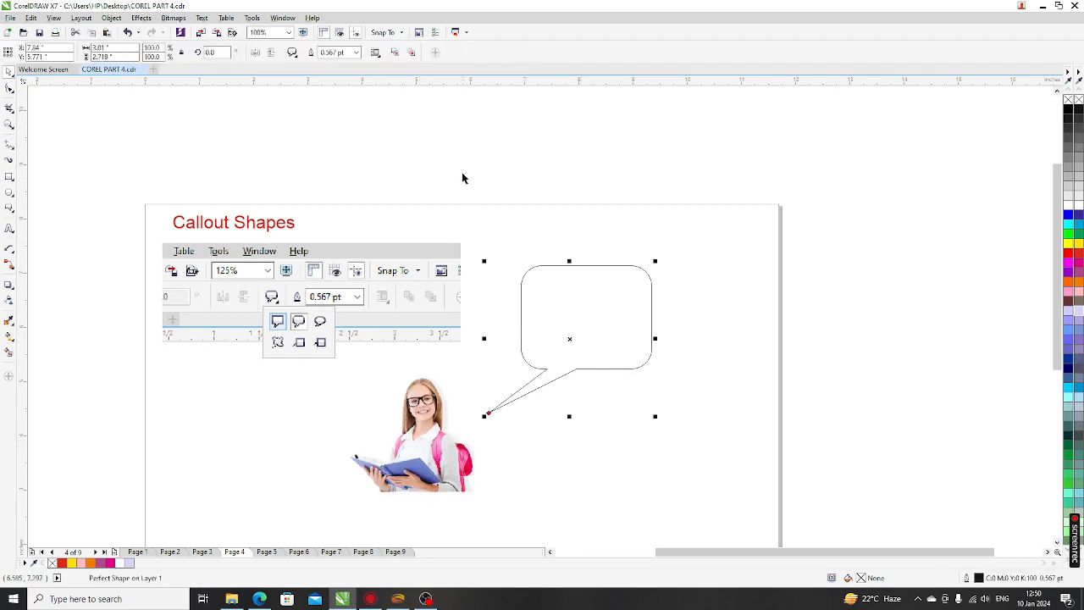
pyautogui.click(1078, 290)
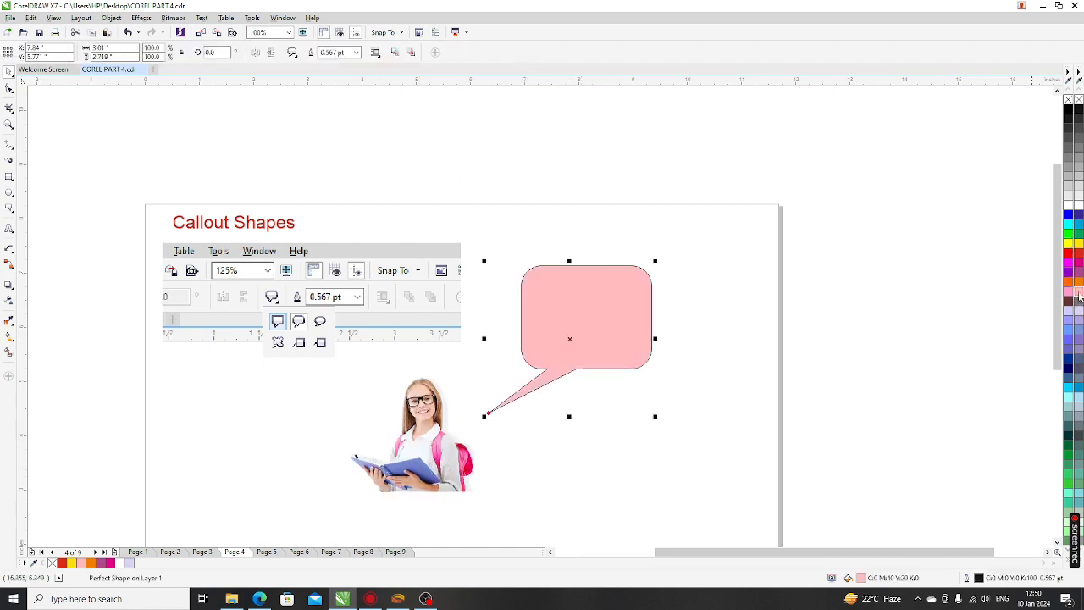
pyautogui.click(818, 358)
pyautogui.click(577, 349)
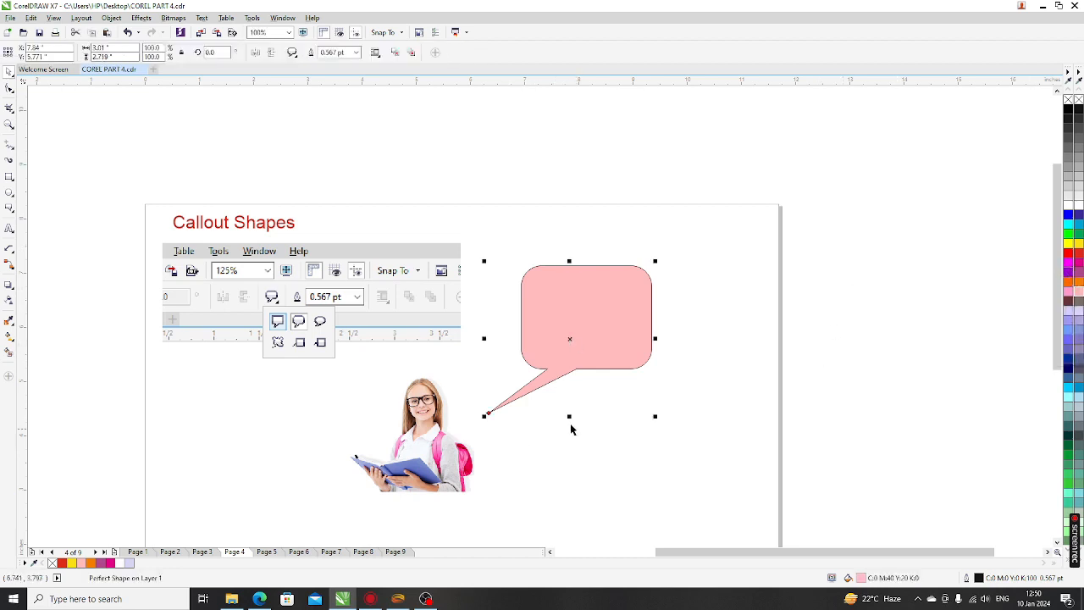
pyautogui.moveTo(569, 416); pyautogui.dragTo(566, 435)
pyautogui.click(656, 459)
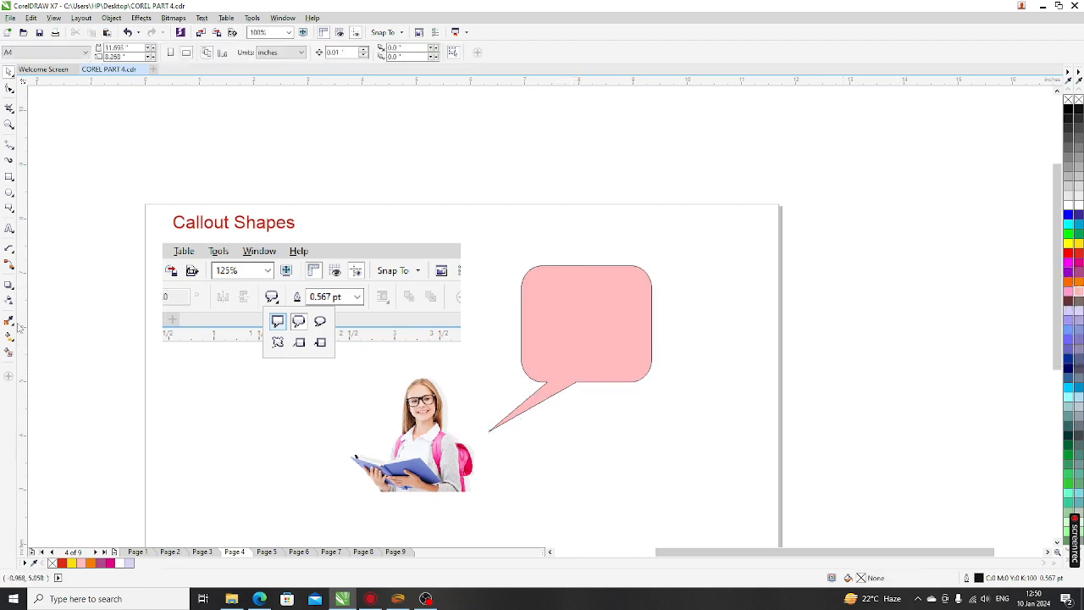
# Add the text 'Girls Student' on two lines below the bubble
pyautogui.click(10, 228)
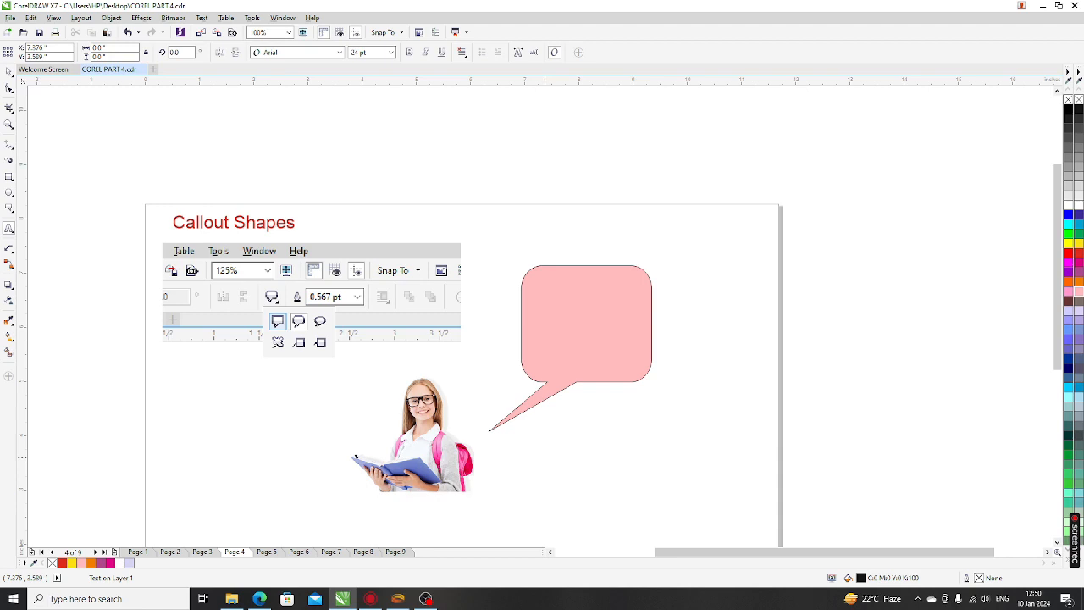
pyautogui.click(544, 450)
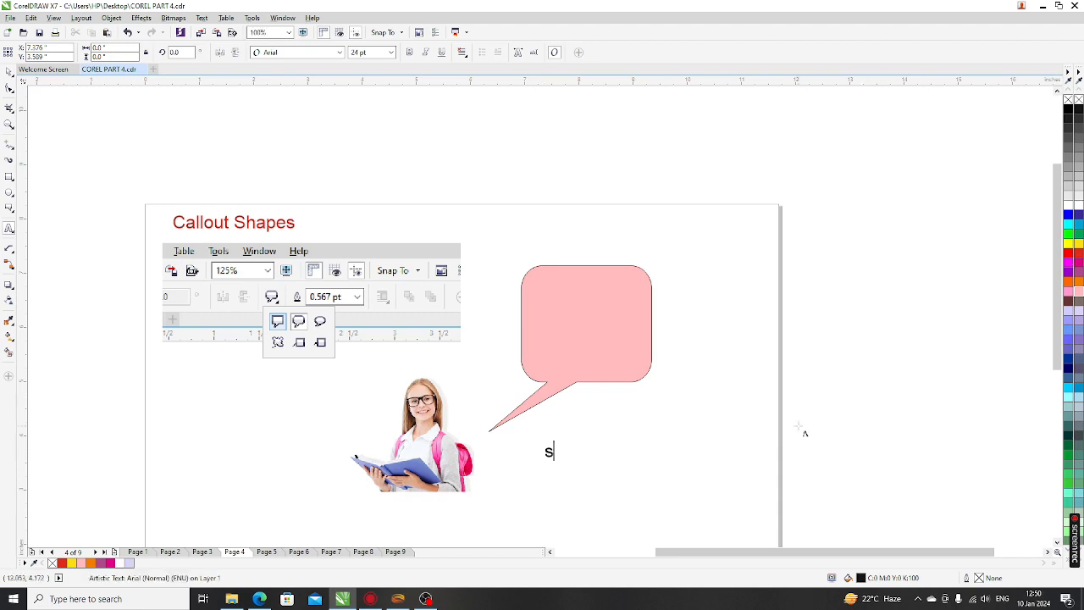
pyautogui.write('Stude')
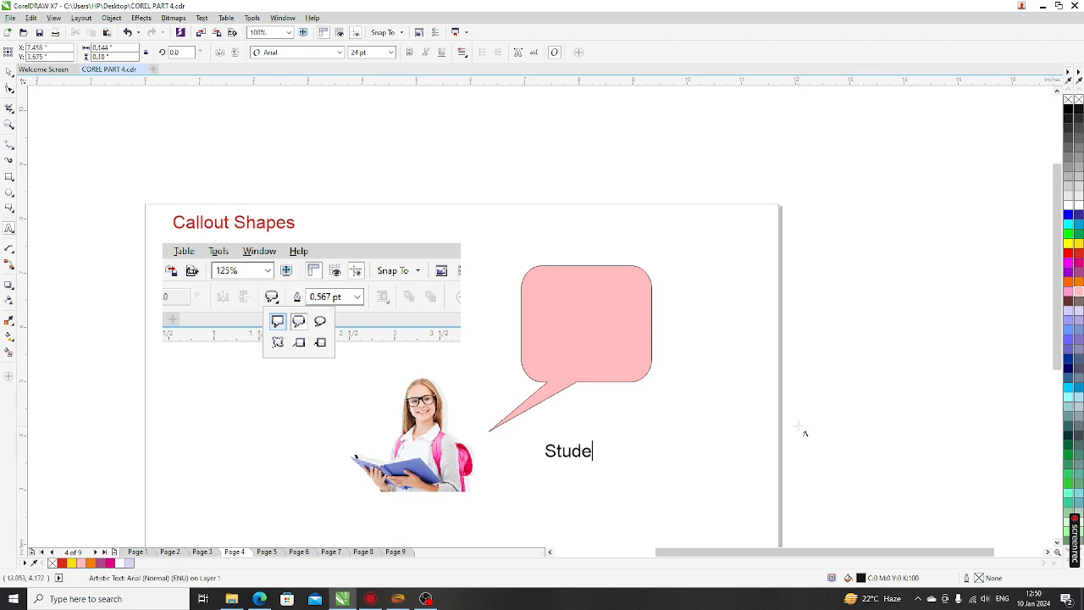
pyautogui.write('nt')
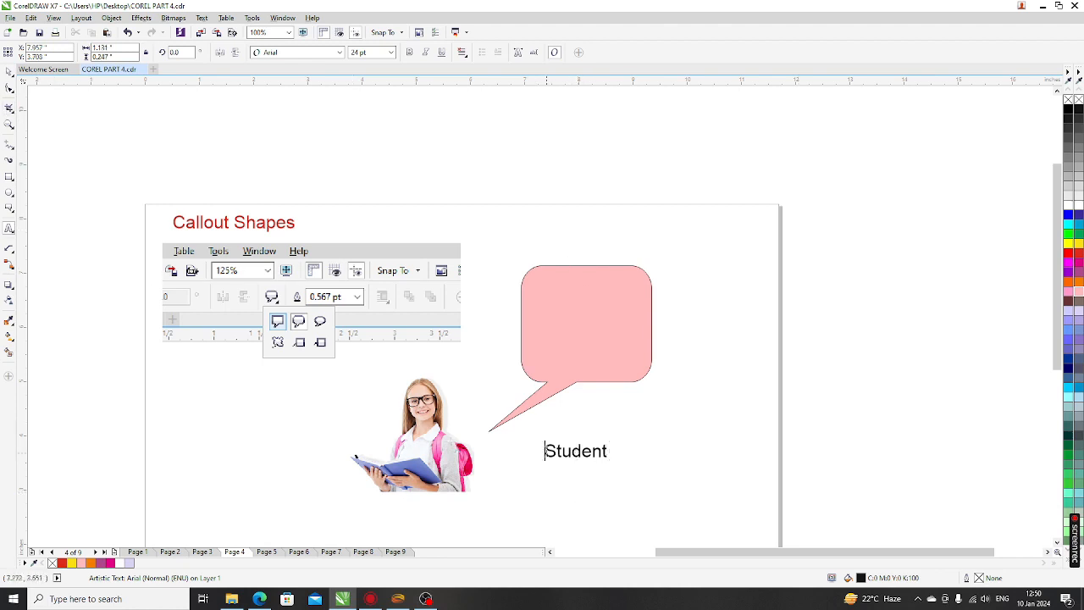
pyautogui.write('Girl')
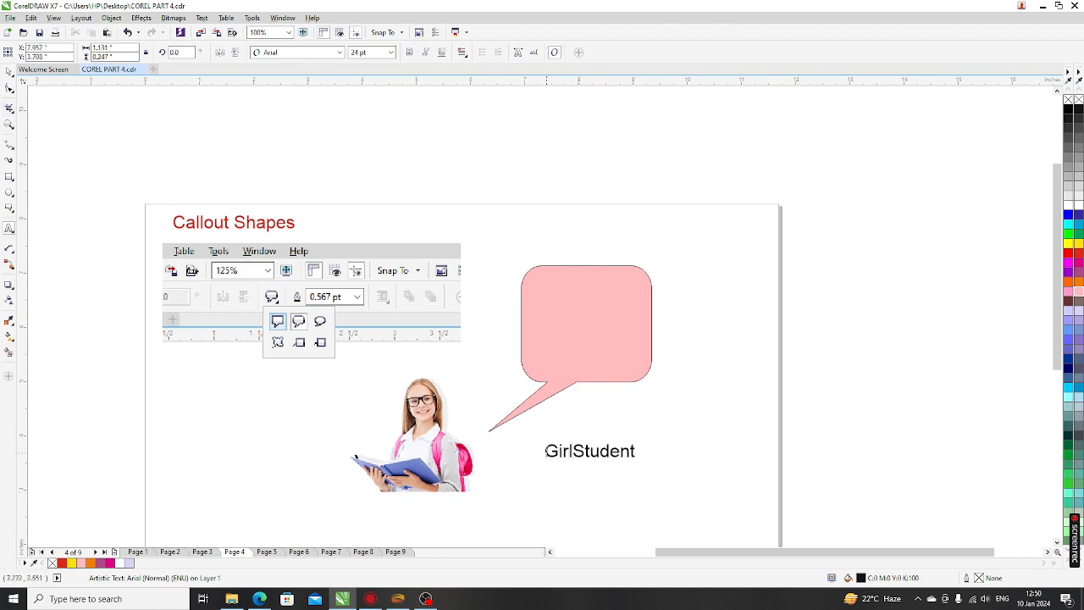
pyautogui.write('s')
pyautogui.press('Return')
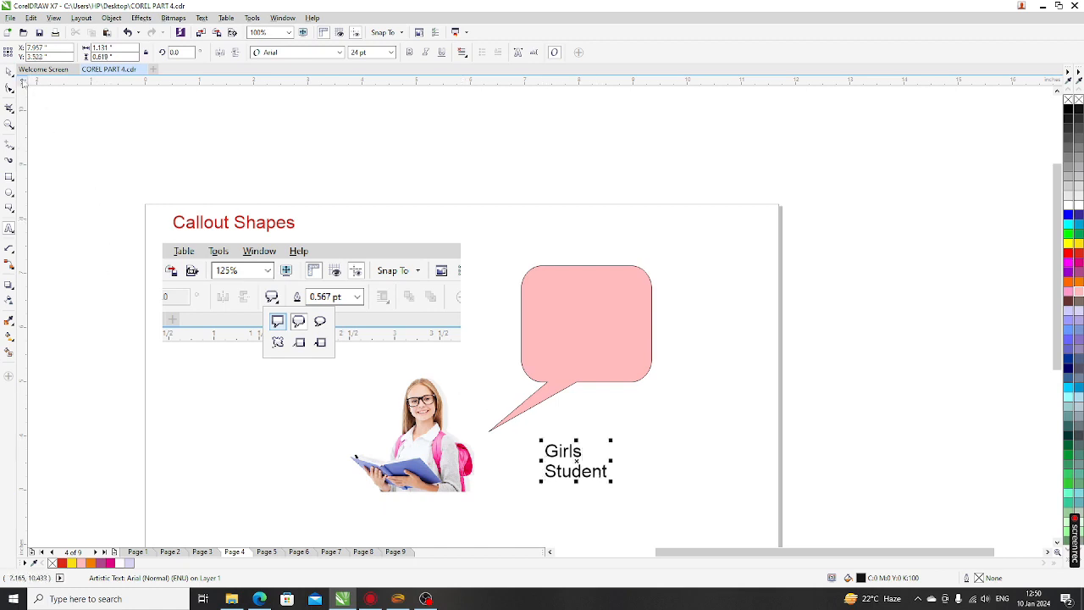
pyautogui.click(10, 72)
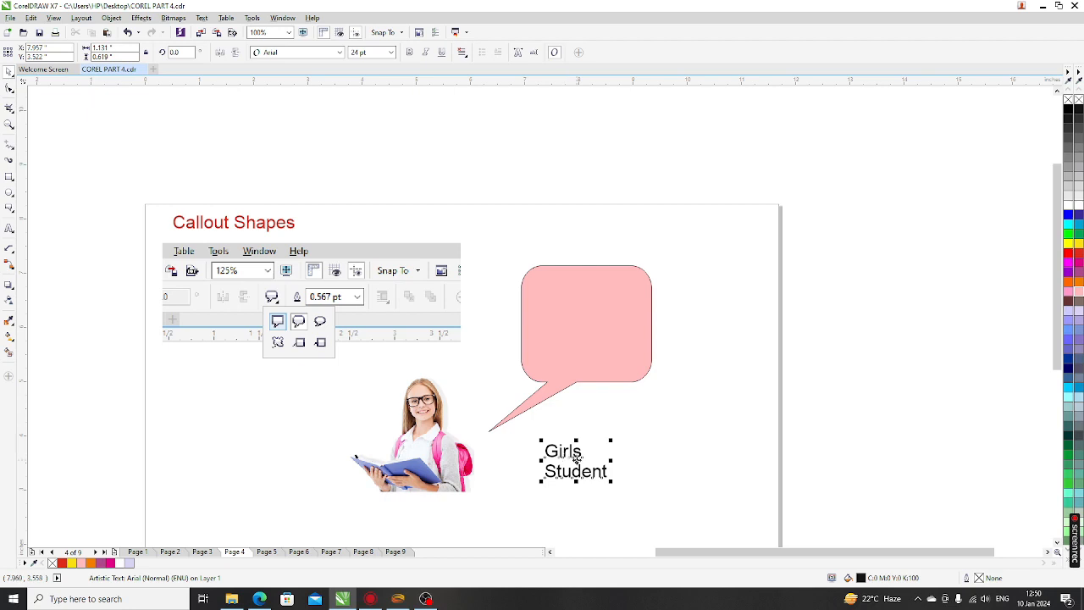
# Move the 'Girls Student' text into the pink bubble and nudge the girl photo slightly up
pyautogui.moveTo(575, 458); pyautogui.dragTo(638, 375)
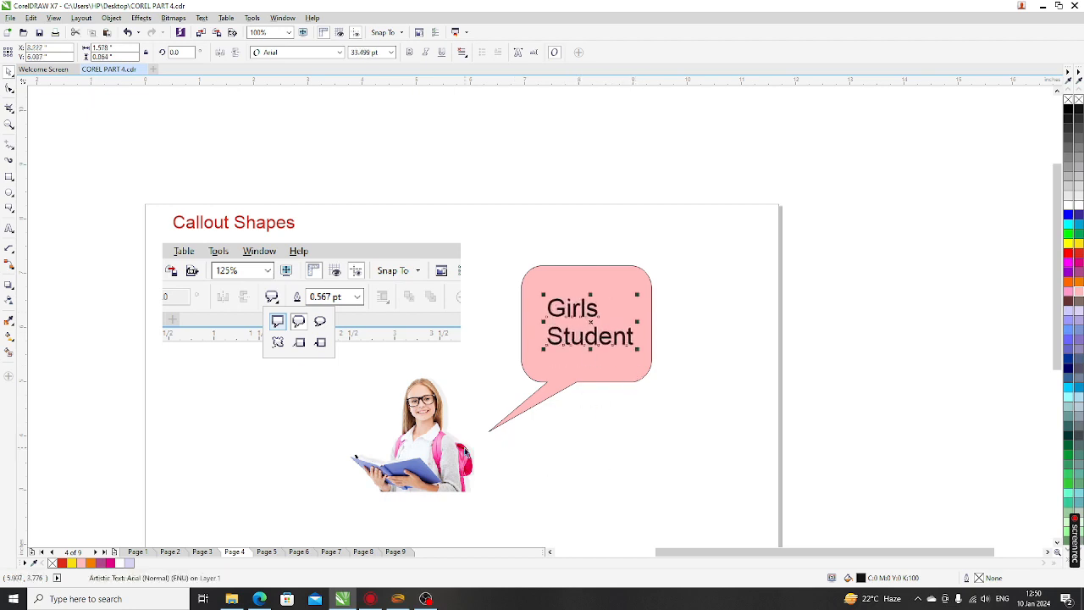
pyautogui.moveTo(465, 452); pyautogui.dragTo(470, 441)
pyautogui.click(580, 391)
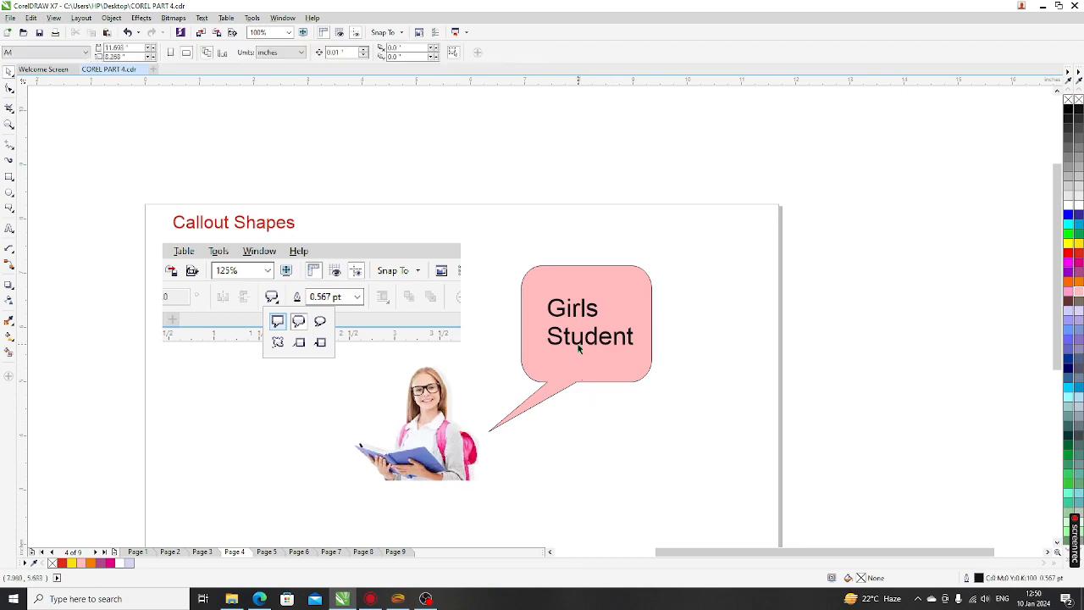
pyautogui.moveTo(577, 344); pyautogui.dragTo(572, 345)
pyautogui.click(628, 484)
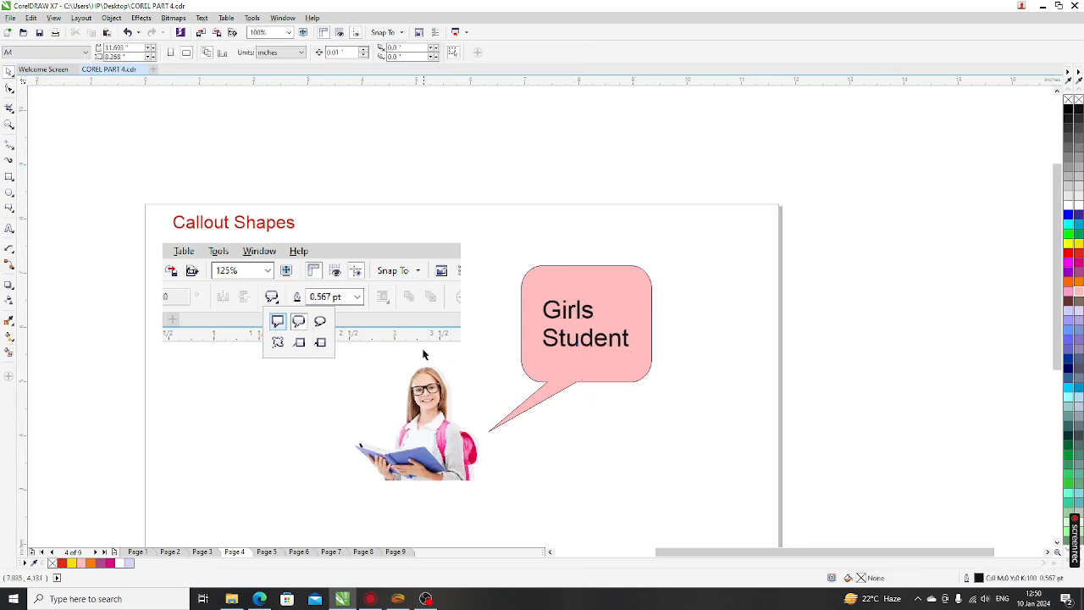
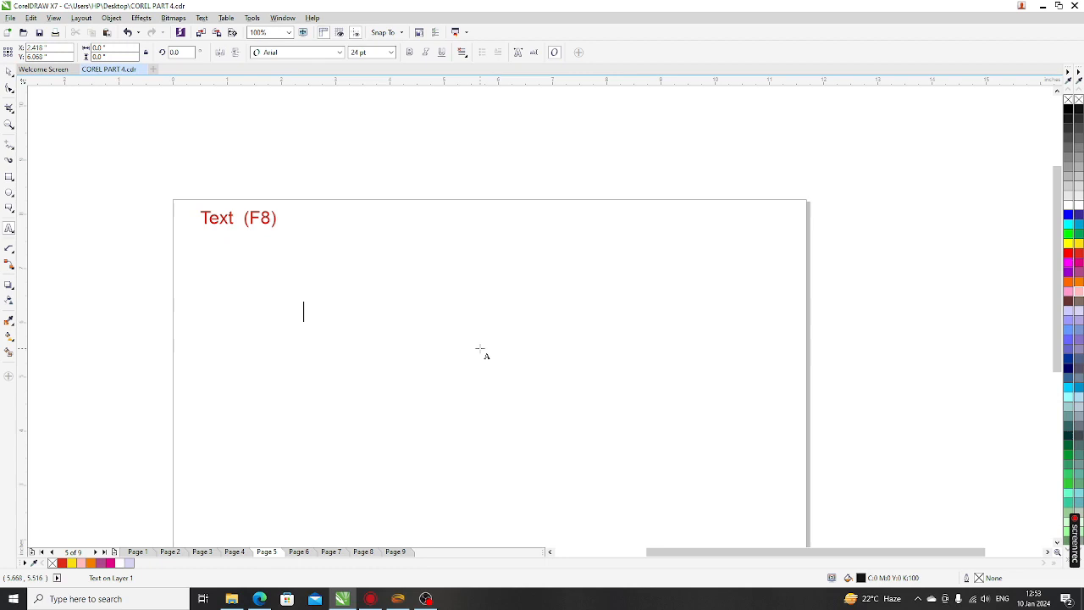
# Type INDIA as artistic text and scale it up to about 173 pt
pyautogui.write('IN')
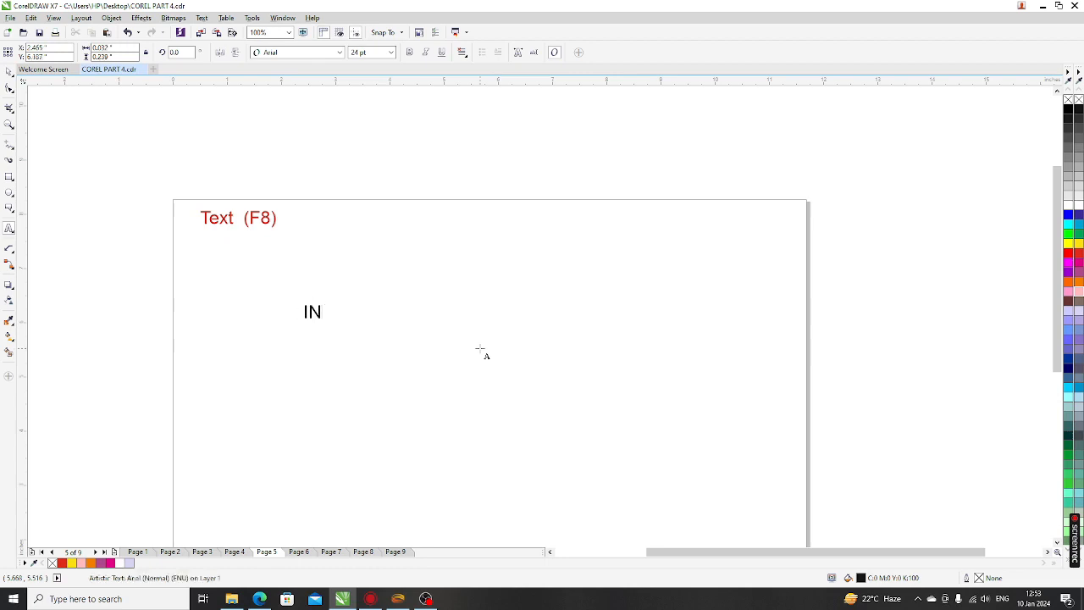
pyautogui.write('DIA')
pyautogui.press('Escape')
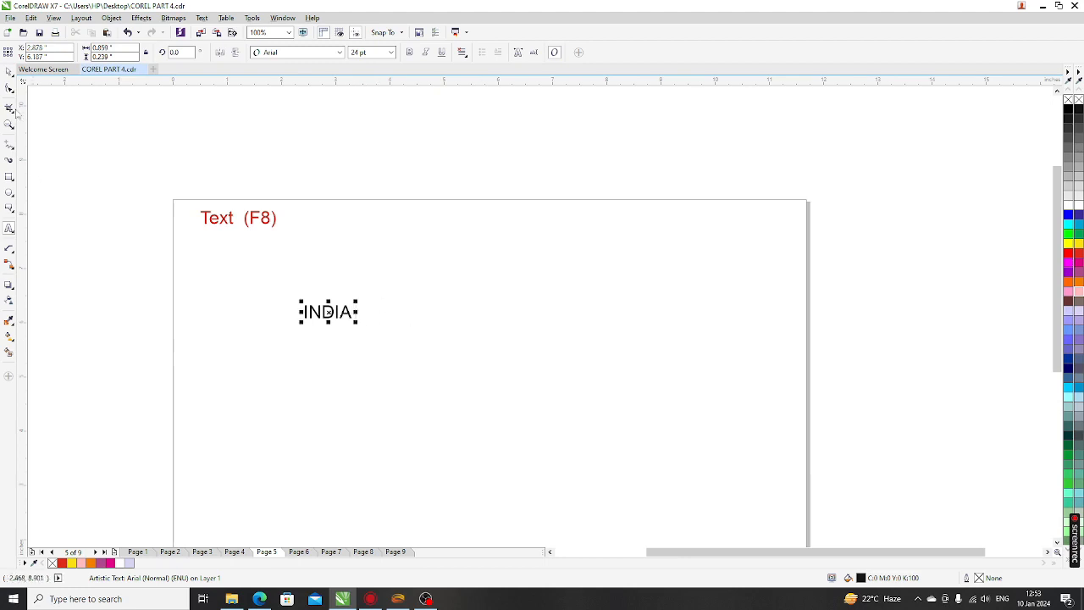
pyautogui.click(9, 72)
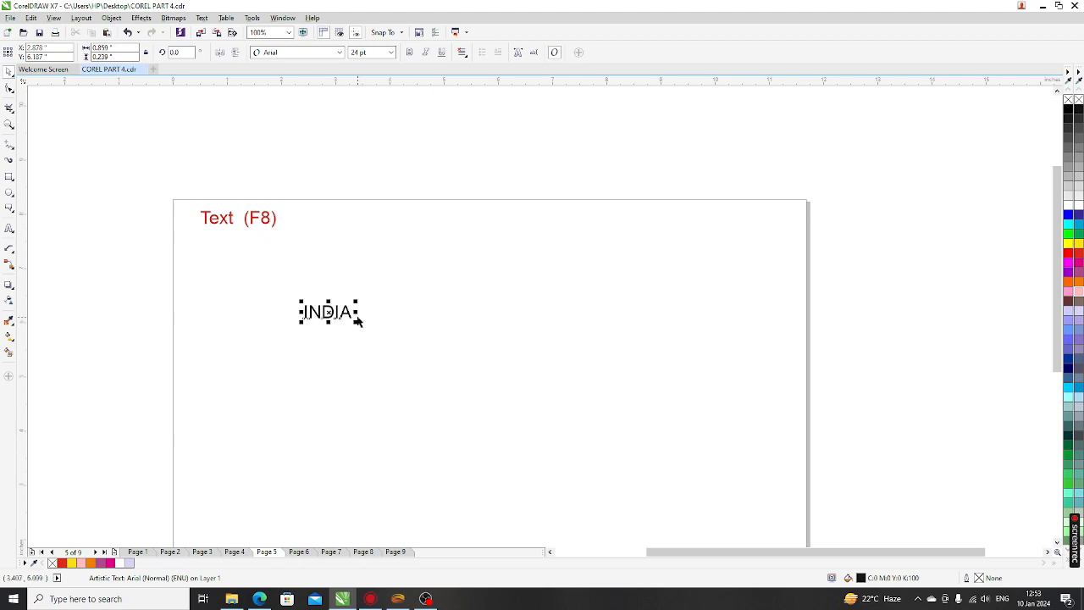
pyautogui.moveTo(355, 322); pyautogui.dragTo(644, 471)
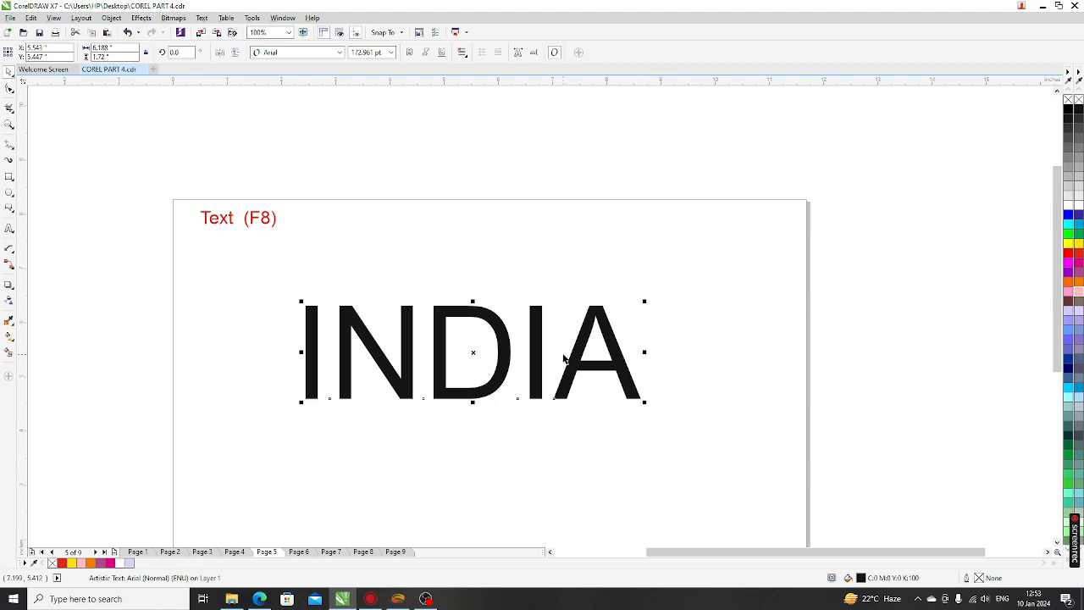
# Set the INDIA text in the AvantGarde-Demi font
pyautogui.click(307, 53)
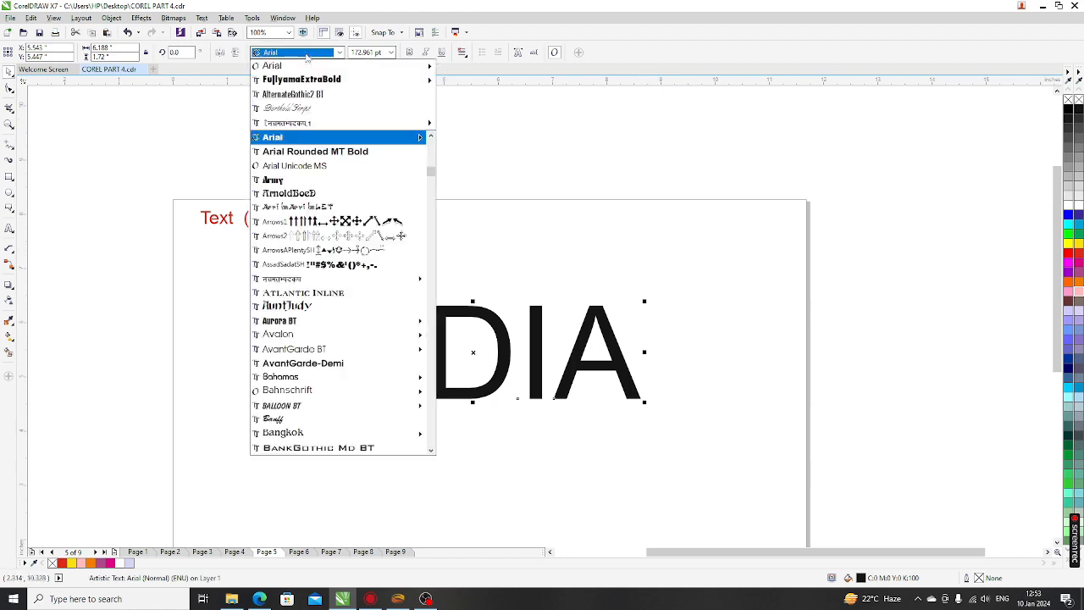
pyautogui.moveTo(307, 81)
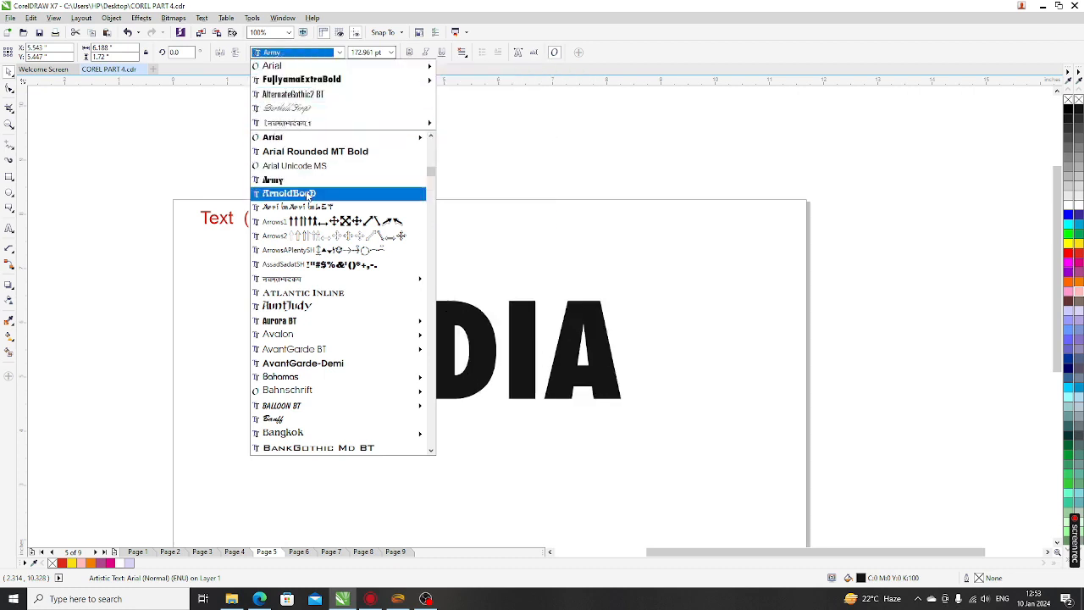
pyautogui.moveTo(309, 282)
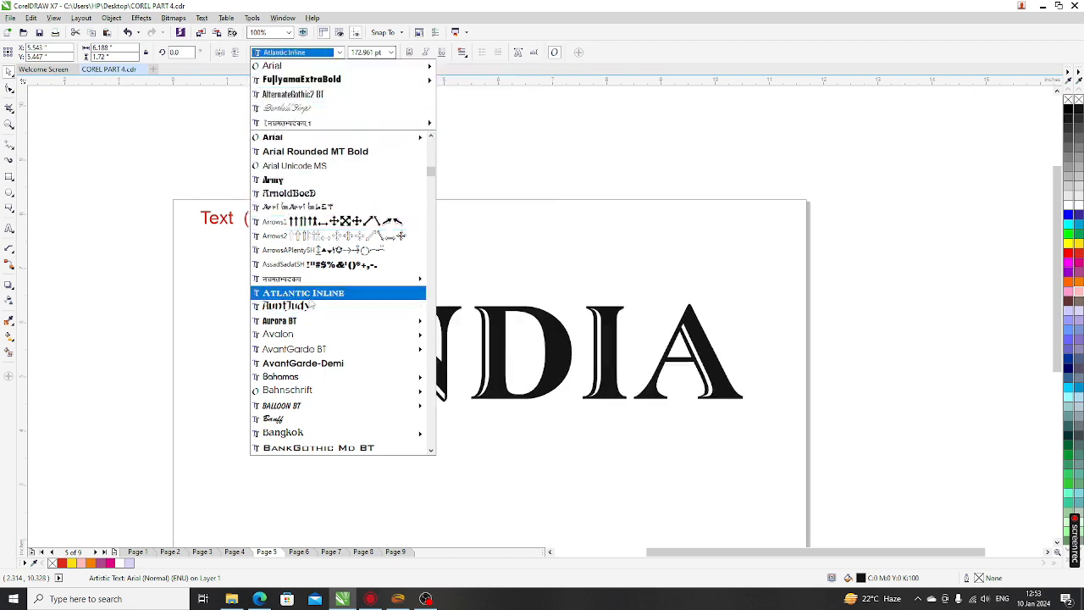
pyautogui.click(308, 364)
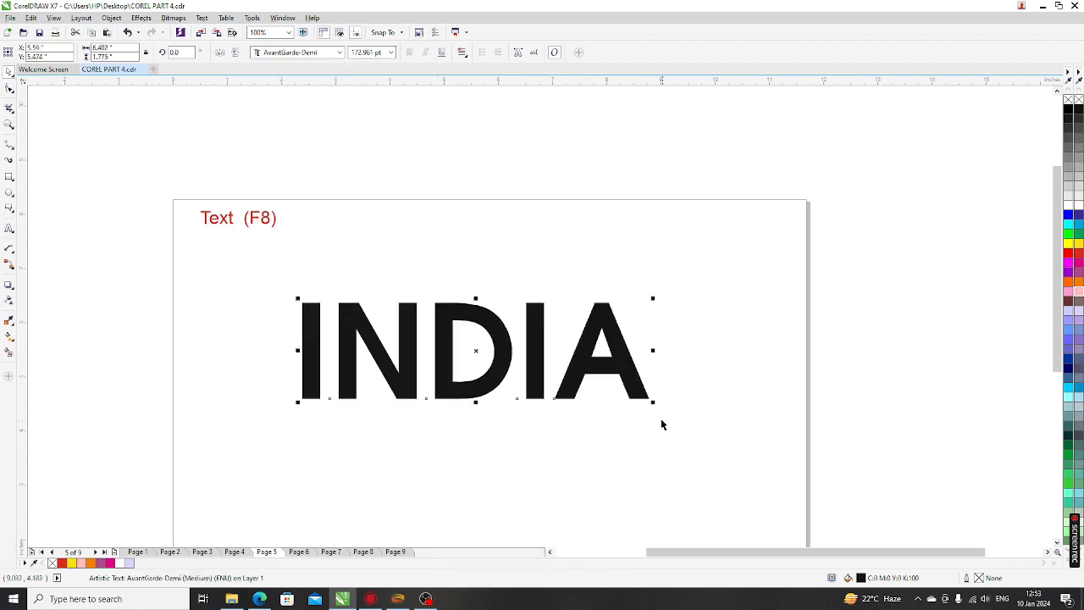
# Size INDIA to about 137 pt and move it up-left beneath the Text (F8) heading
pyautogui.moveTo(652, 410); pyautogui.dragTo(696, 445)
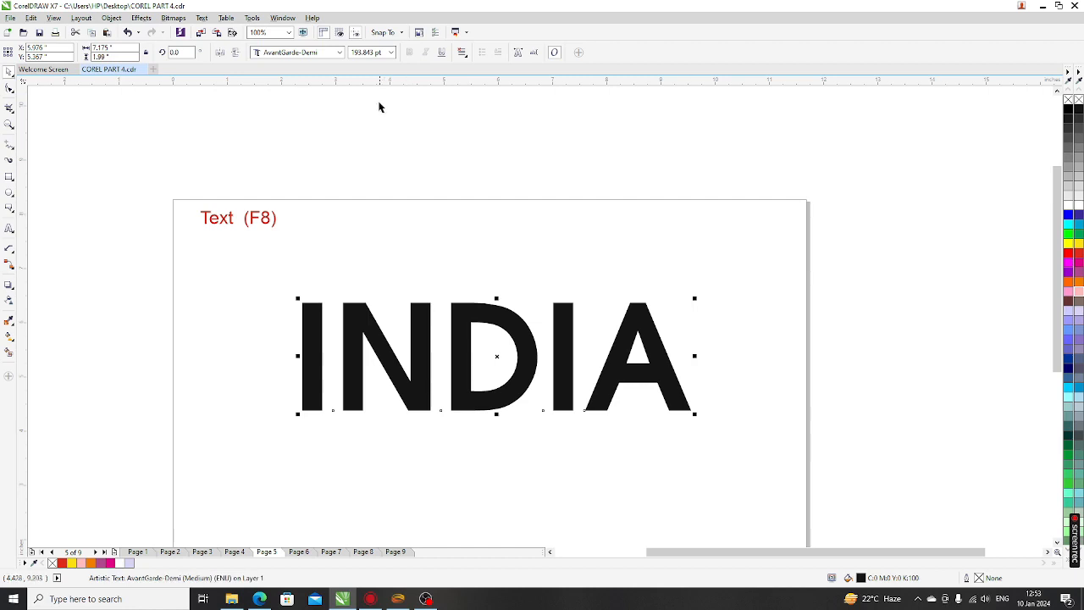
pyautogui.click(392, 52)
pyautogui.click(363, 226)
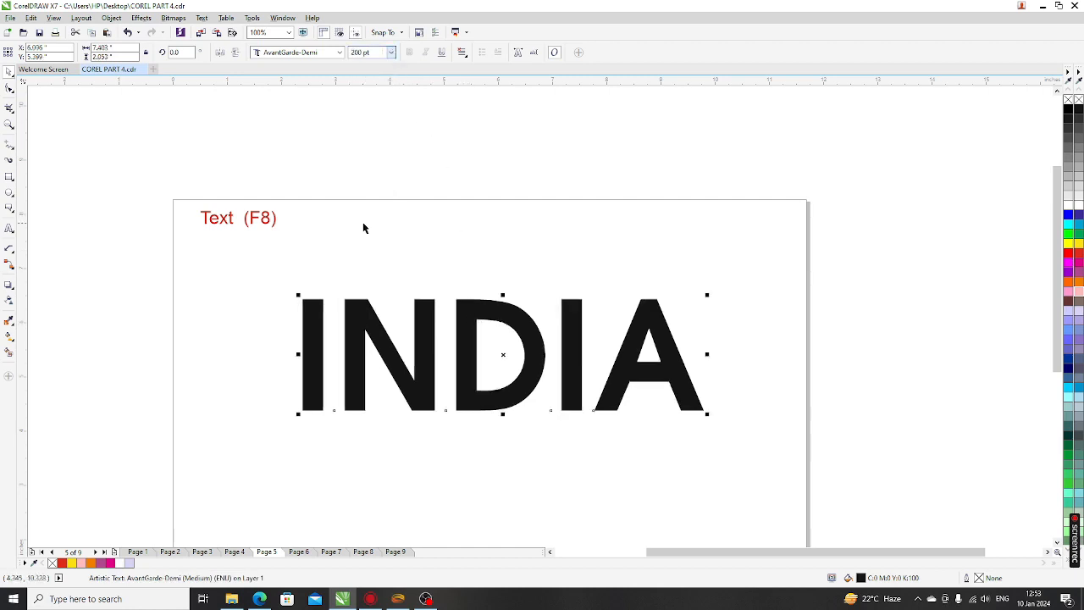
pyautogui.click(392, 53)
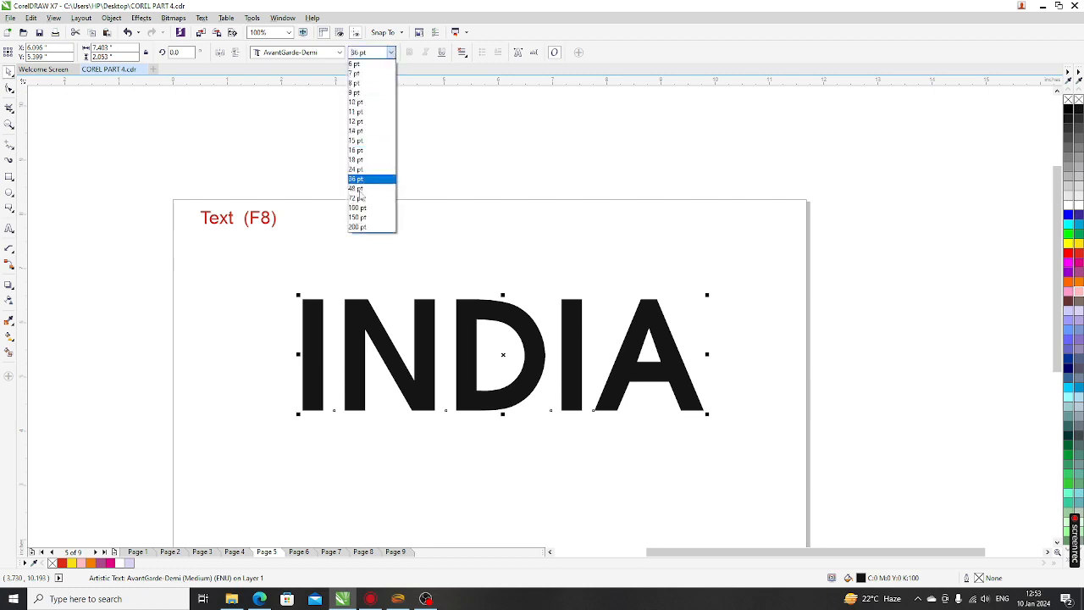
pyautogui.click(359, 208)
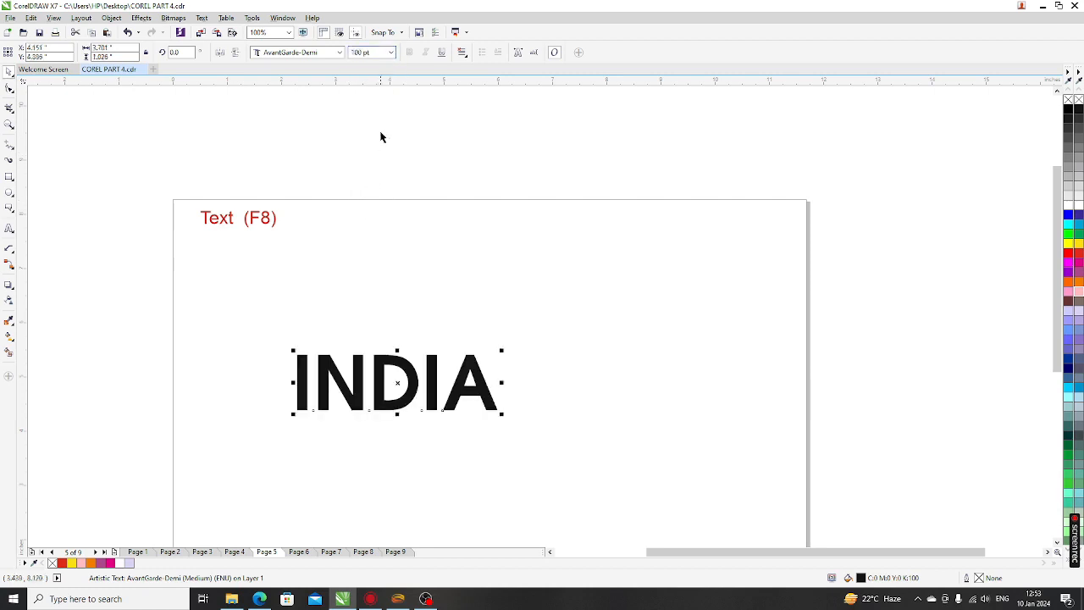
pyautogui.moveTo(501, 413); pyautogui.dragTo(576, 439)
pyautogui.moveTo(443, 402); pyautogui.dragTo(354, 310)
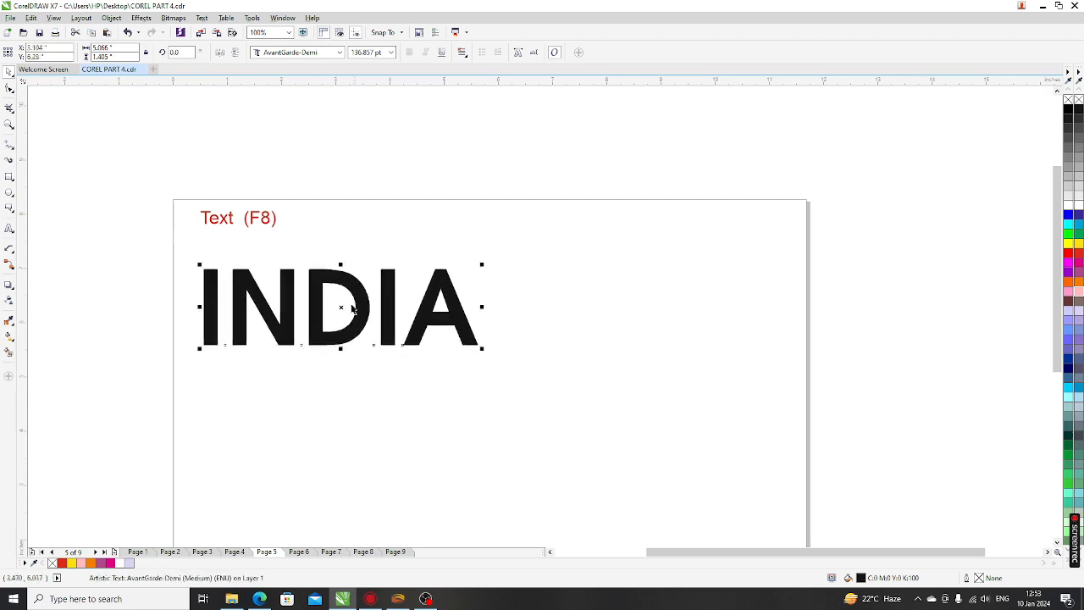
# Fill INDIA with red from the palette, then deselect and reselect it to check
pyautogui.click(1077, 258)
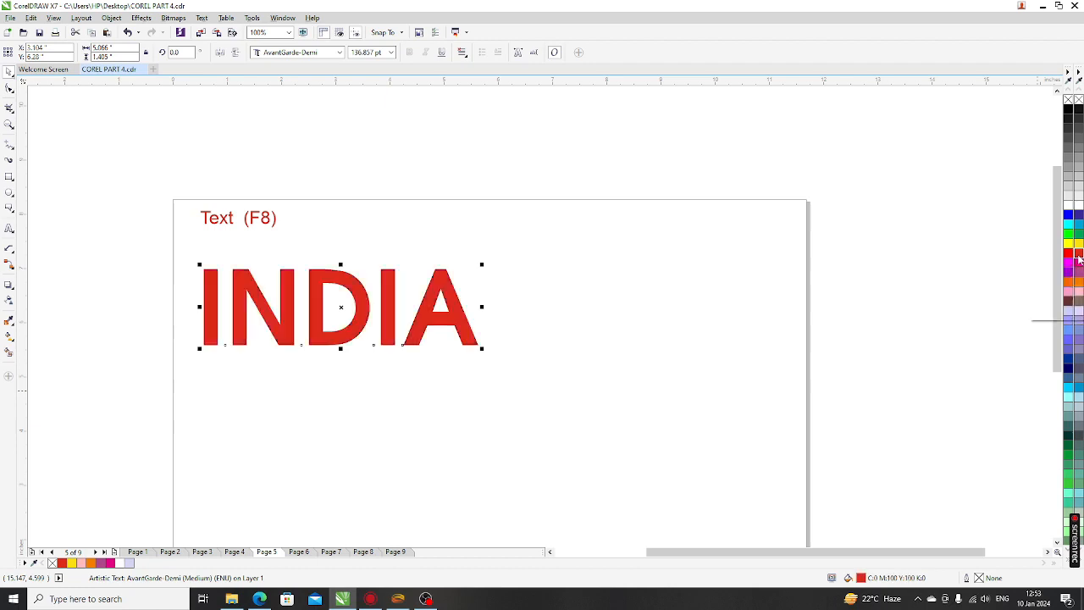
pyautogui.click(587, 220)
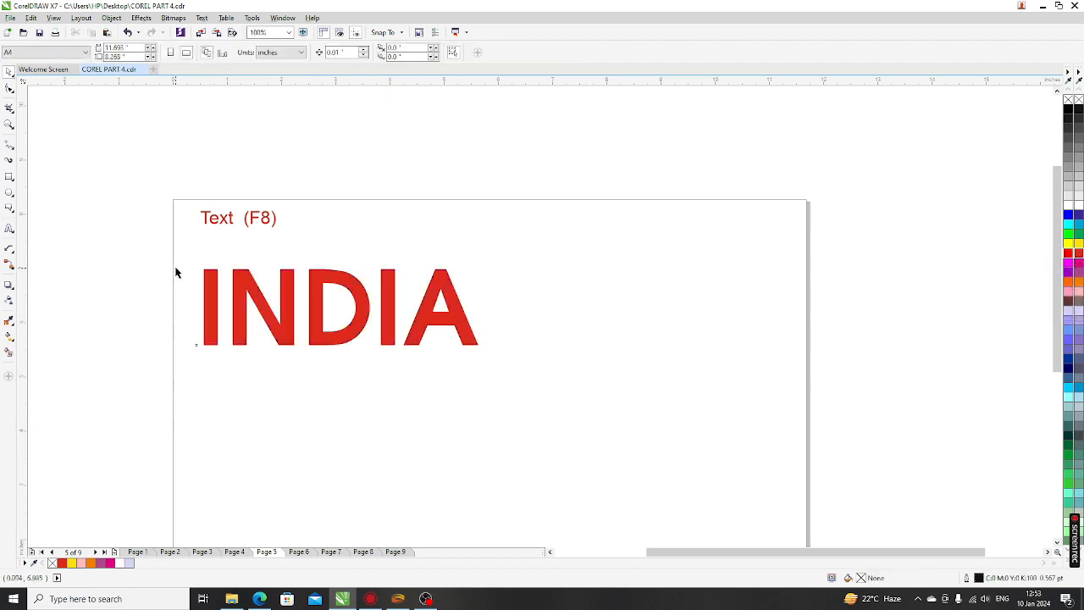
pyautogui.moveTo(161, 257); pyautogui.dragTo(706, 405)
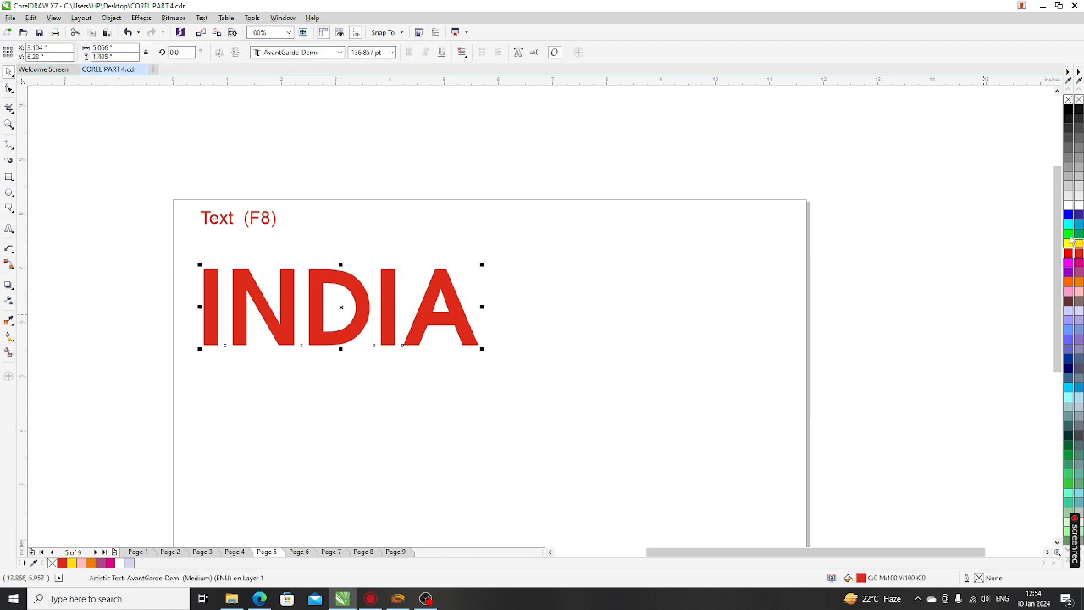
pyautogui.click(643, 347)
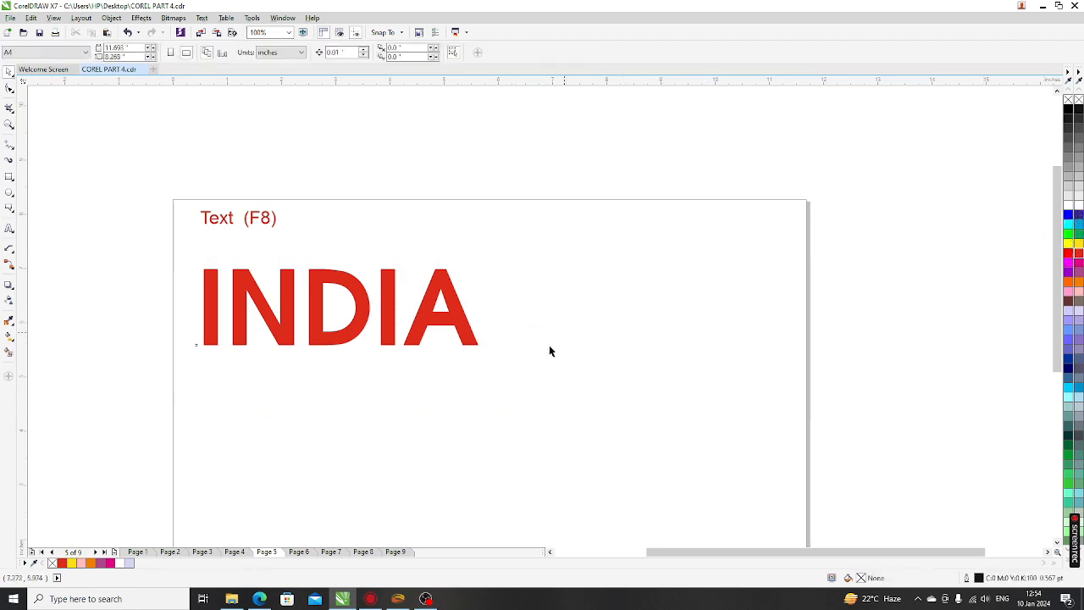
pyautogui.moveTo(133, 401); pyautogui.dragTo(600, 251)
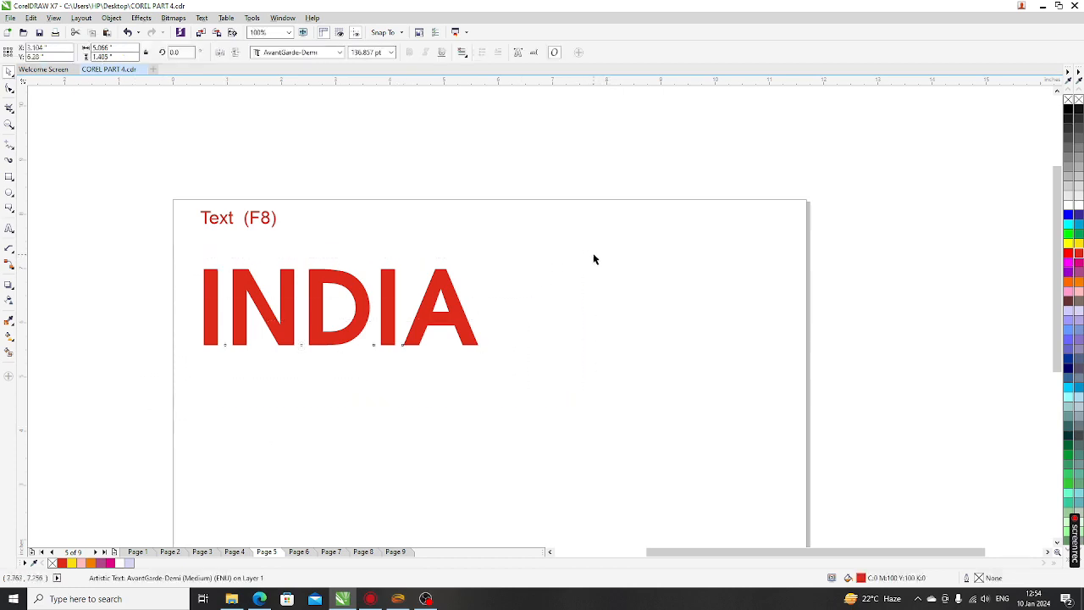
pyautogui.click(267, 377)
pyautogui.click(284, 329)
pyautogui.click(402, 175)
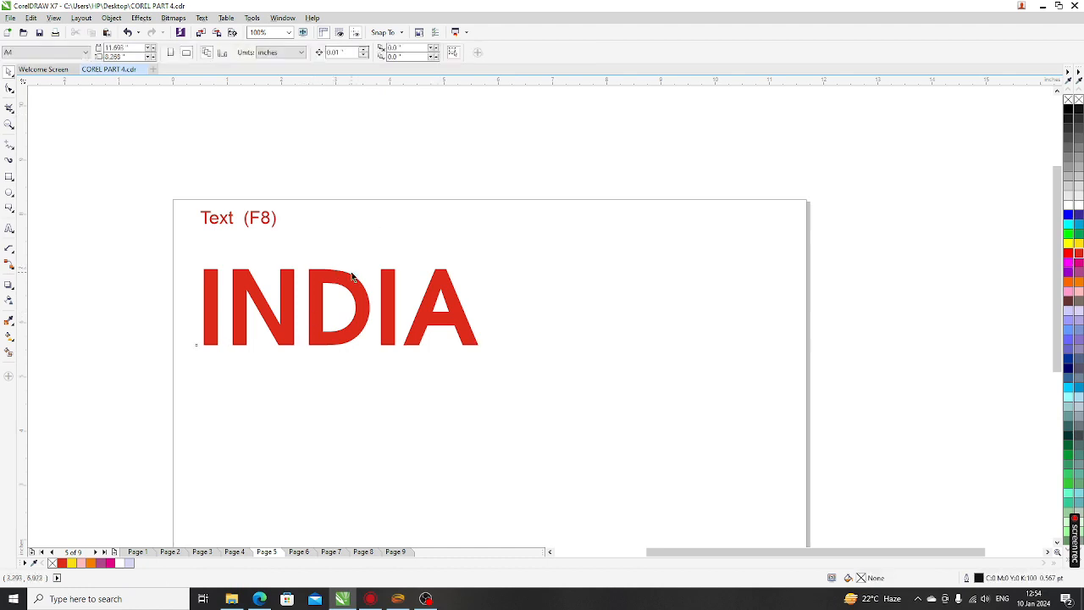
pyautogui.click(313, 313)
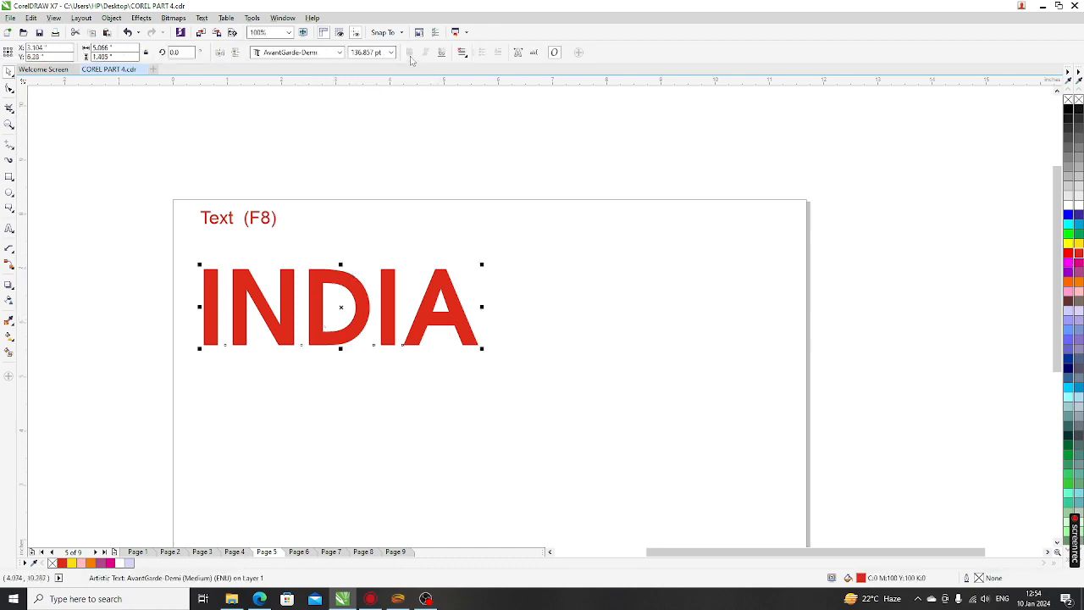
# Drop a copy of INDIA below the original and set the copy in Arial
pyautogui.moveTo(319, 298); pyautogui.dragTo(320, 407)
pyautogui.rightClick(320, 407)
pyautogui.click(292, 52)
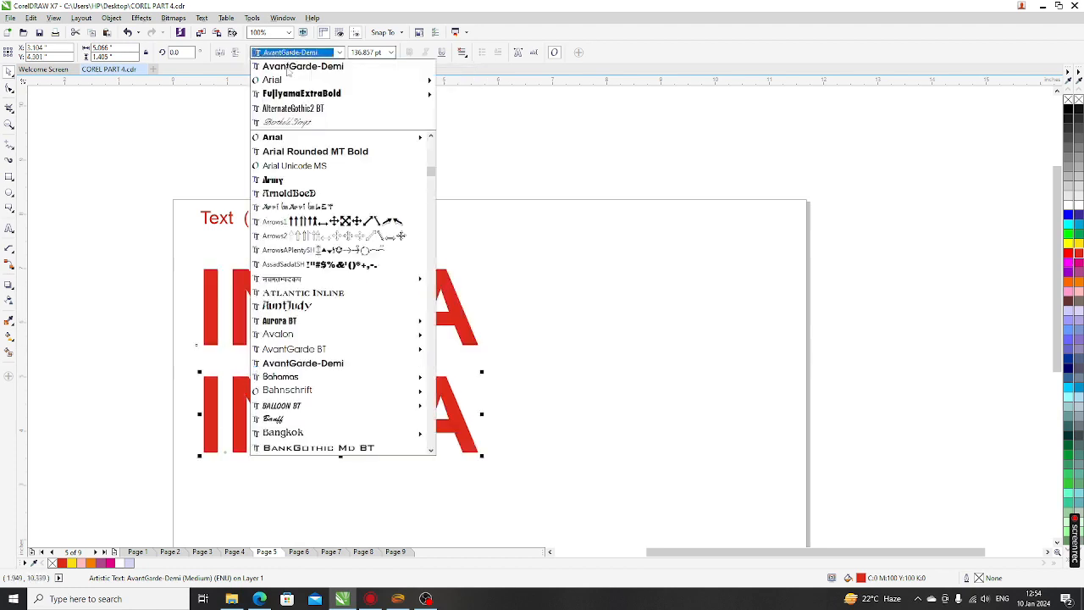
pyautogui.click(287, 78)
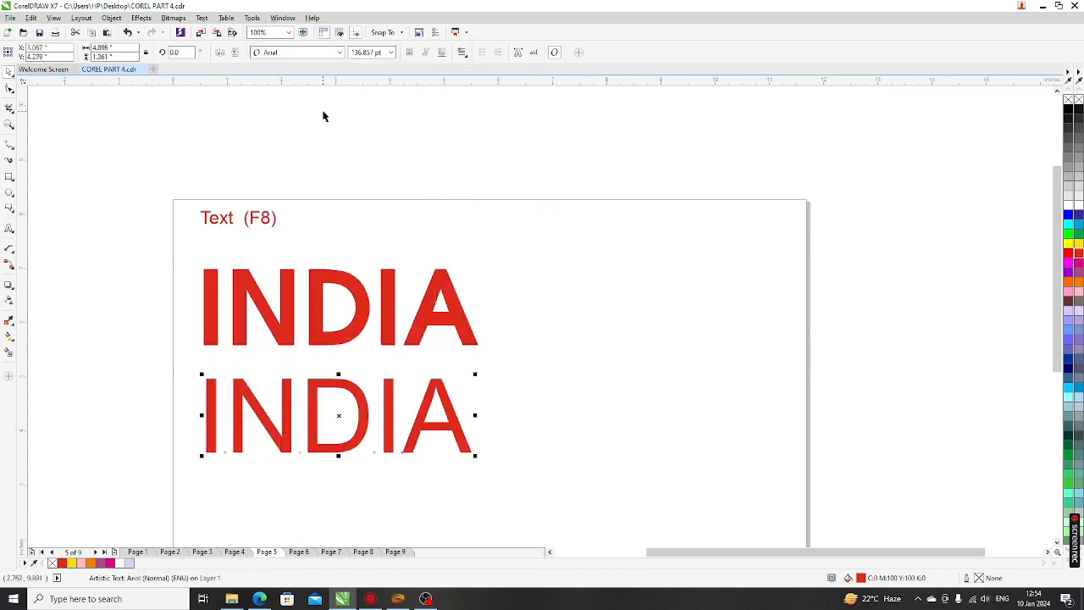
# Make the copied INDIA bold, italic and underlined
pyautogui.click(409, 53)
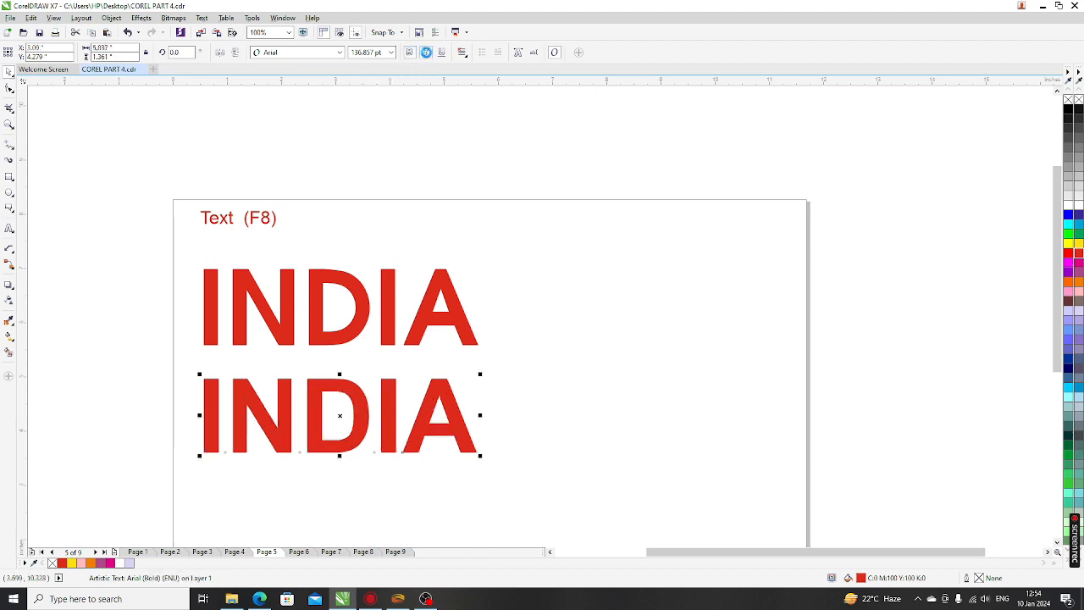
pyautogui.click(425, 53)
pyautogui.click(442, 53)
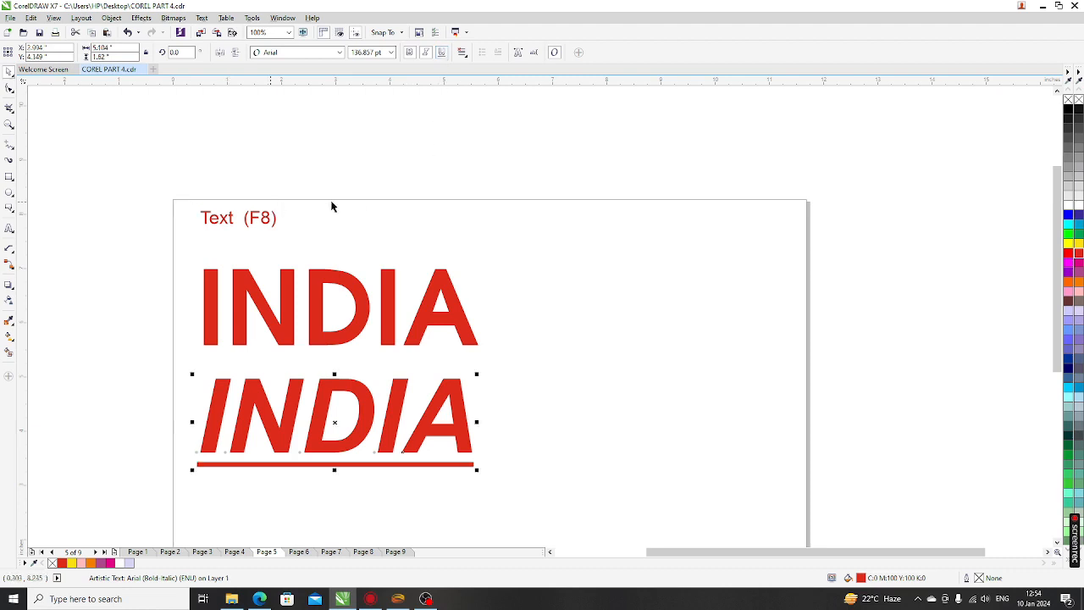
pyautogui.click(469, 186)
pyautogui.scroll(-2, 385, 322)
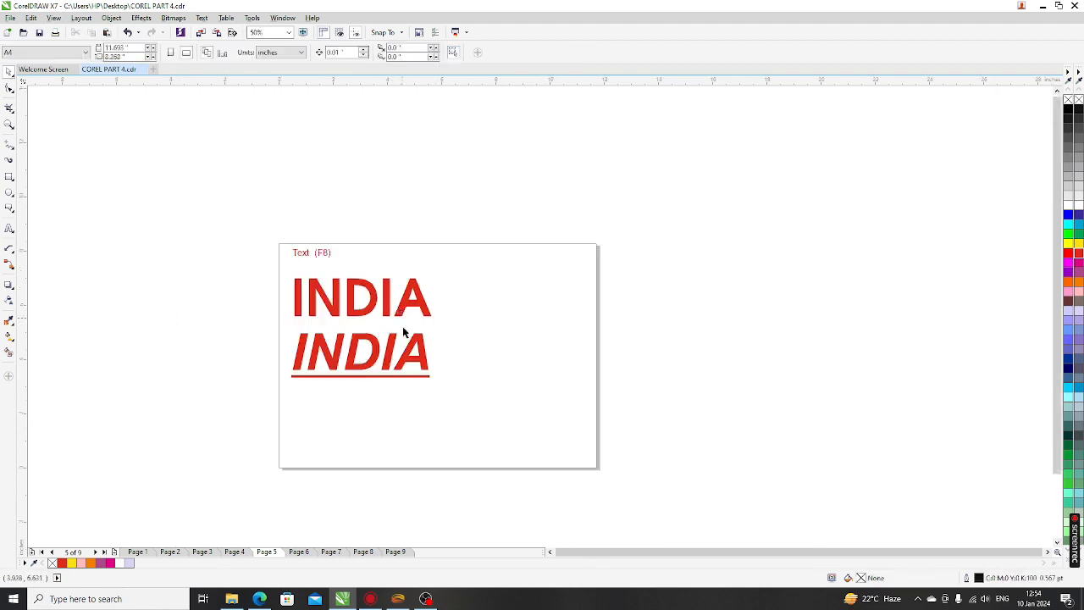
pyautogui.scroll(2, 393, 412)
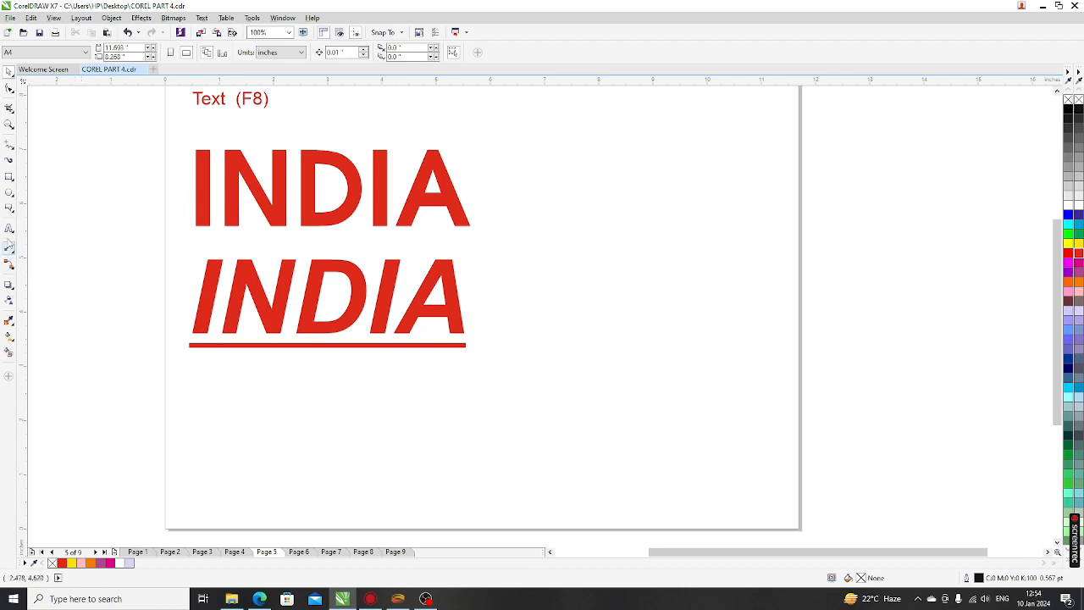
pyautogui.click(10, 228)
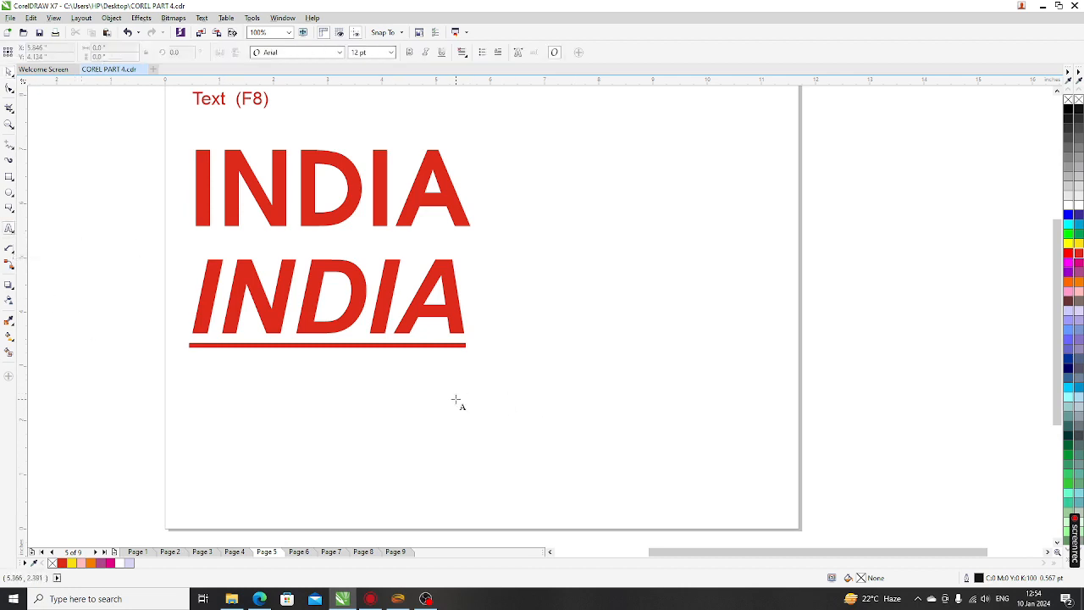
# Draw a narrowed paragraph text frame at the right and type the two-line postal address
pyautogui.scroll(-2, 446, 394)
pyautogui.scroll(2, 534, 339)
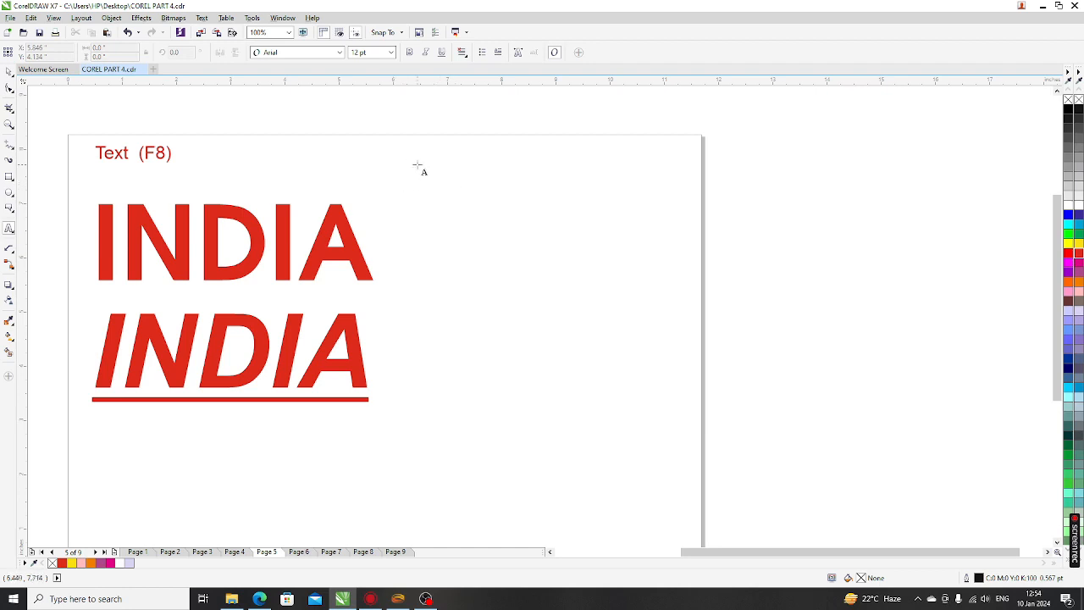
pyautogui.moveTo(415, 163); pyautogui.dragTo(672, 501)
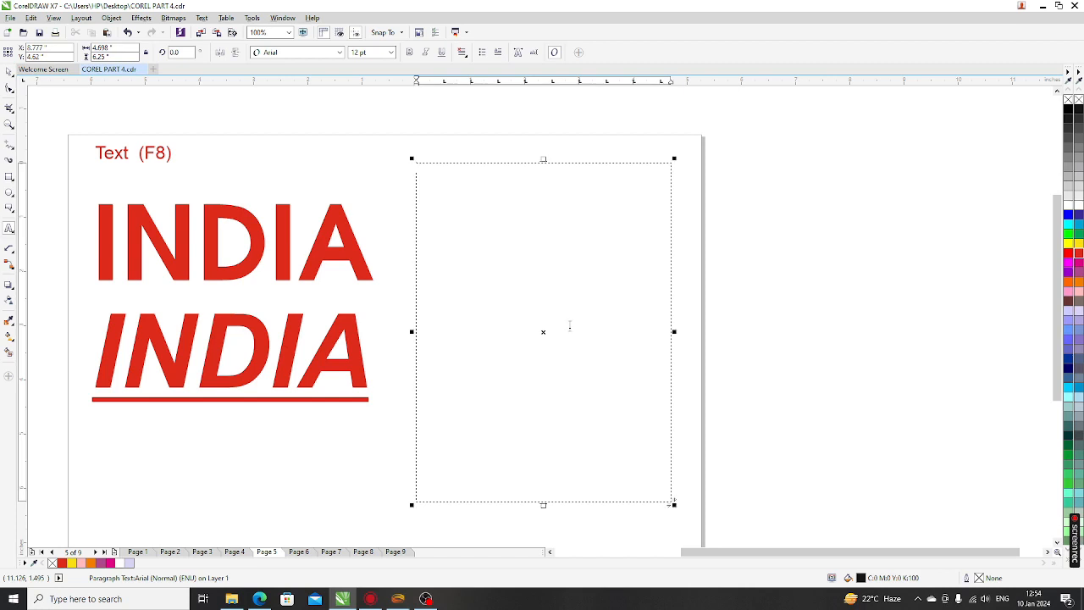
pyautogui.moveTo(674, 331); pyautogui.dragTo(629, 338)
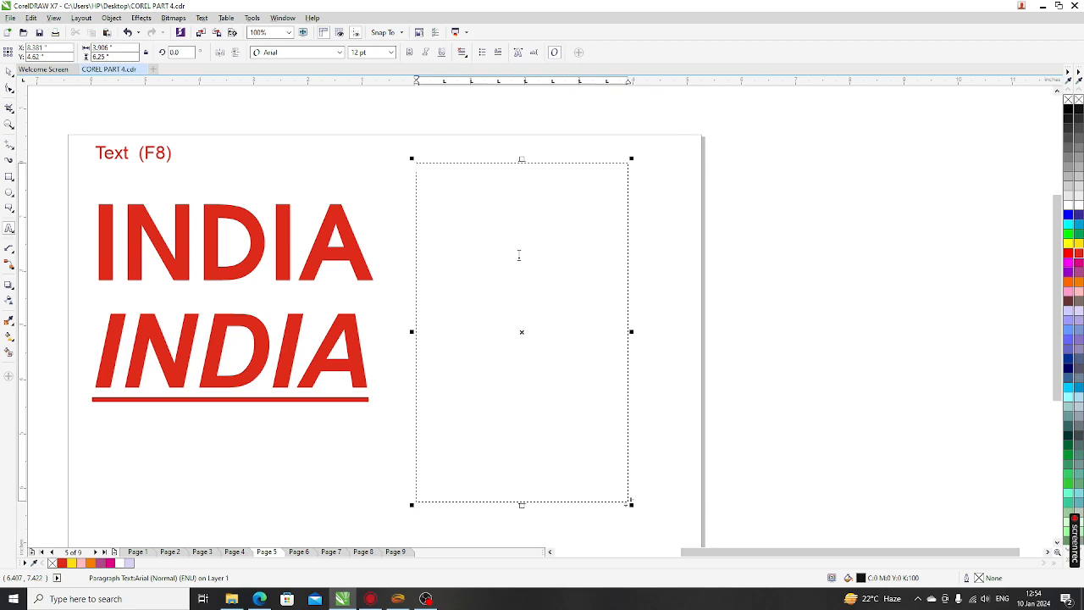
pyautogui.click(519, 255)
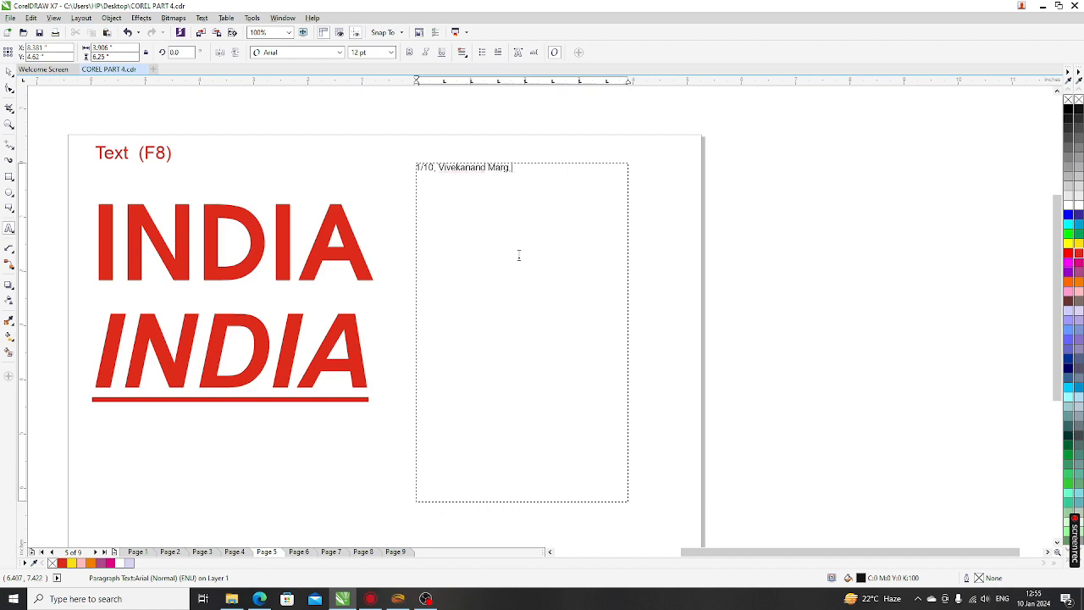
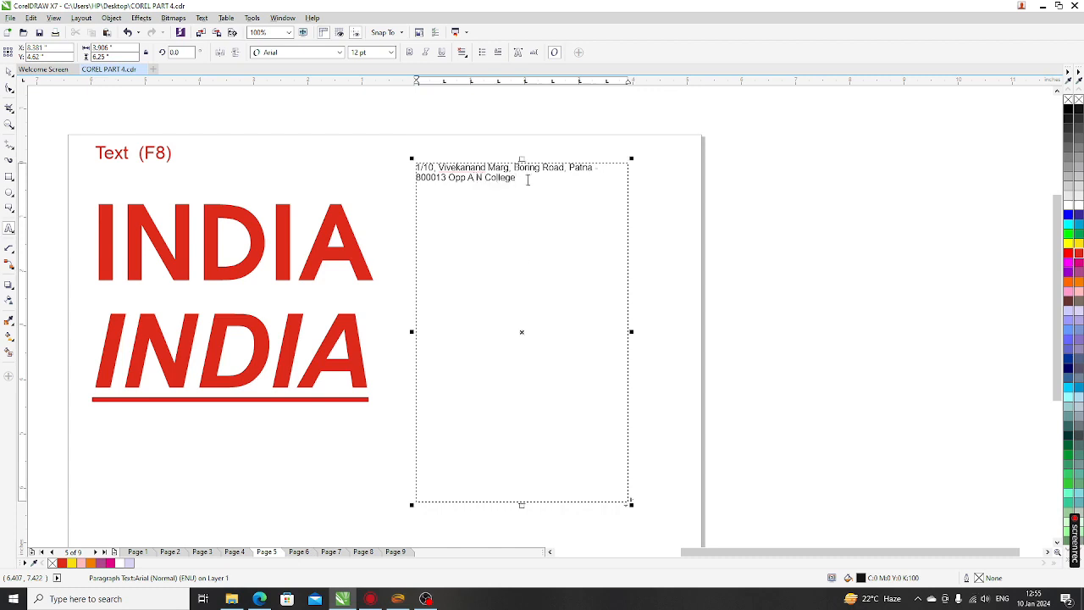
# Set the whole address paragraph in Balloon Bd BT at 14 pt
pyautogui.scroll(1, 524, 170)
pyautogui.scroll(1, 436, 168)
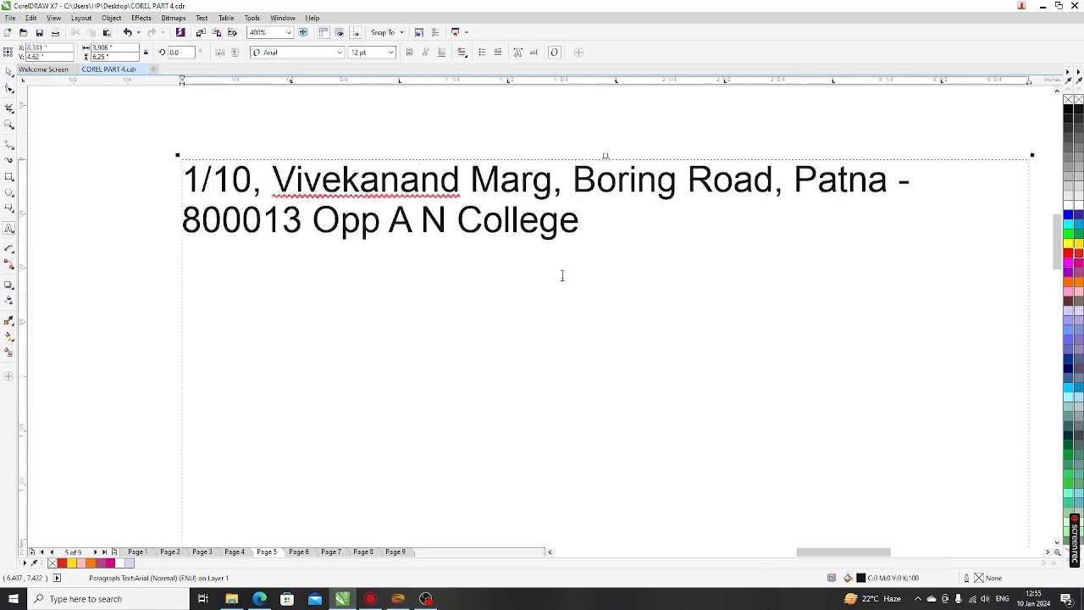
pyautogui.scroll(-1, 878, 240)
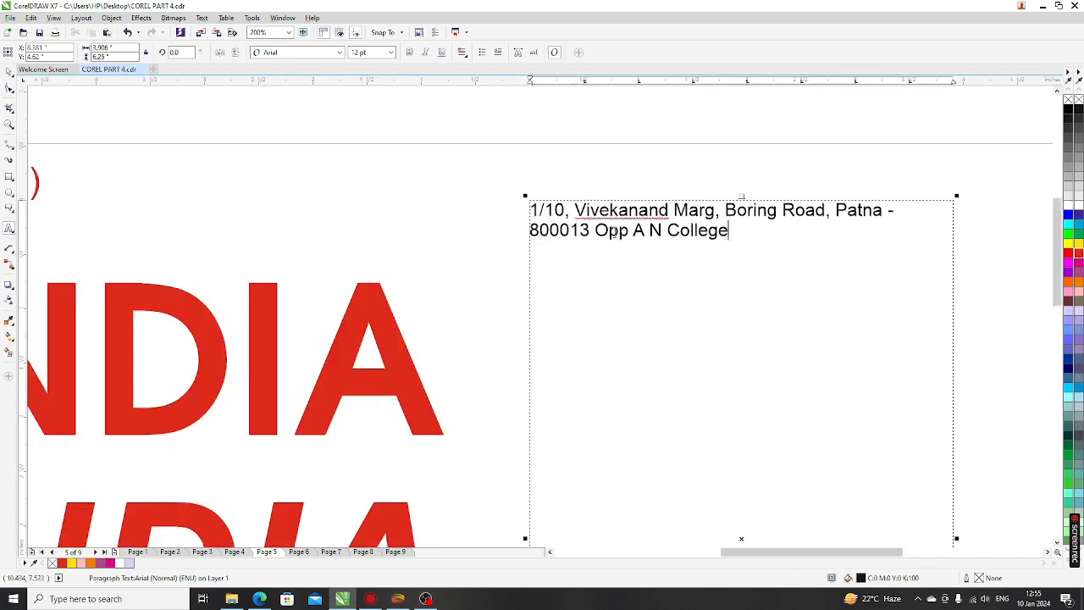
pyautogui.scroll(-1, 565, 269)
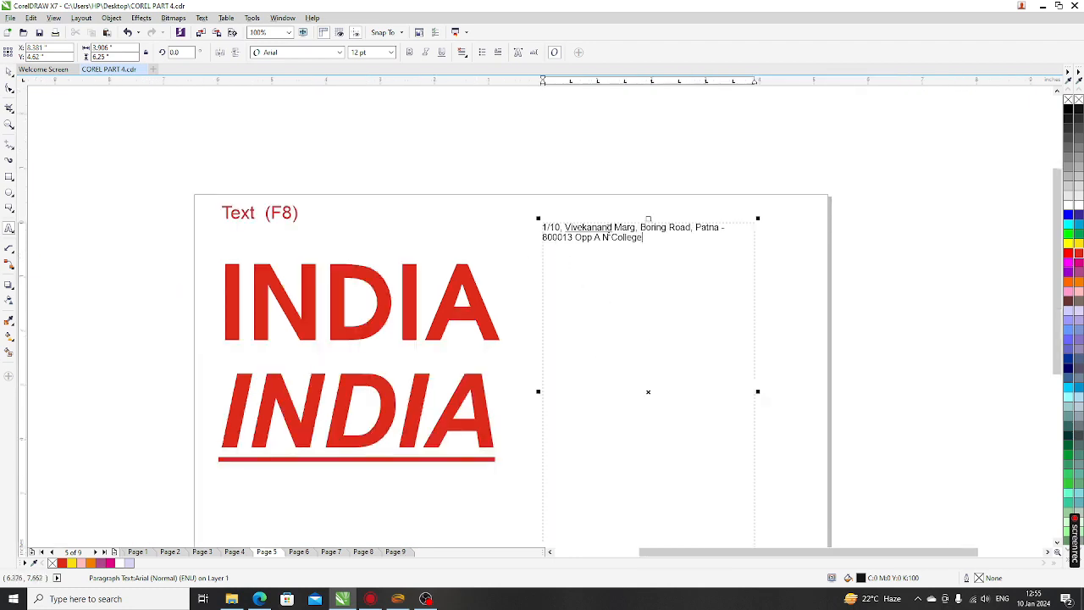
pyautogui.scroll(1, 720, 268)
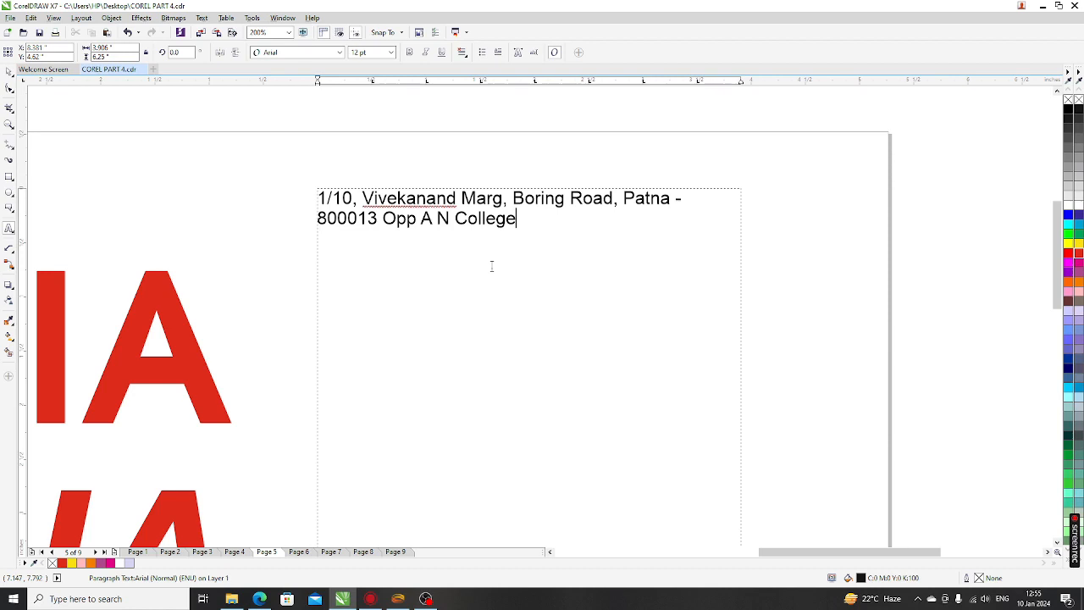
pyautogui.hotkey('ctrl', 'a')
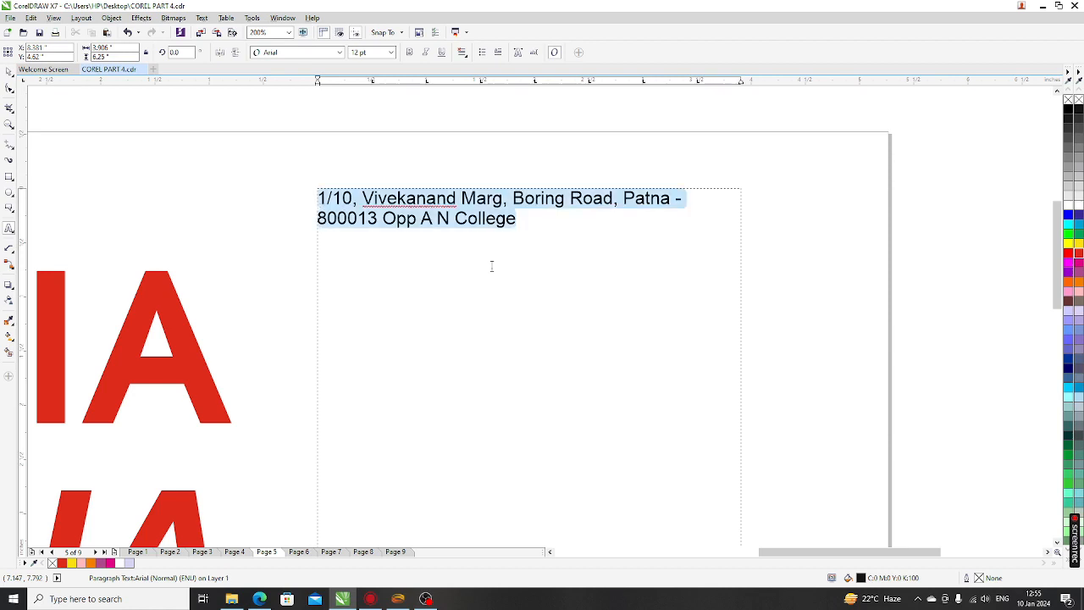
pyautogui.click(468, 219)
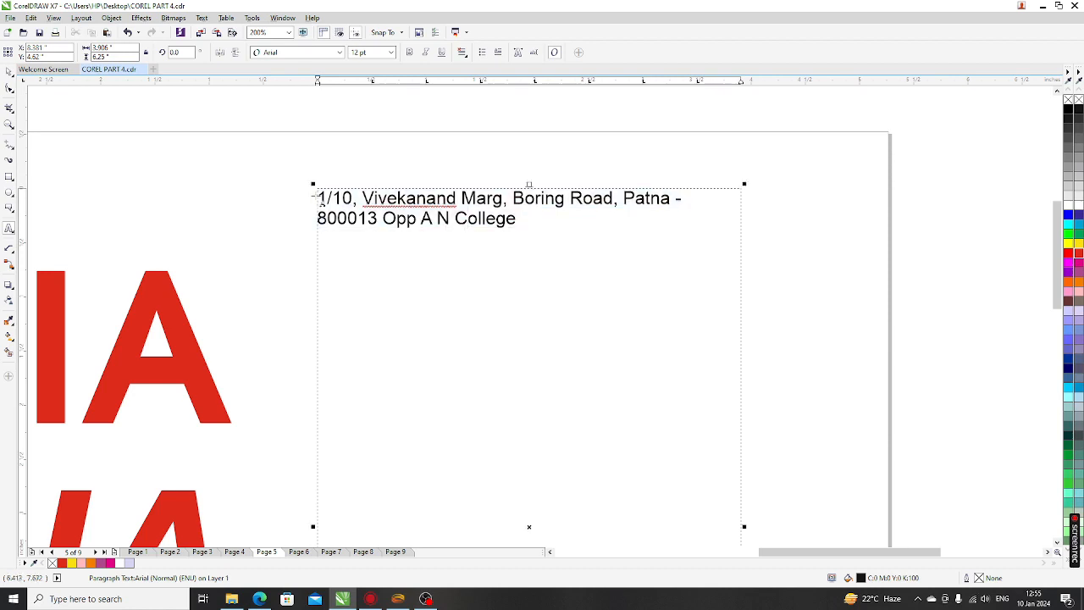
pyautogui.moveTo(318, 197); pyautogui.dragTo(530, 224)
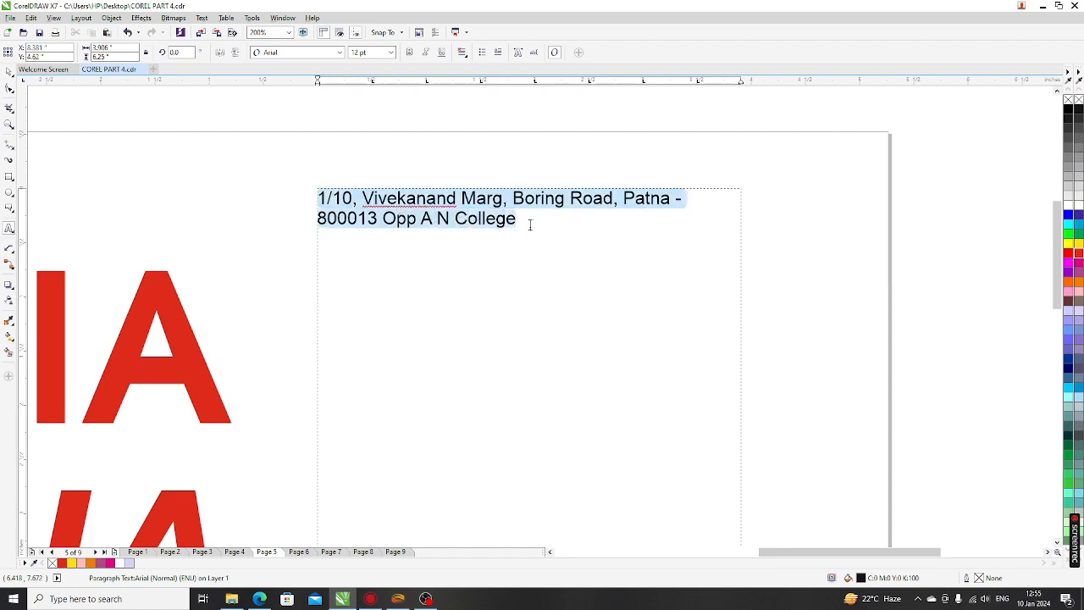
pyautogui.scroll(2, 474, 193)
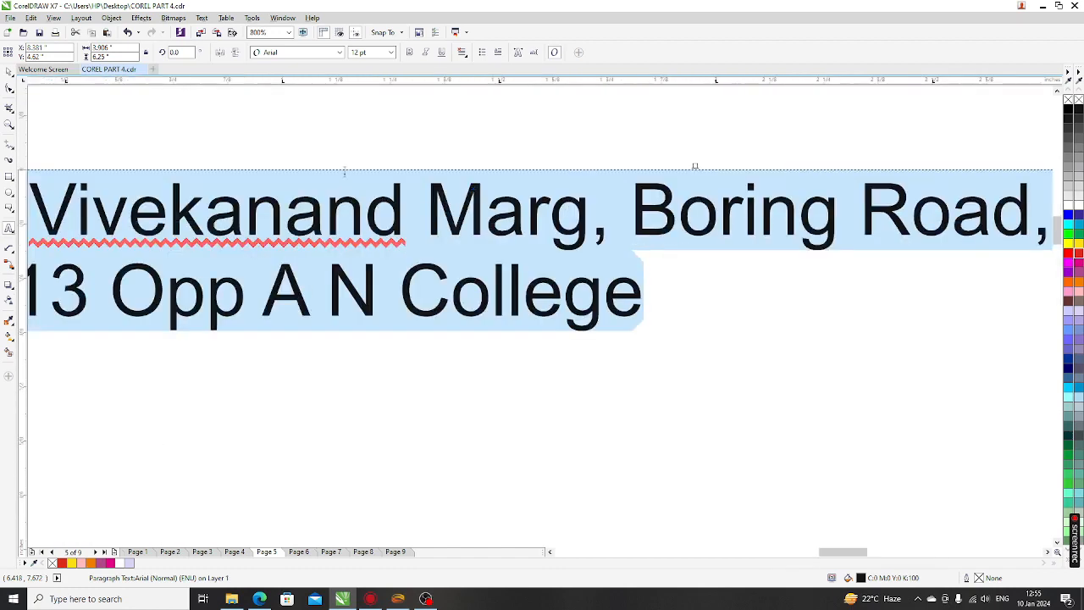
pyautogui.scroll(-2, 351, 182)
pyautogui.scroll(1, 369, 126)
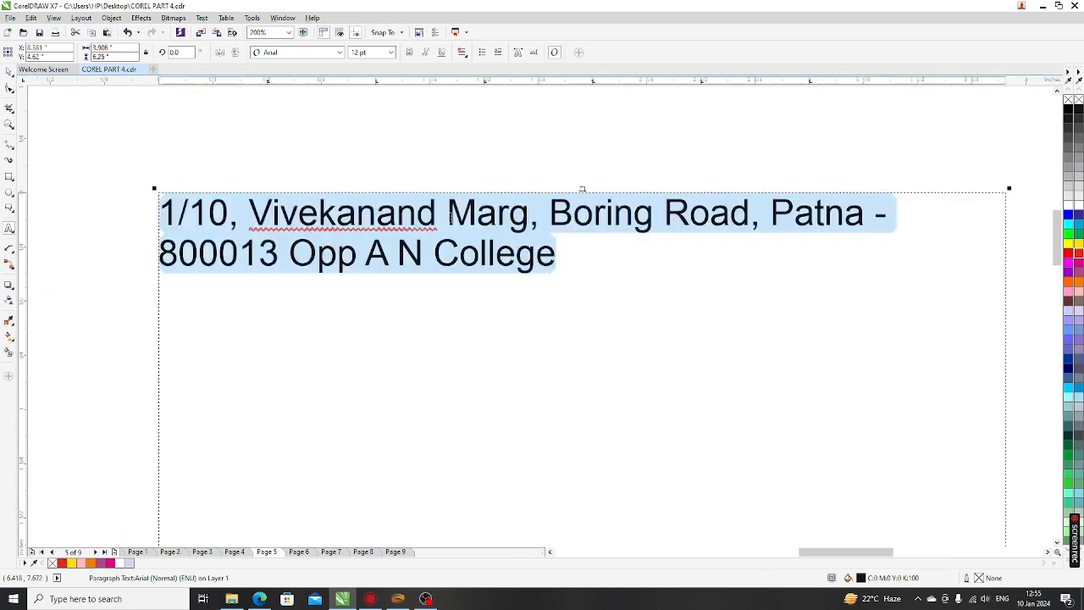
pyautogui.click(294, 54)
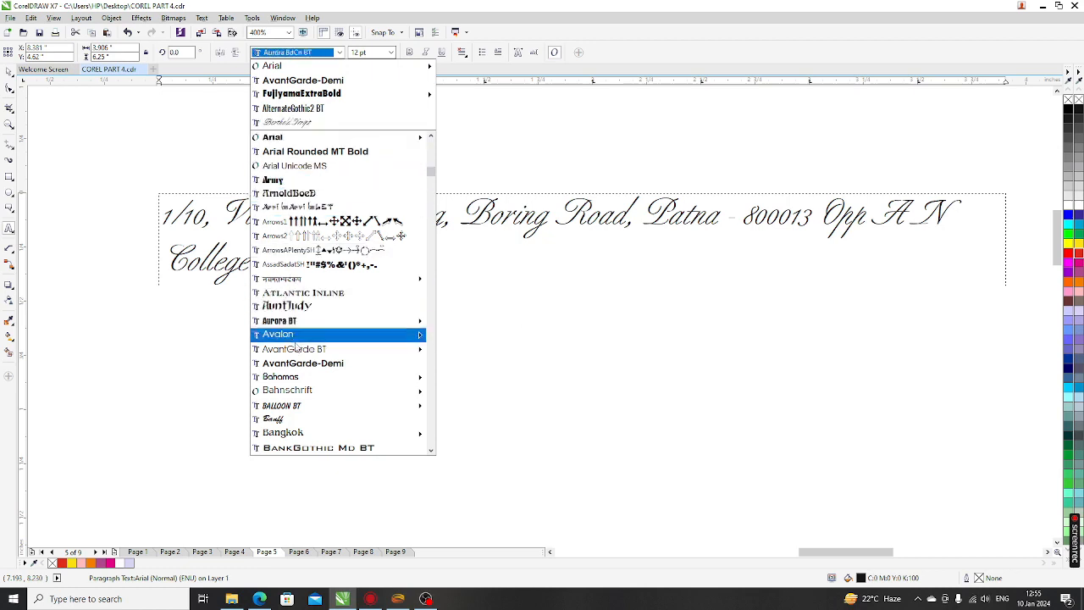
pyautogui.click(310, 401)
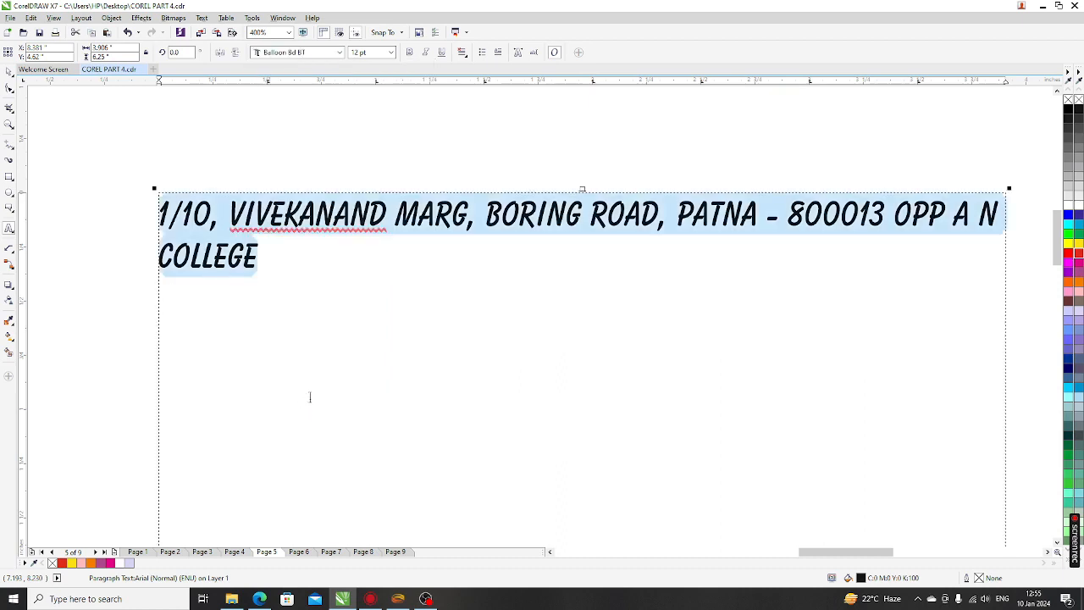
pyautogui.click(391, 53)
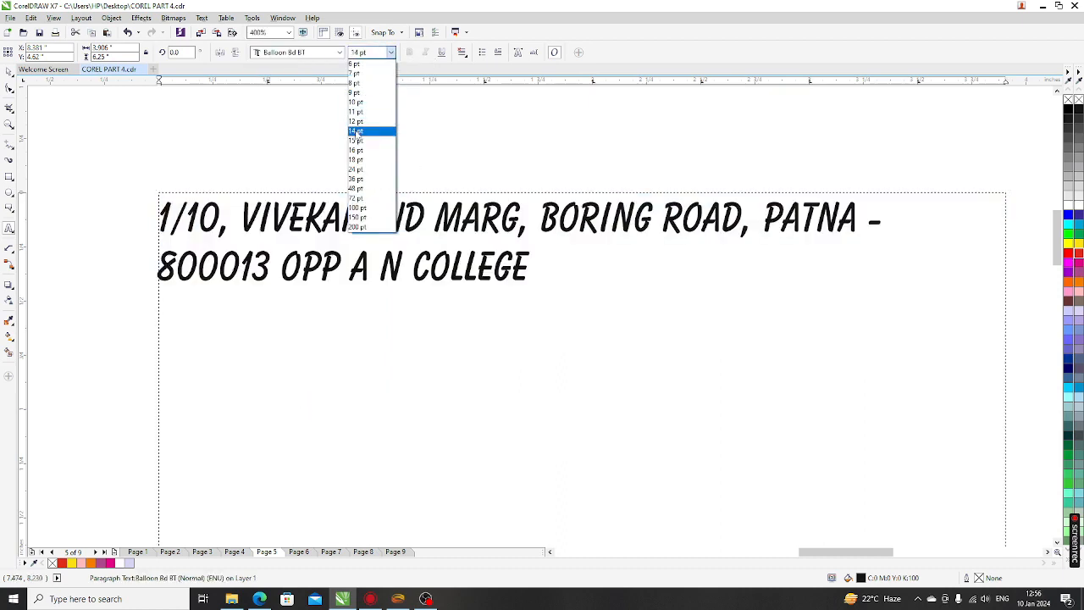
pyautogui.click(356, 132)
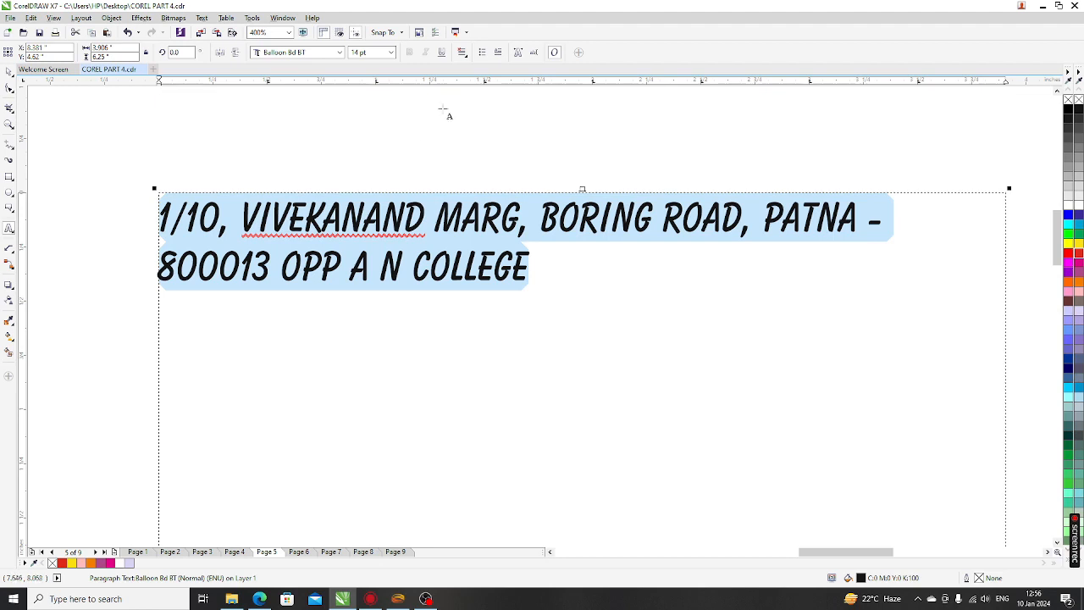
# Try Center and Force Justify on the address, then settle on Left alignment
pyautogui.click(462, 53)
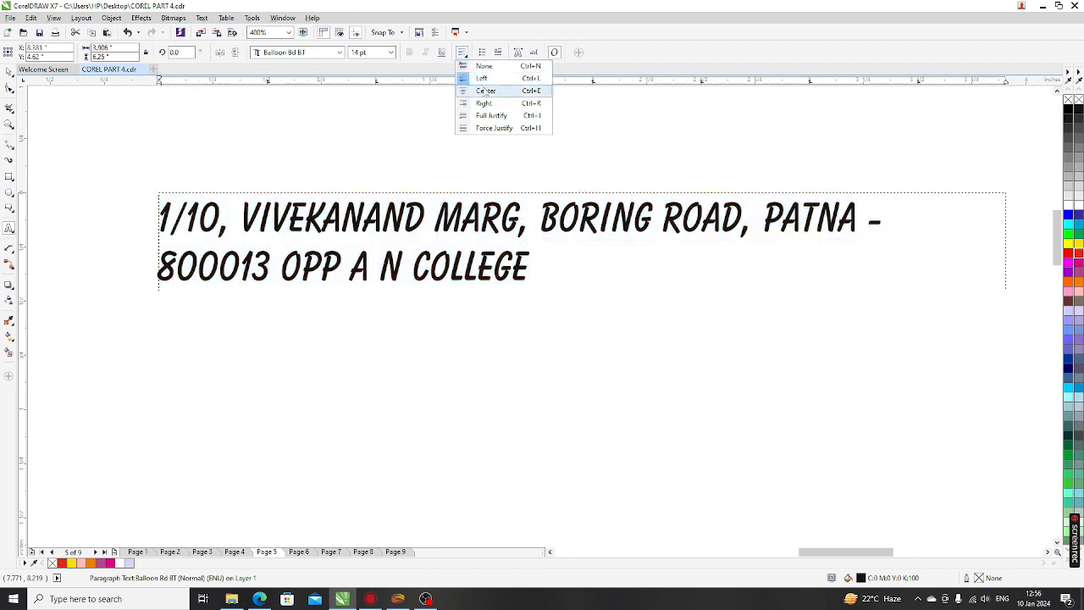
pyautogui.click(486, 90)
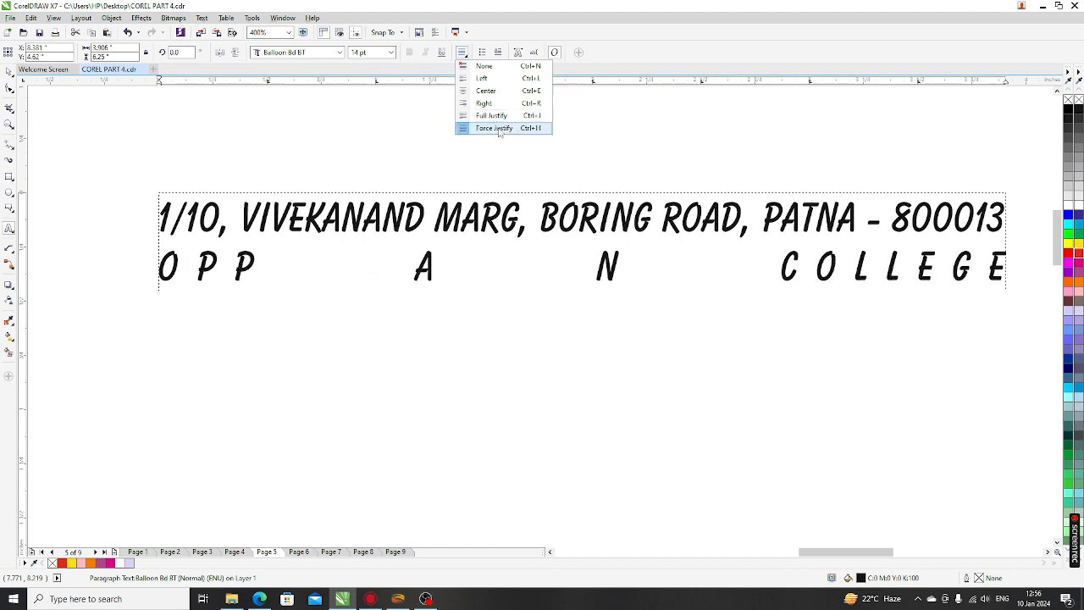
pyautogui.click(498, 127)
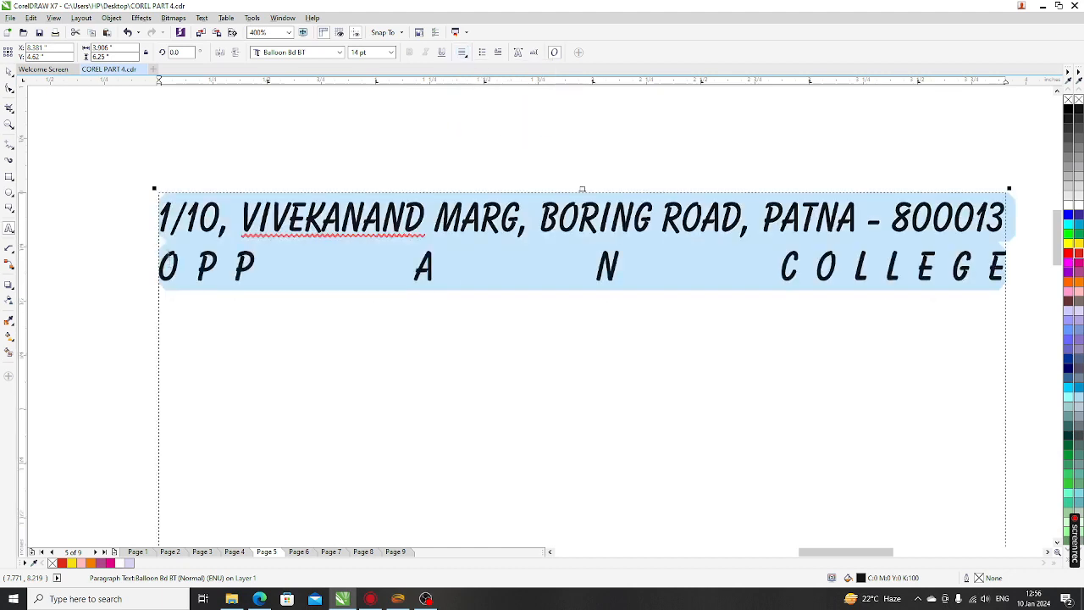
pyautogui.click(461, 53)
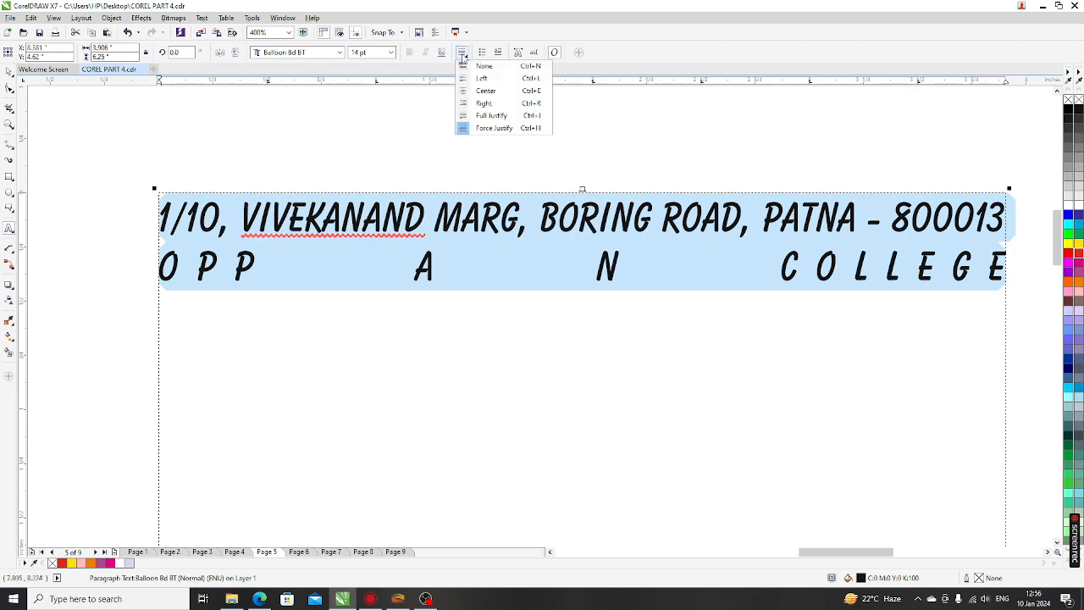
pyautogui.click(481, 77)
pyautogui.scroll(-2, 386, 194)
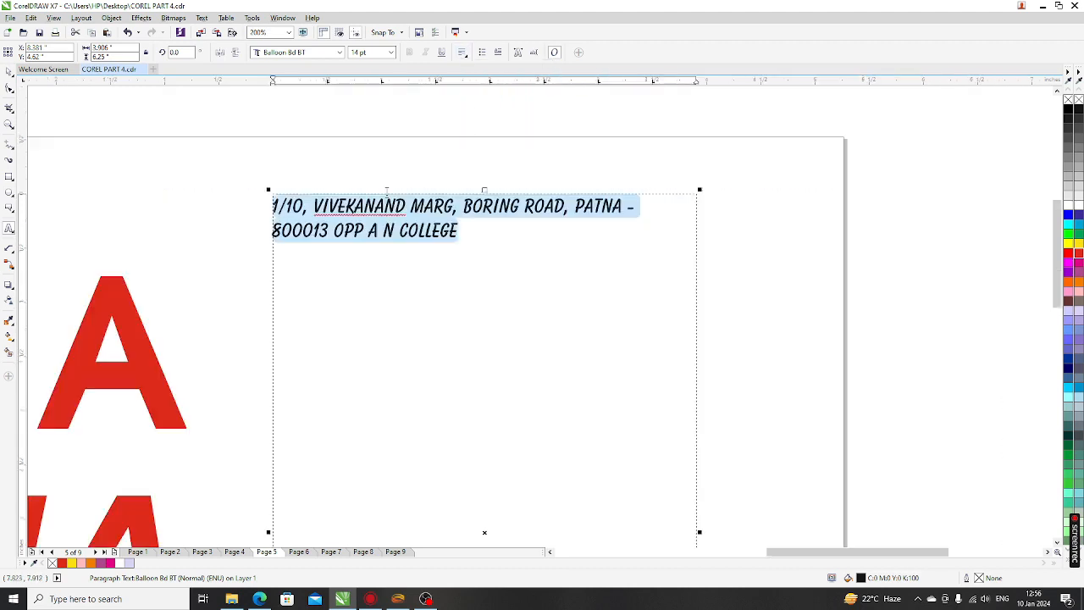
pyautogui.scroll(-2, 386, 195)
# Deselect the address, zoom to all objects, and go to Page 6 with the Table tool
pyautogui.click(8, 71)
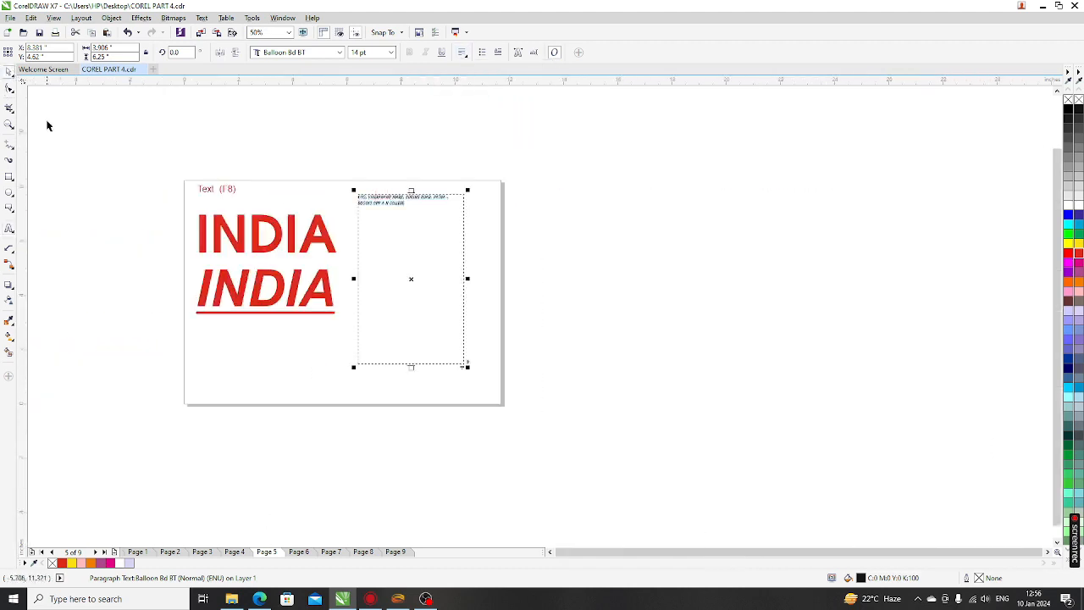
pyautogui.click(116, 229)
pyautogui.press('F4')
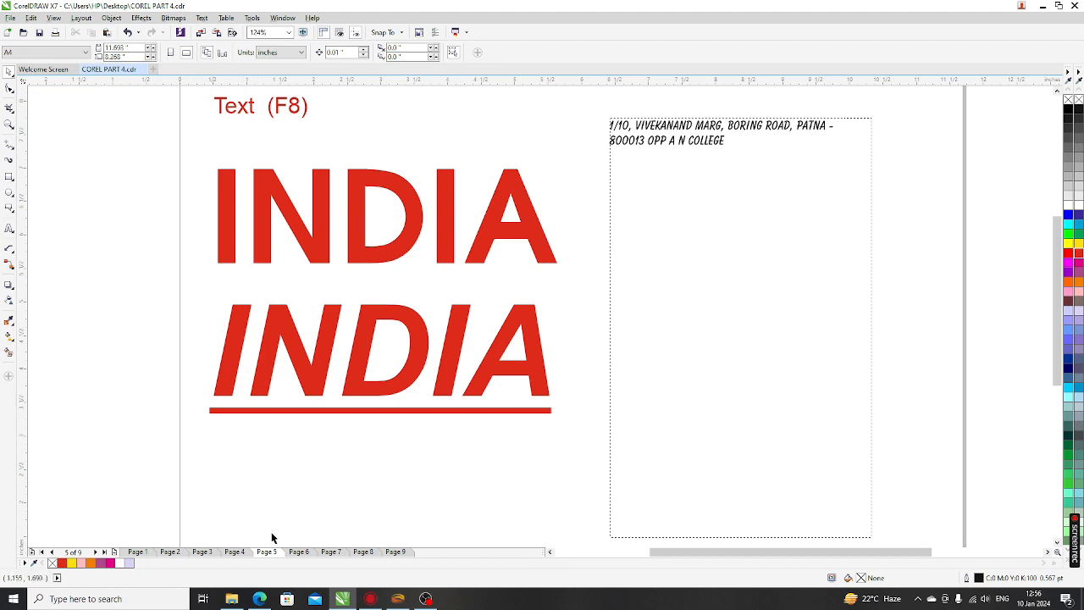
pyautogui.click(299, 551)
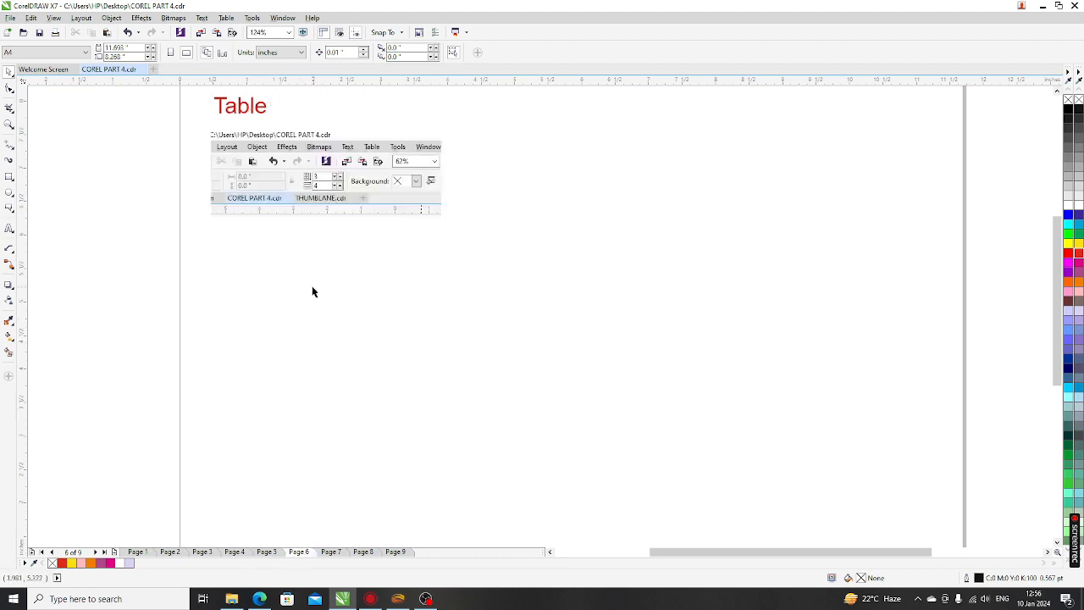
pyautogui.click(12, 231)
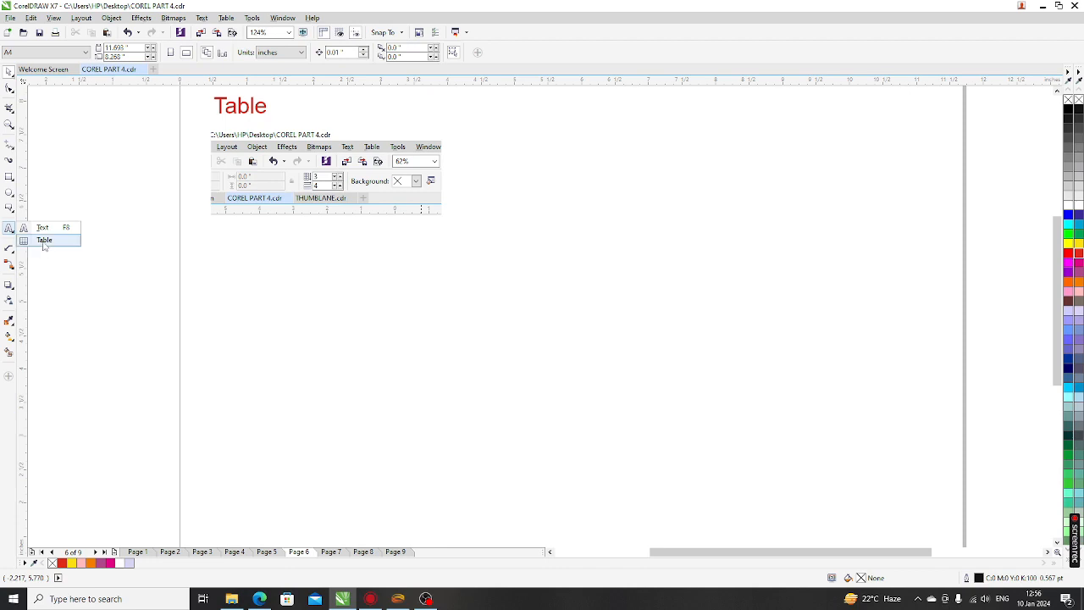
pyautogui.click(44, 241)
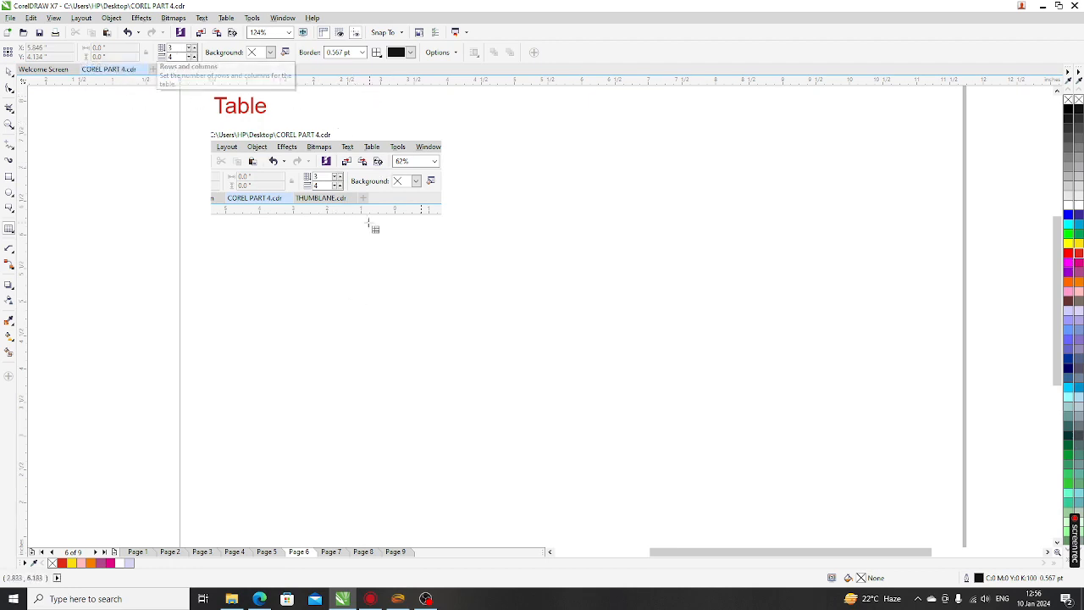
# Drag out a 3-row by 4-column table below the toolbar screenshot
pyautogui.scroll(2, 272, 164)
pyautogui.scroll(5, 365, 193)
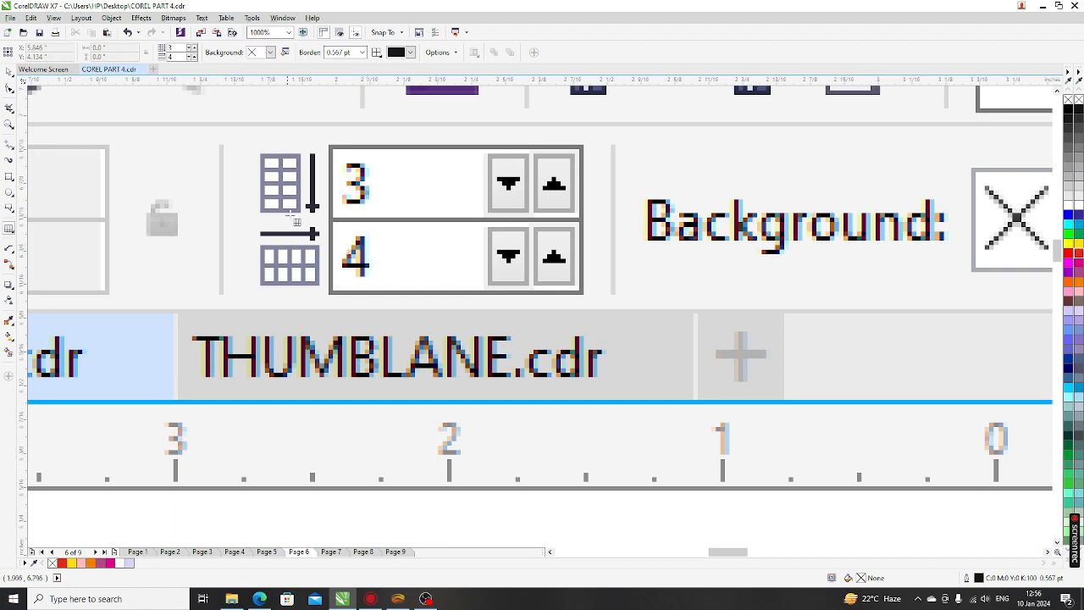
pyautogui.scroll(-2, 298, 222)
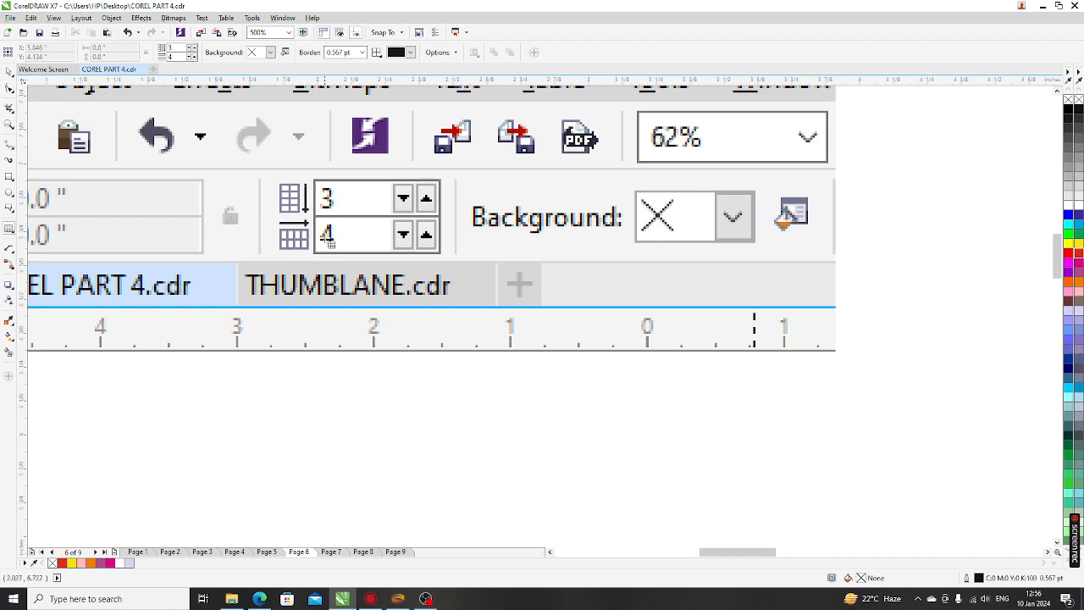
pyautogui.scroll(-3, 321, 230)
pyautogui.moveTo(301, 324)
pyautogui.mouseDown()
pyautogui.moveTo(366, 400)
pyautogui.moveTo(649, 475)
pyautogui.mouseUp()
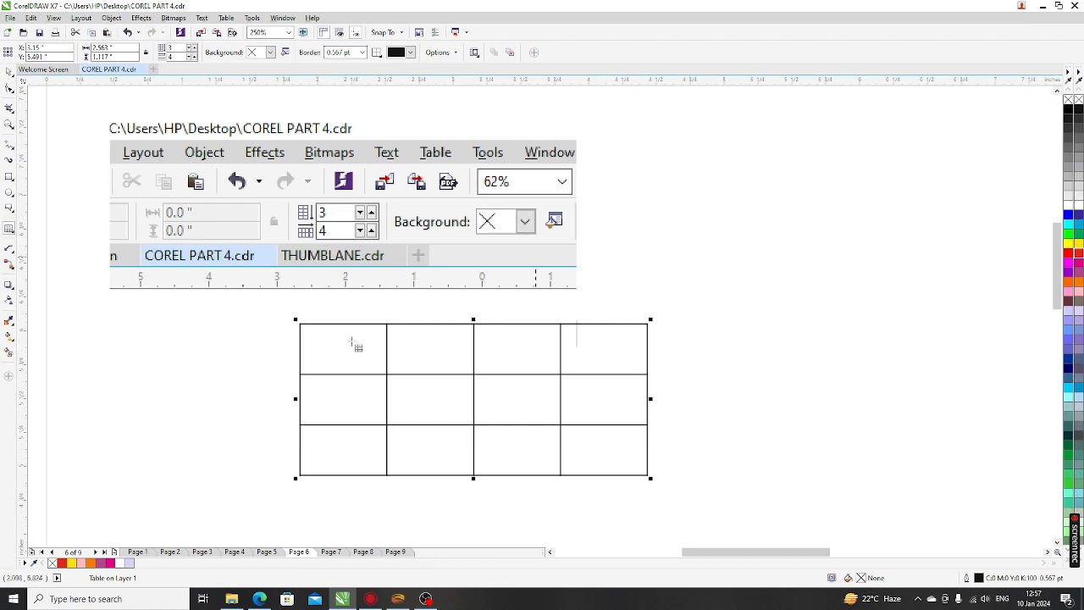
# Reduce the table to a single cell by lowering its row and column counts
pyautogui.scroll(-2, 356, 388)
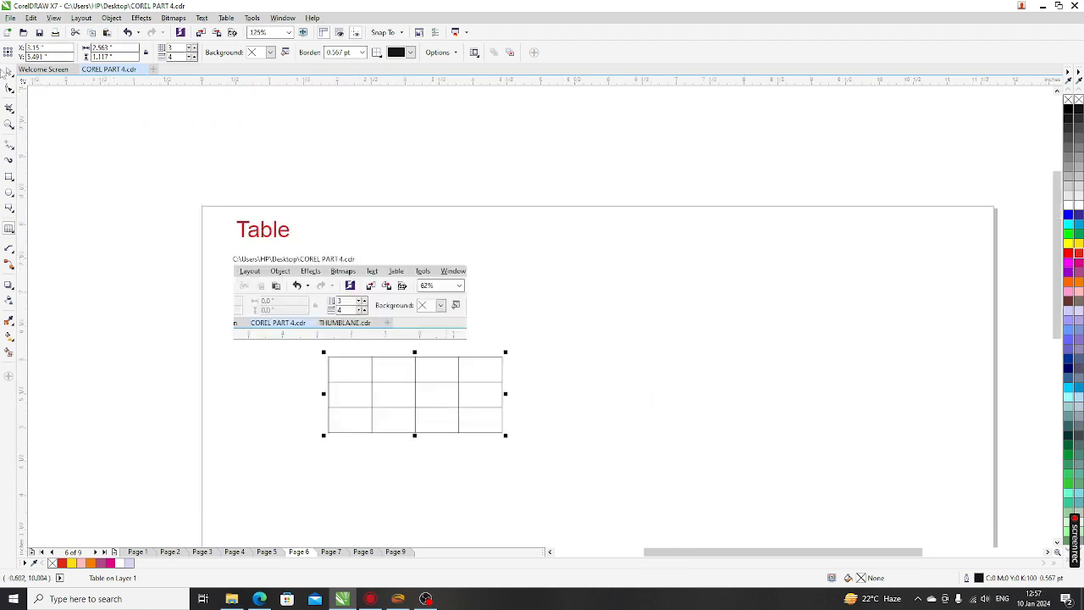
pyautogui.click(193, 51)
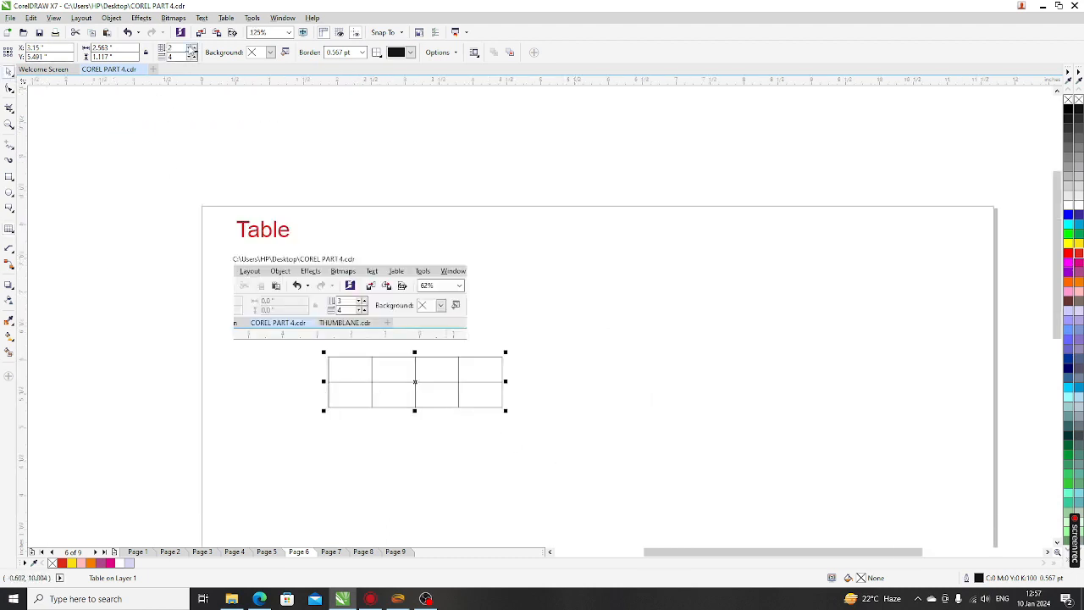
pyautogui.click(193, 51)
pyautogui.click(193, 58)
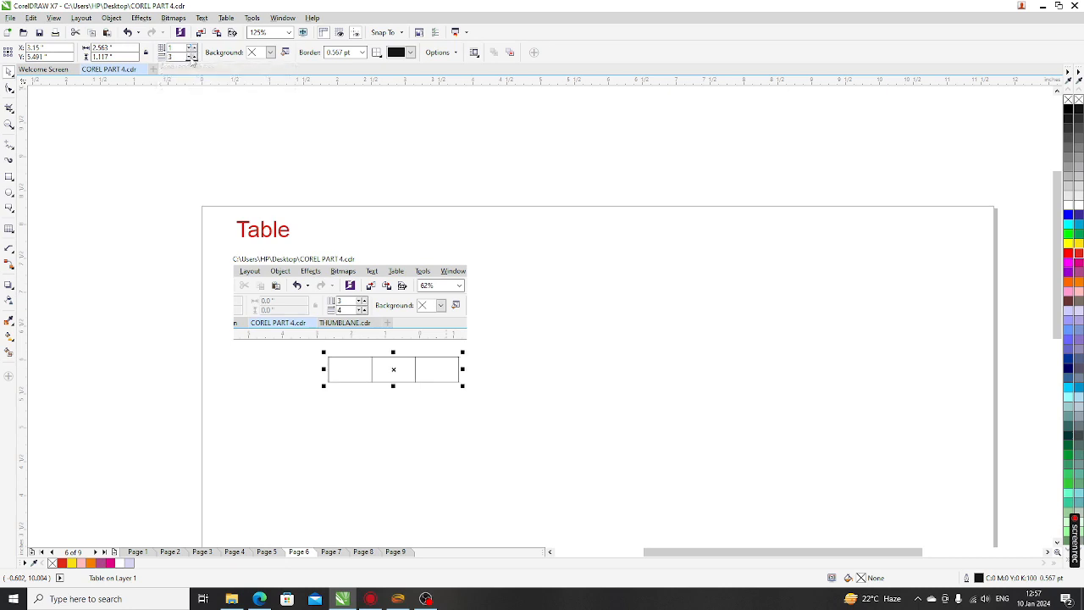
pyautogui.click(193, 58)
pyautogui.click(193, 57)
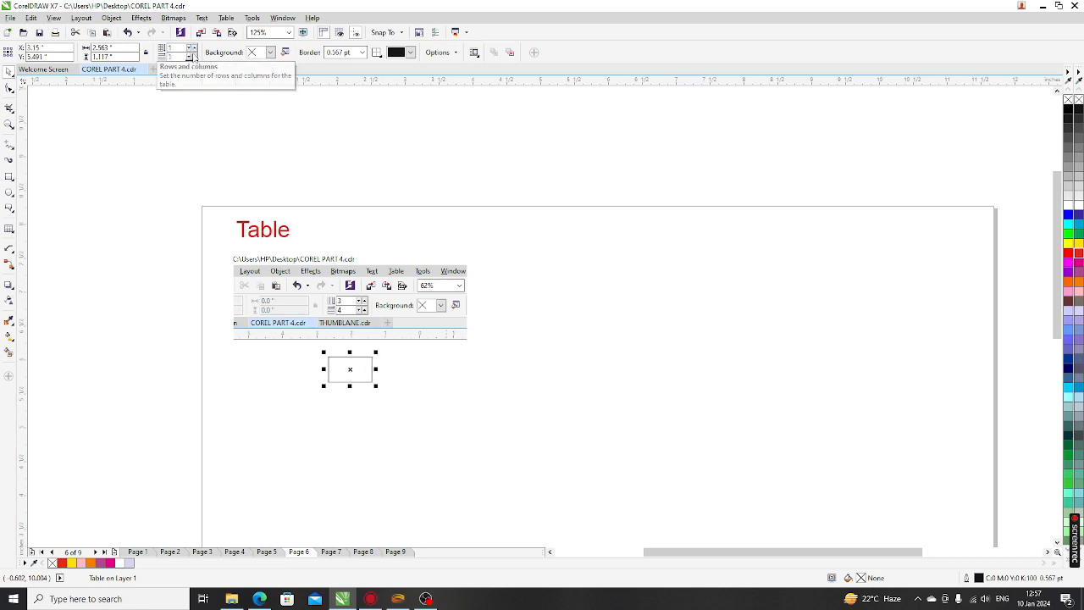
# Raise the table's row count to 8
pyautogui.click(193, 48)
pyautogui.click(193, 48)
pyautogui.click(193, 48)
pyautogui.click(193, 48)
pyautogui.click(193, 49)
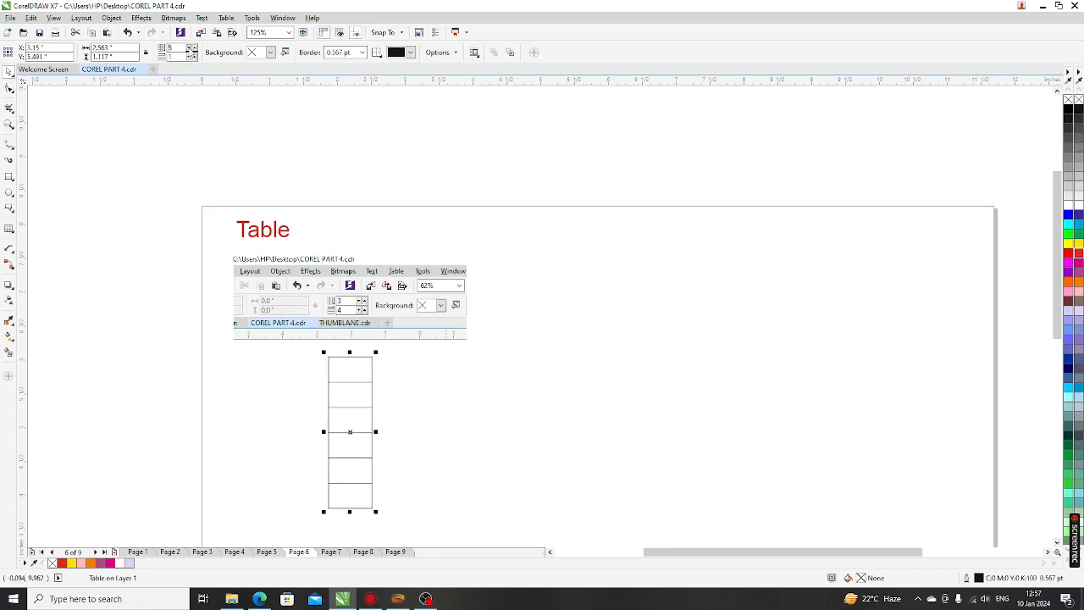
pyautogui.click(191, 48)
pyautogui.click(191, 48)
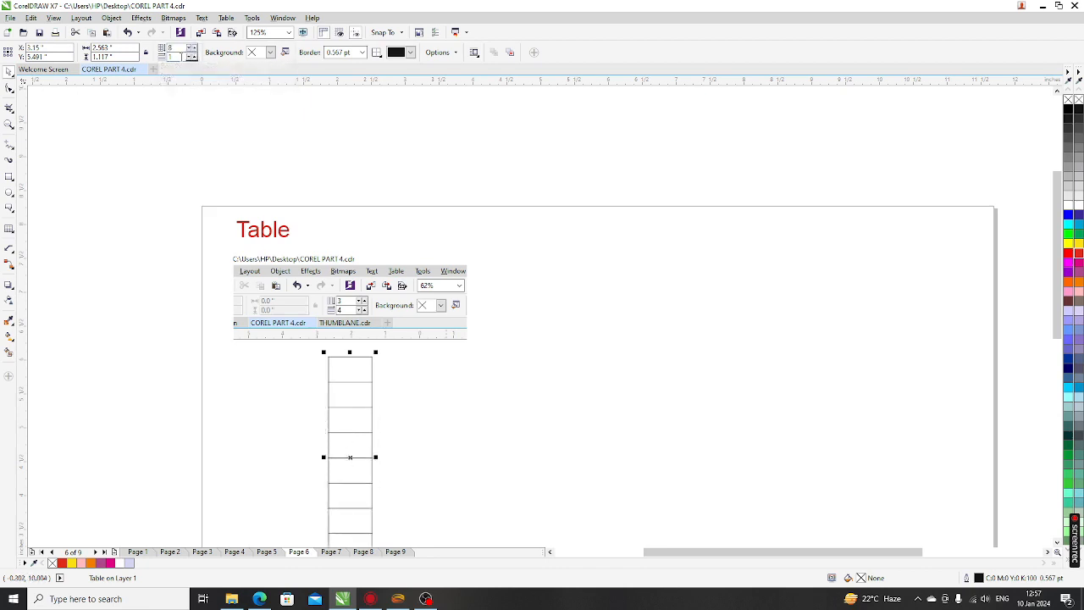
# Raise the table's column count to 14
pyautogui.click(192, 57)
pyautogui.click(192, 56)
pyautogui.click(192, 57)
pyautogui.click(192, 57)
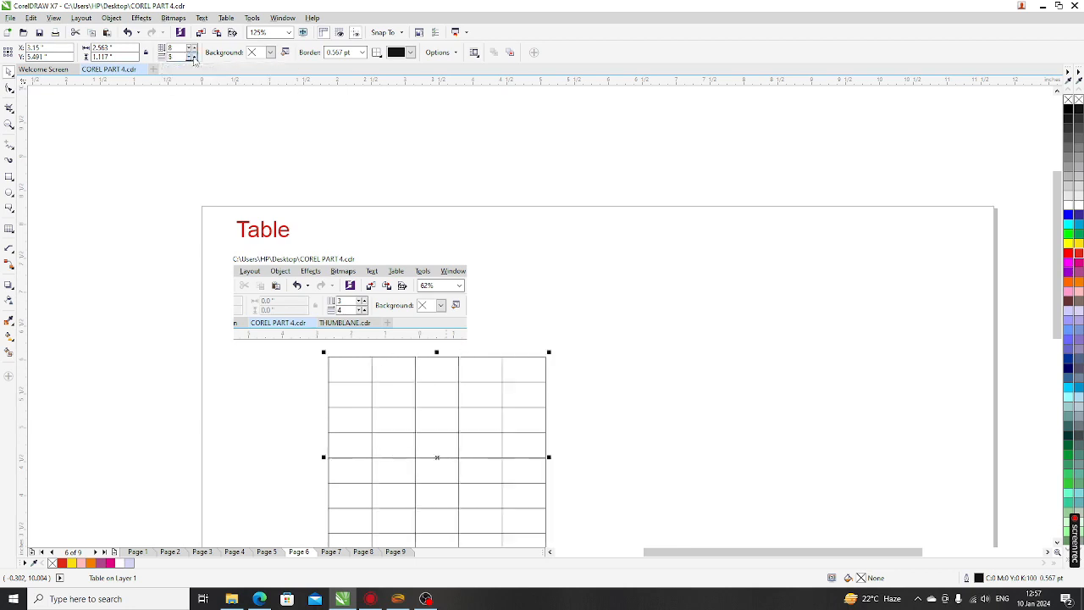
pyautogui.click(192, 57)
pyautogui.click(192, 57)
pyautogui.click(192, 56)
pyautogui.click(192, 55)
pyautogui.click(192, 56)
pyautogui.click(192, 56)
pyautogui.click(192, 55)
pyautogui.click(192, 56)
pyautogui.click(192, 56)
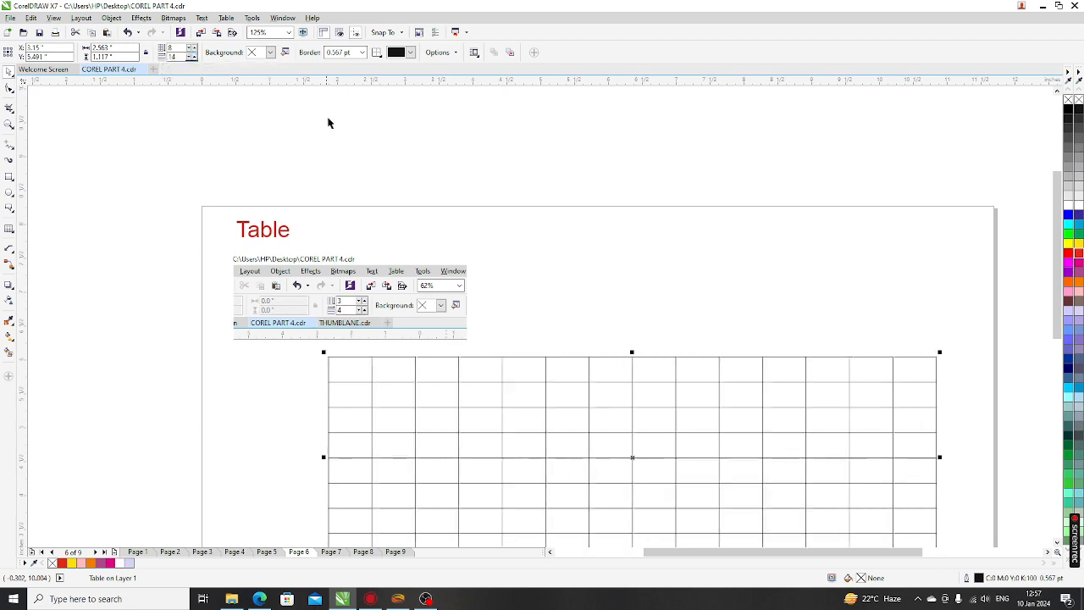
pyautogui.scroll(-1, 330, 121)
pyautogui.scroll(1, 455, 307)
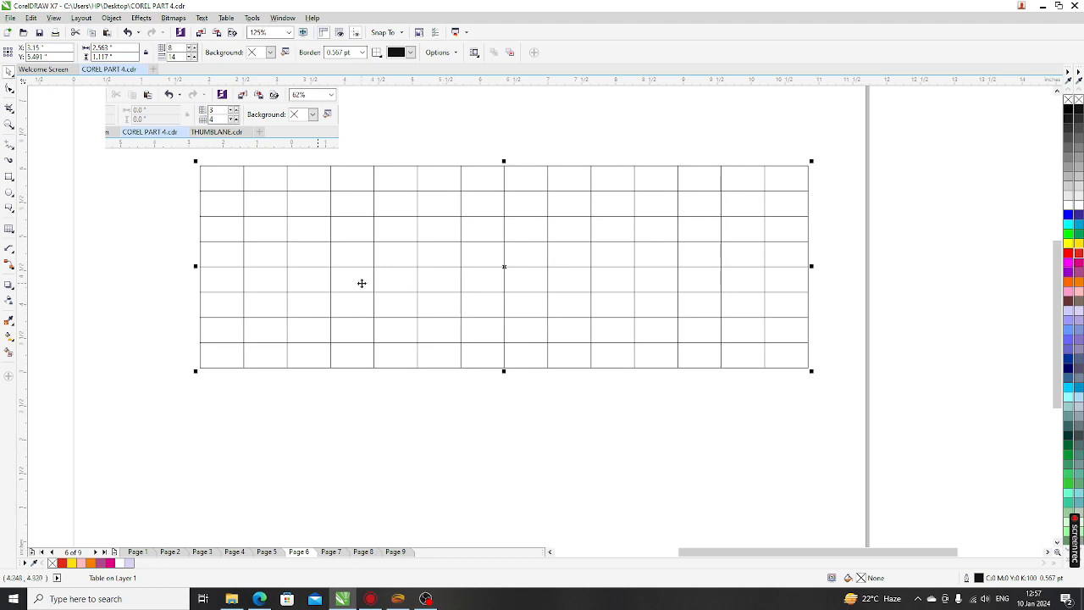
pyautogui.scroll(-1, 362, 283)
pyautogui.scroll(1, 417, 285)
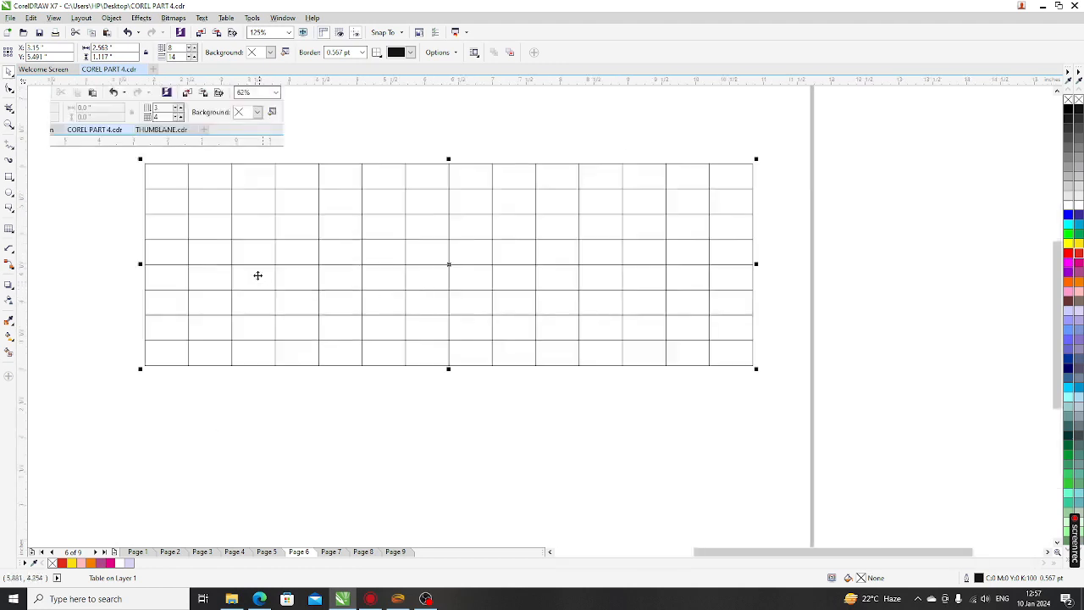
pyautogui.scroll(-1, 427, 348)
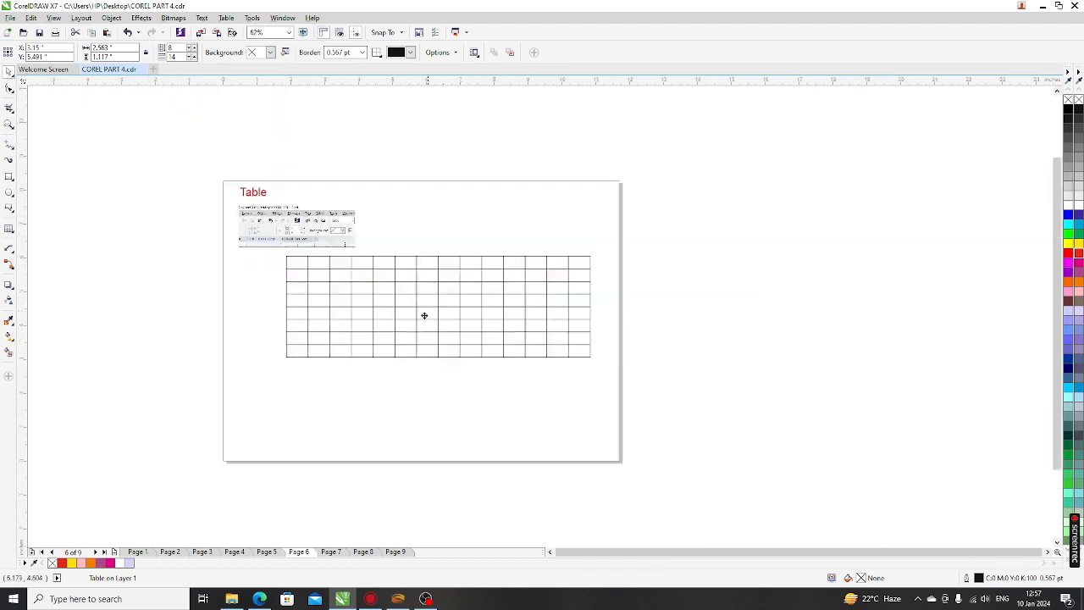
# Shift the table left, stretch it taller, and set its border width to 2.0 pt
pyautogui.moveTo(424, 315); pyautogui.dragTo(355, 337)
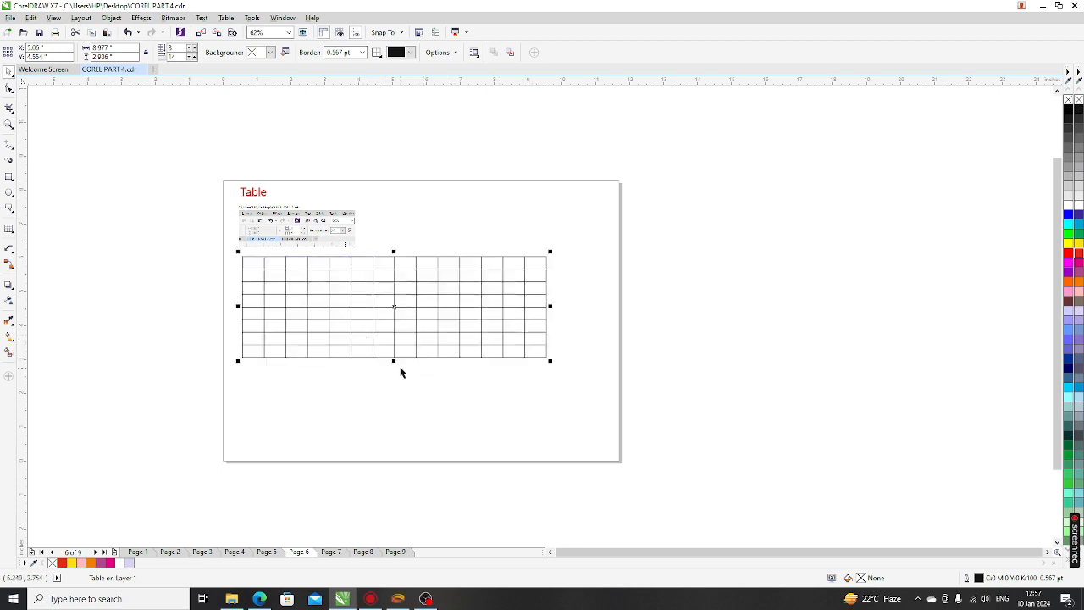
pyautogui.moveTo(395, 361); pyautogui.dragTo(398, 399)
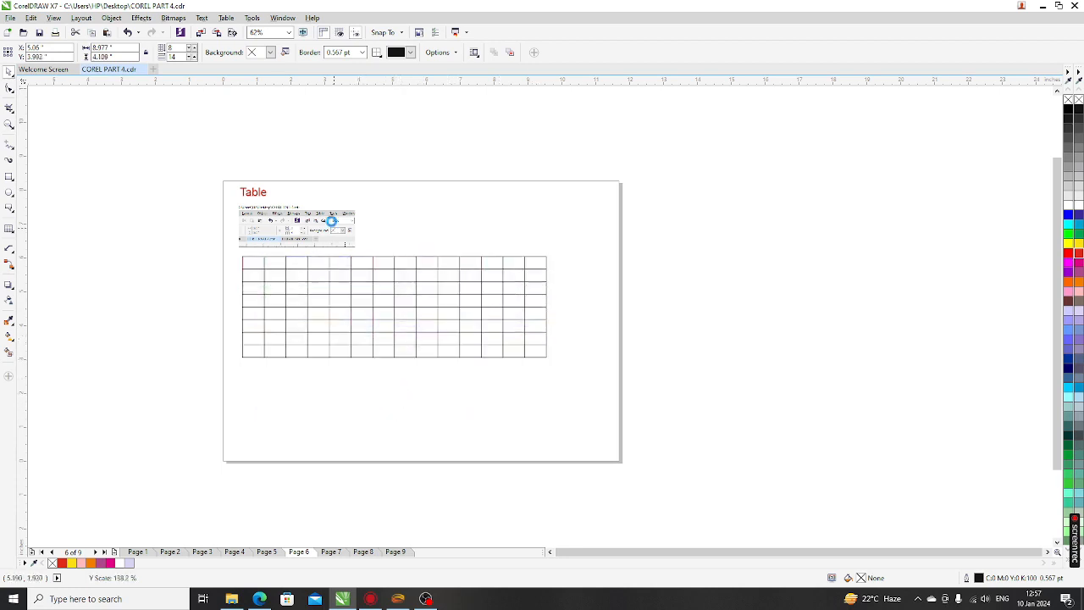
pyautogui.click(363, 54)
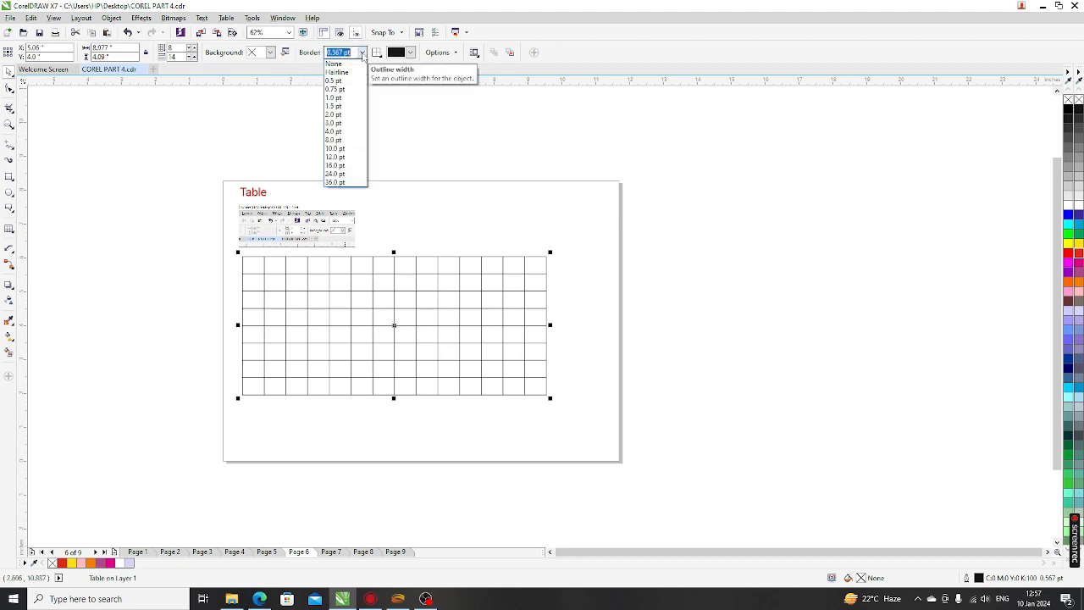
pyautogui.click(337, 116)
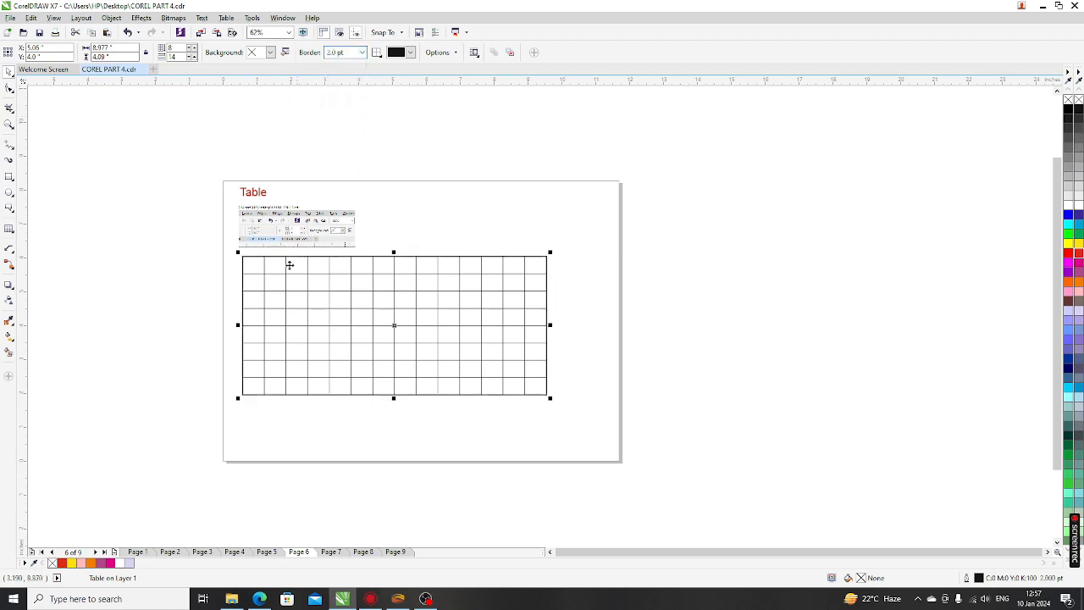
pyautogui.scroll(2, 243, 277)
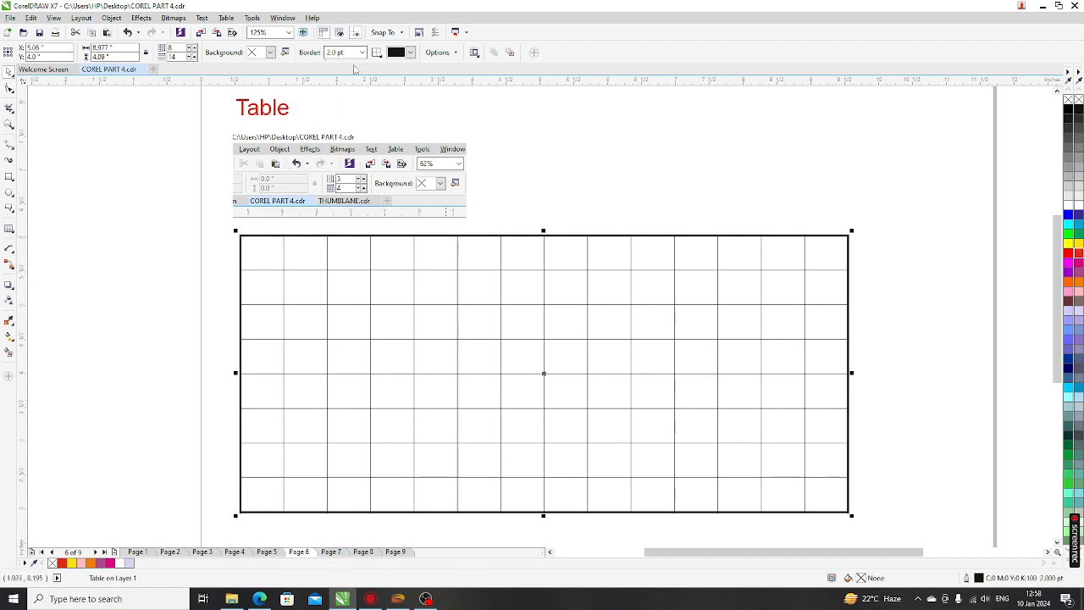
# Target the table's outer borders and colour them red
pyautogui.click(377, 52)
pyautogui.click(394, 66)
pyautogui.click(409, 53)
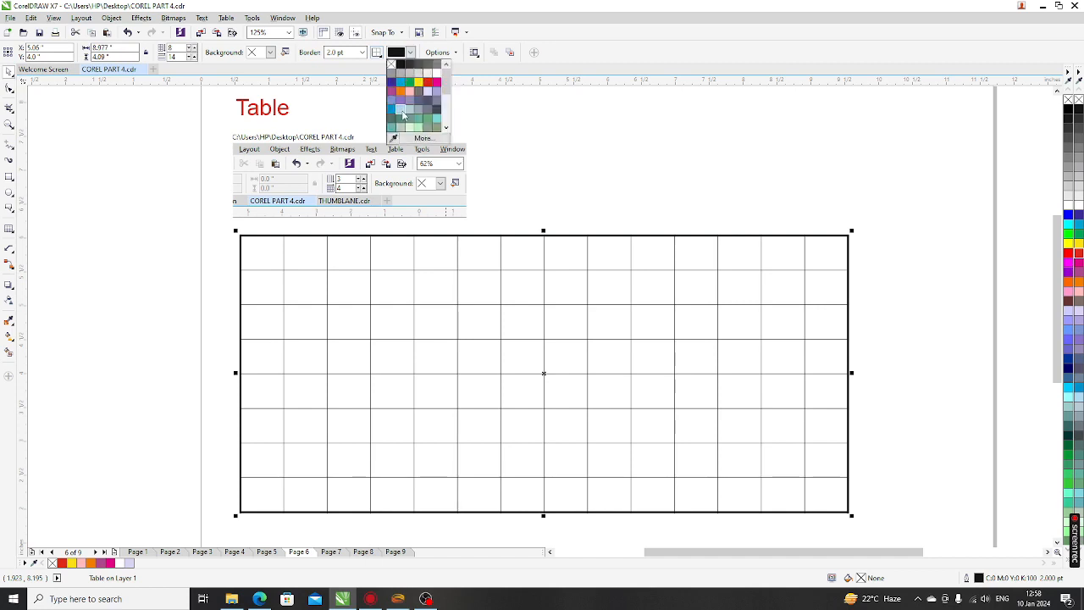
pyautogui.click(428, 82)
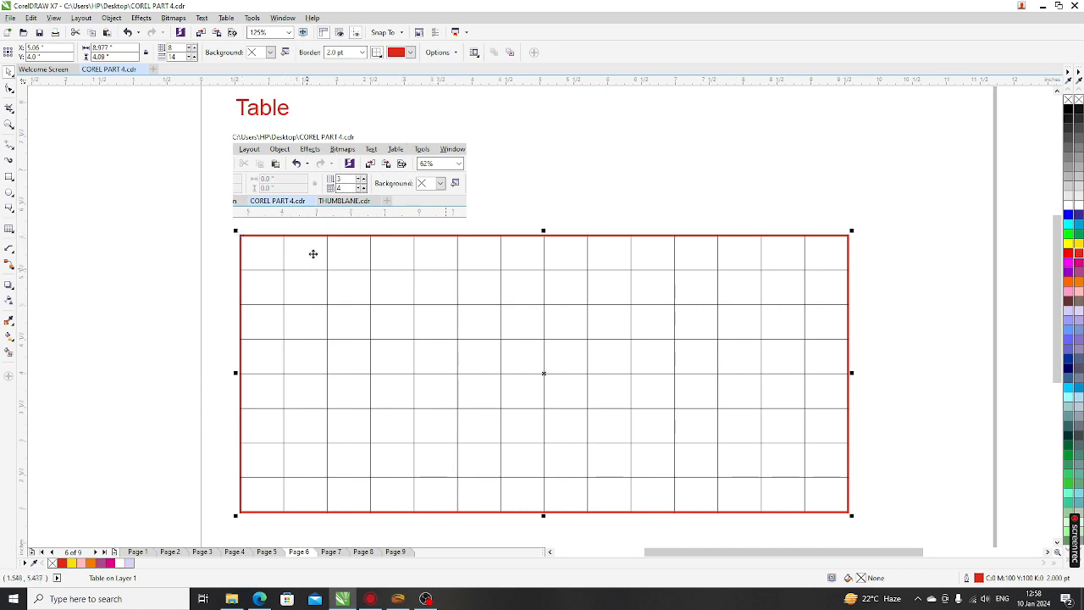
pyautogui.click(339, 53)
pyautogui.click(377, 53)
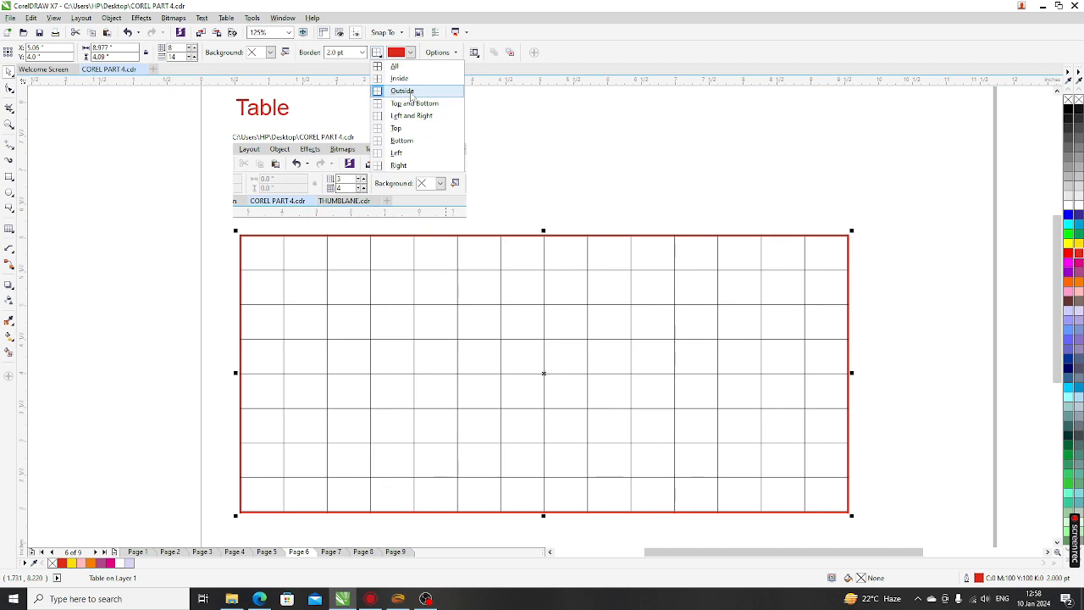
# Make all table lines, inner grid included, 3.0 pt and red
pyautogui.click(396, 66)
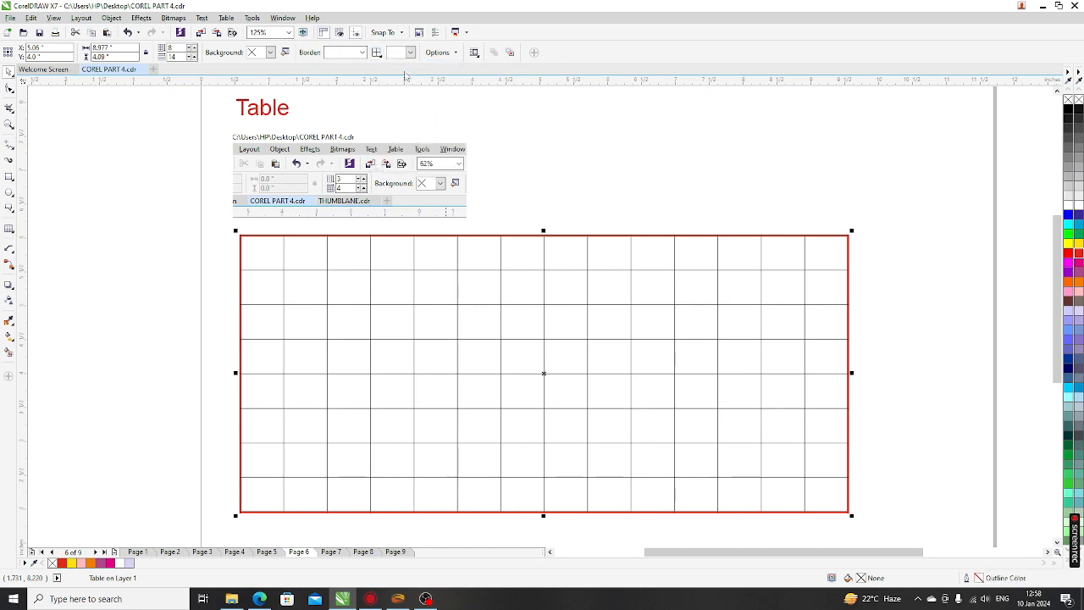
pyautogui.click(363, 53)
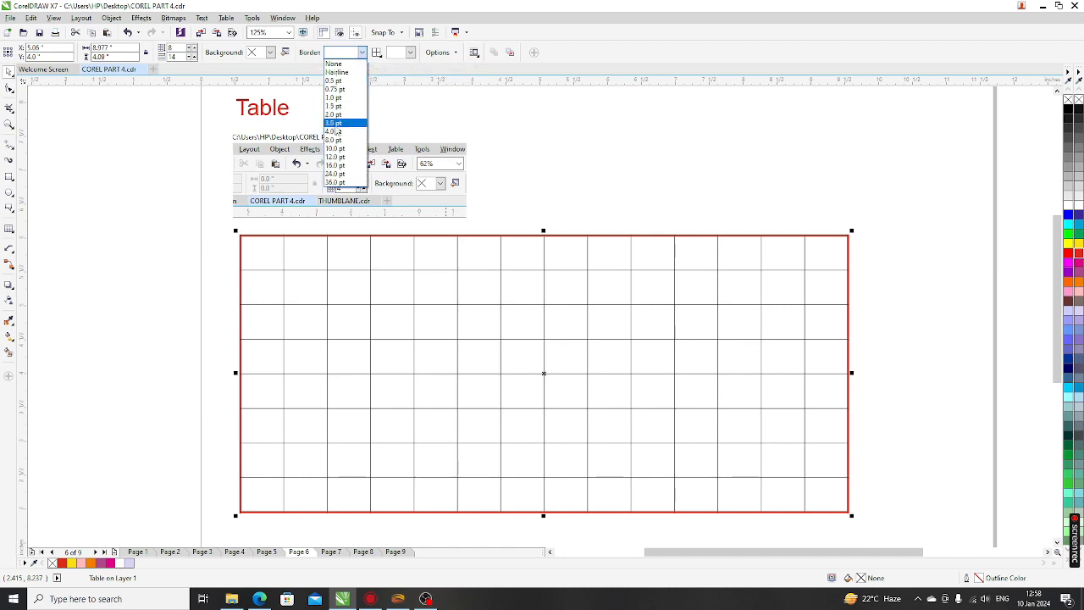
pyautogui.click(336, 126)
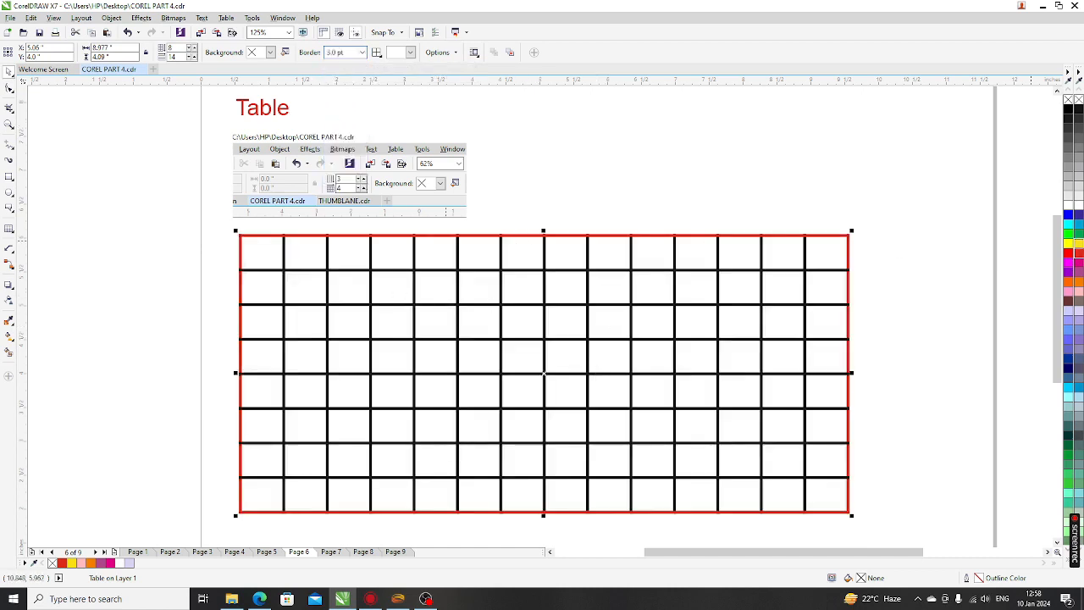
pyautogui.rightClick(1077, 258)
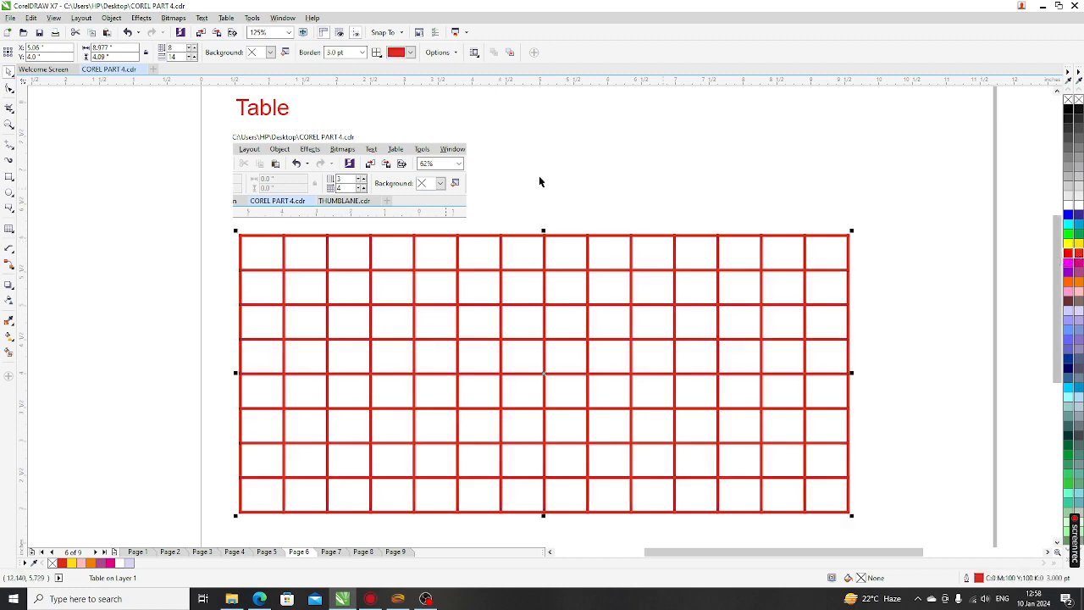
pyautogui.click(376, 53)
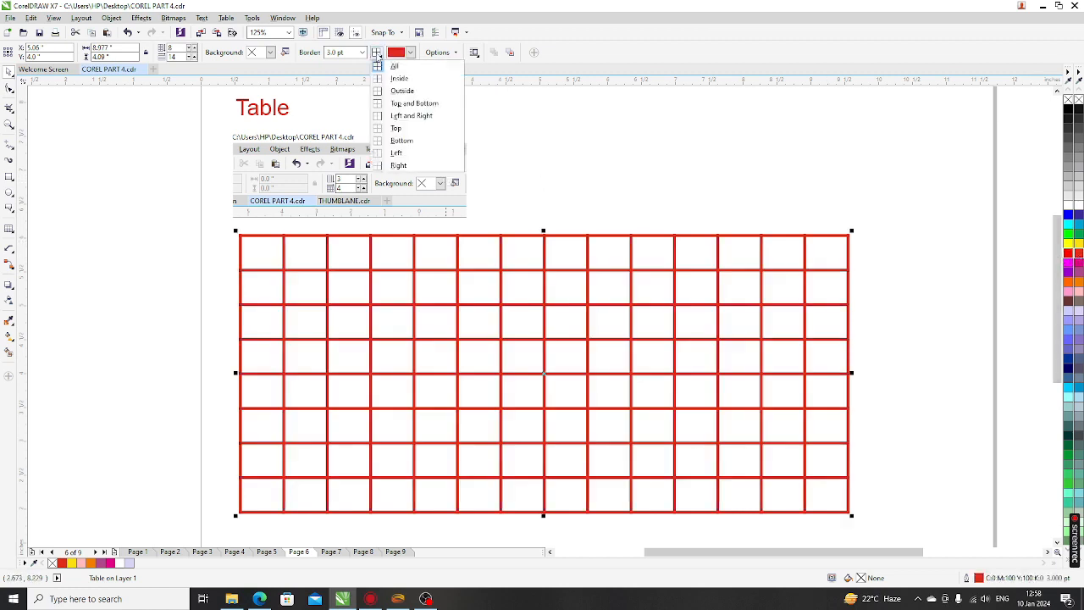
# Set the table's top and bottom borders to 16.0 pt
pyautogui.click(414, 104)
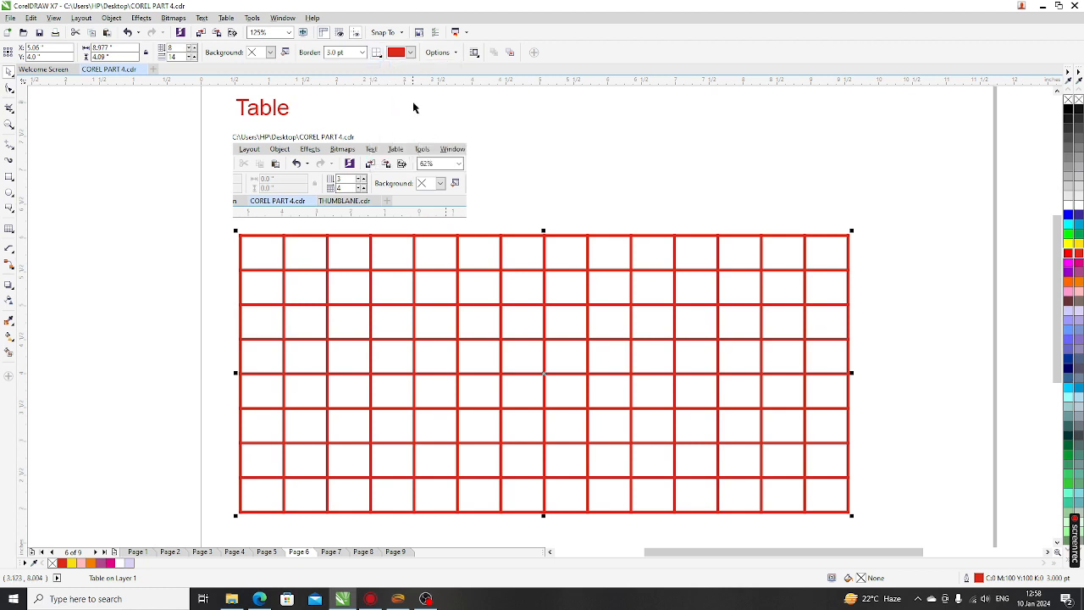
pyautogui.click(363, 53)
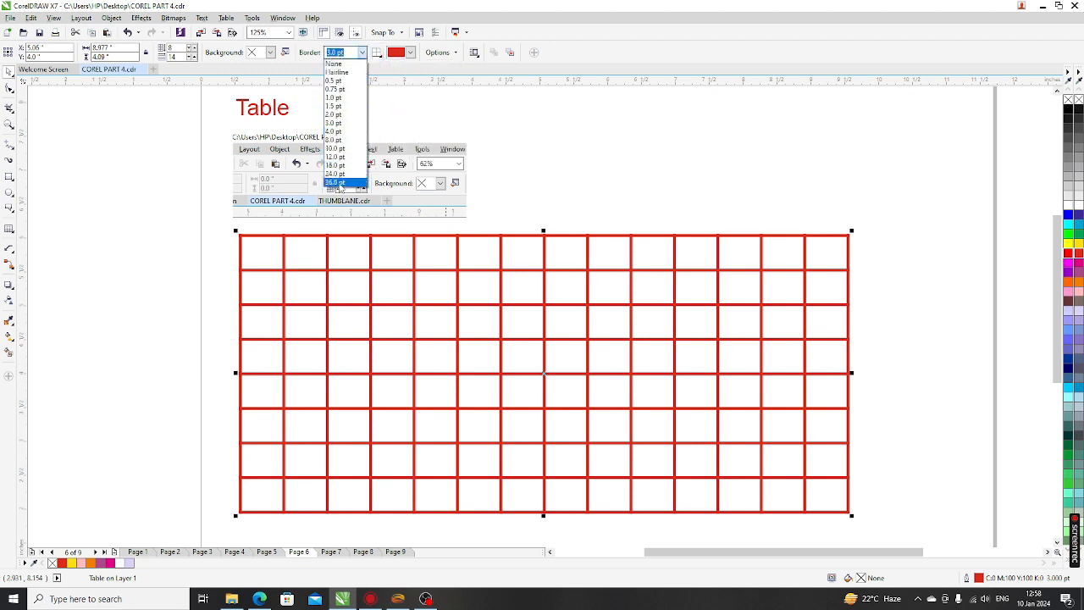
pyautogui.click(336, 165)
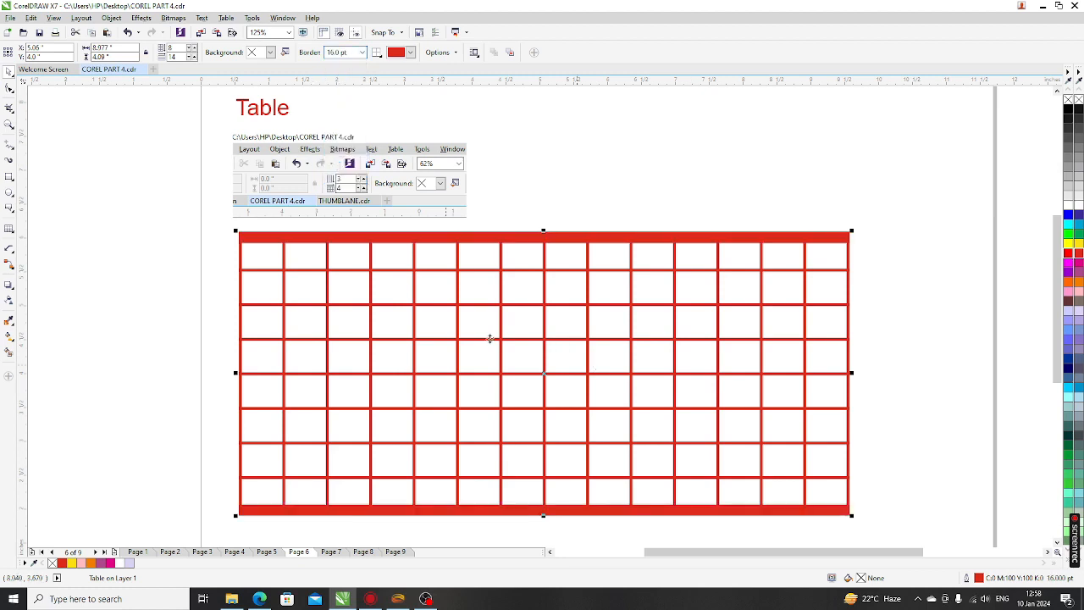
# Reselect the table and target its top and bottom borders again
pyautogui.click(377, 53)
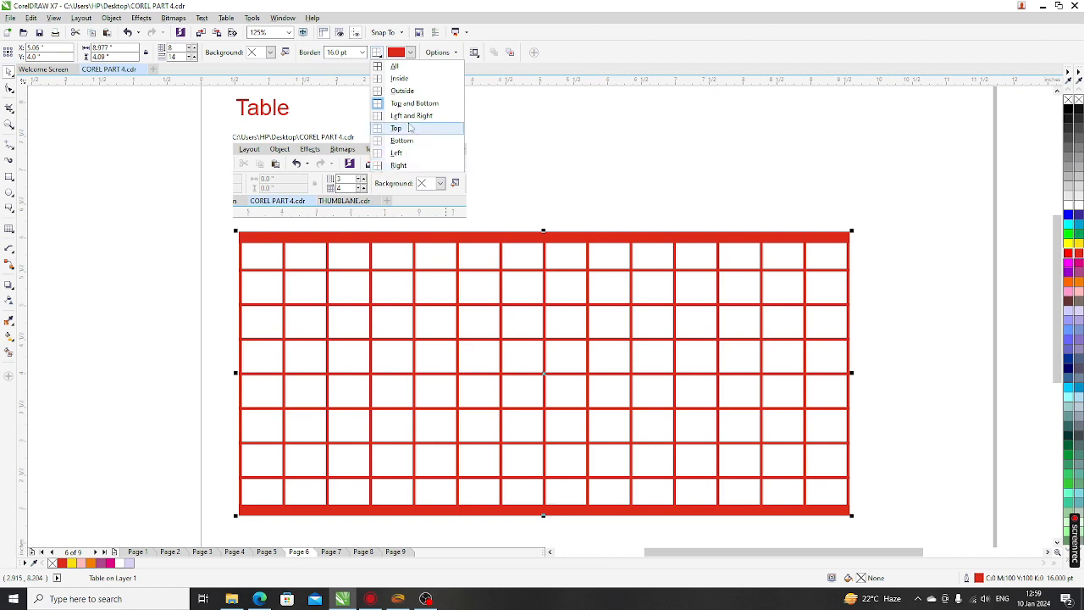
pyautogui.click(510, 183)
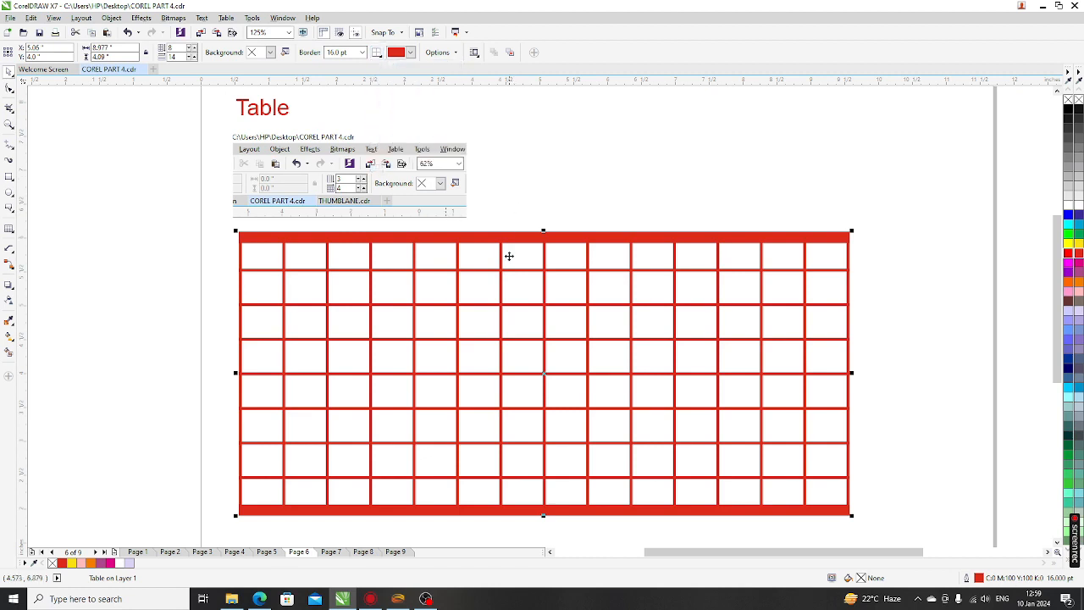
pyautogui.click(512, 213)
pyautogui.click(471, 227)
pyautogui.click(377, 53)
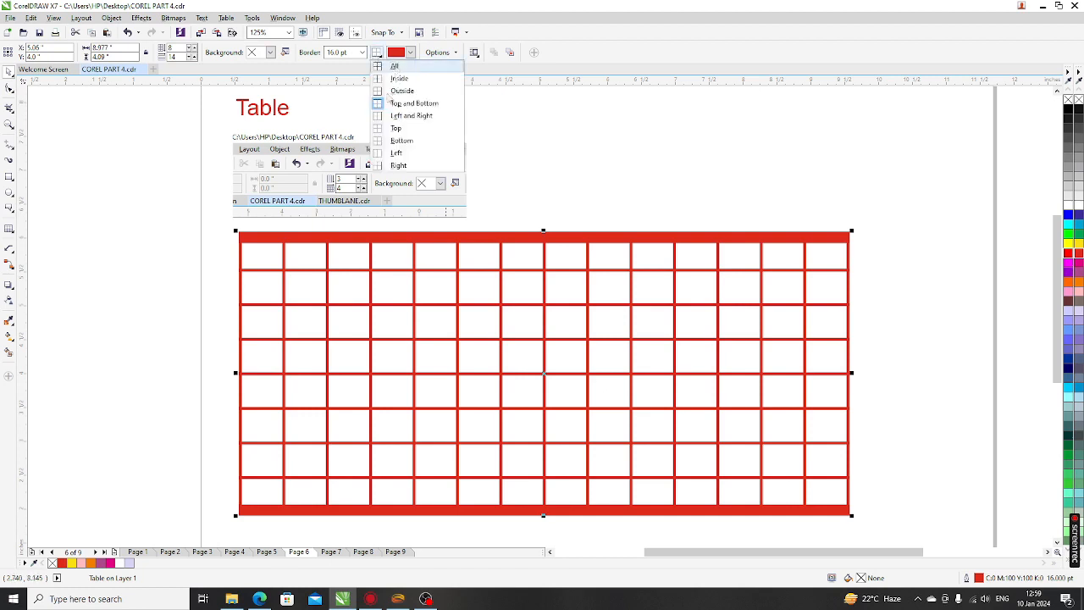
pyautogui.click(390, 103)
pyautogui.click(362, 53)
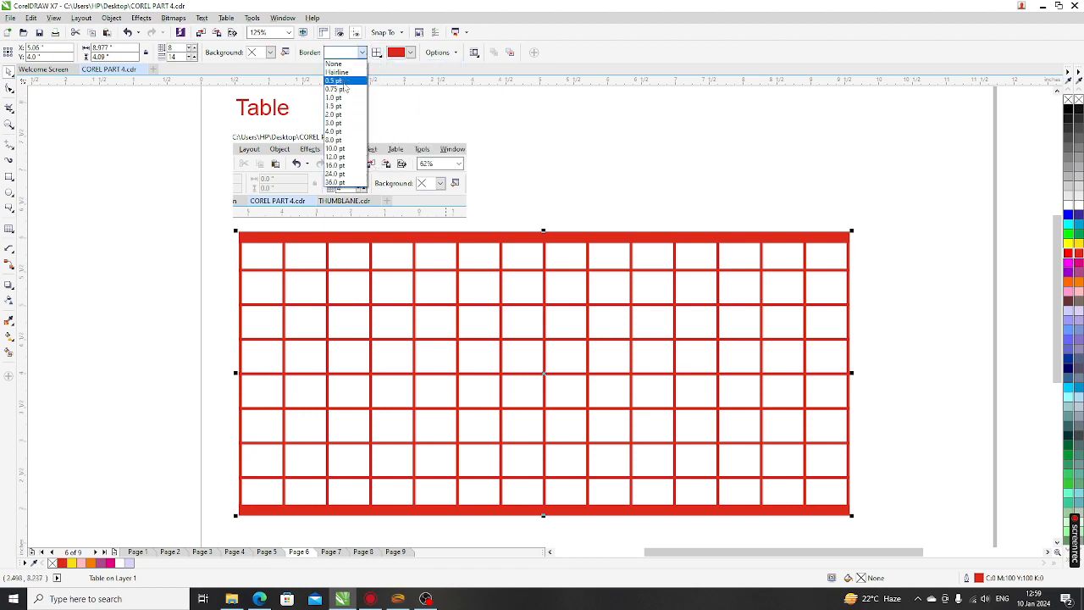
# Remove the thick top and bottom borders and make the lines black at 1.0 pt
pyautogui.click(334, 64)
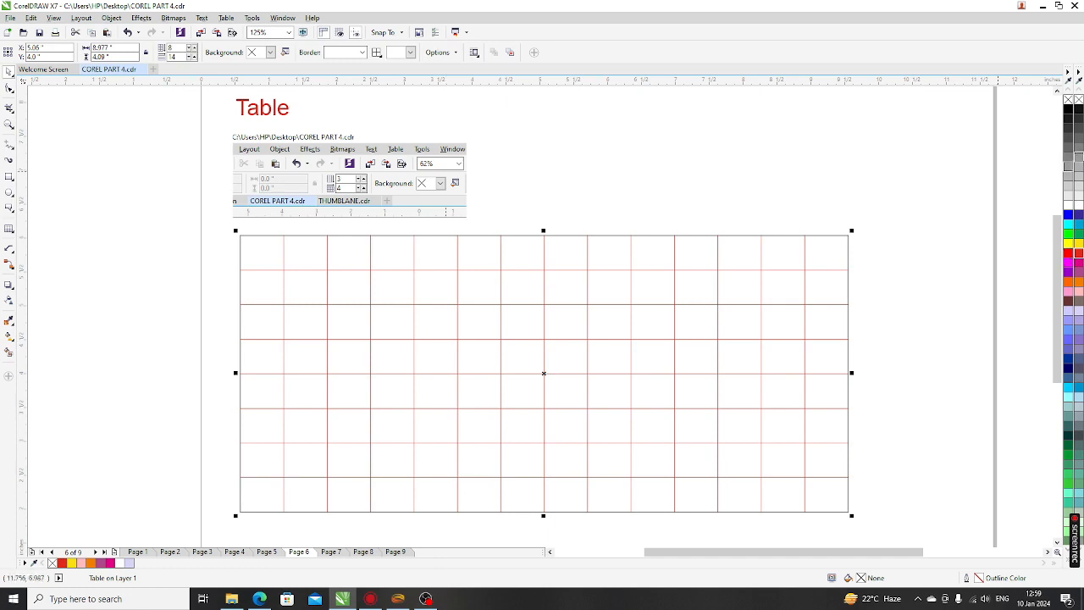
pyautogui.rightClick(1070, 110)
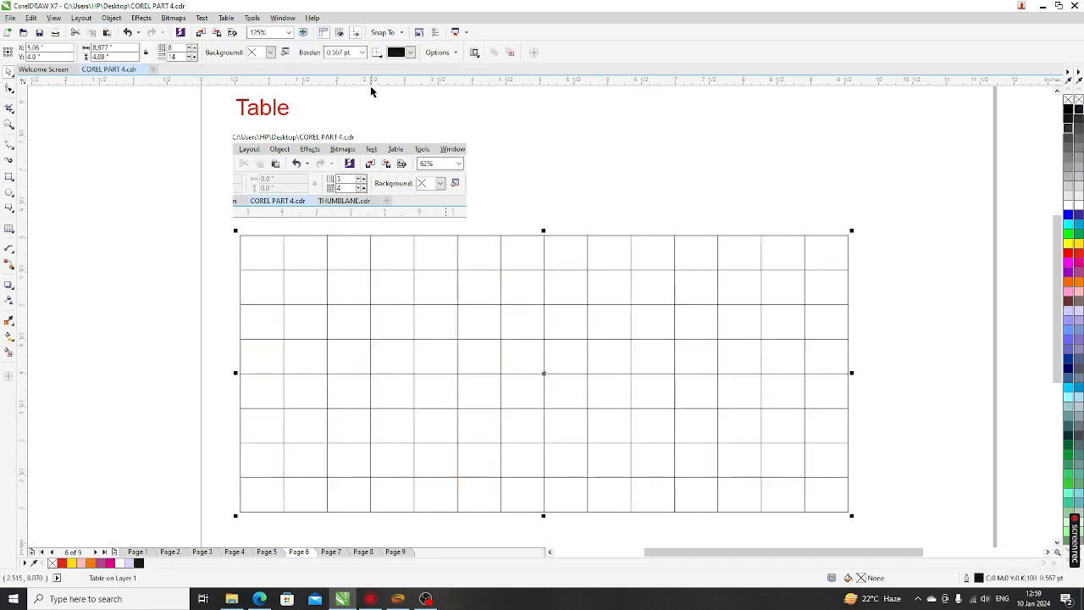
pyautogui.click(361, 53)
pyautogui.click(348, 138)
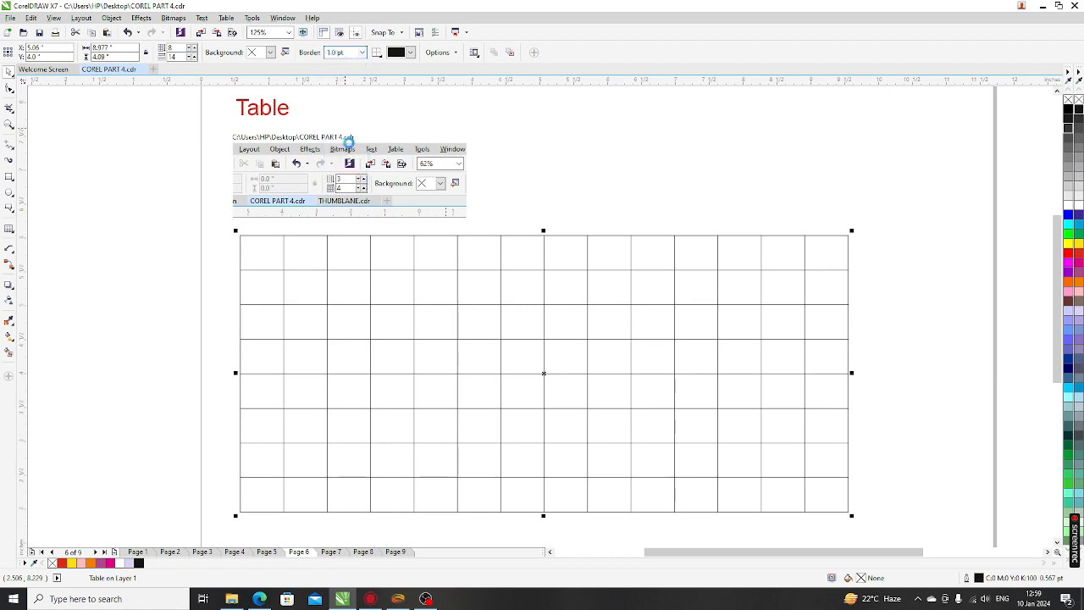
# Apply a 1.0 pt border to all table lines
pyautogui.click(376, 52)
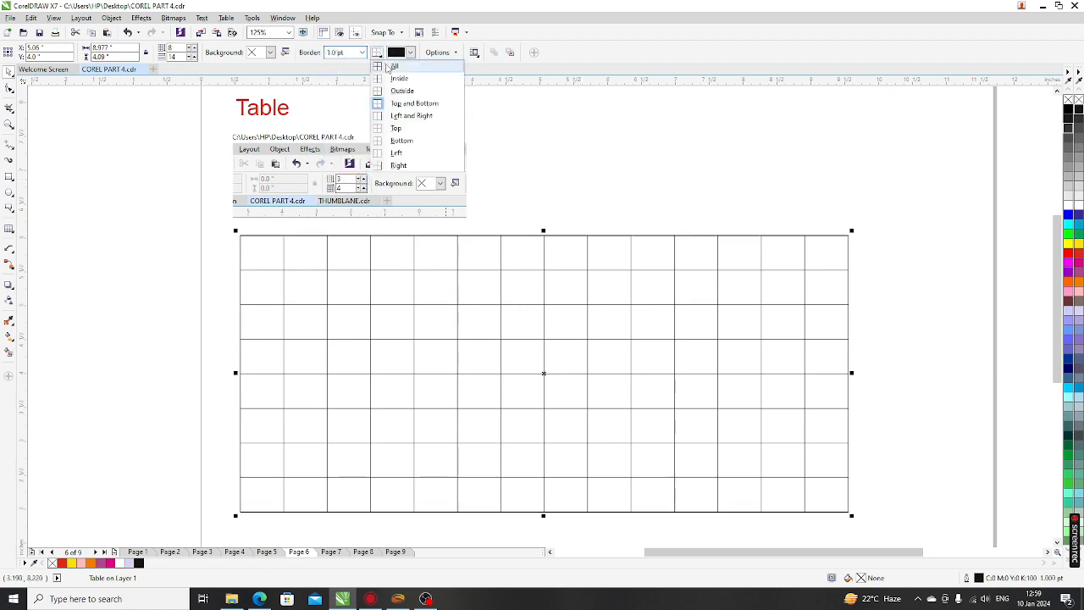
pyautogui.click(392, 66)
pyautogui.click(362, 52)
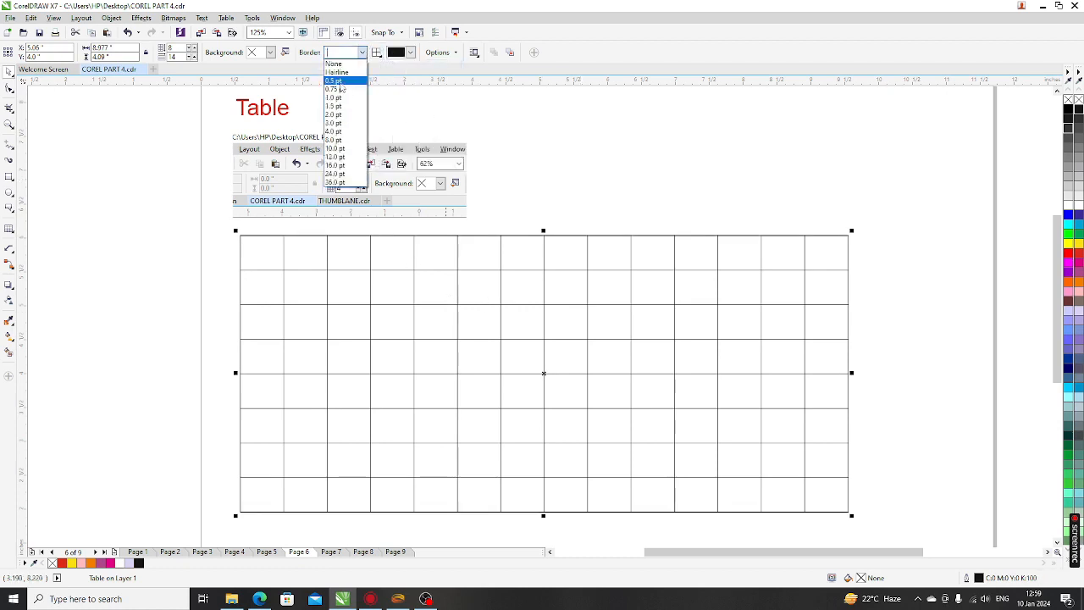
pyautogui.click(341, 98)
# Stretch the table wider and taller by dragging its corner and bottom-middle handles
pyautogui.click(581, 214)
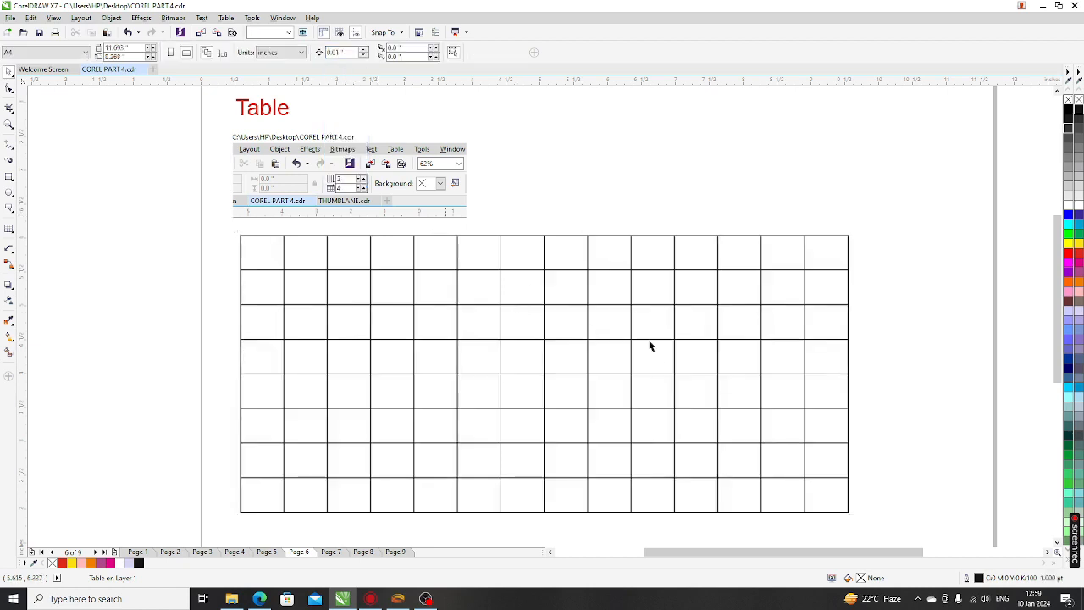
pyautogui.scroll(-2, 471, 335)
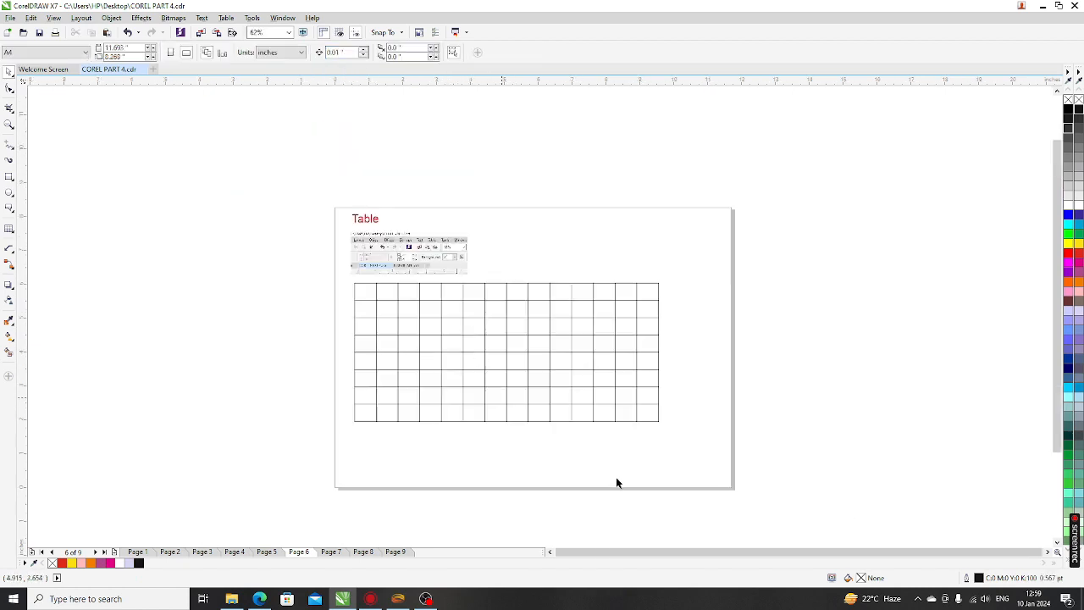
pyautogui.click(641, 419)
pyautogui.moveTo(700, 454); pyautogui.dragTo(719, 466)
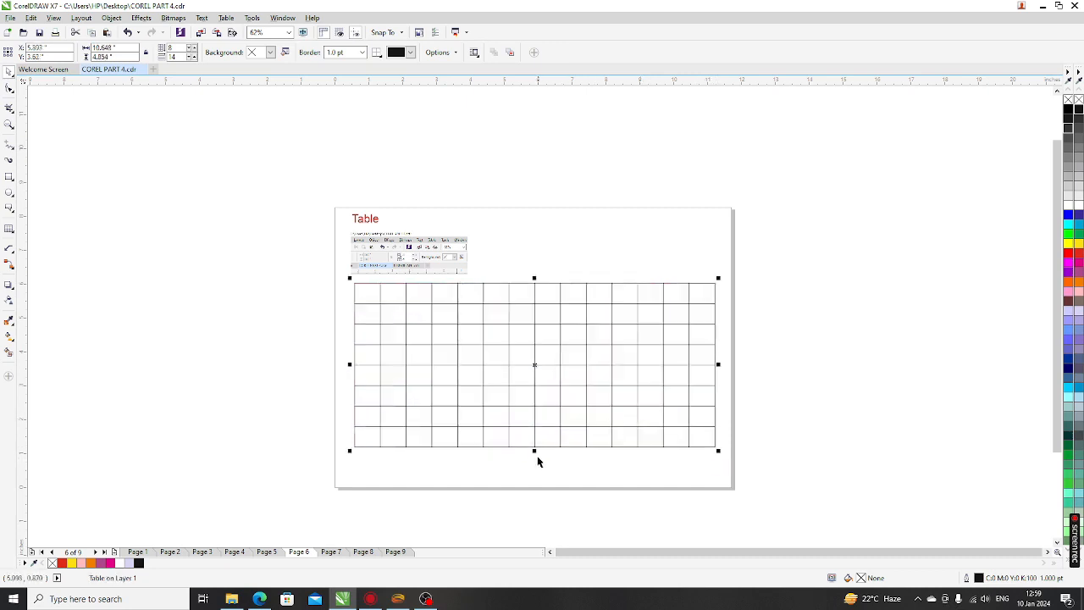
pyautogui.moveTo(534, 450); pyautogui.dragTo(535, 475)
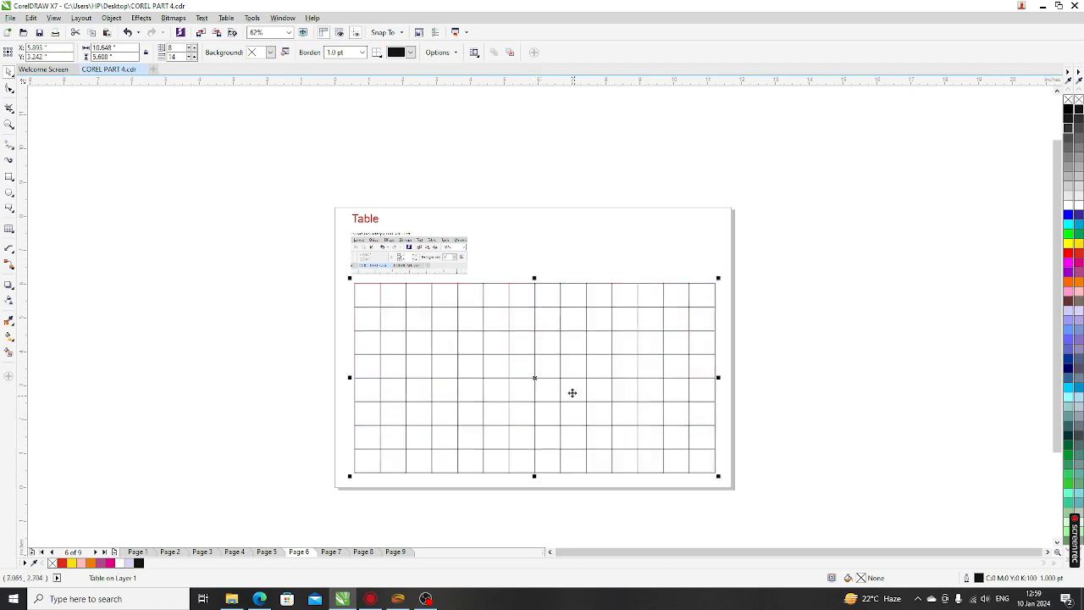
pyautogui.click(532, 245)
pyautogui.click(457, 391)
pyautogui.scroll(2, 382, 314)
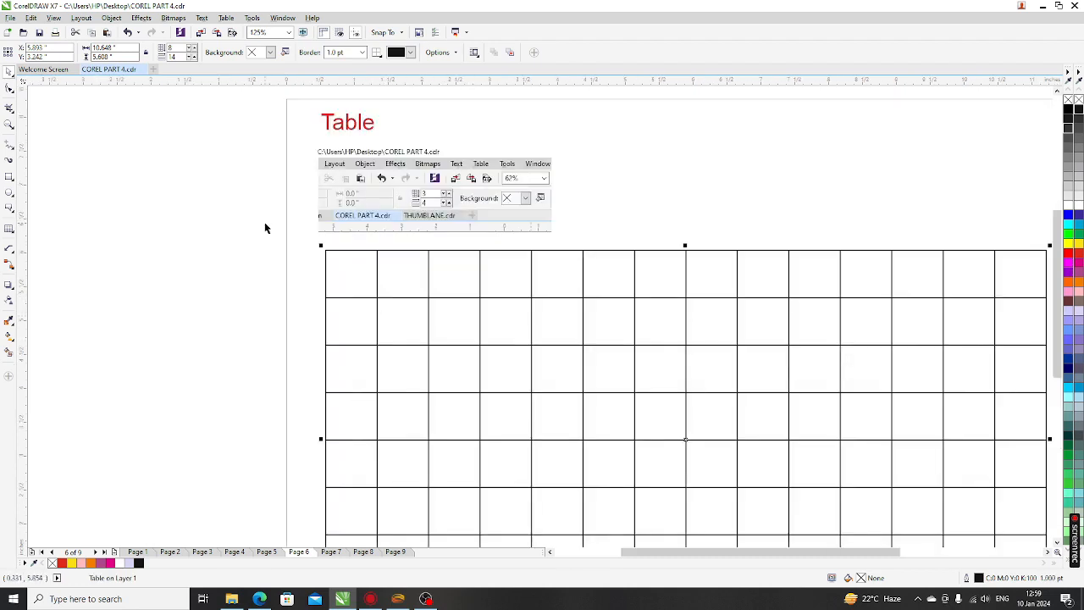
pyautogui.scroll(-2, 265, 227)
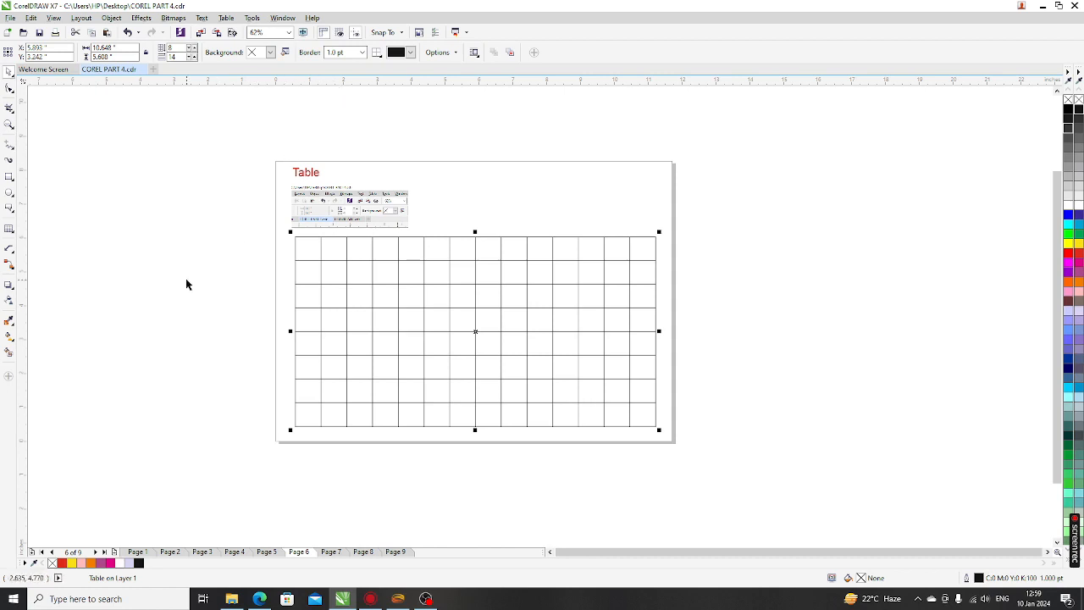
# Ungroup the table grid into separate lines
pyautogui.click(238, 144)
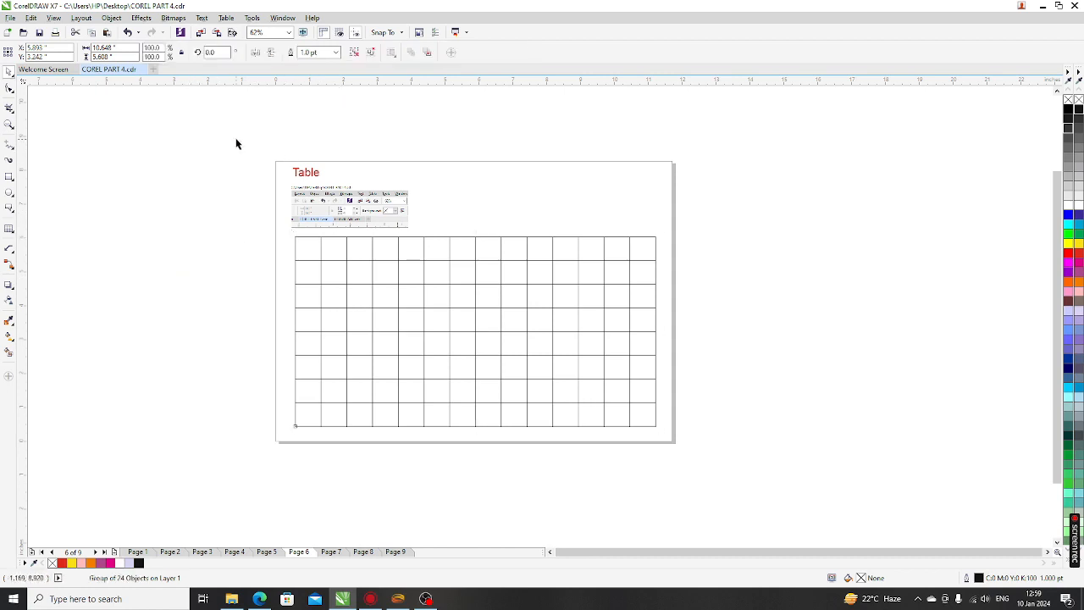
pyautogui.click(438, 237)
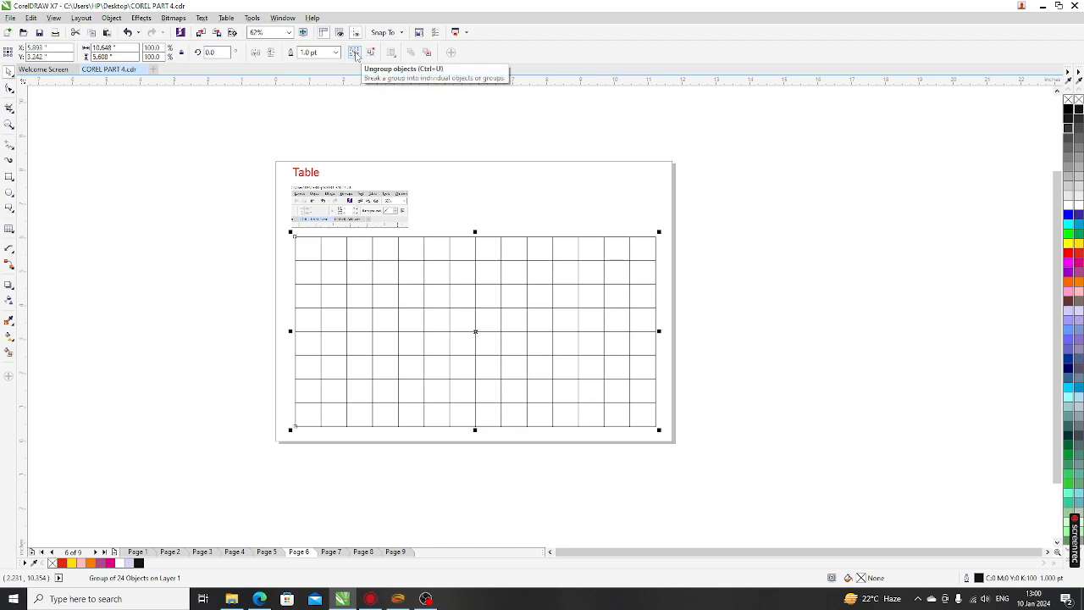
pyautogui.click(357, 56)
pyautogui.click(382, 325)
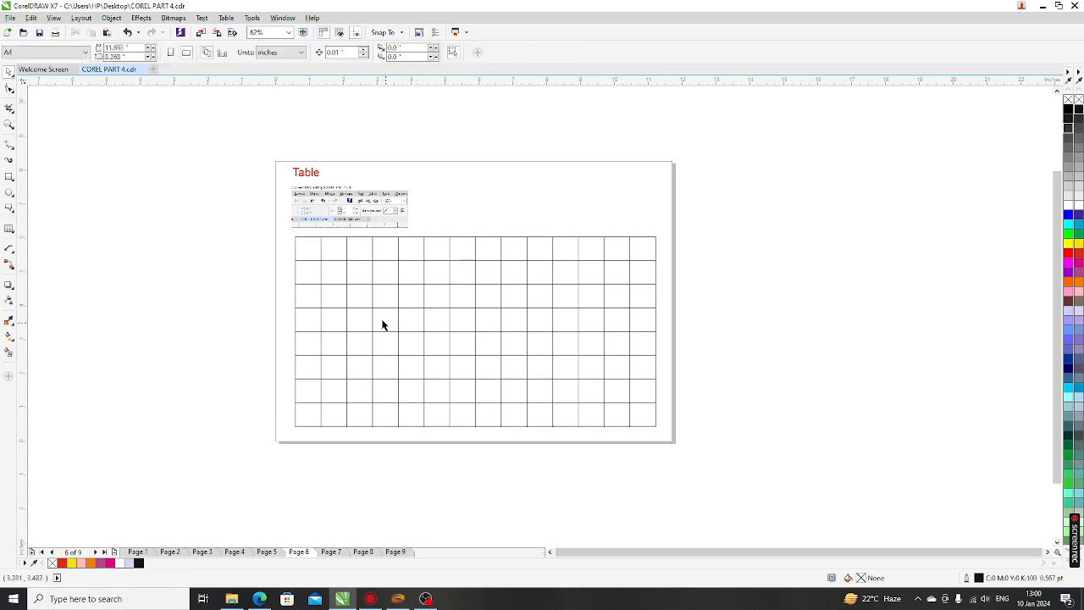
# Nudge one inner vertical grid line slightly left
pyautogui.click(346, 249)
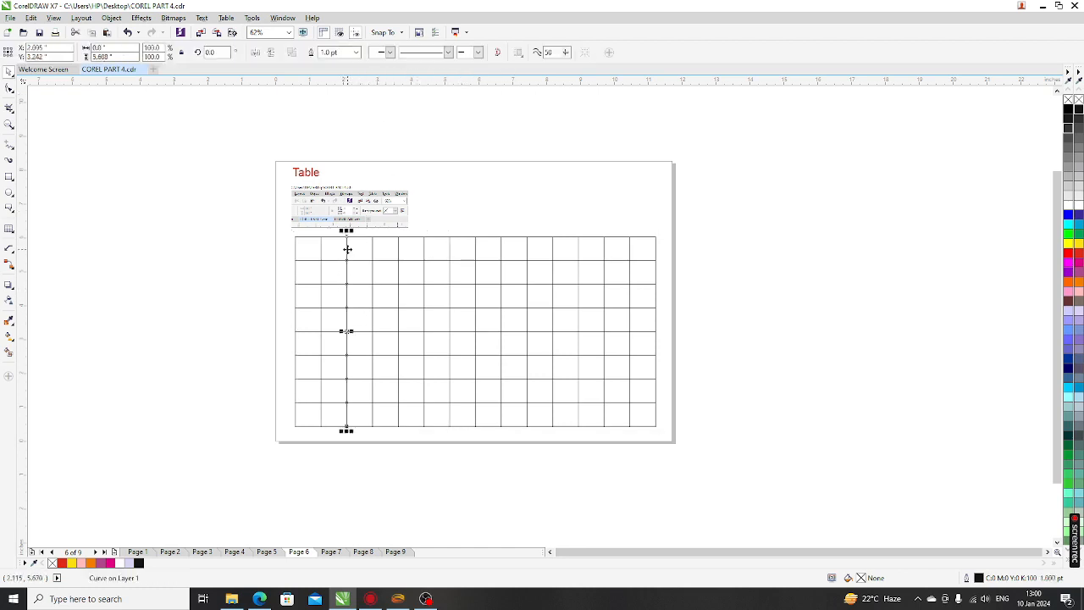
pyautogui.scroll(4, 346, 249)
pyautogui.scroll(-2, 399, 182)
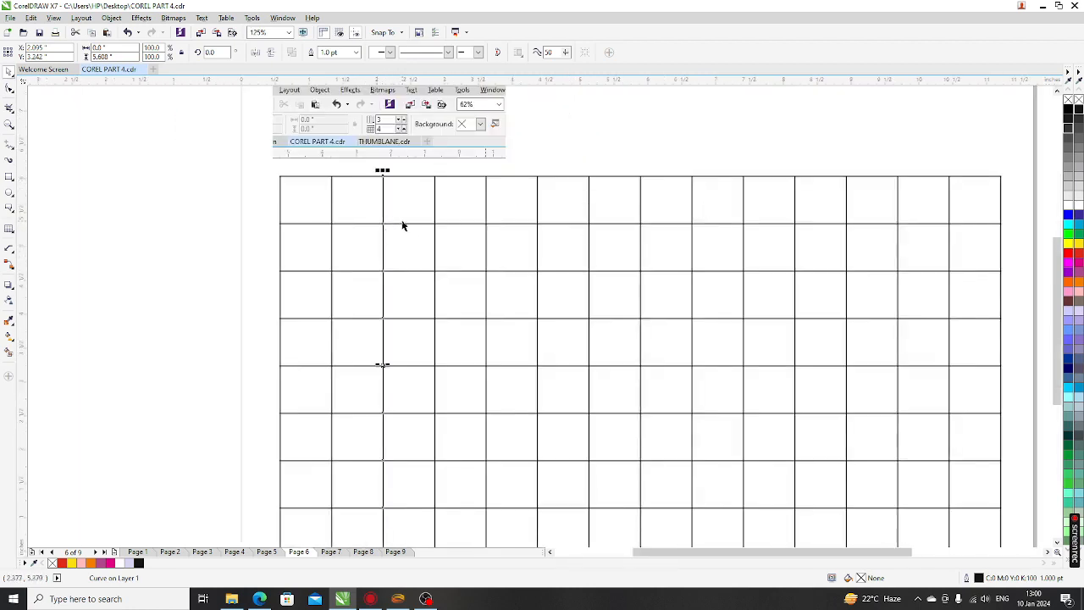
pyautogui.press('Left')
pyautogui.press('Left')
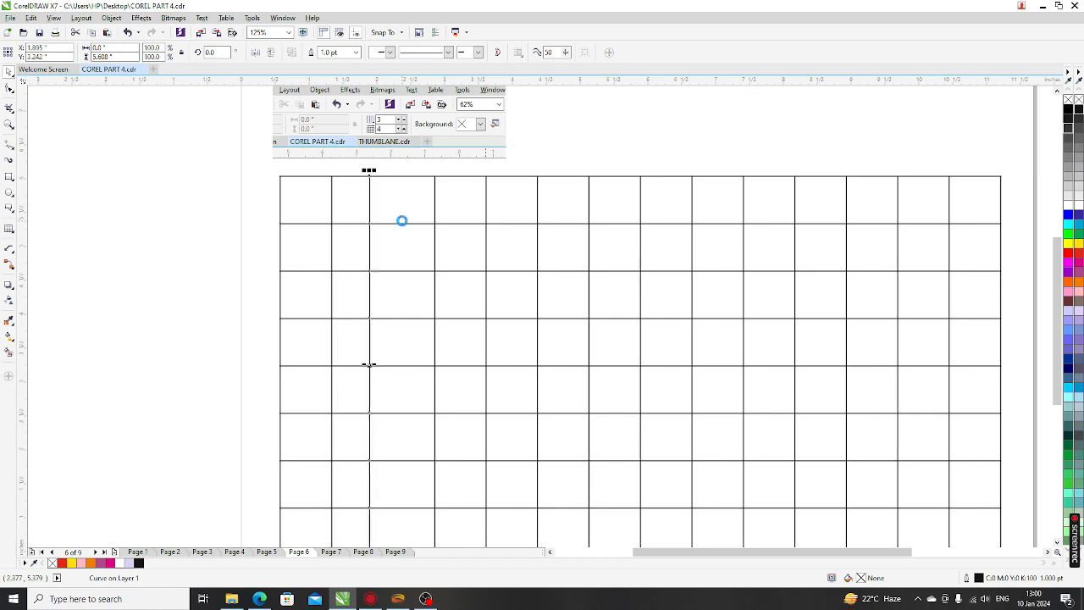
pyautogui.scroll(-2, 360, 191)
pyautogui.click(737, 341)
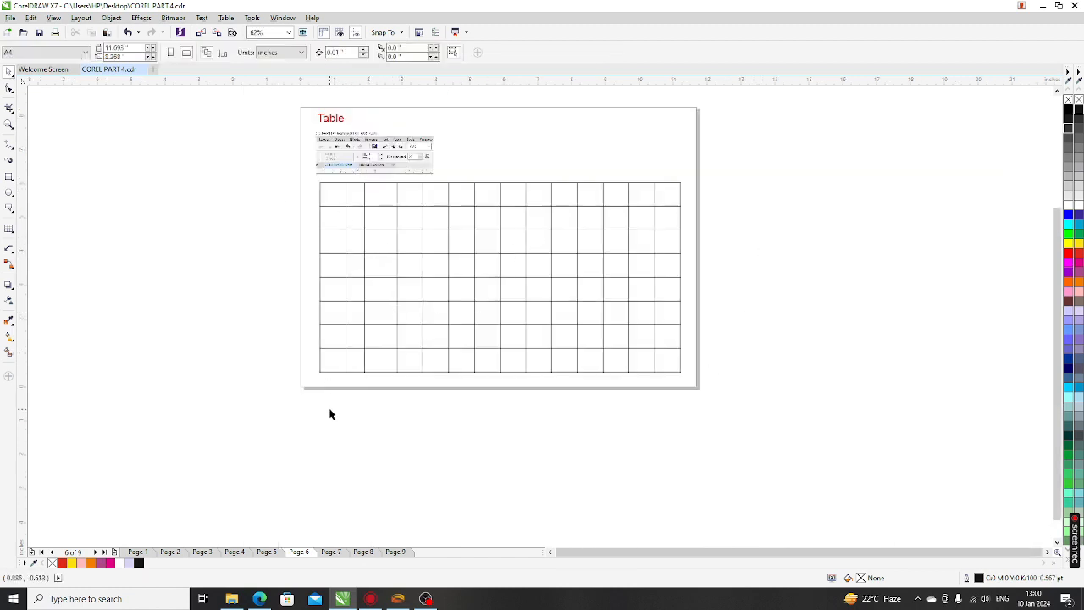
# Select the grid lines together and scale them narrower toward the left
pyautogui.moveTo(329, 412); pyautogui.dragTo(643, 177)
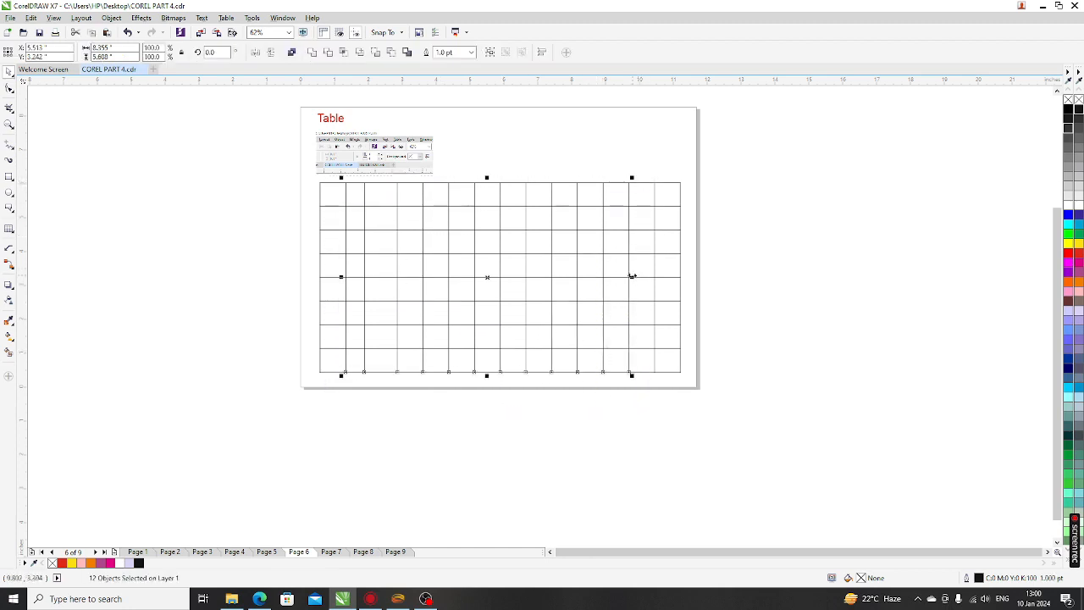
pyautogui.moveTo(632, 276); pyautogui.dragTo(530, 278)
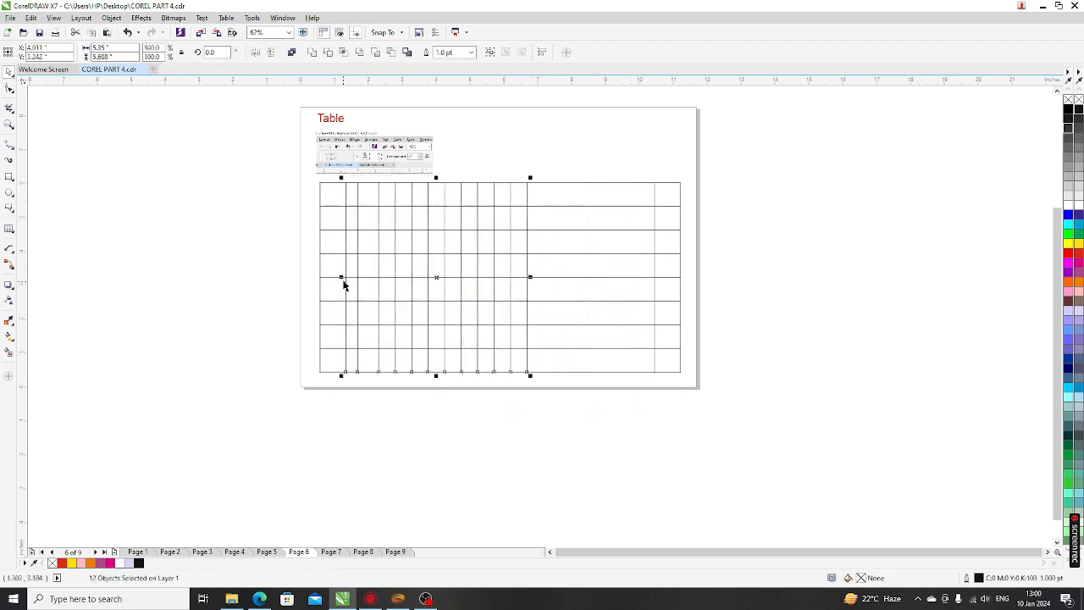
pyautogui.moveTo(342, 285); pyautogui.dragTo(331, 287)
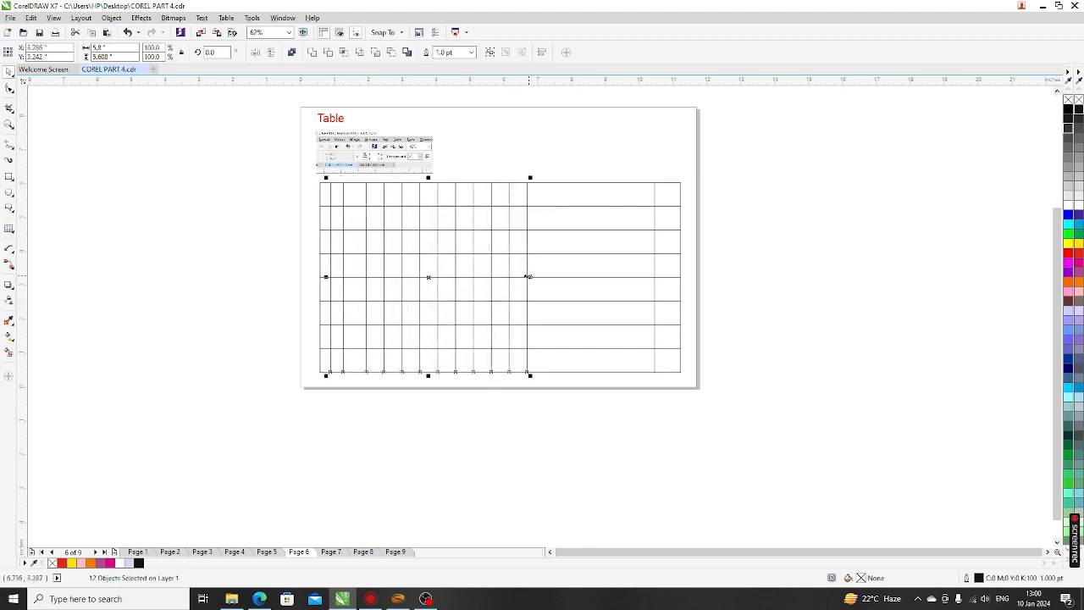
pyautogui.moveTo(529, 276); pyautogui.dragTo(496, 279)
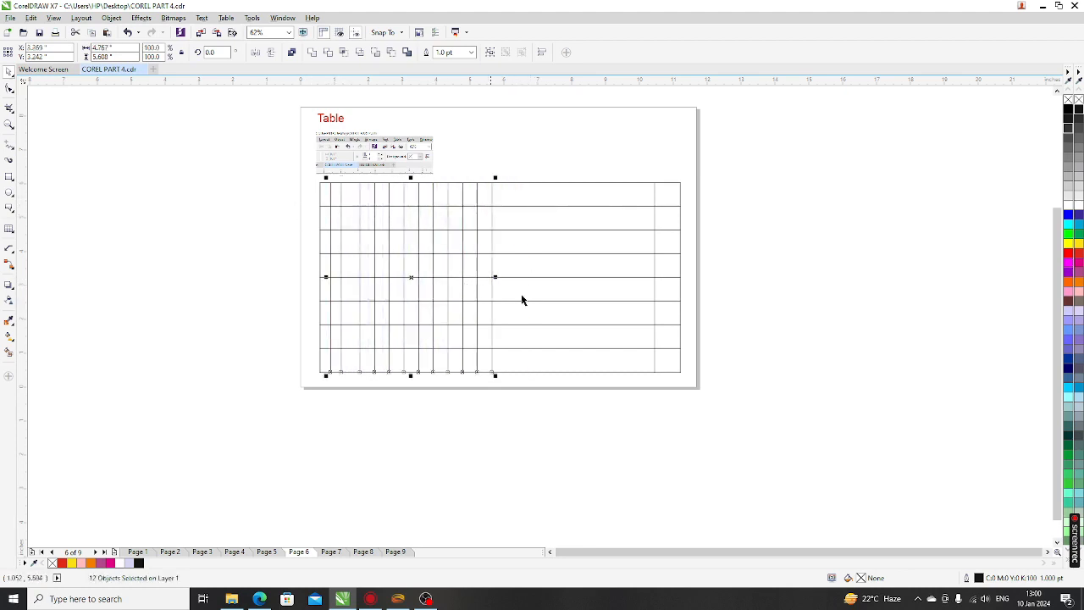
pyautogui.click(691, 387)
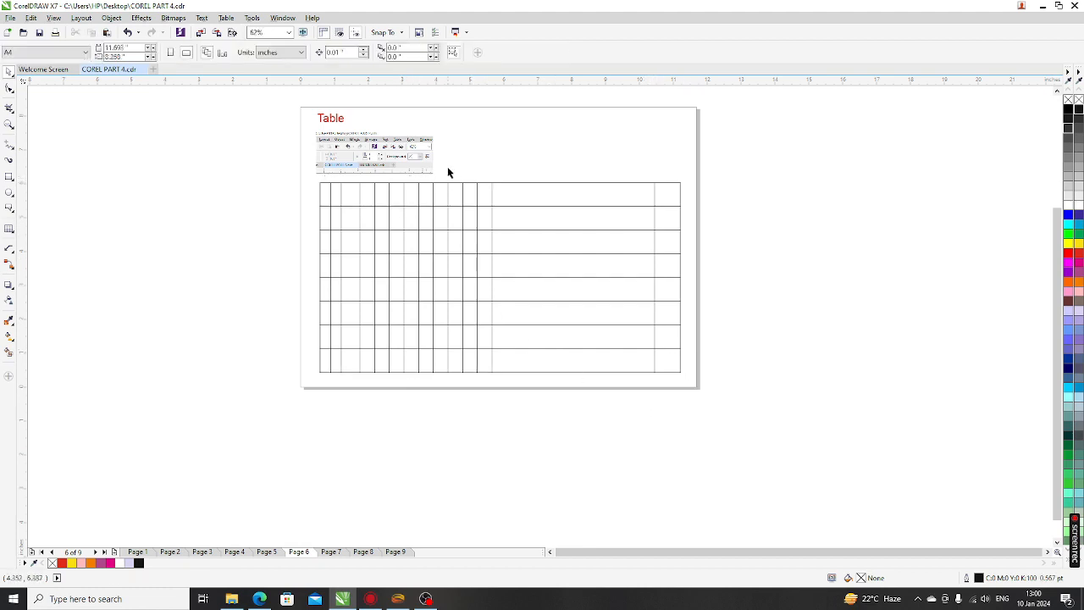
# Nudge the four middle vertical lines two steps to the right
pyautogui.moveTo(442, 174); pyautogui.dragTo(560, 423)
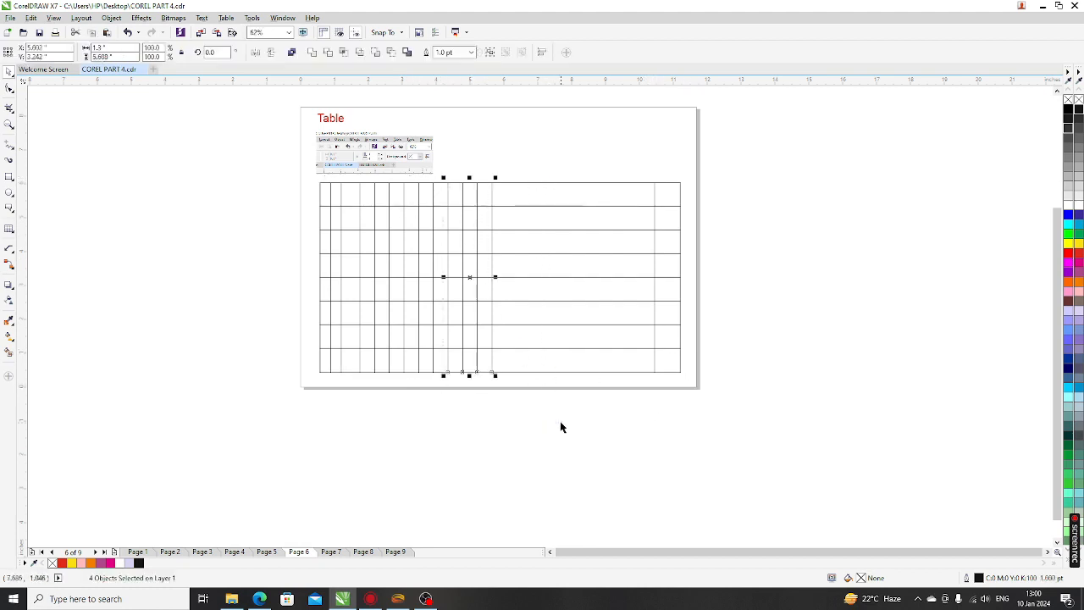
pyautogui.press('Right')
pyautogui.press('Right')
pyautogui.press('Right')
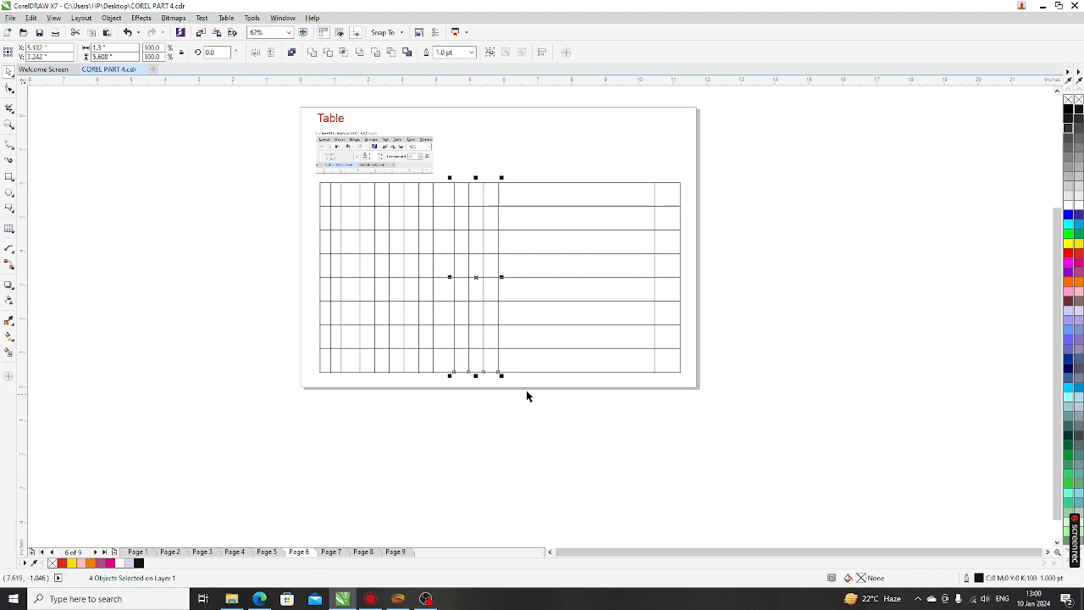
pyautogui.press('Right')
pyautogui.press('Right')
pyautogui.click(551, 392)
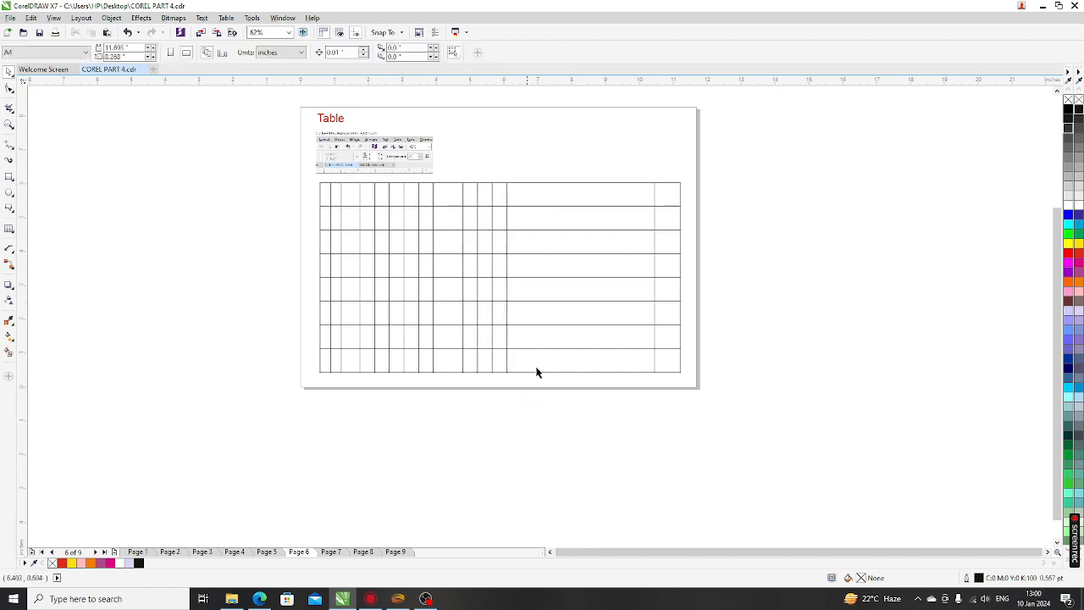
pyautogui.scroll(2, 337, 172)
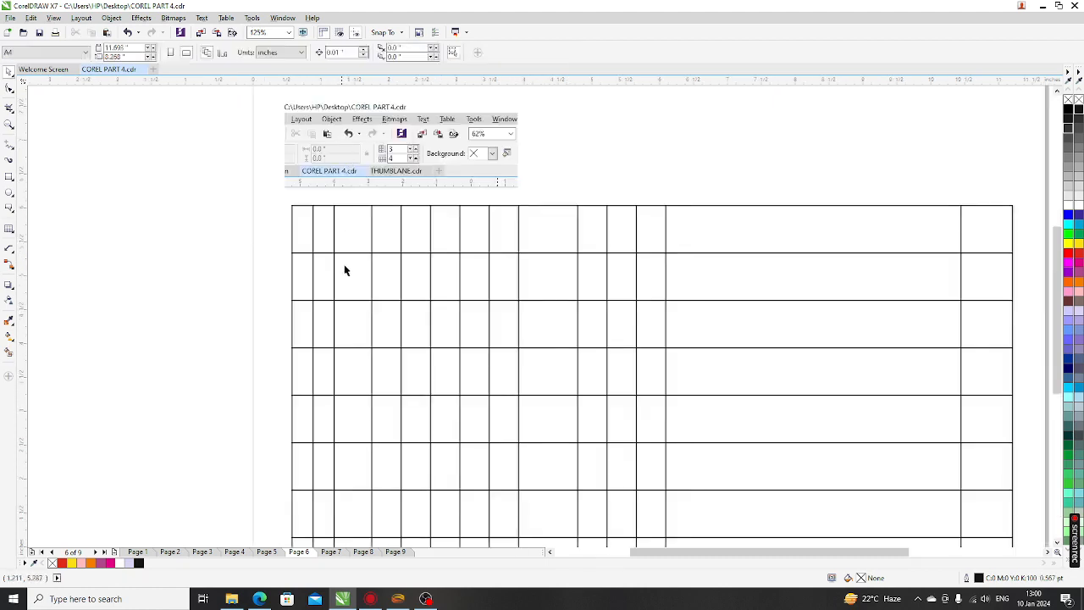
pyautogui.scroll(-2, 343, 240)
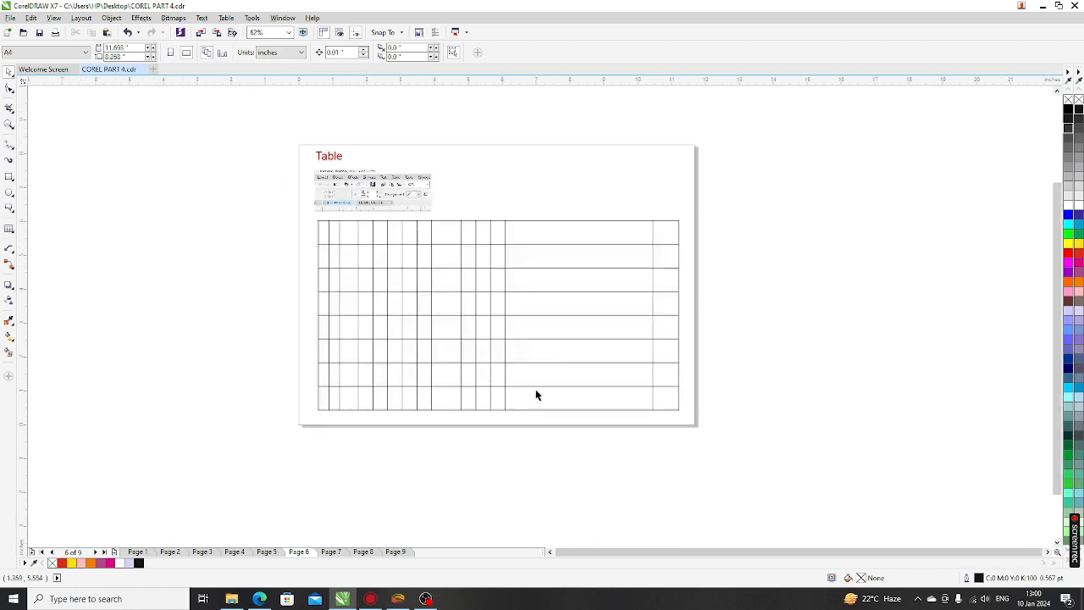
pyautogui.scroll(2, 435, 485)
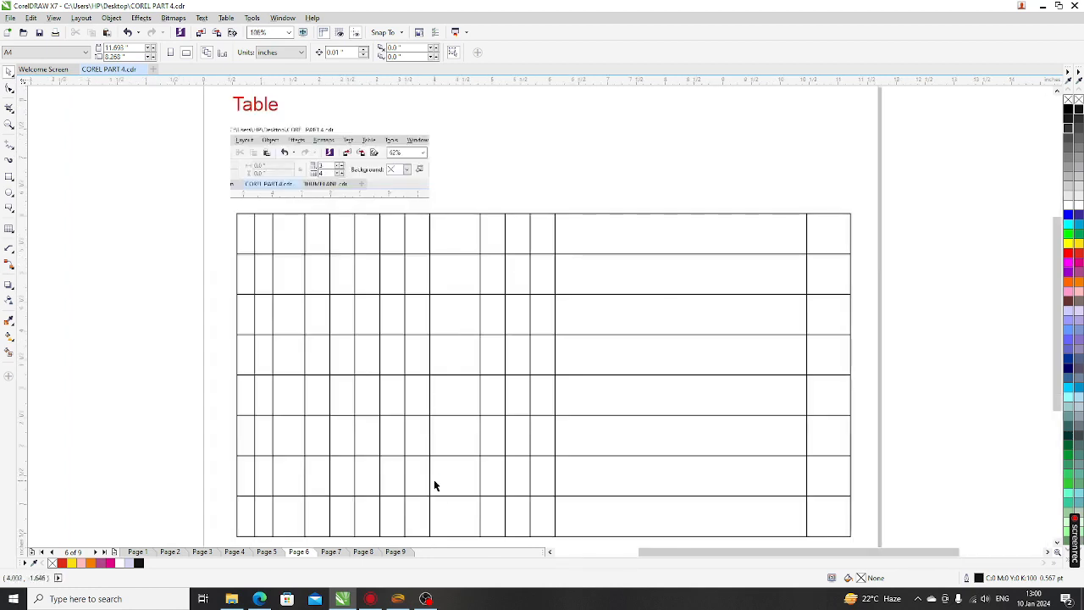
pyautogui.click(394, 551)
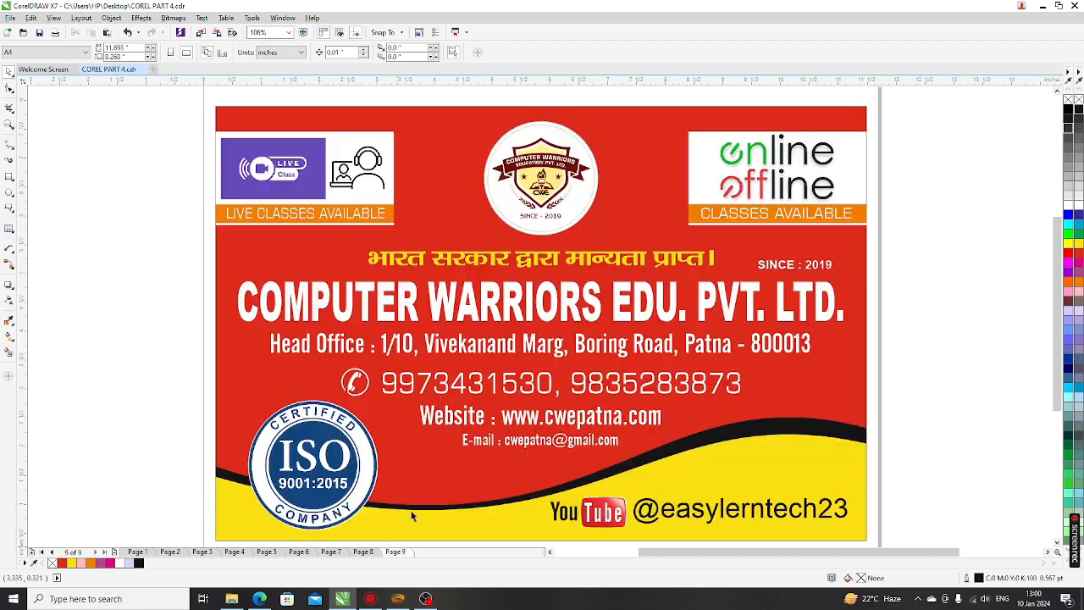
pyautogui.scroll(1, 439, 433)
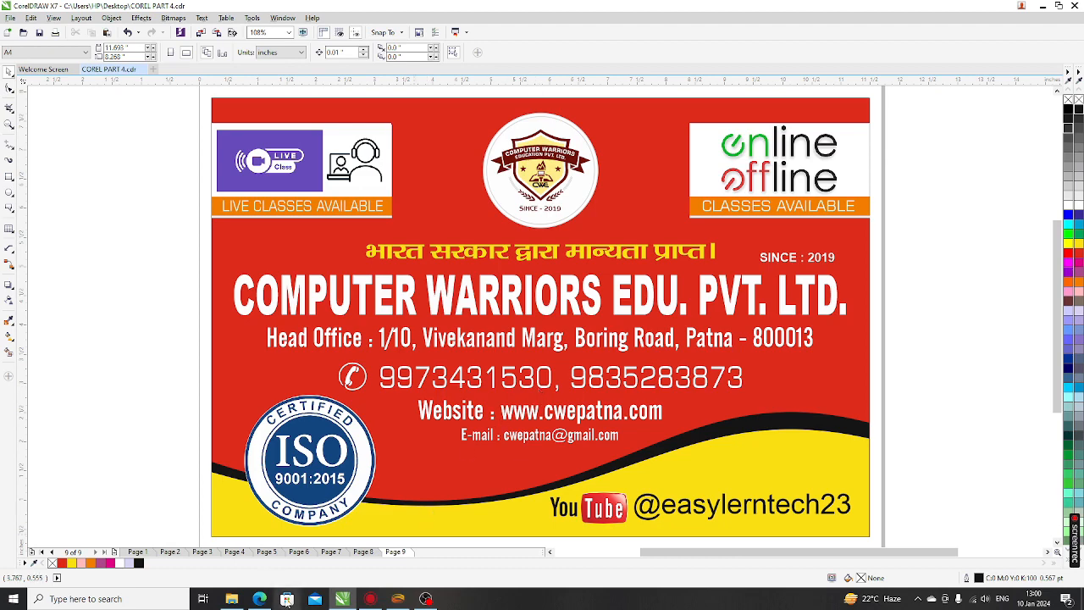
pyautogui.click(245, 555)
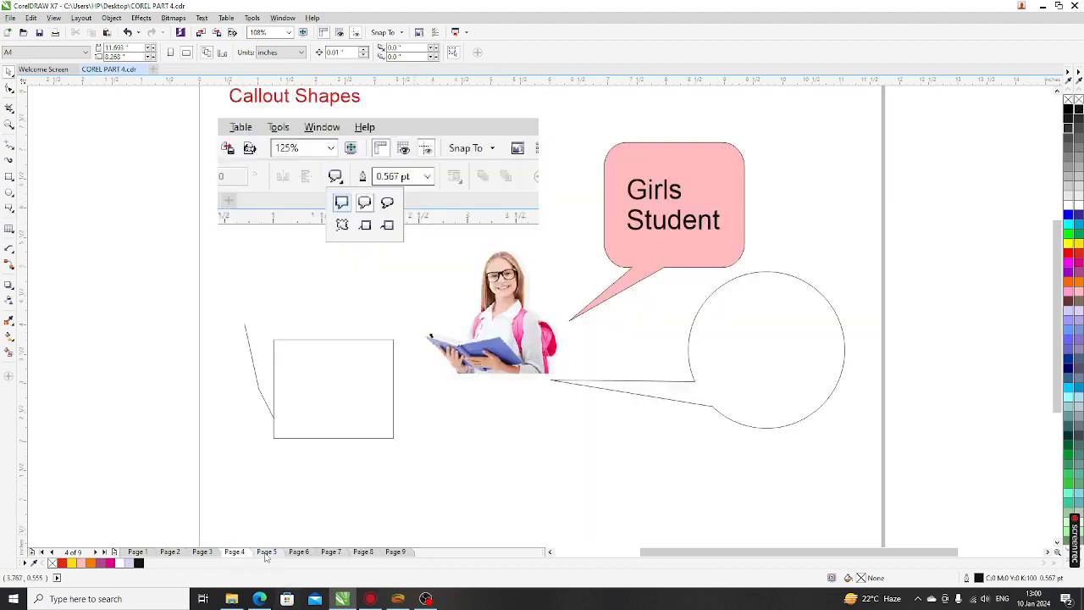
pyautogui.click(266, 551)
pyautogui.scroll(-2, 372, 397)
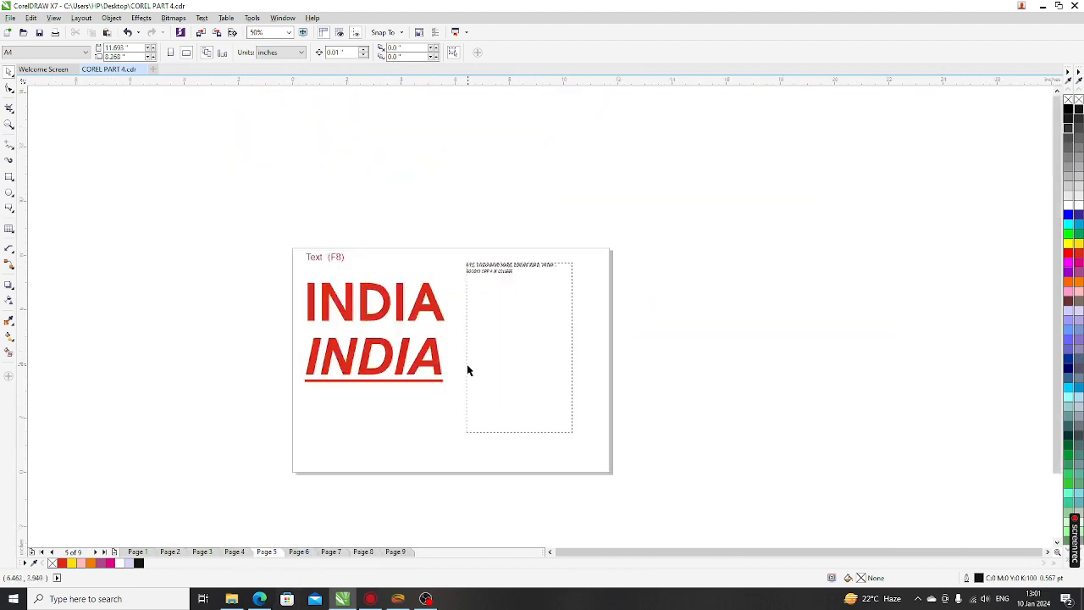
pyautogui.scroll(2, 467, 369)
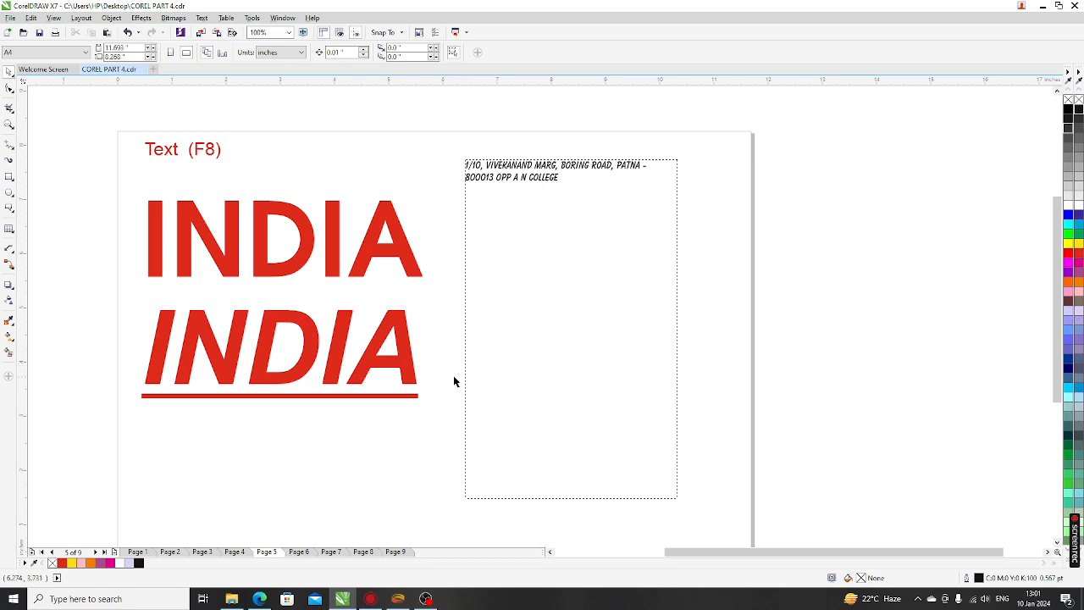
pyautogui.click(298, 552)
pyautogui.scroll(-2, 418, 320)
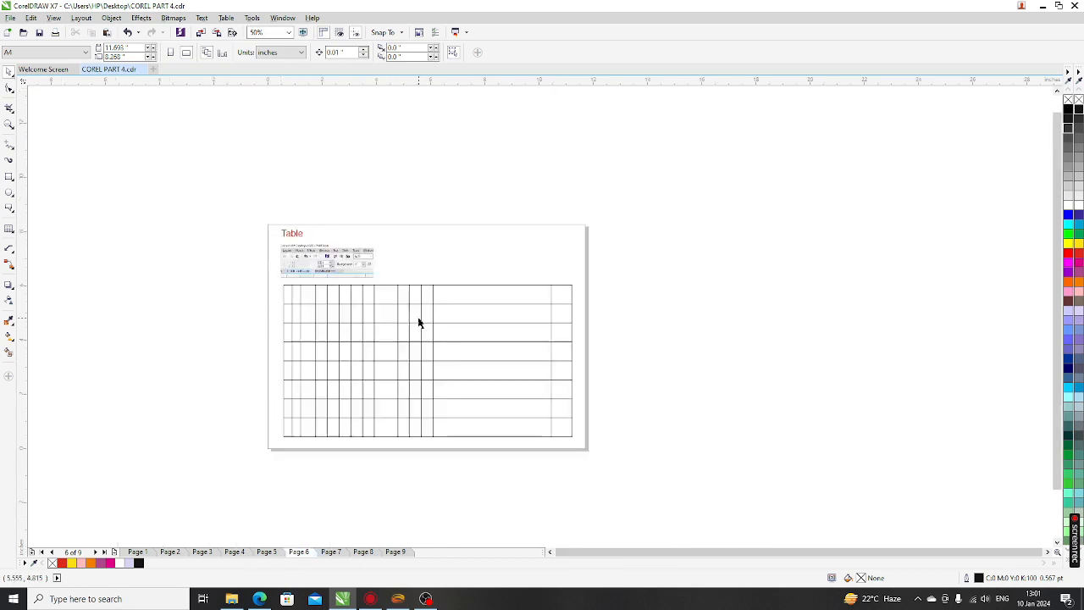
pyautogui.scroll(2, 381, 398)
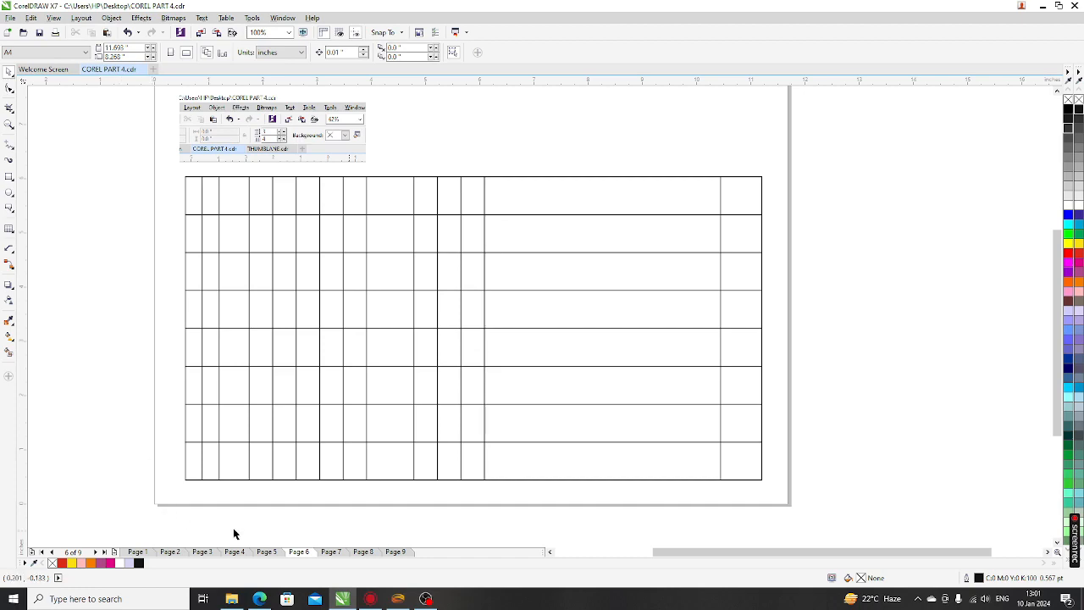
# Go to Page 7 and choose the Parallel Dimension tool from the dimension flyout
pyautogui.click(330, 552)
pyautogui.scroll(-2, 342, 259)
pyautogui.scroll(4, 280, 214)
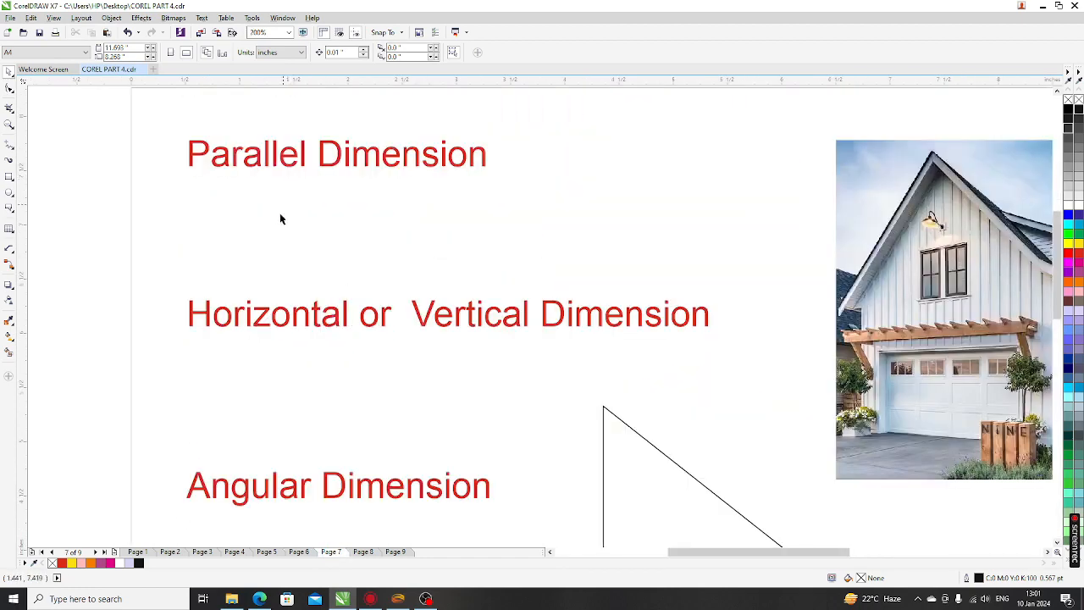
pyautogui.click(10, 251)
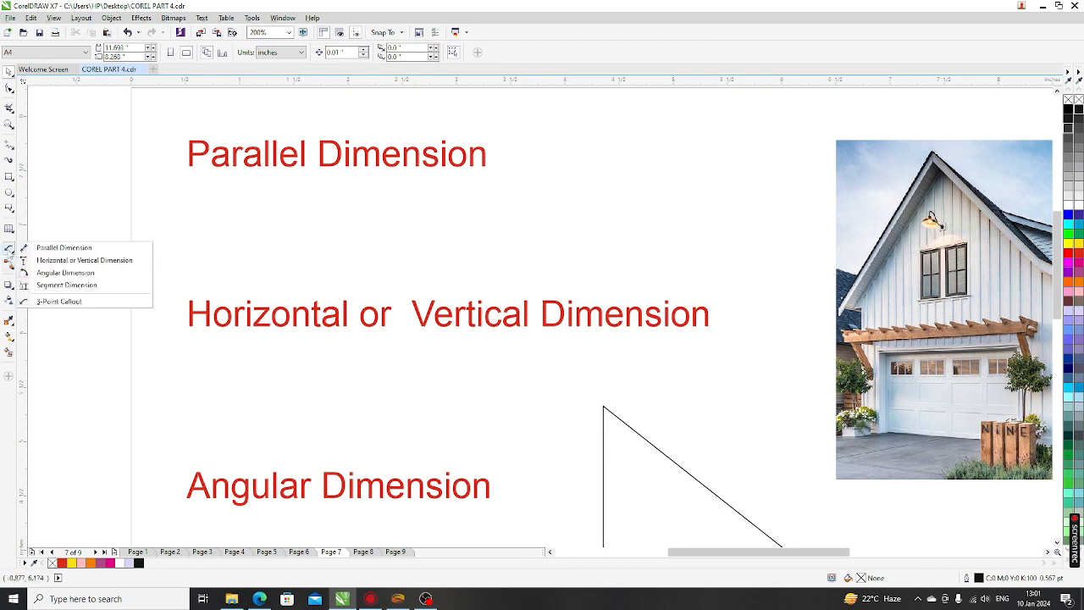
pyautogui.click(79, 249)
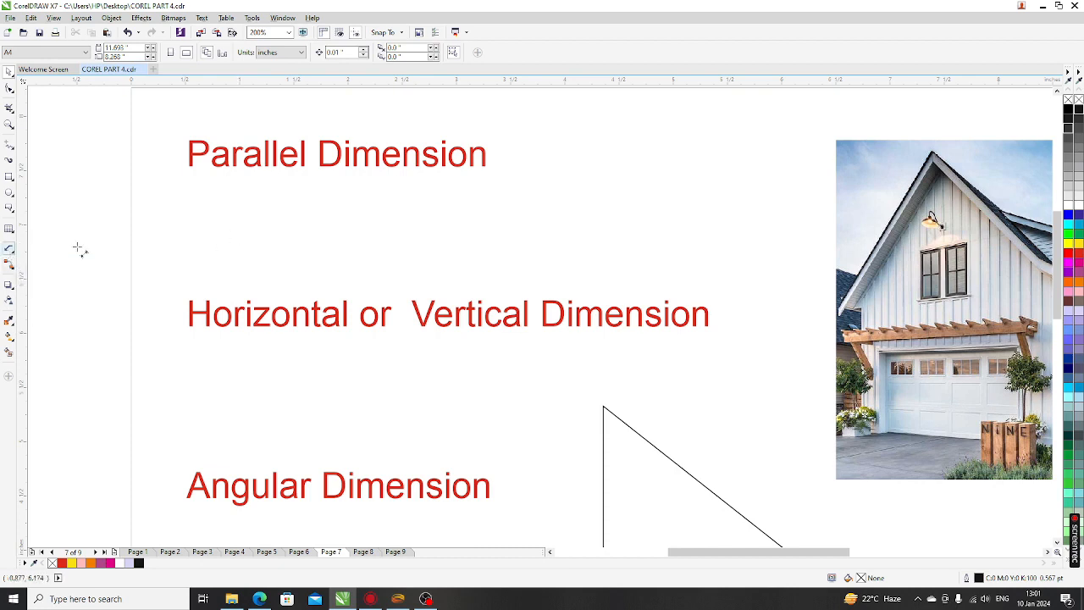
pyautogui.scroll(-1, 90, 234)
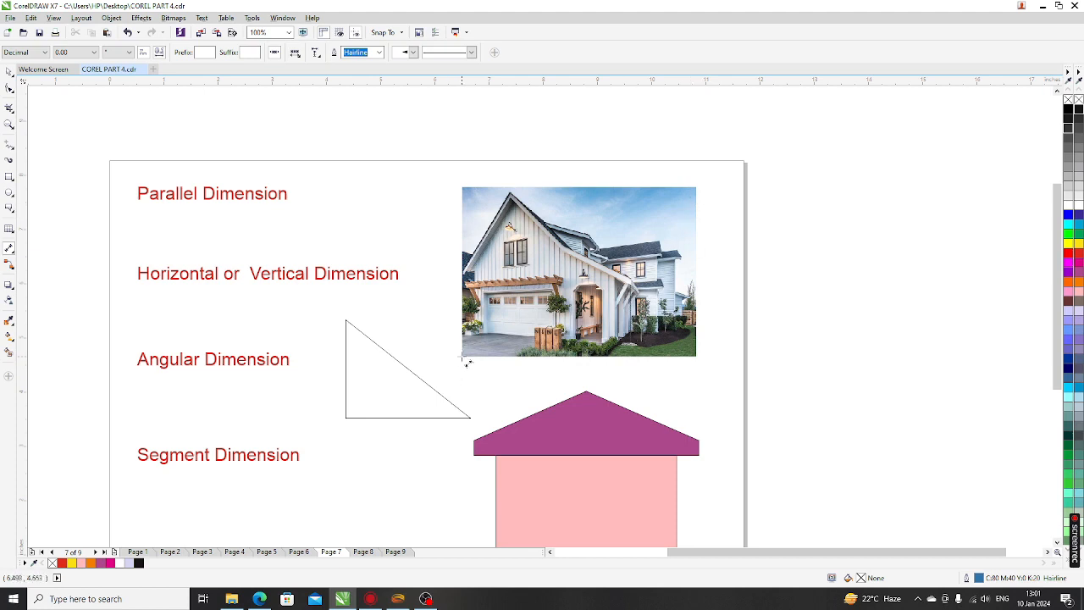
# Dimension the house photo's bottom edge, placing the 4.31" label beneath it
pyautogui.moveTo(466, 361); pyautogui.dragTo(696, 361)
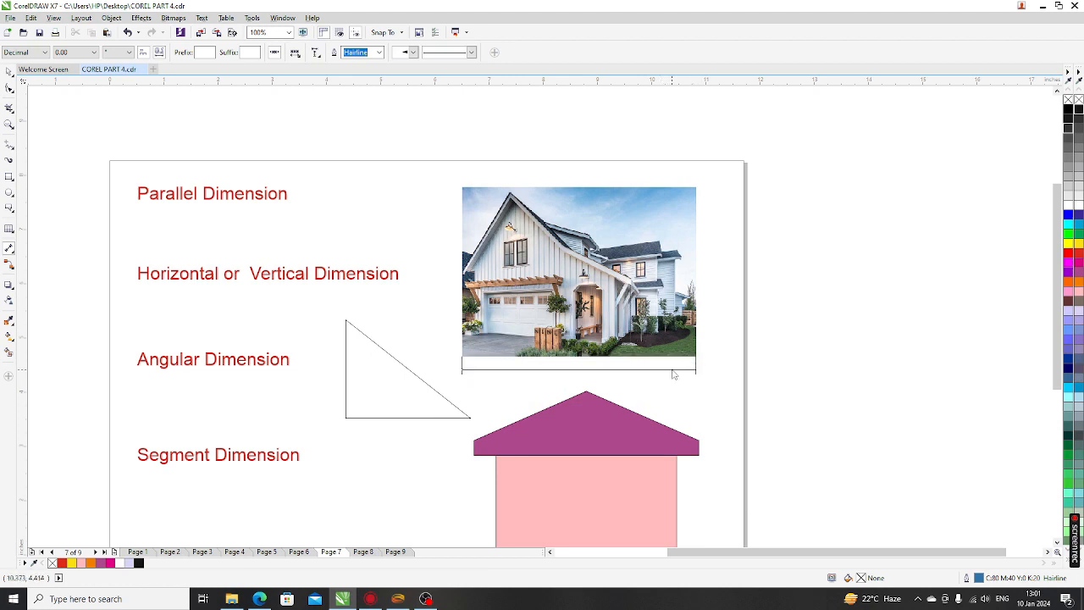
pyautogui.click(673, 374)
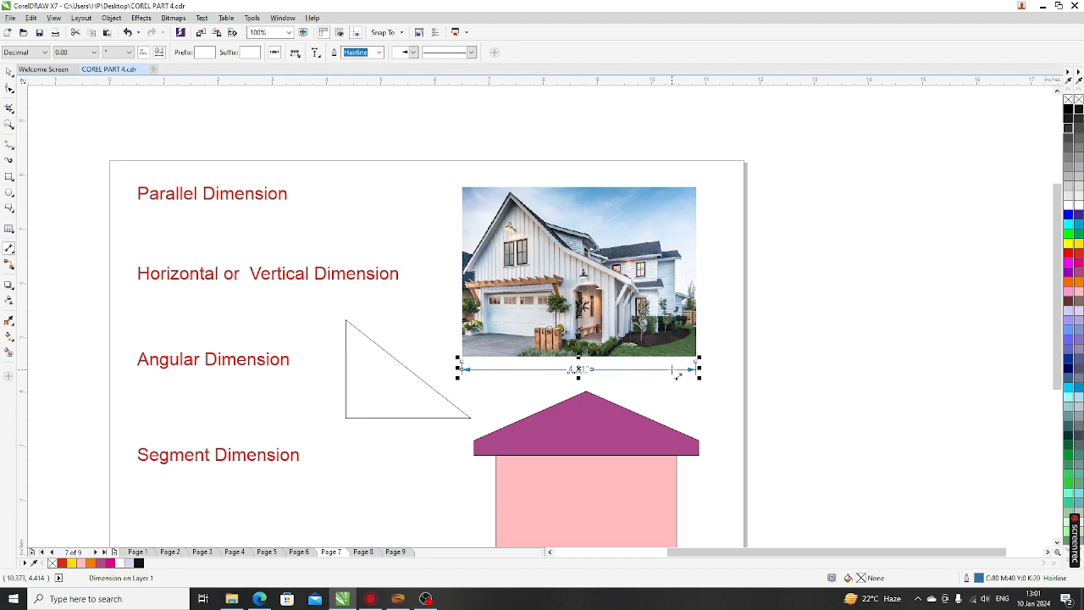
pyautogui.scroll(3, 584, 372)
pyautogui.scroll(-1, 580, 366)
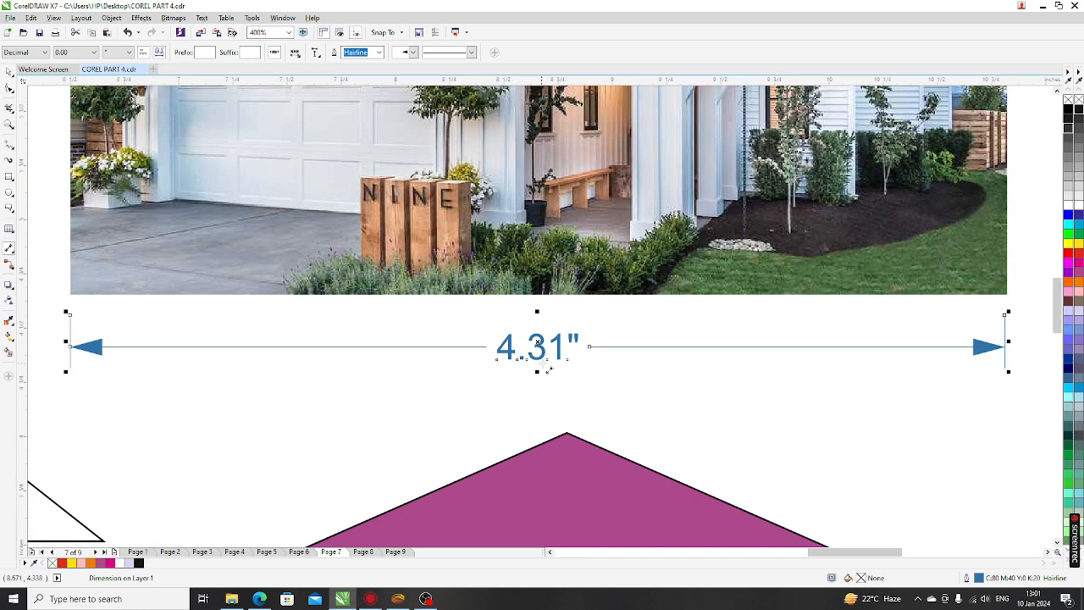
pyautogui.press('Escape')
pyautogui.scroll(-1, 512, 346)
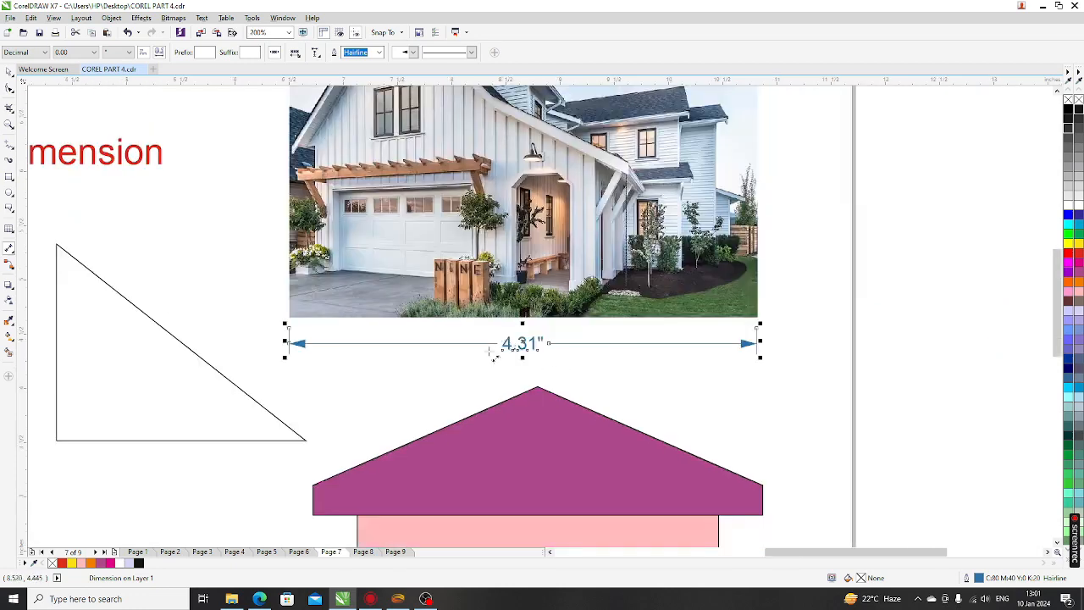
pyautogui.scroll(-1, 416, 342)
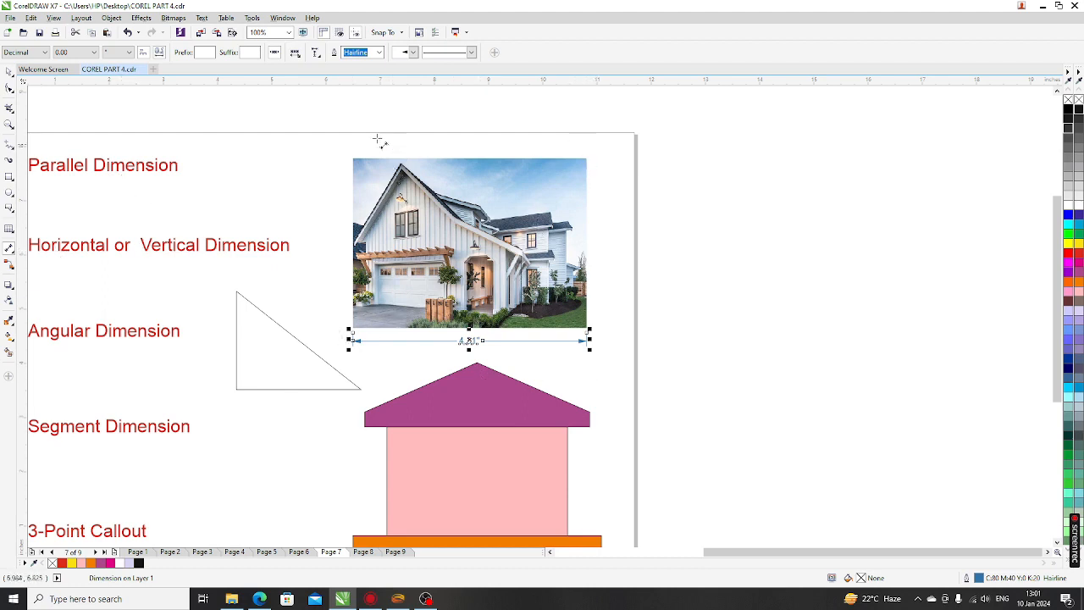
pyautogui.scroll(2, 356, 155)
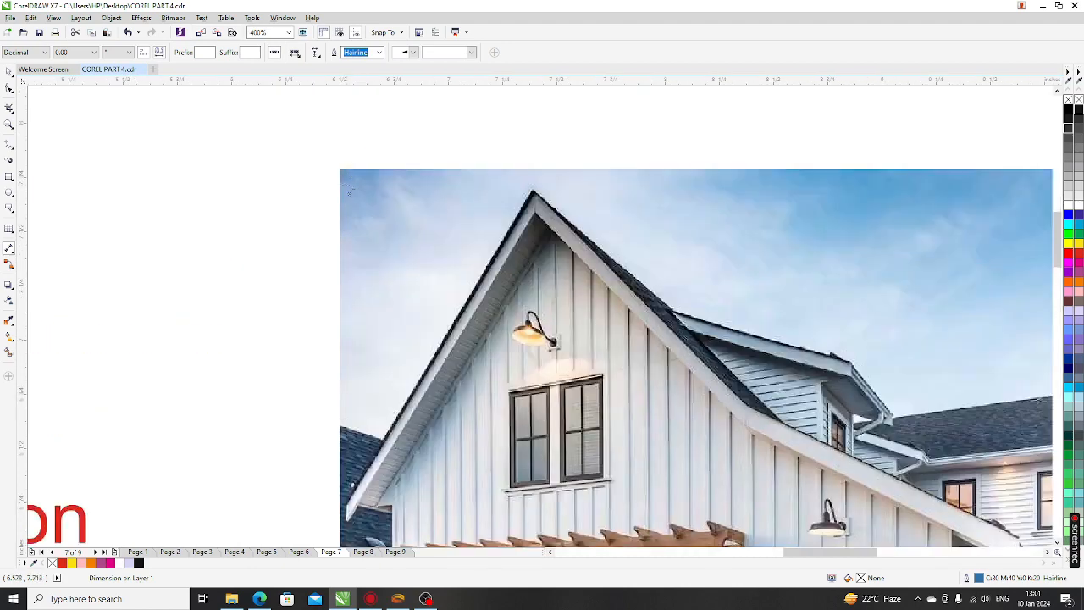
pyautogui.scroll(-1, 339, 169)
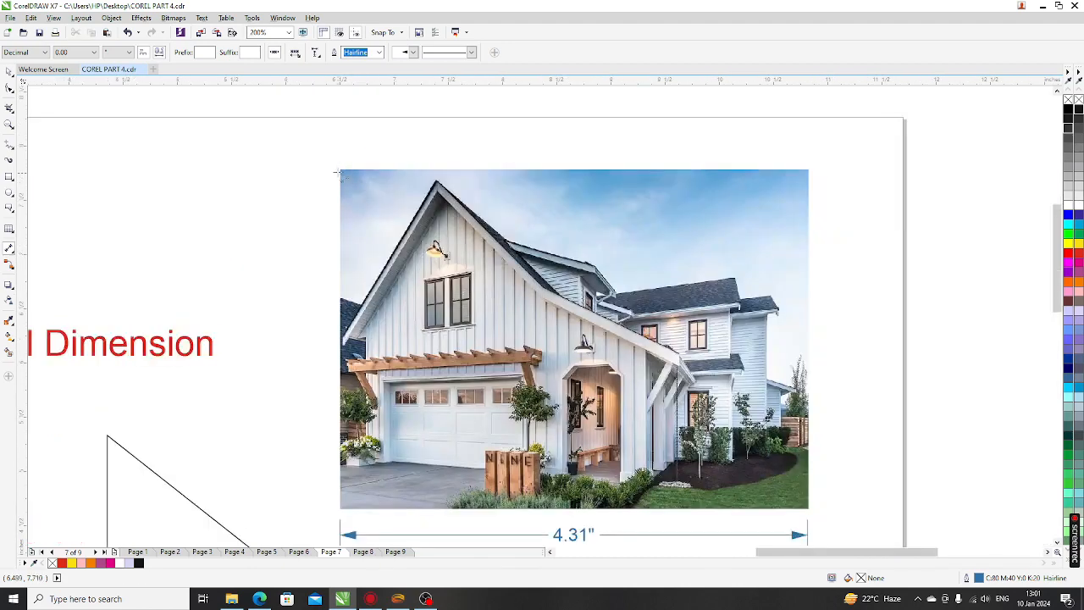
# Dimension the photo's top edge with a 4.32" parallel dimension placed above it
pyautogui.moveTo(339, 169); pyautogui.dragTo(811, 174)
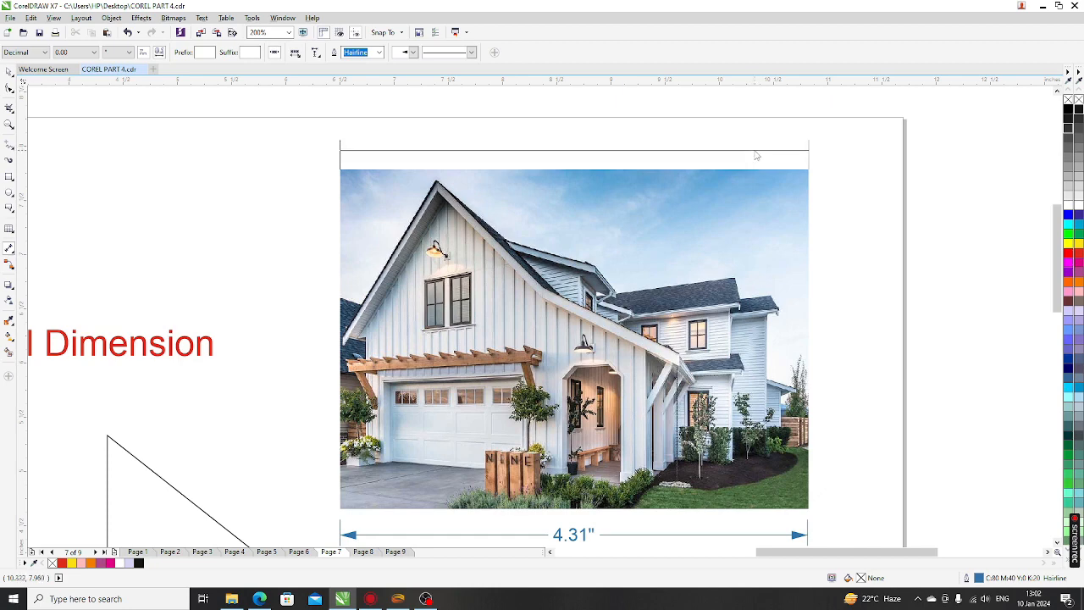
pyautogui.click(756, 155)
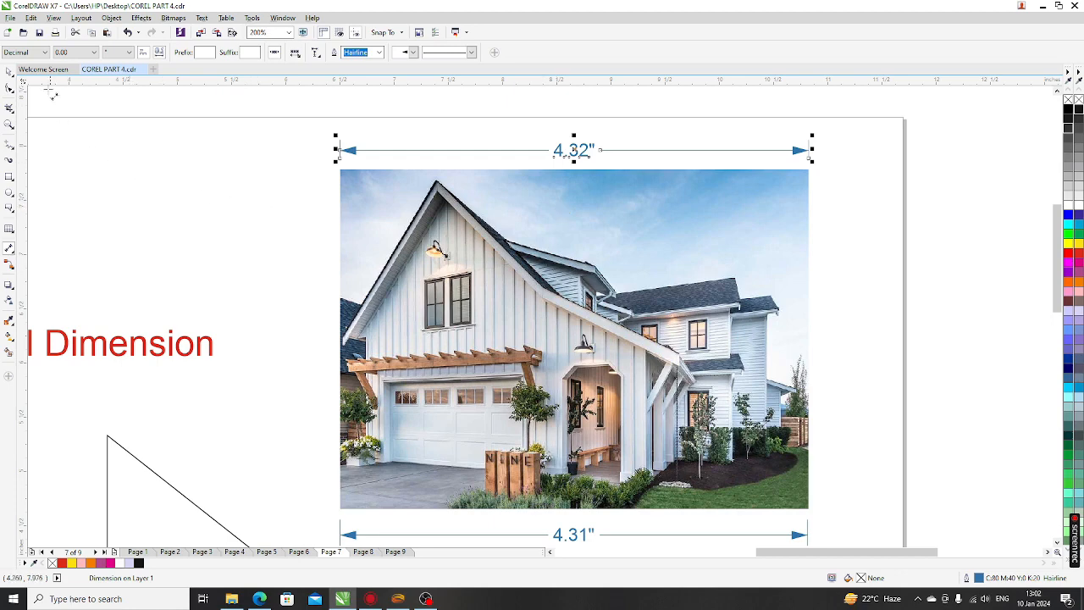
pyautogui.click(44, 53)
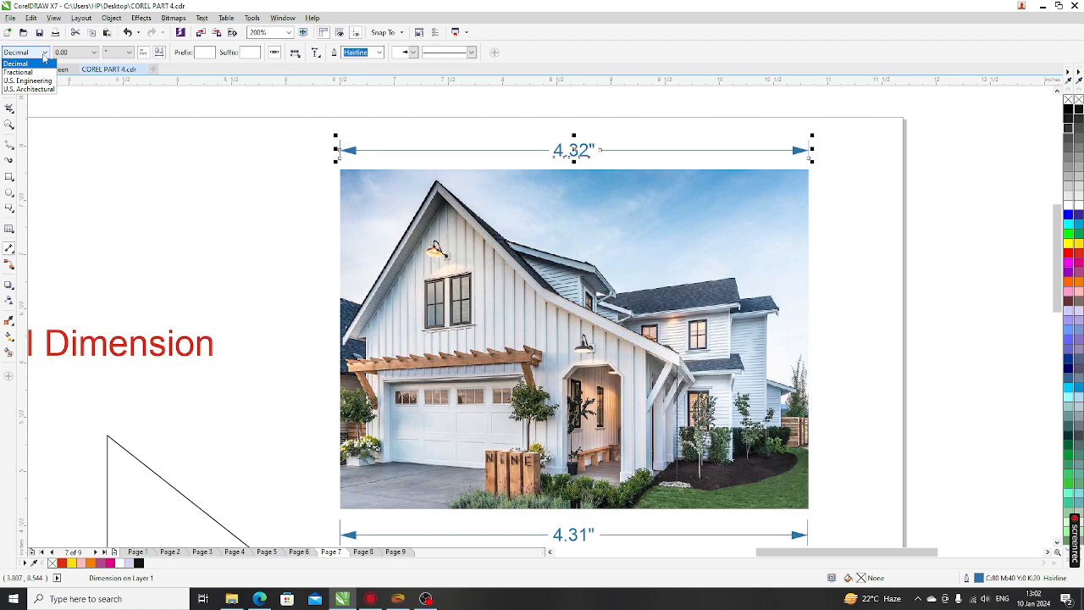
# Keep the Decimal dimension style and try 0.000 precision before returning to 0.00
pyautogui.click(44, 54)
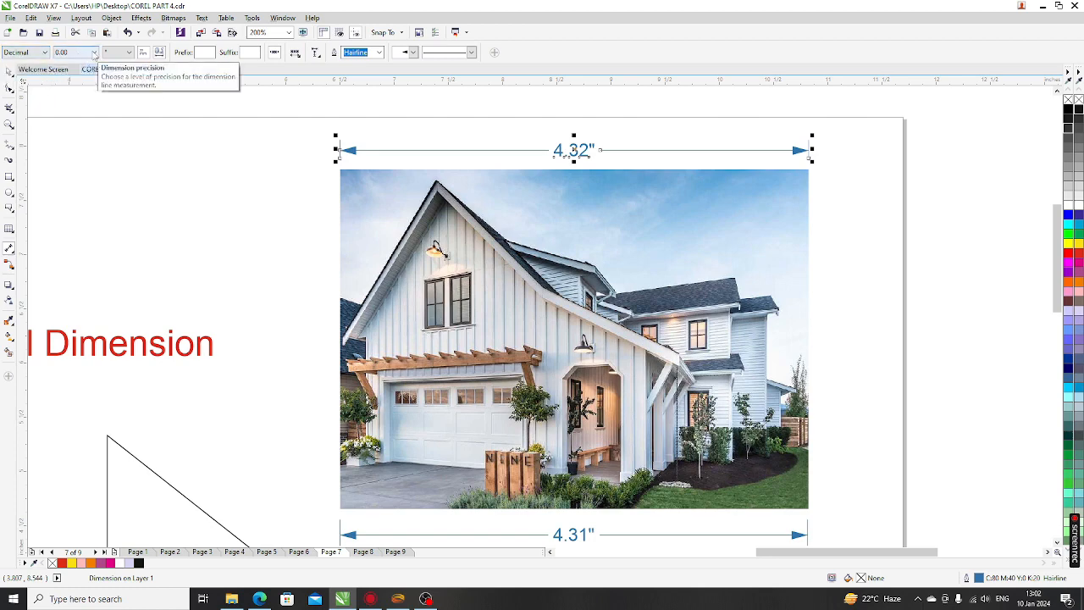
pyautogui.click(94, 52)
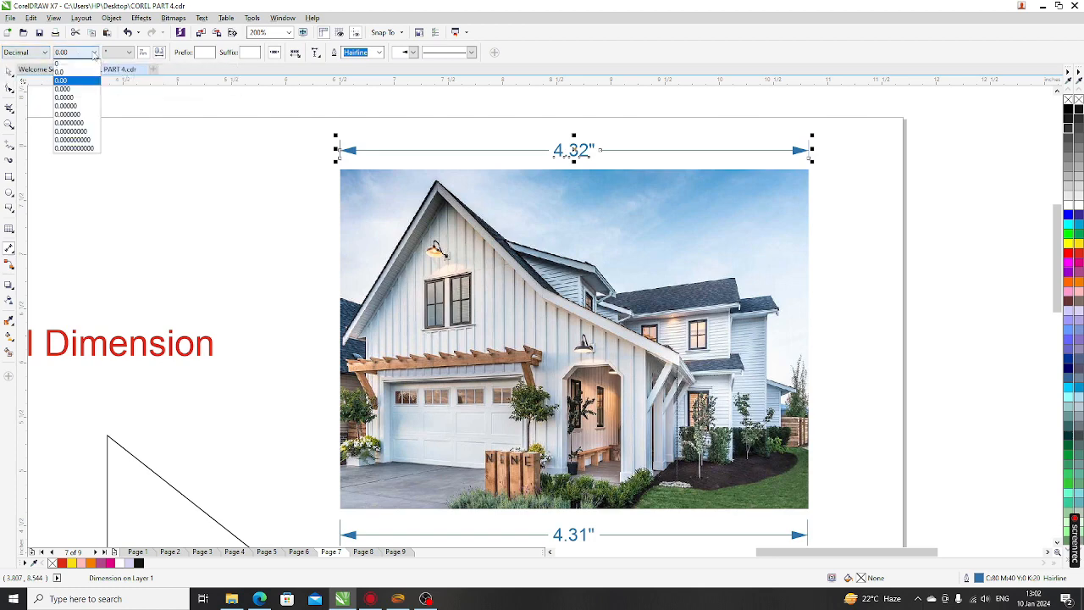
pyautogui.click(76, 89)
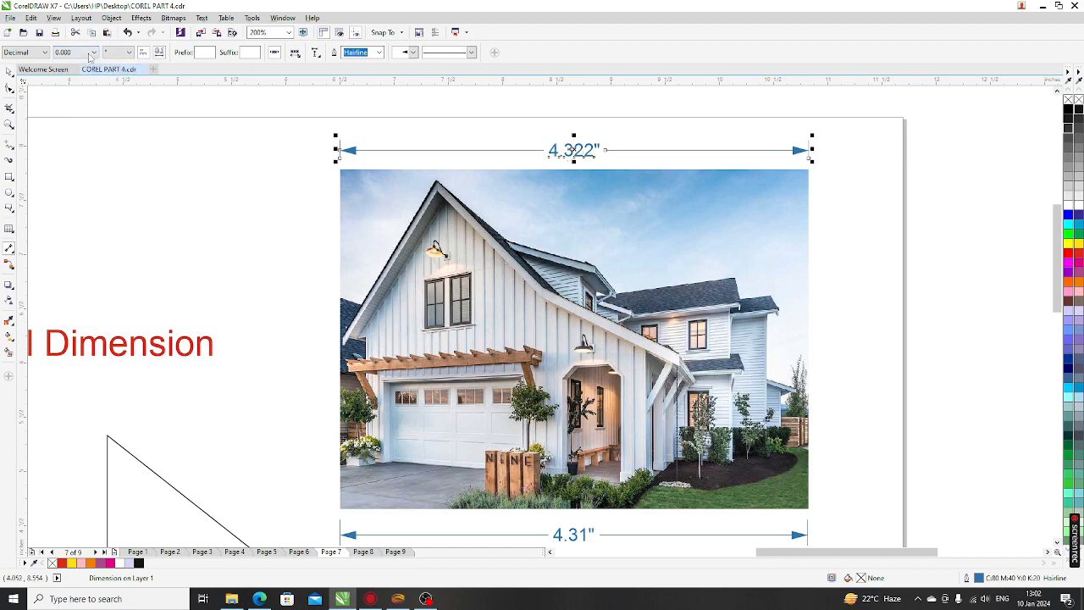
pyautogui.click(93, 52)
pyautogui.click(73, 81)
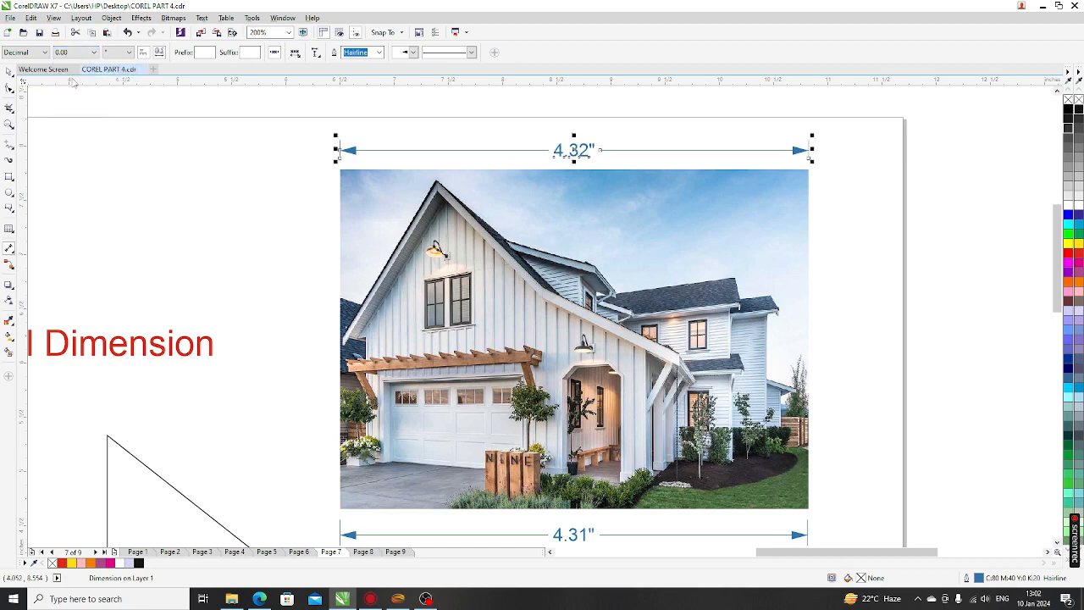
# Try 'in' and the inch mark as units, then set them to points so the dimension reads 311.16 points
pyautogui.click(129, 53)
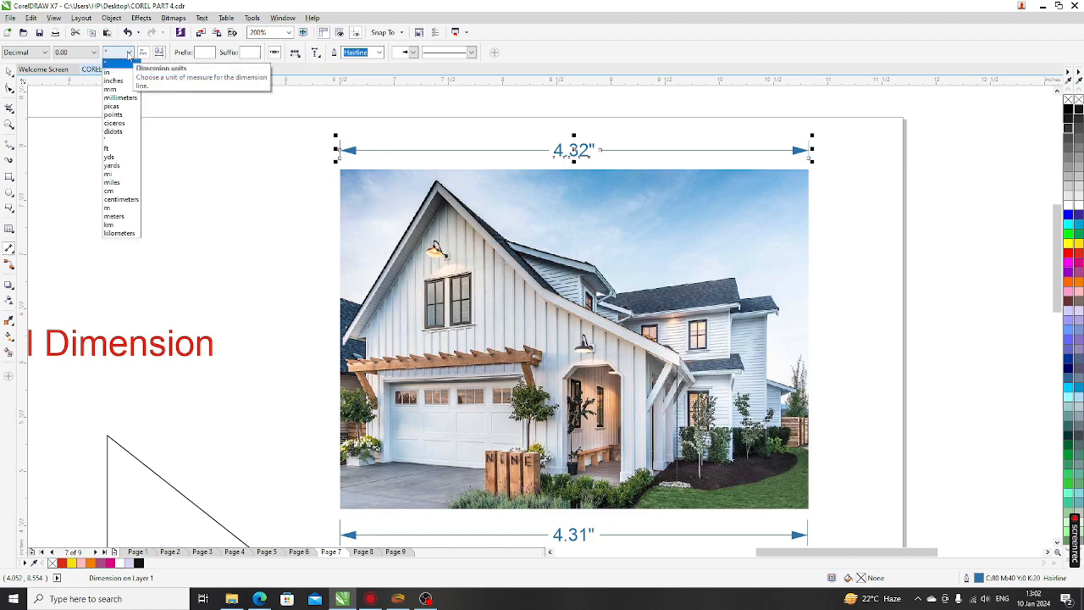
pyautogui.click(116, 81)
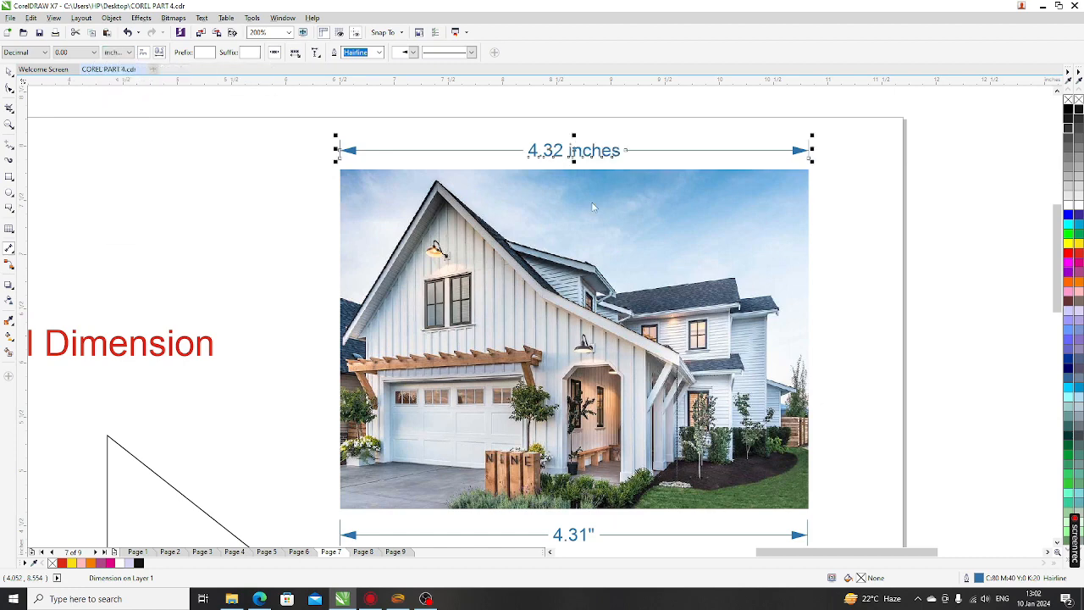
pyautogui.scroll(3, 593, 207)
pyautogui.scroll(-1, 585, 213)
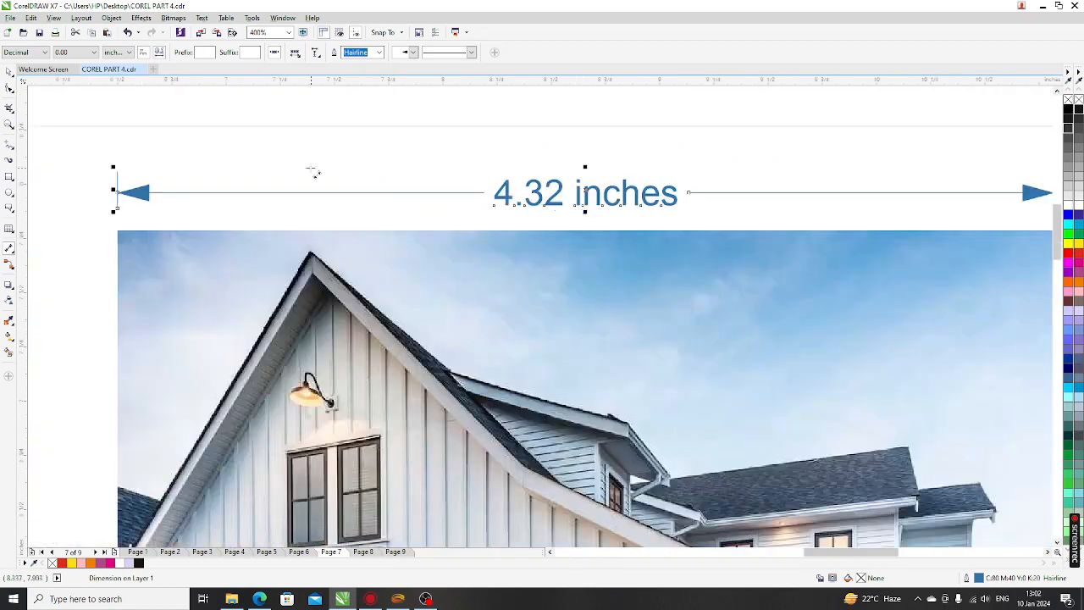
pyautogui.click(128, 52)
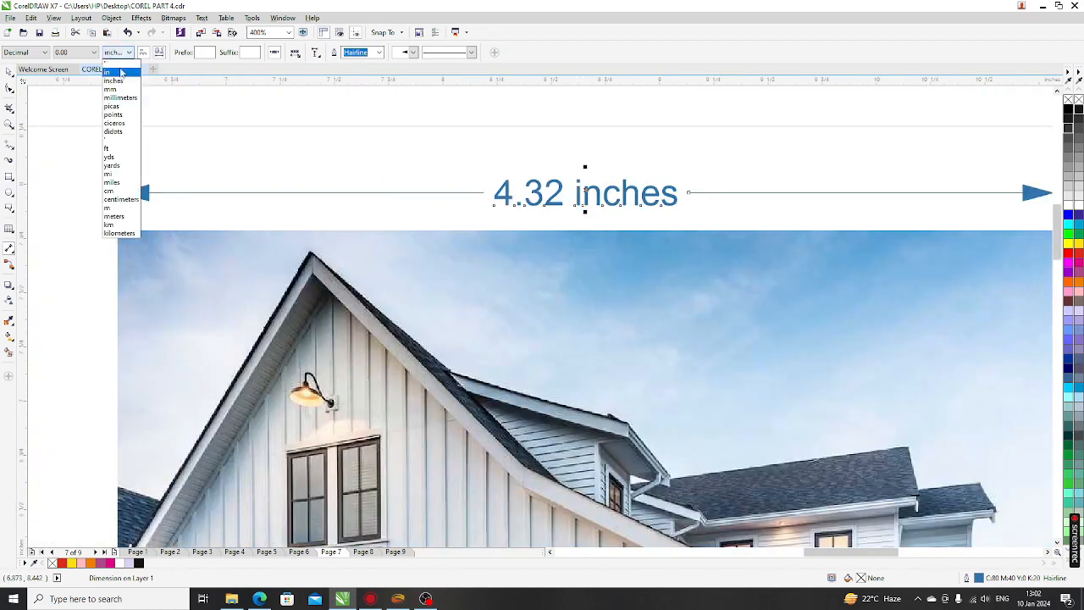
pyautogui.click(121, 73)
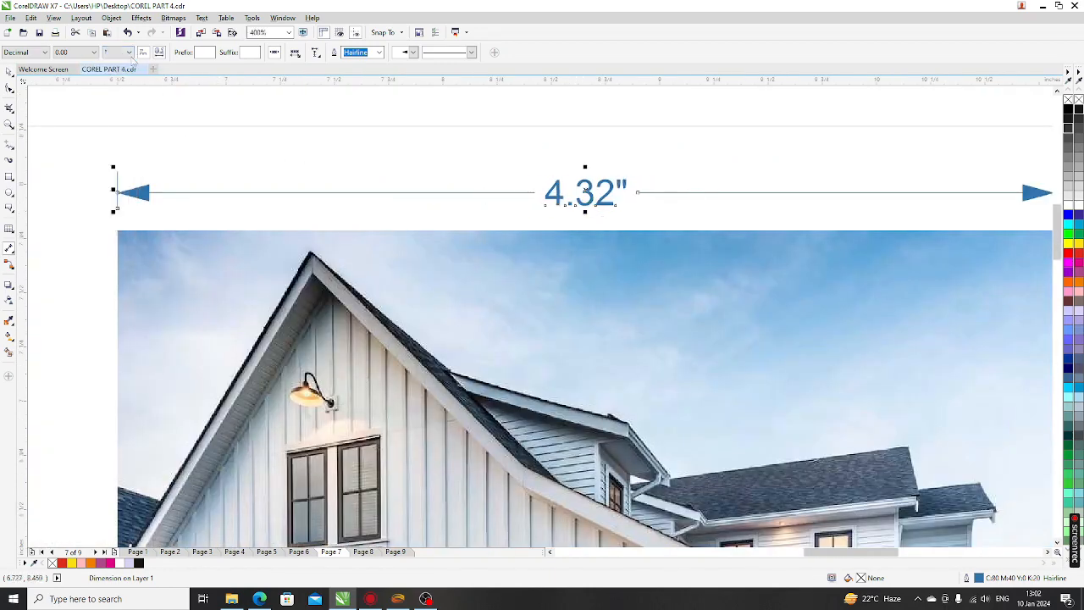
pyautogui.click(129, 53)
pyautogui.click(124, 111)
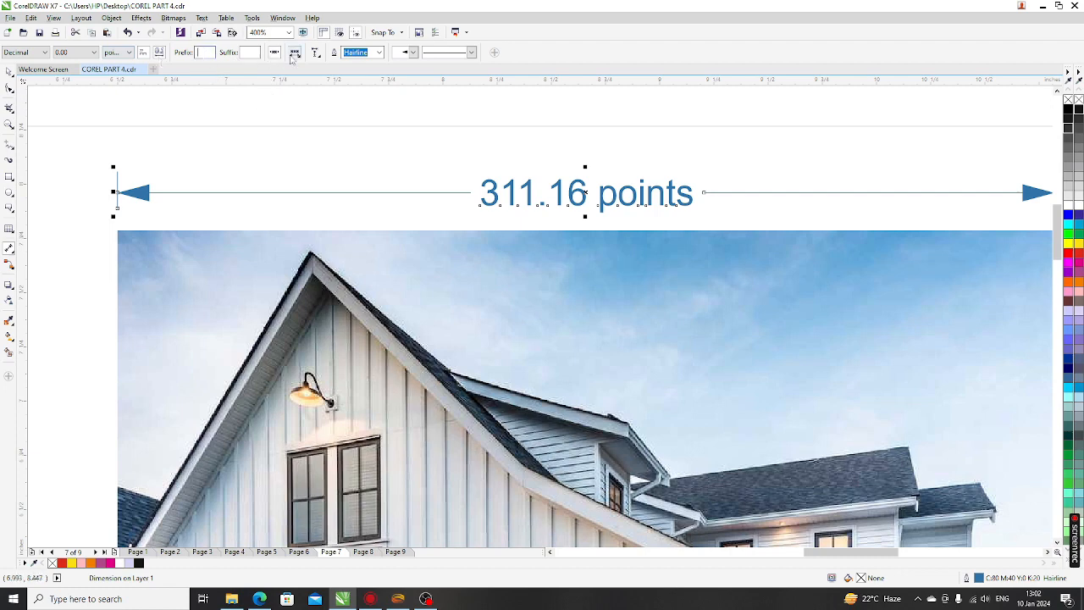
# Make the dimension line 0.5 pt thick and change its left arrowhead style
pyautogui.click(379, 54)
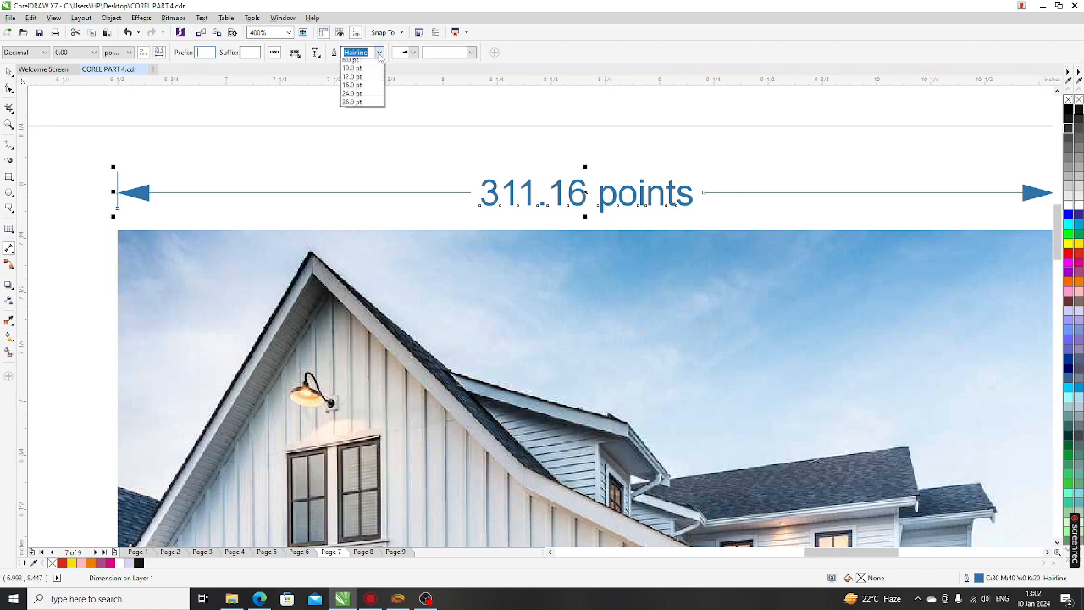
pyautogui.click(351, 86)
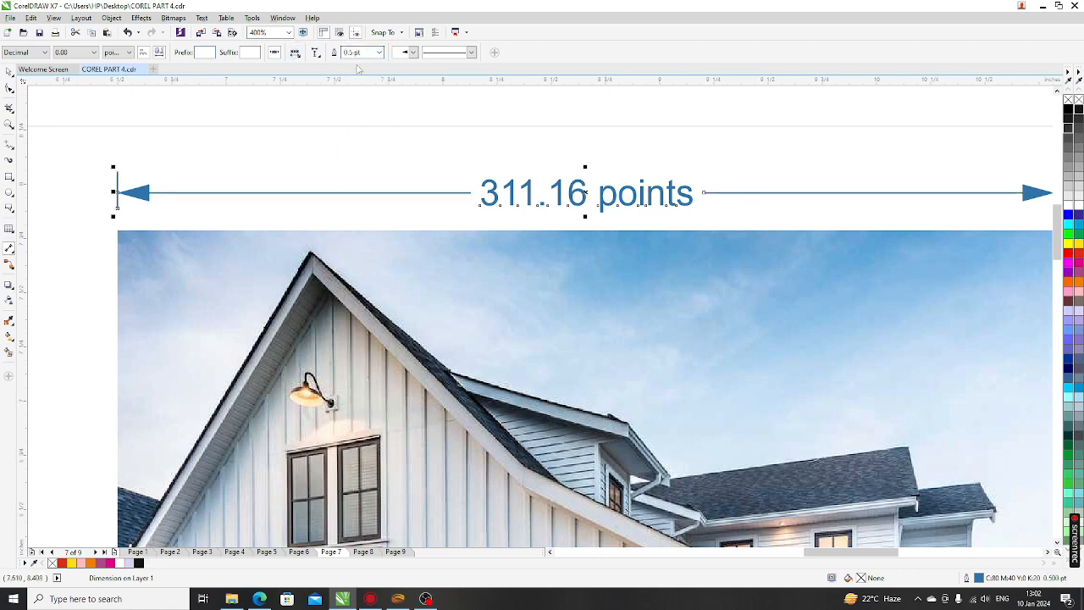
pyautogui.click(319, 56)
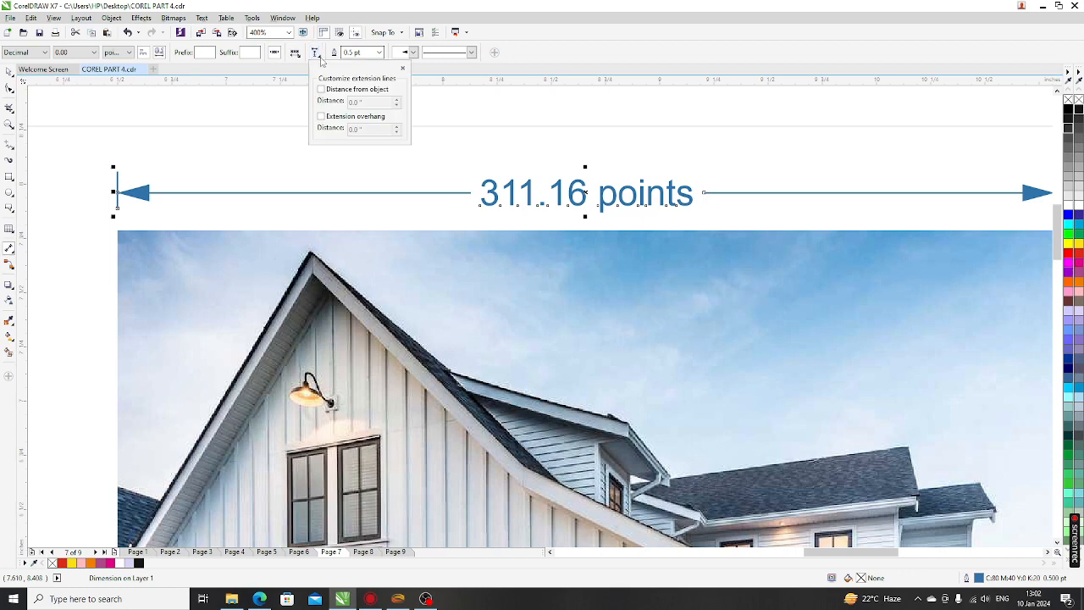
pyautogui.click(373, 54)
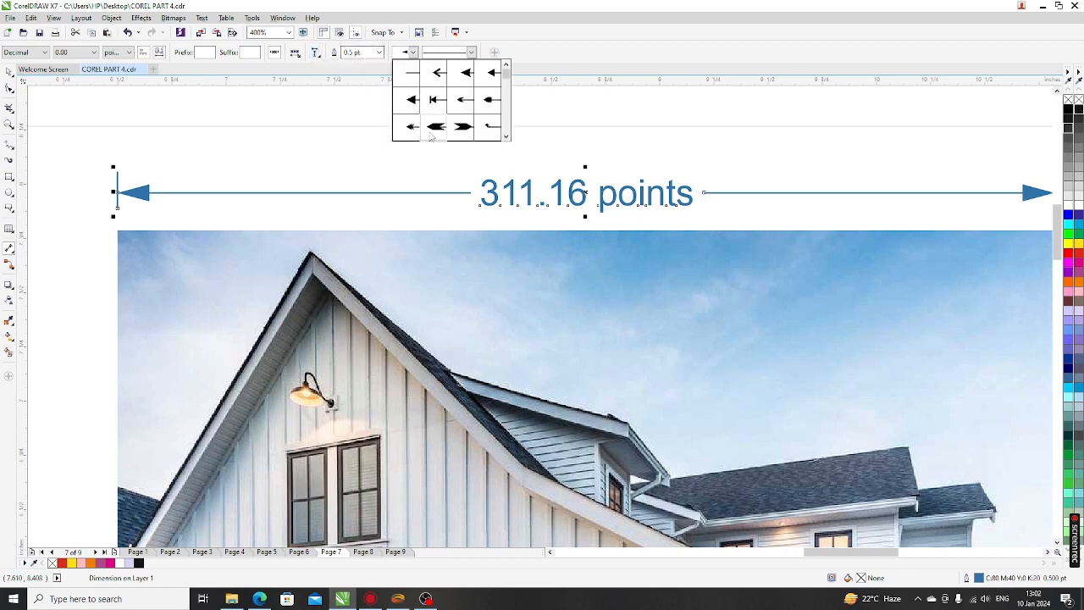
pyautogui.click(436, 127)
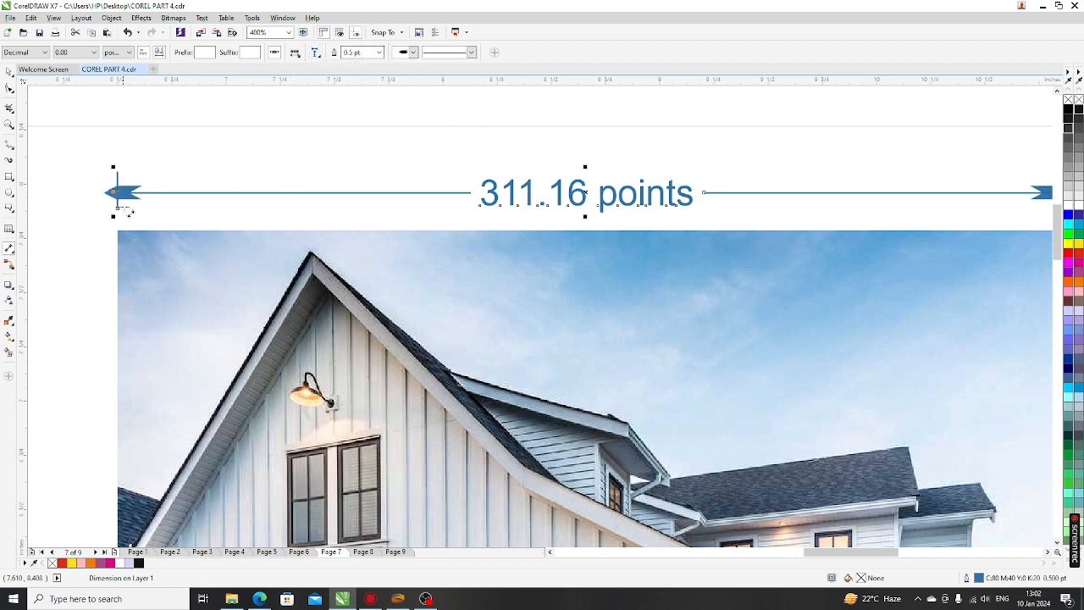
pyautogui.click(414, 54)
pyautogui.click(471, 53)
# Try a dotted line style for the dimension, then restore it to solid
pyautogui.click(471, 52)
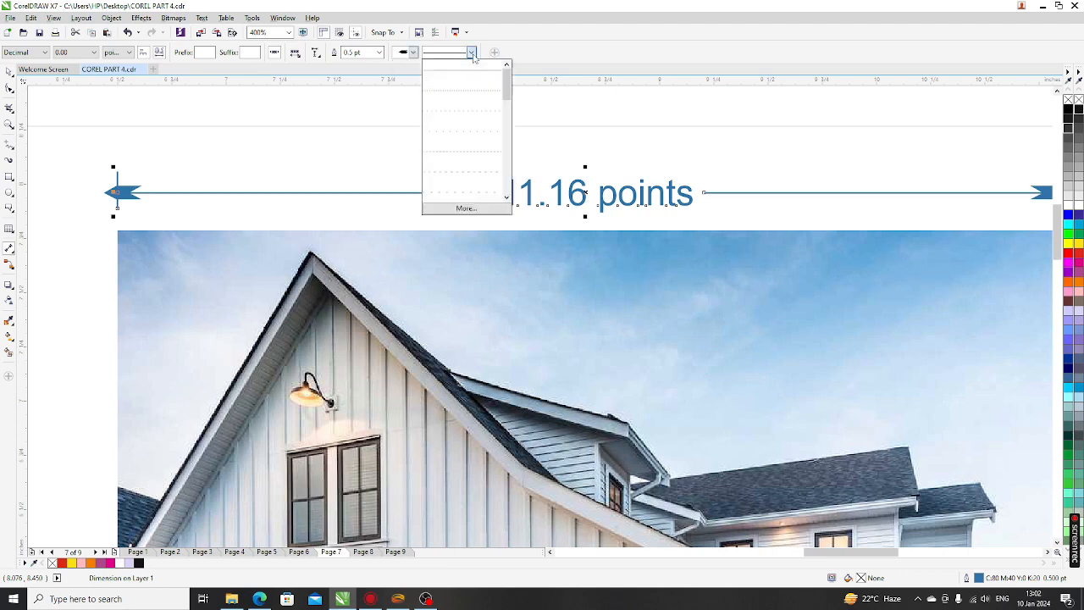
pyautogui.click(457, 111)
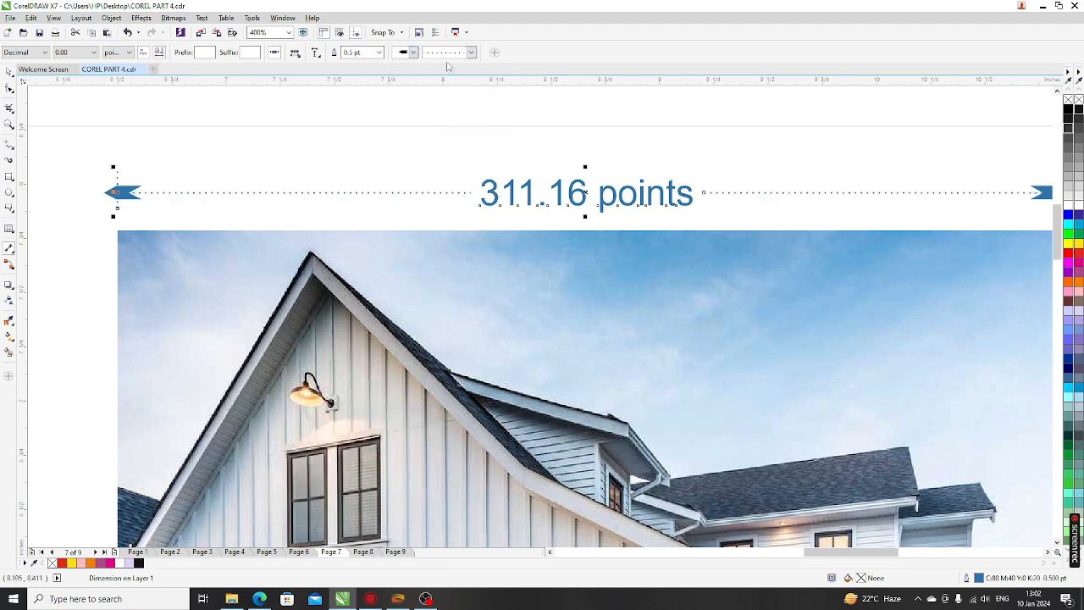
pyautogui.click(471, 53)
pyautogui.click(457, 71)
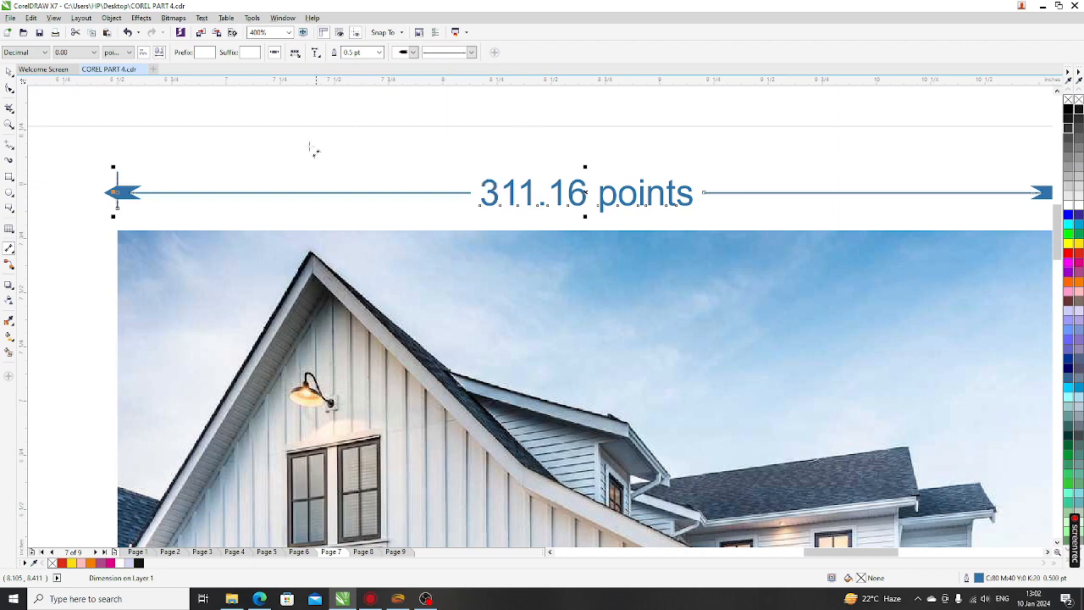
pyautogui.scroll(-2, 356, 138)
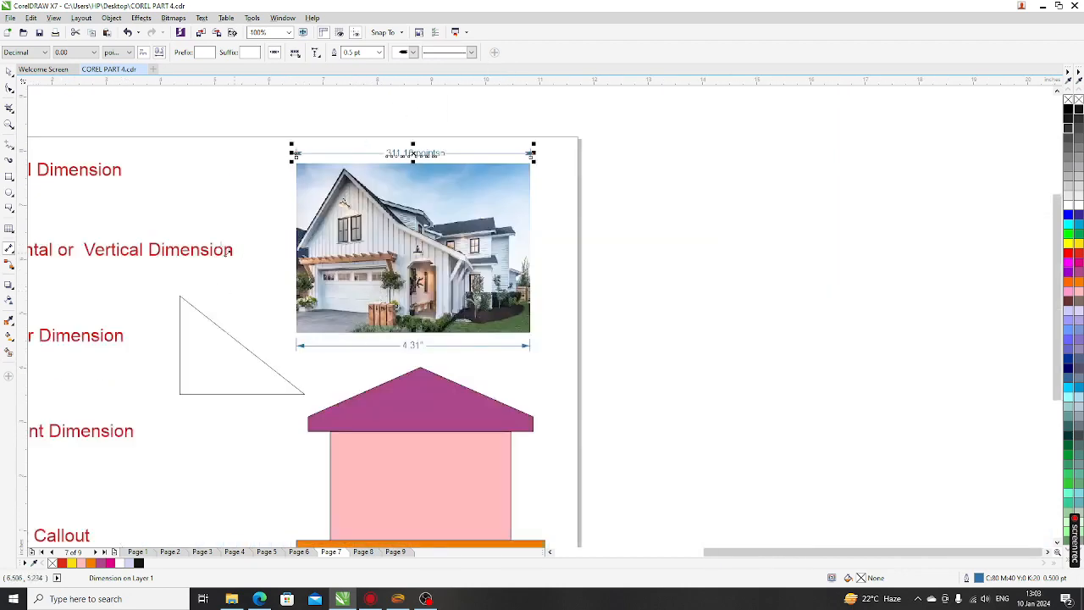
# Deselect, then select the 311.16 points dimension label with the Pick tool
pyautogui.click(9, 72)
pyautogui.click(216, 171)
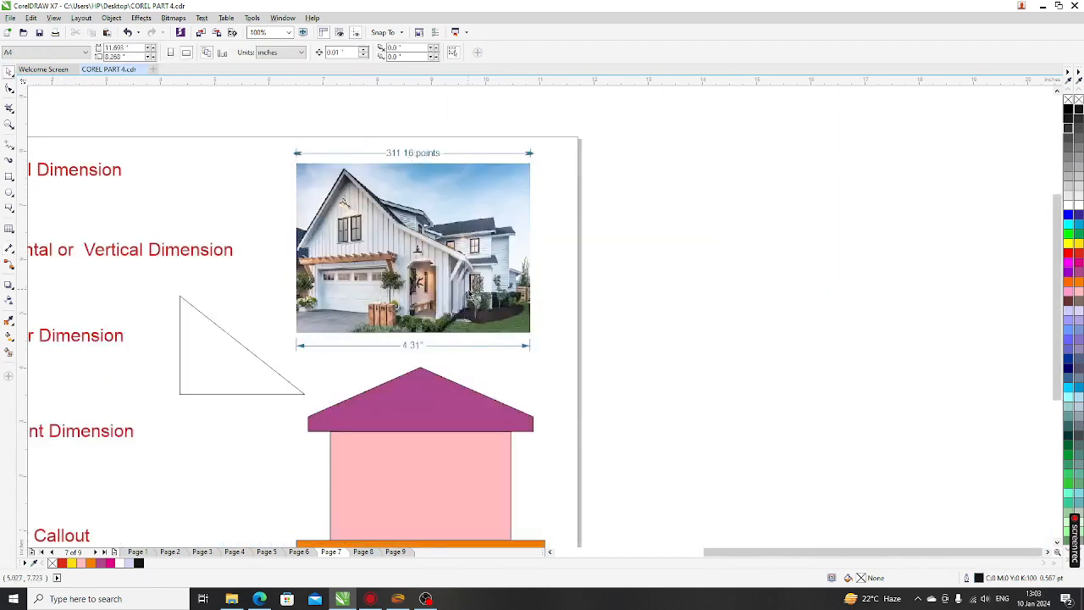
pyautogui.scroll(1, 319, 157)
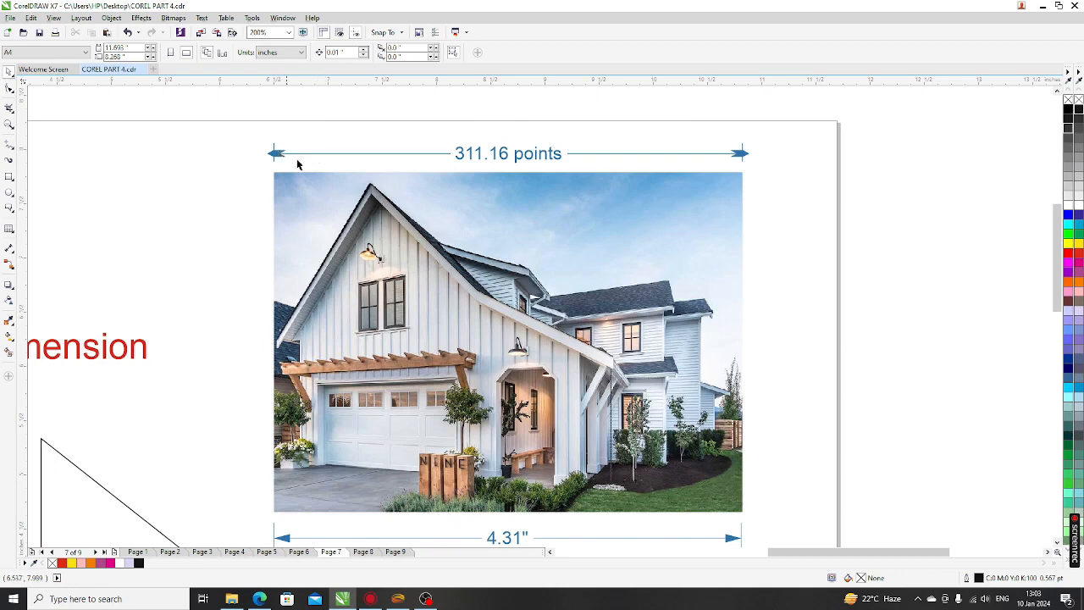
pyautogui.click(463, 160)
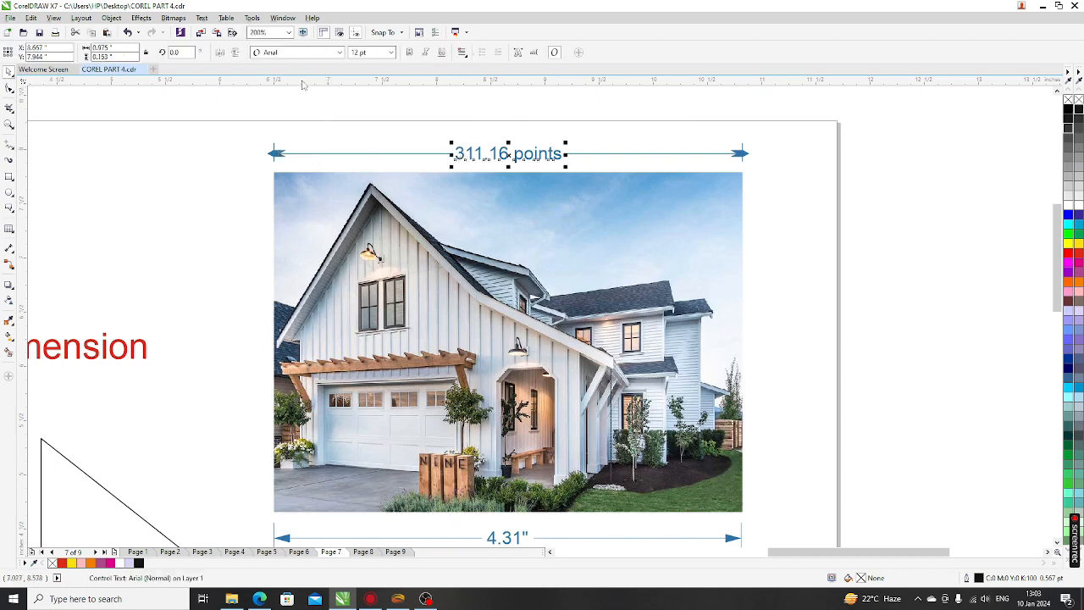
pyautogui.click(10, 248)
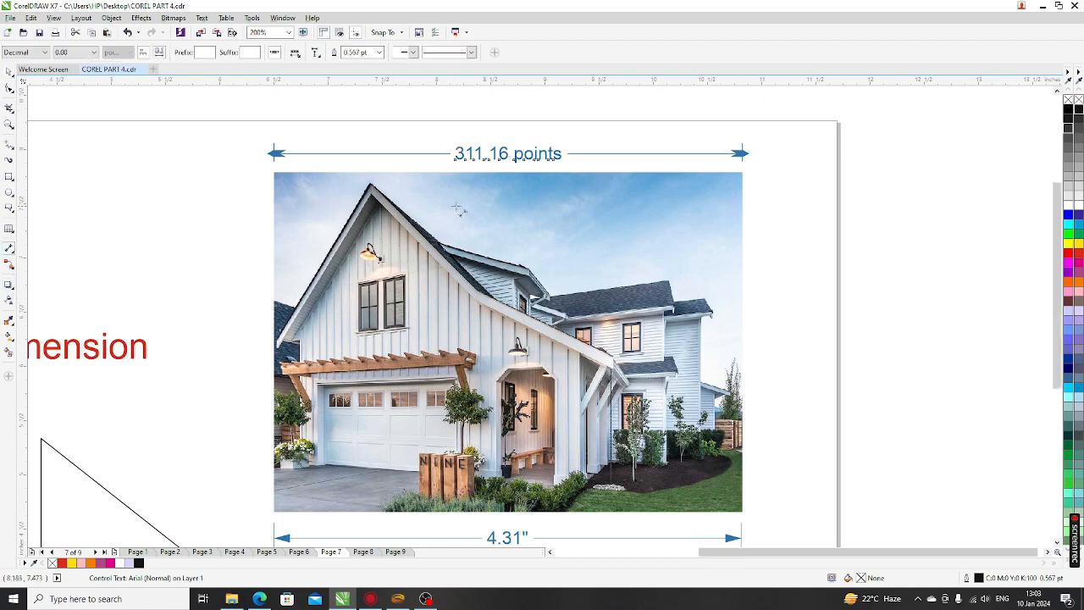
pyautogui.scroll(-1, 457, 207)
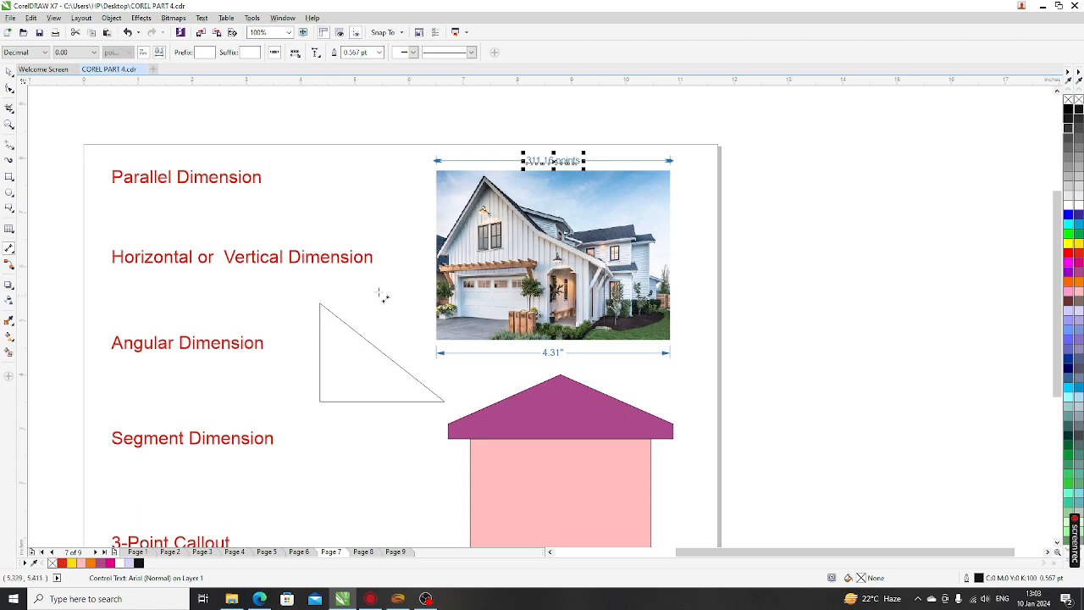
# Draw a 3.10" vertical dimension down the photo's right side
pyautogui.click(10, 248)
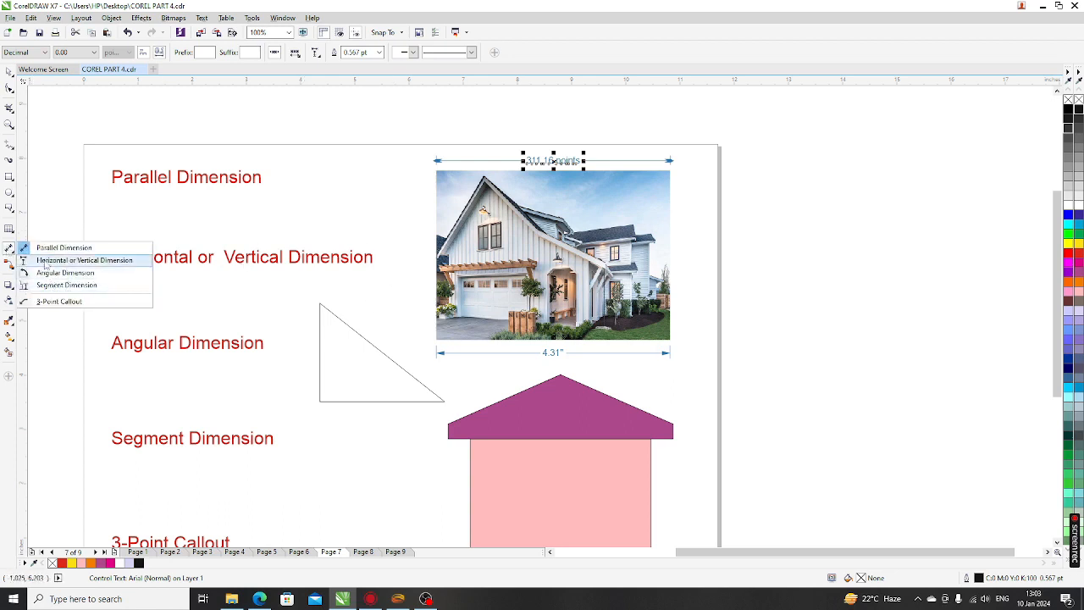
pyautogui.click(46, 261)
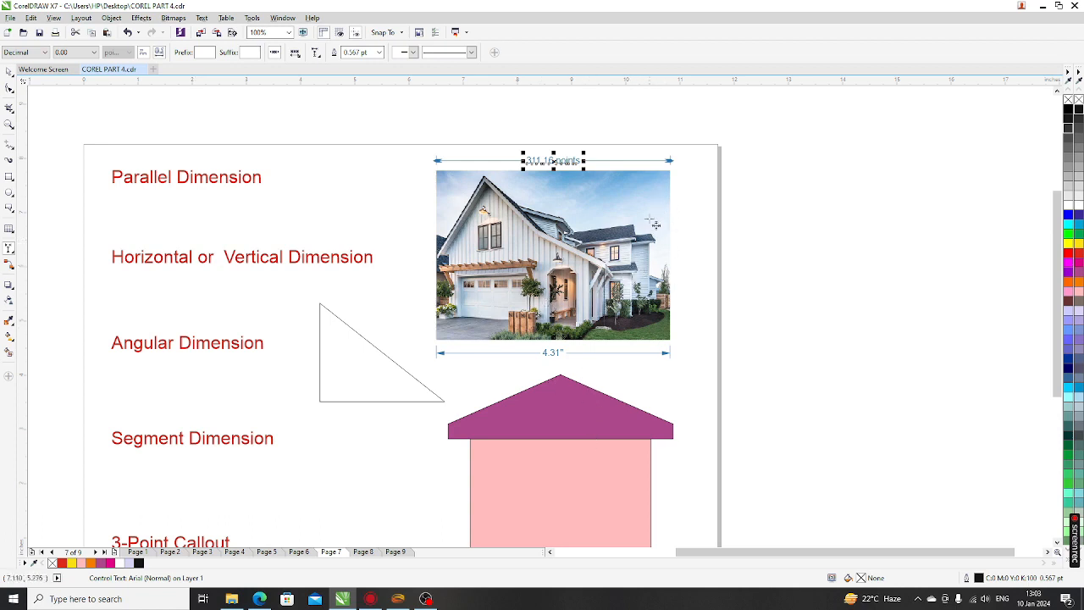
pyautogui.moveTo(668, 171); pyautogui.dragTo(669, 338)
pyautogui.click(688, 298)
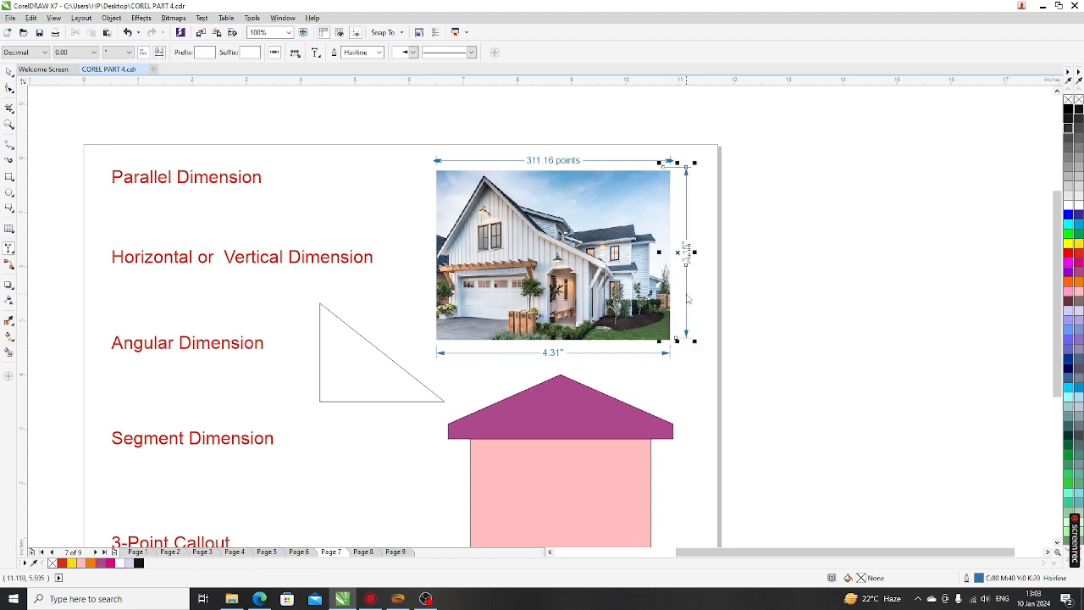
# Move the vertical dimension's top end onto the photo's top edge, then deselect it
pyautogui.scroll(1, 699, 266)
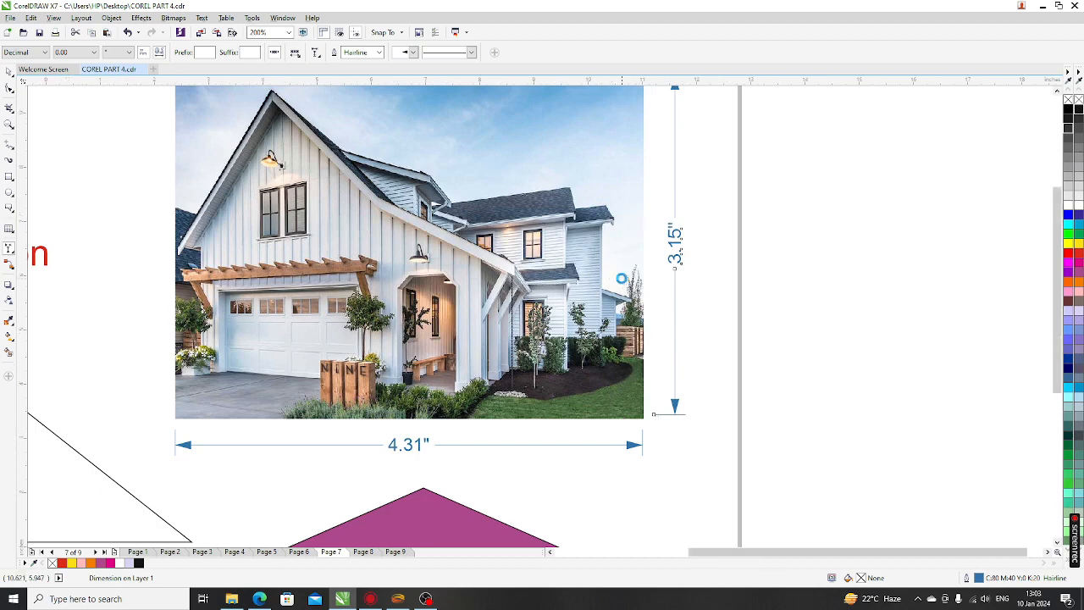
pyautogui.scroll(-1, 640, 224)
pyautogui.scroll(1, 643, 197)
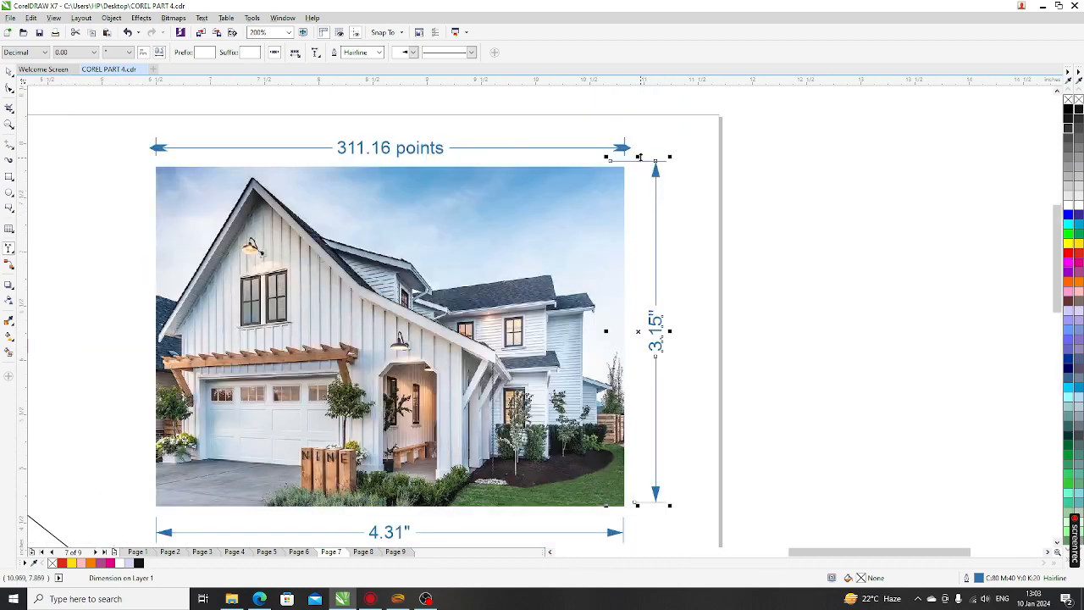
pyautogui.moveTo(639, 158); pyautogui.dragTo(640, 167)
pyautogui.scroll(1, 657, 511)
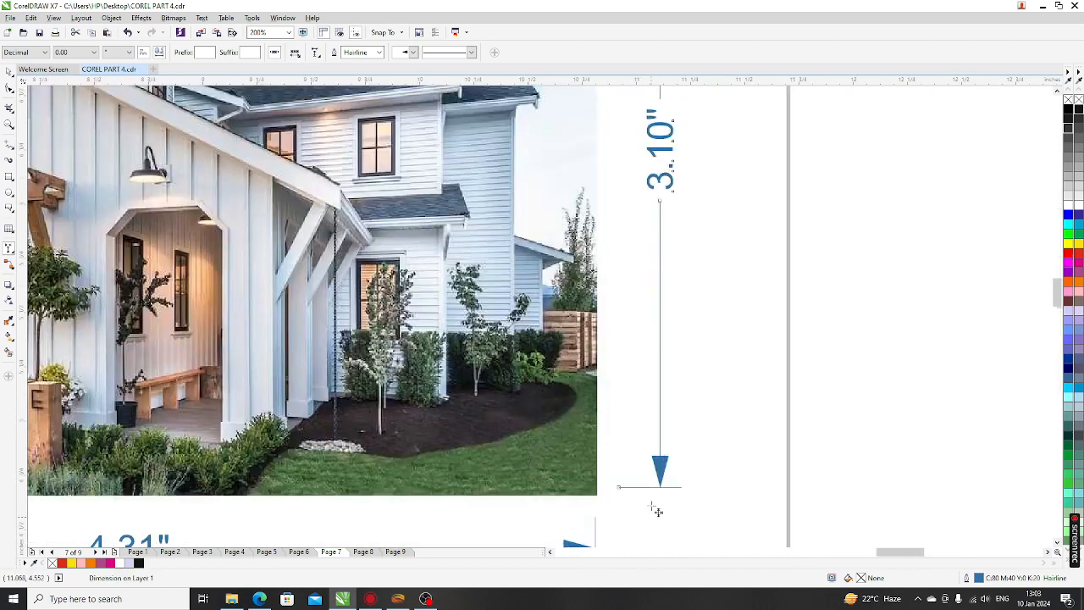
pyautogui.scroll(1, 581, 491)
pyautogui.scroll(-3, 598, 398)
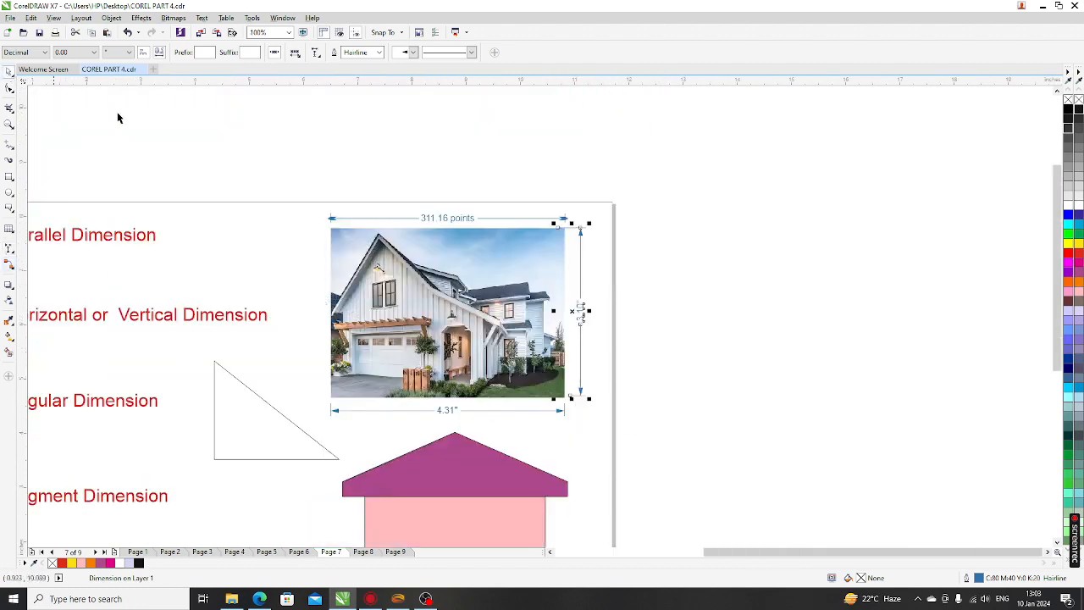
pyautogui.click(309, 187)
# Delete the 311.16 points dimension and measure the photo's top edge with a 4.31" horizontal dimension
pyautogui.press('Delete')
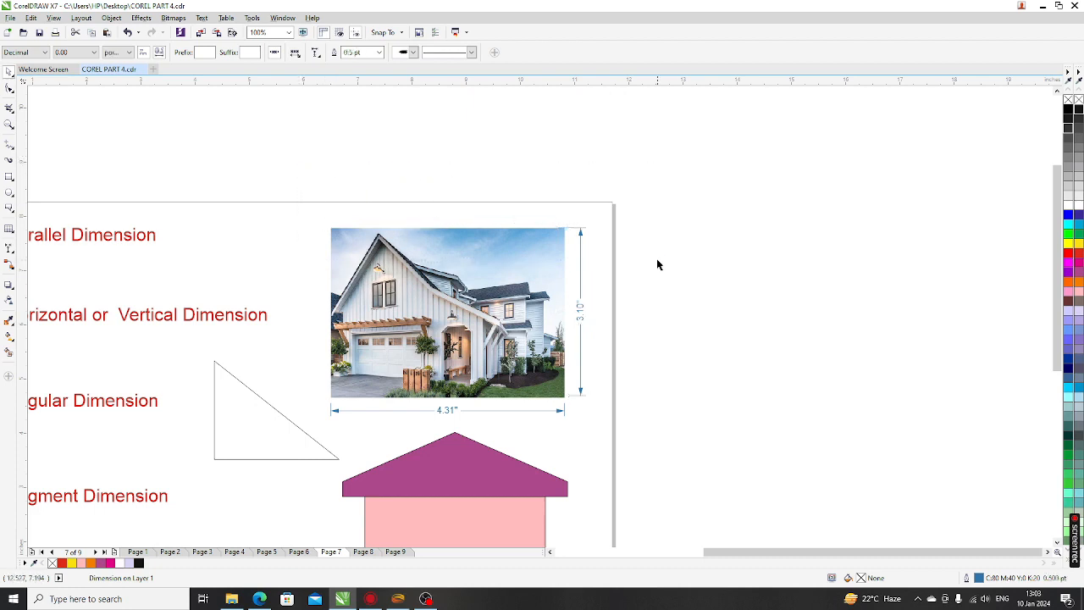
pyautogui.click(9, 249)
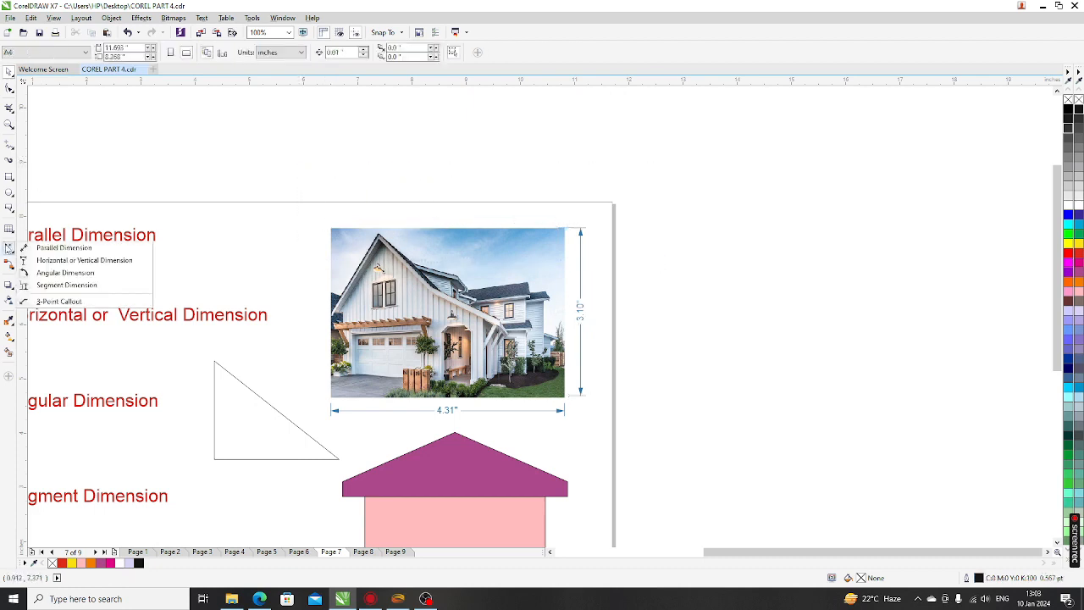
pyautogui.click(56, 261)
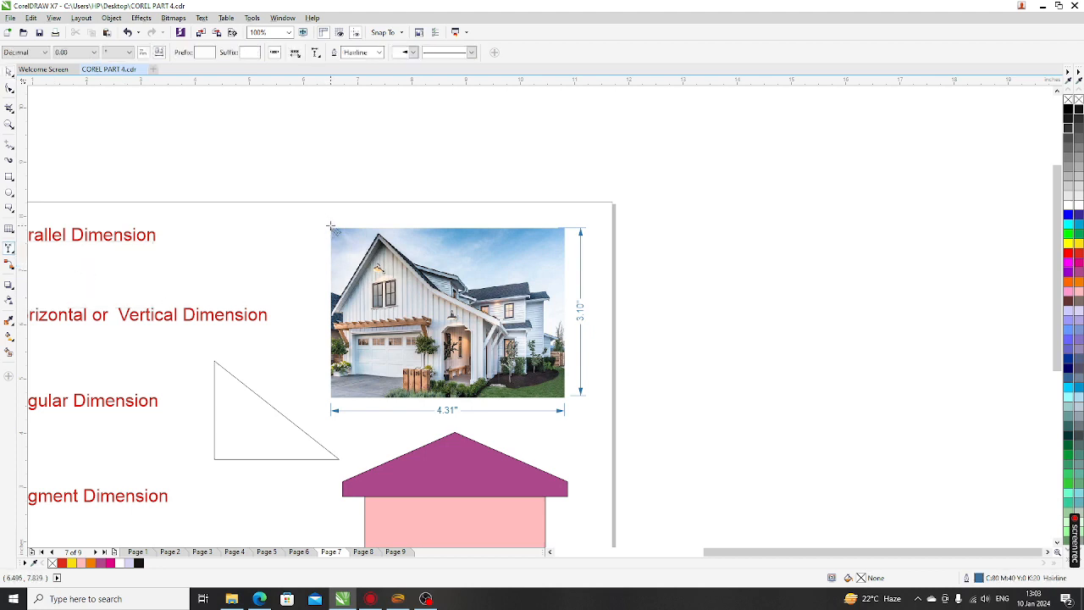
pyautogui.moveTo(330, 226); pyautogui.dragTo(563, 226)
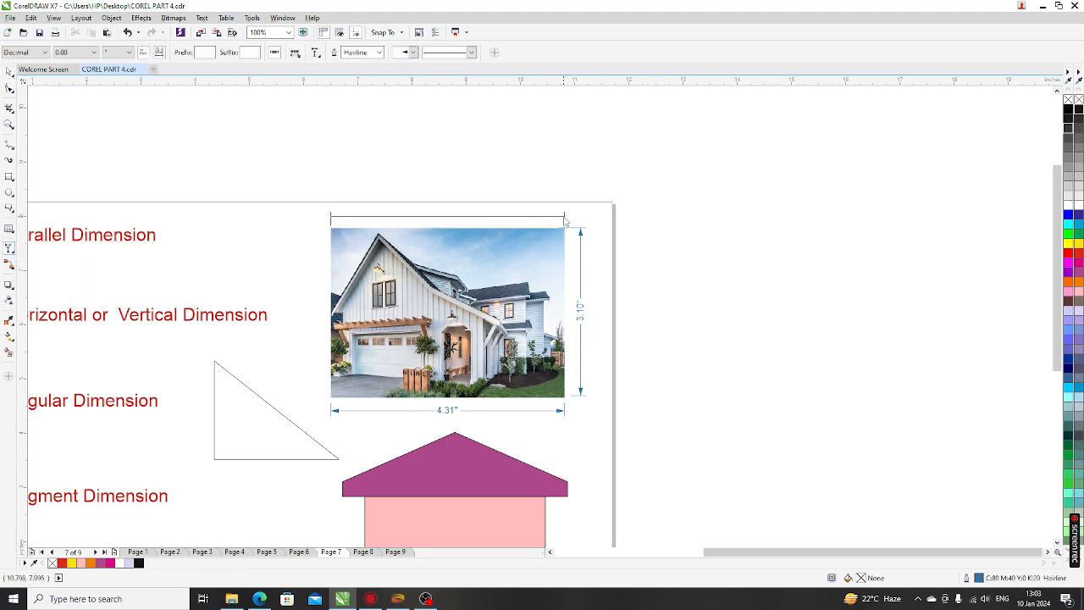
pyautogui.click(564, 214)
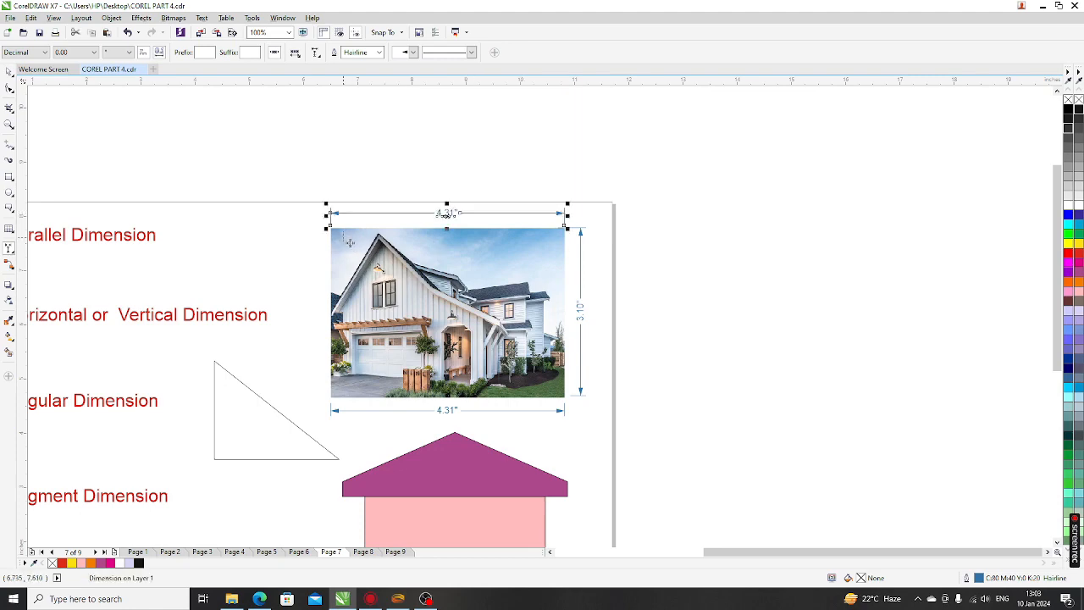
pyautogui.scroll(2, 343, 236)
pyautogui.scroll(-1, 297, 214)
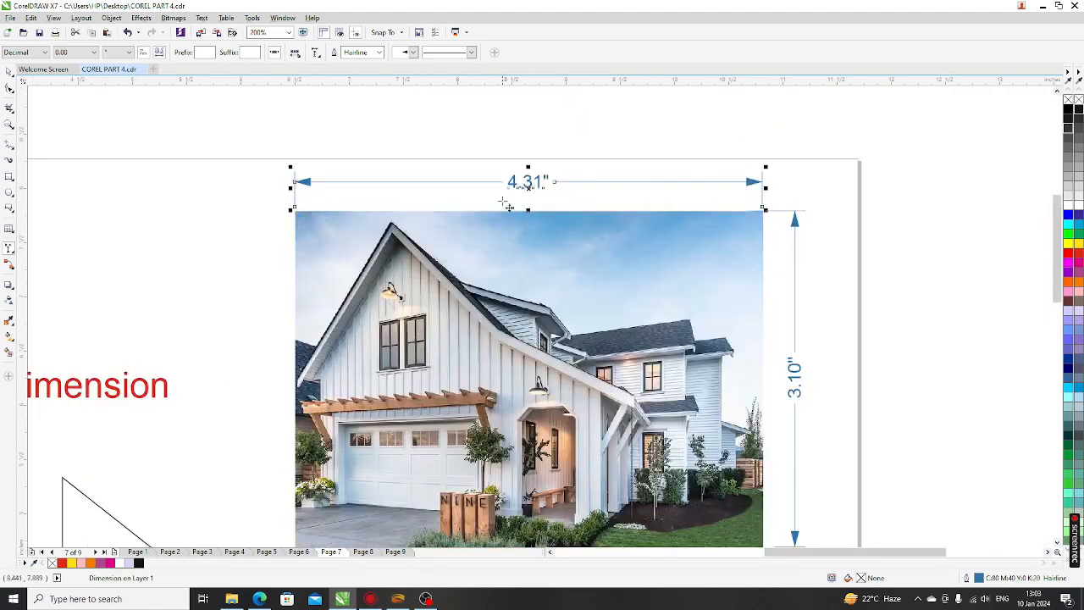
pyautogui.scroll(-1, 506, 190)
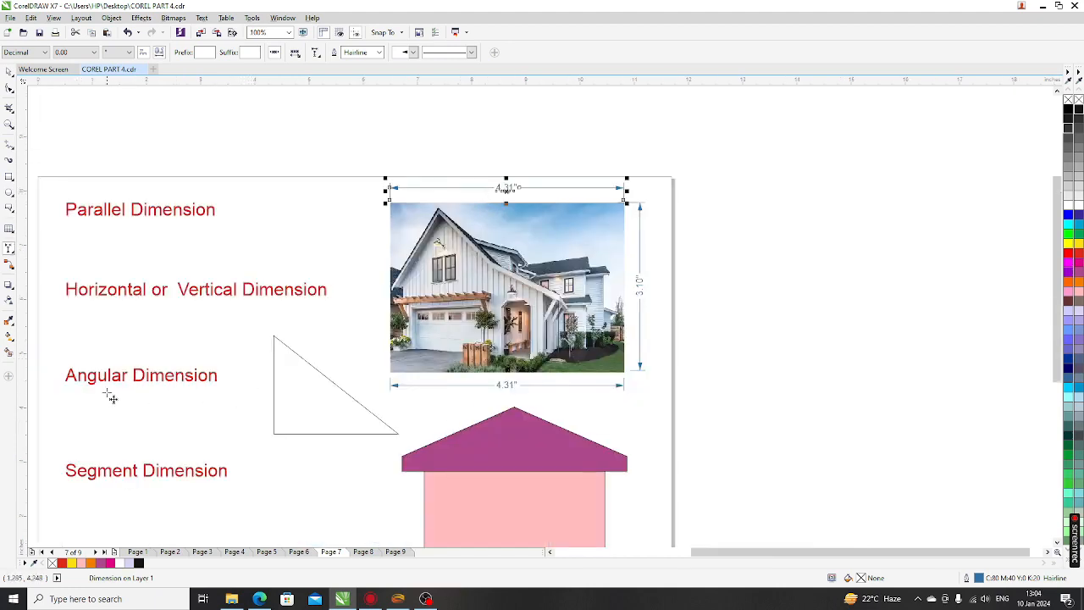
# Add an angular dimension at the triangle's left corner, adjusting its legs until it reads 90.09°
pyautogui.click(8, 250)
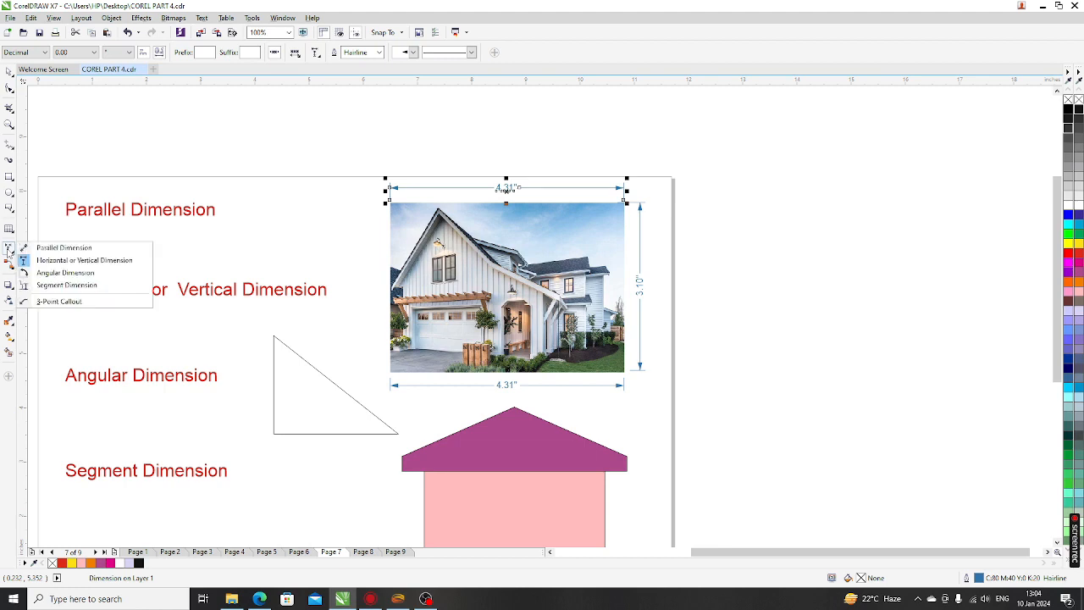
pyautogui.click(59, 273)
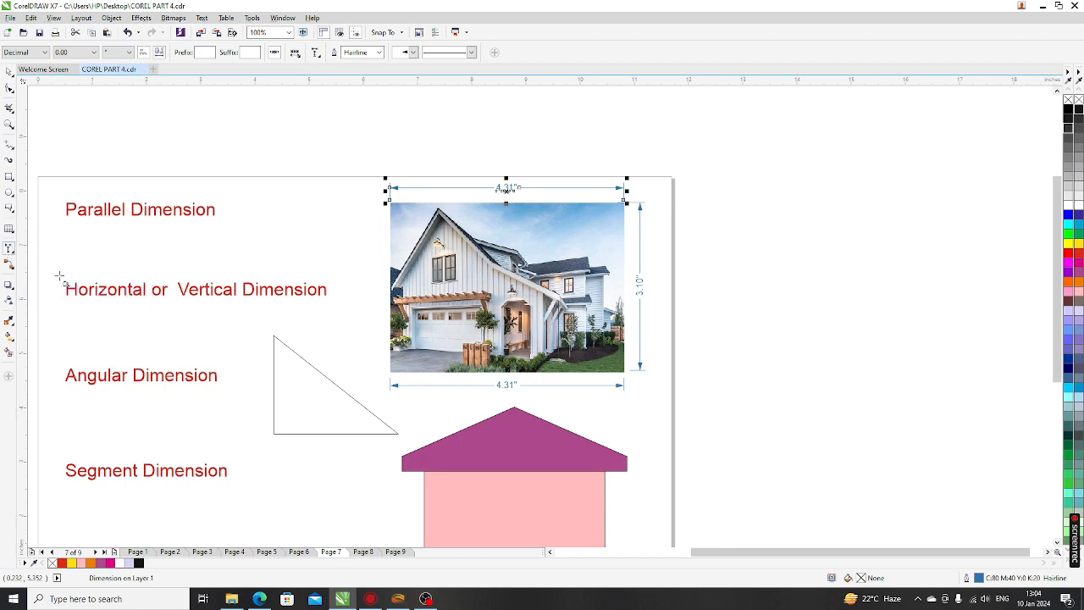
pyautogui.scroll(1, 277, 443)
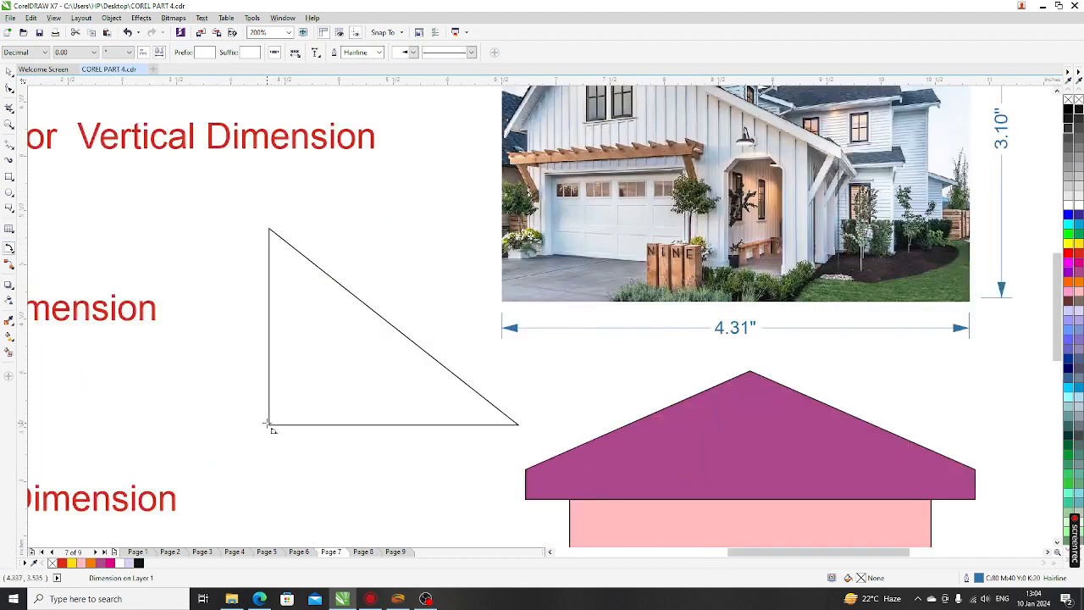
pyautogui.click(272, 428)
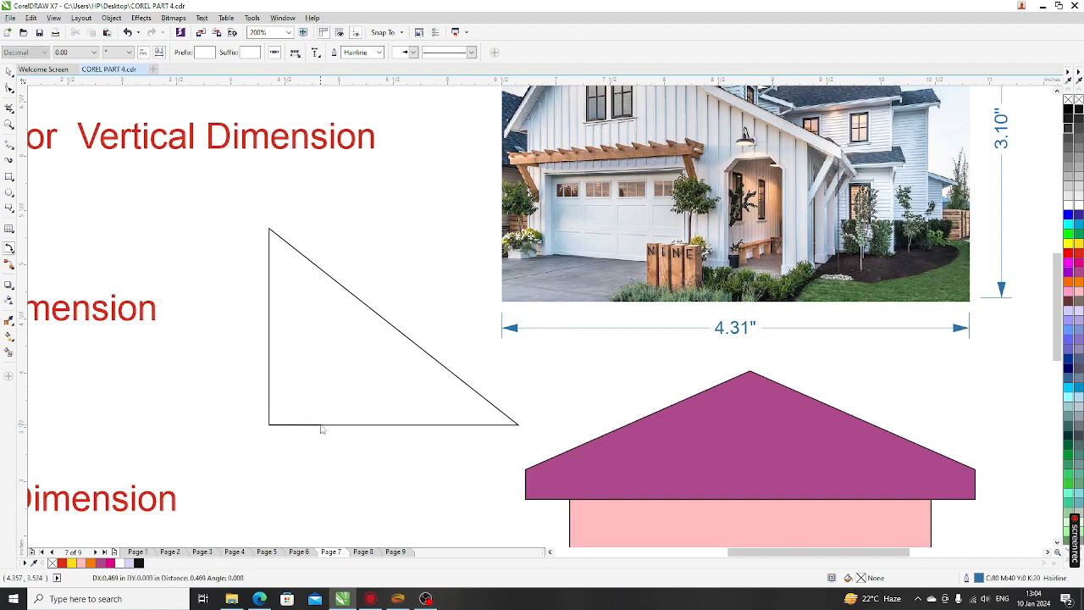
pyautogui.click(333, 423)
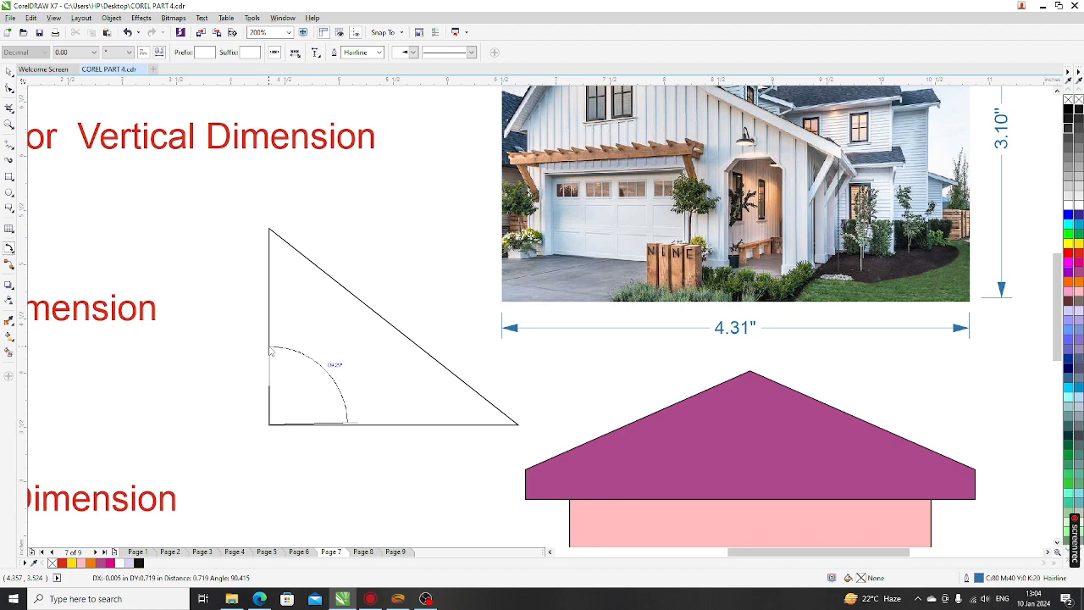
pyautogui.click(269, 346)
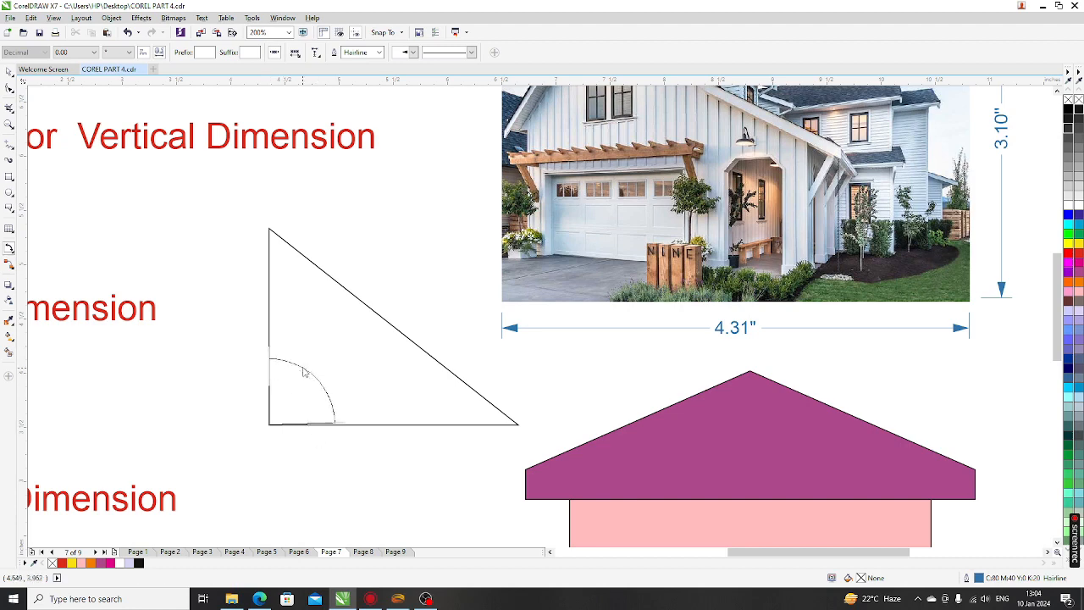
pyautogui.click(301, 370)
pyautogui.scroll(2, 342, 436)
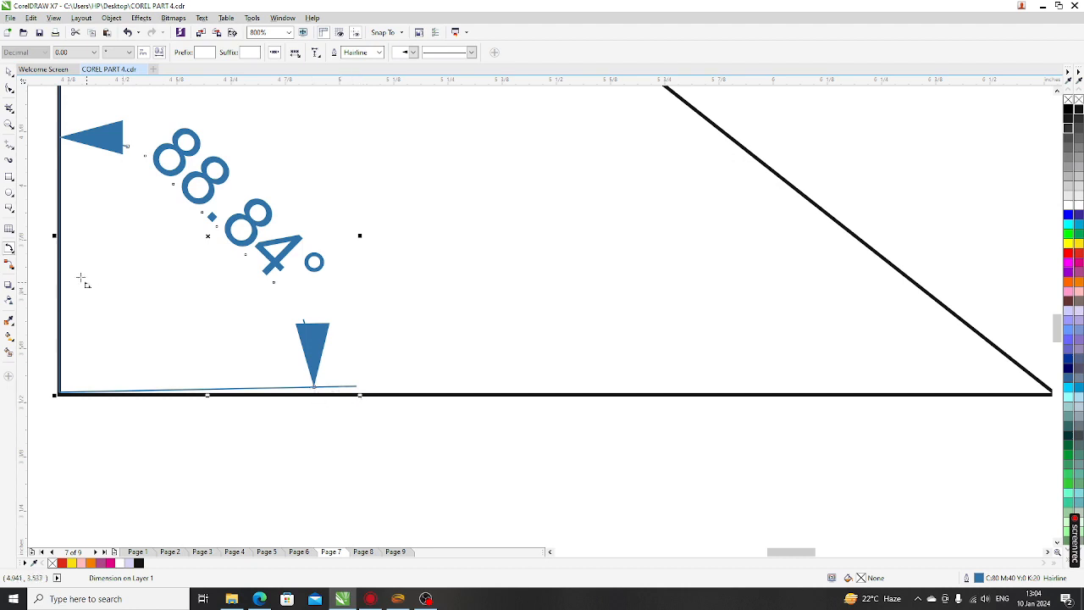
pyautogui.scroll(-2, 258, 303)
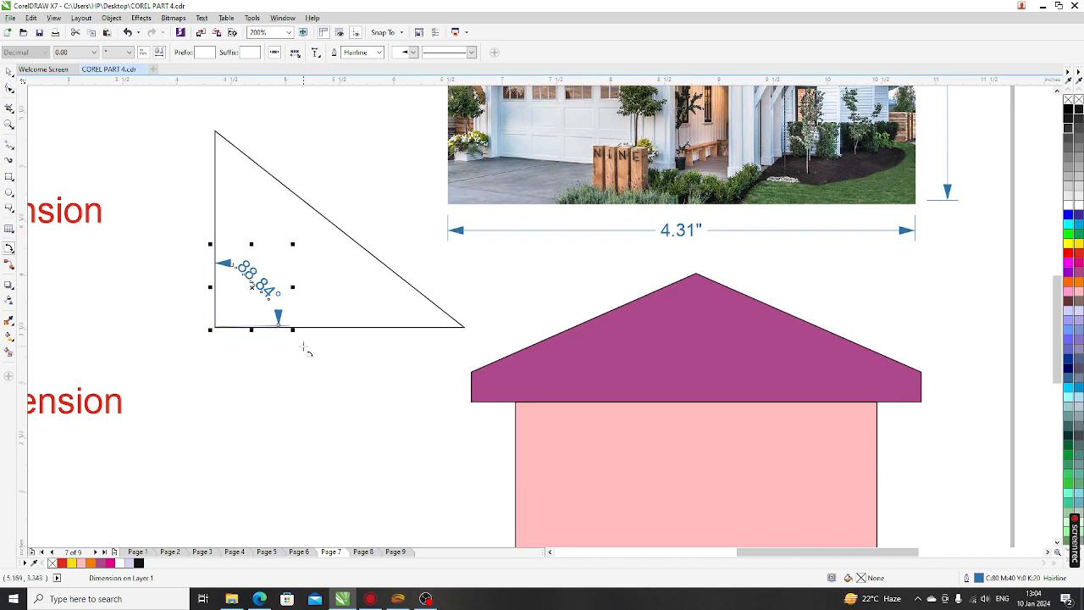
pyautogui.moveTo(290, 326); pyautogui.dragTo(290, 329)
pyautogui.scroll(2, 303, 346)
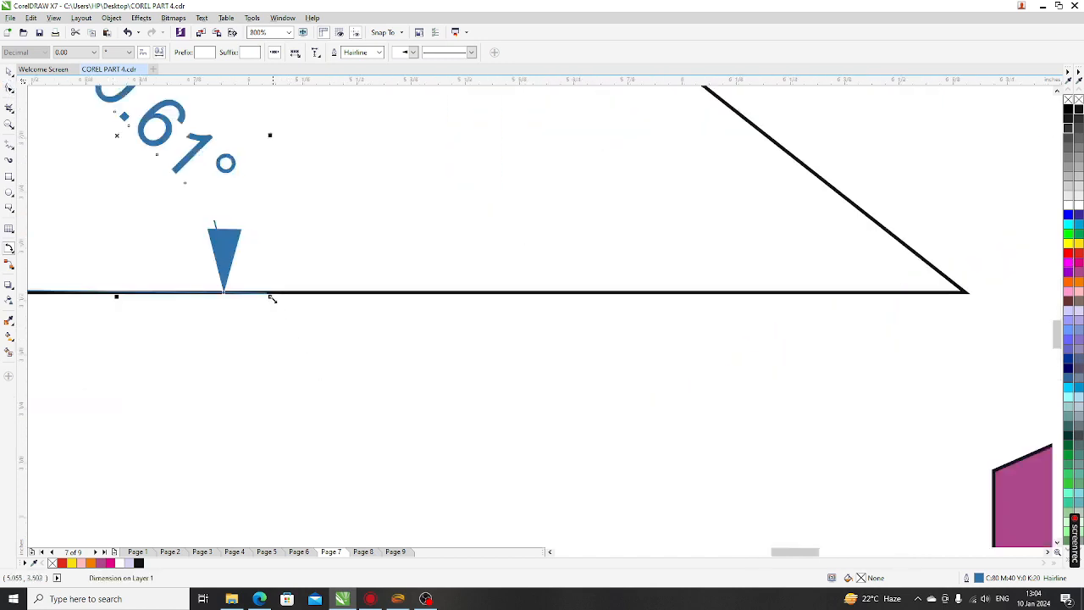
pyautogui.moveTo(271, 295); pyautogui.dragTo(276, 303)
pyautogui.scroll(-2, 343, 345)
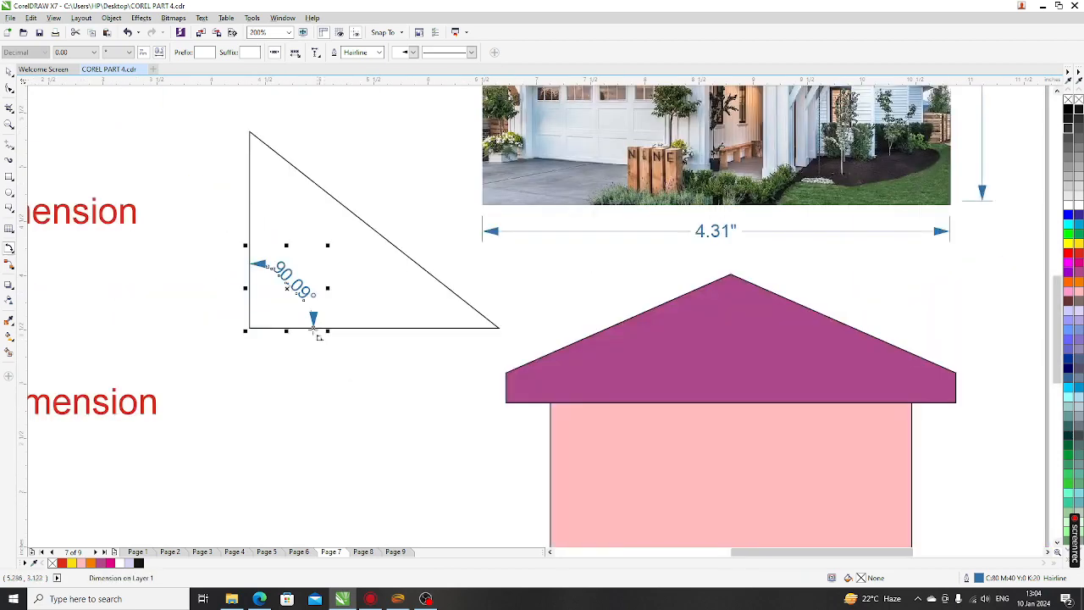
pyautogui.scroll(2, 262, 248)
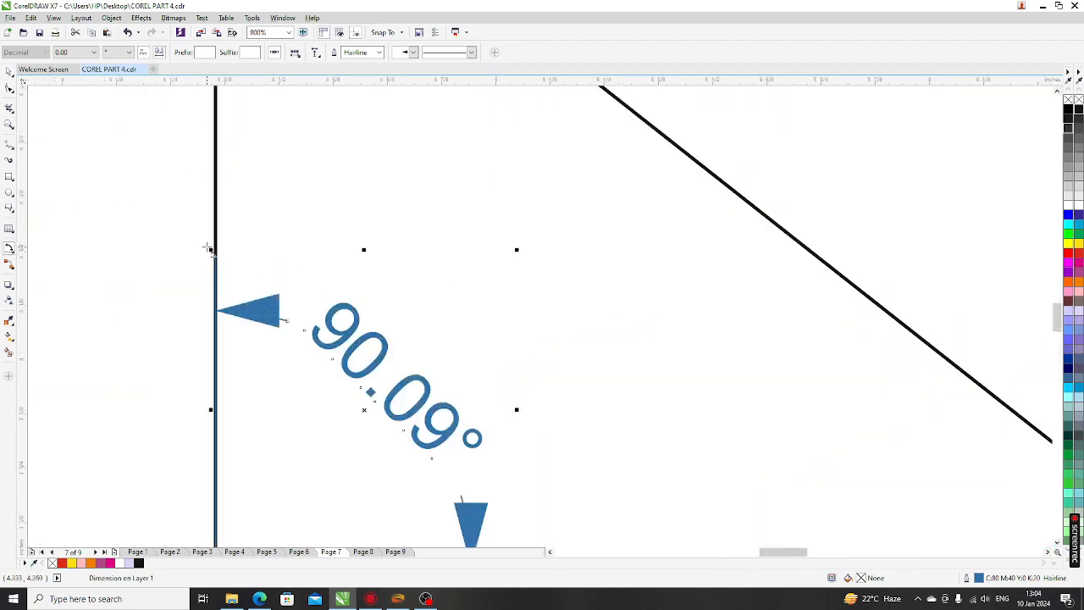
pyautogui.scroll(-2, 211, 248)
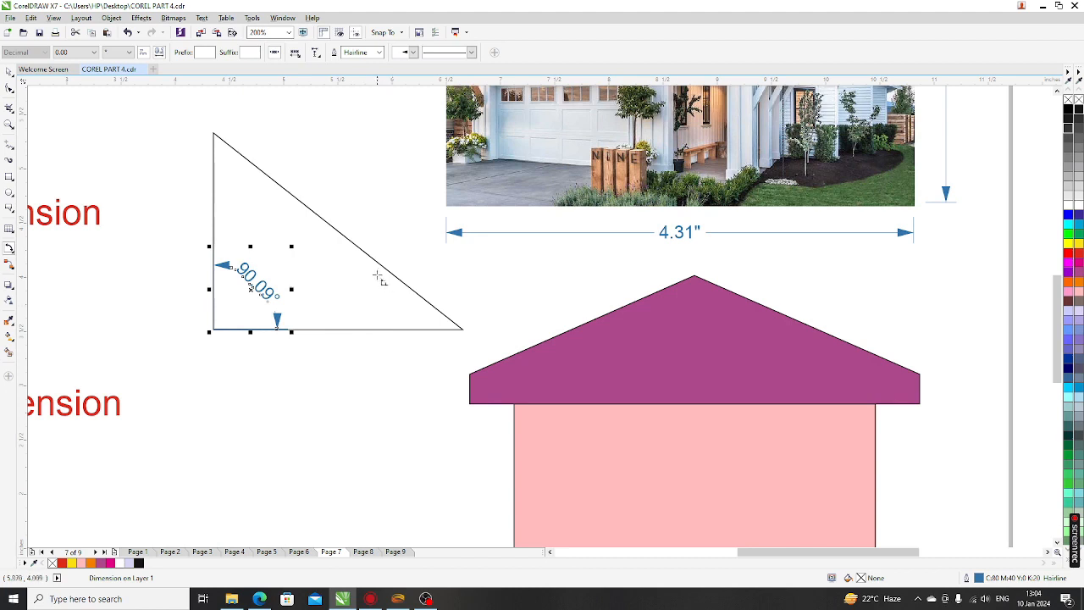
# Measure the triangle's bottom-right angle with a 38.81° angular dimension
pyautogui.click(466, 336)
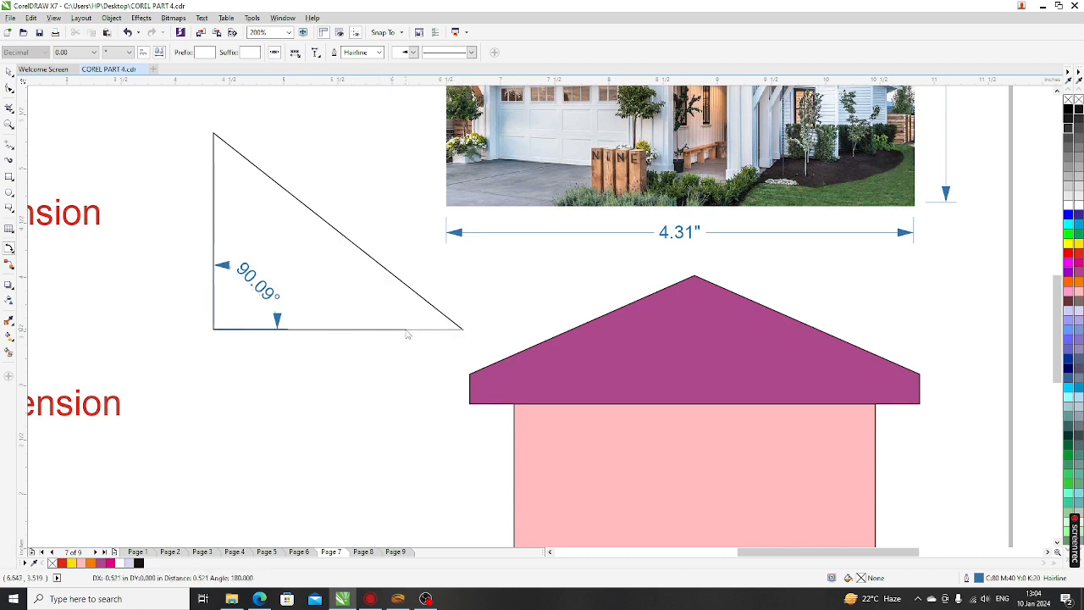
pyautogui.click(407, 331)
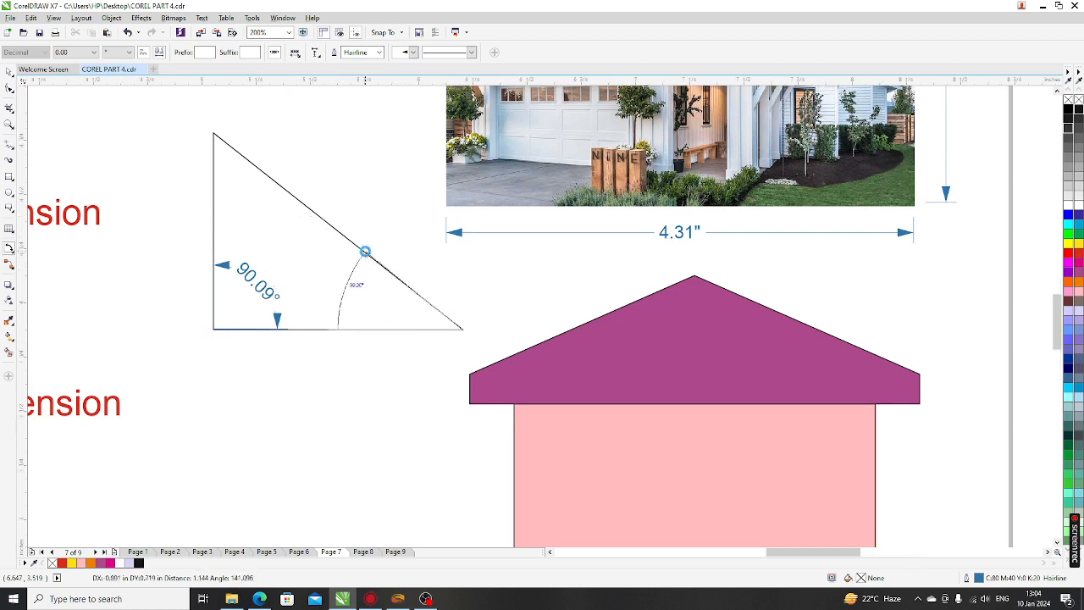
pyautogui.scroll(1, 363, 249)
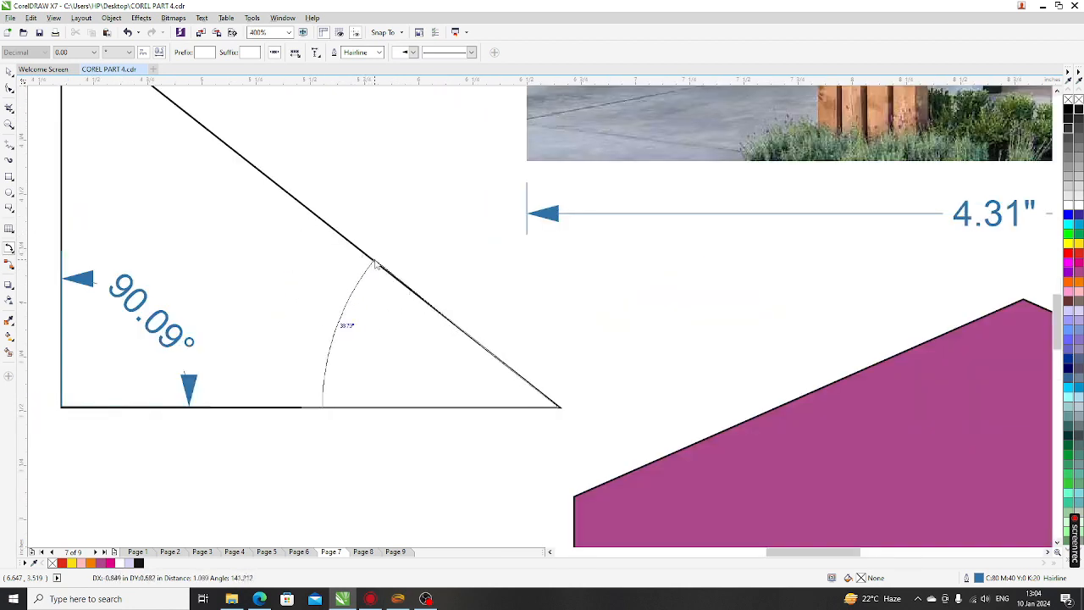
pyautogui.click(375, 260)
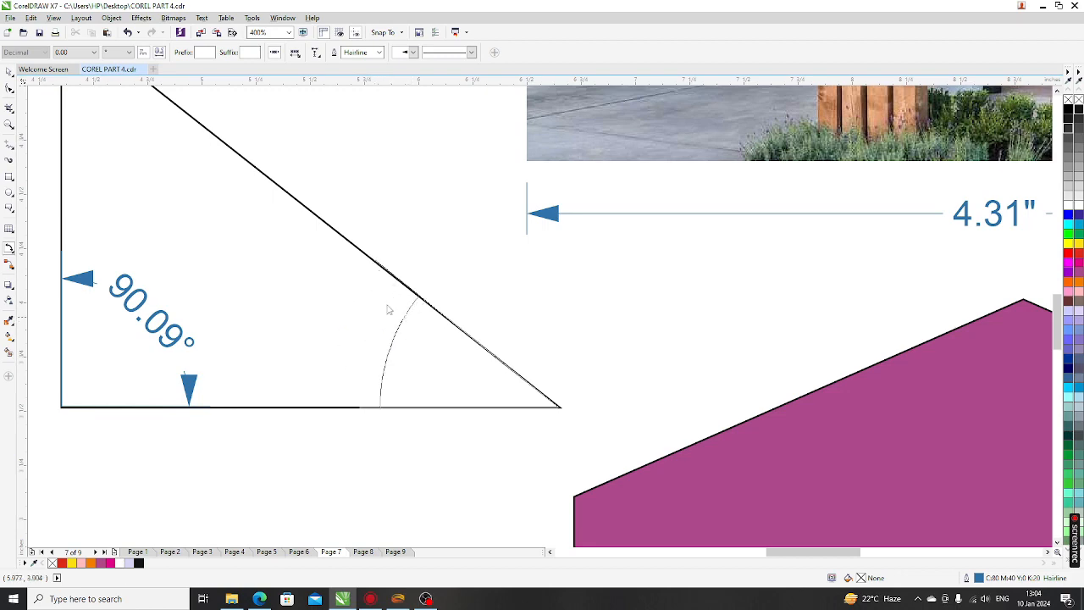
pyautogui.click(367, 273)
pyautogui.scroll(-2, 351, 369)
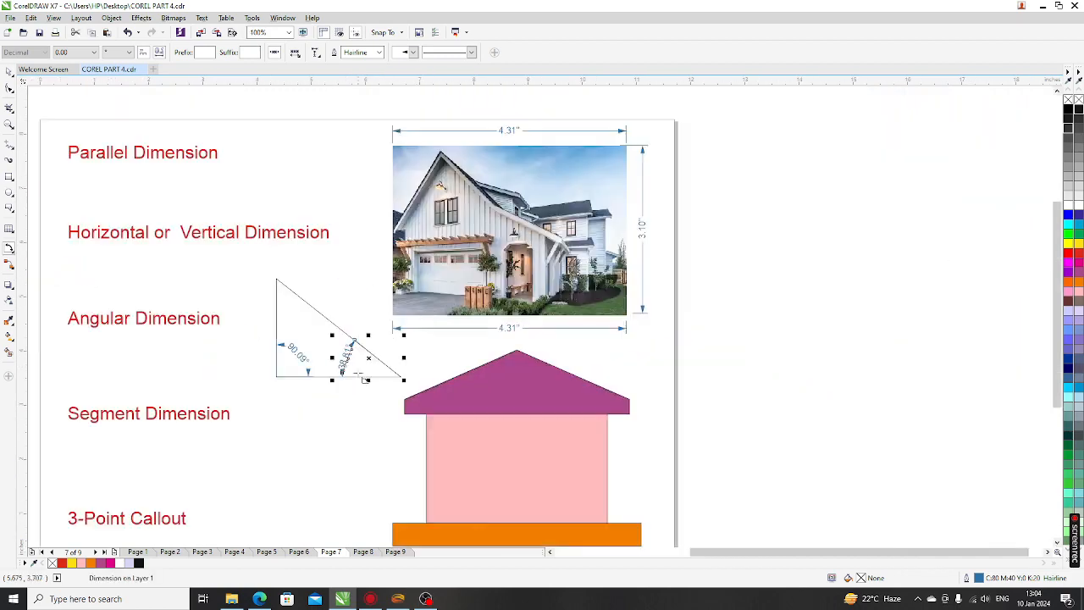
pyautogui.scroll(2, 351, 368)
pyautogui.scroll(-2, 356, 373)
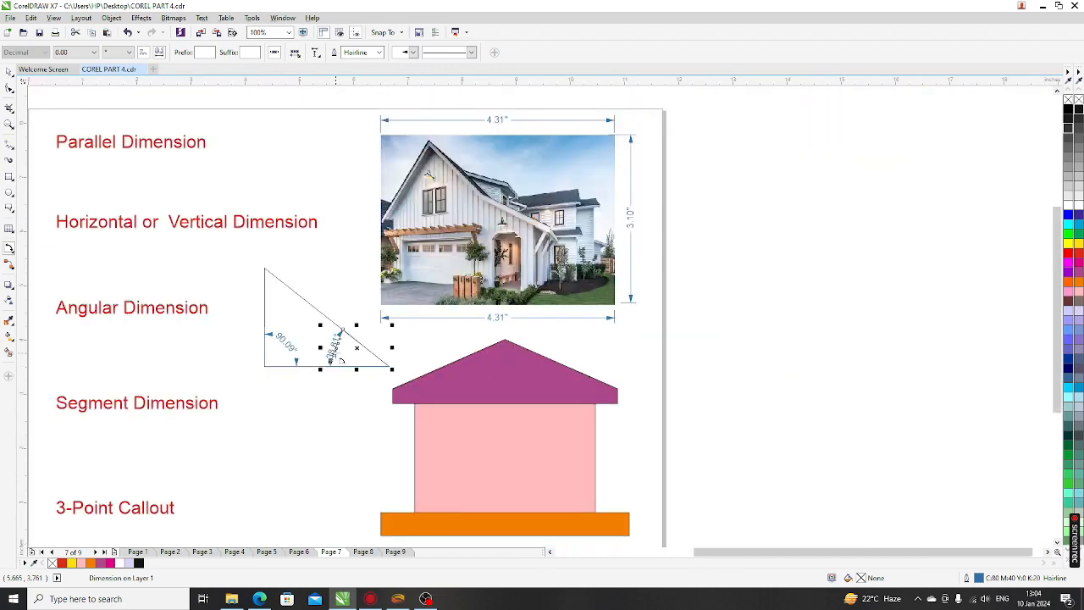
pyautogui.click(11, 254)
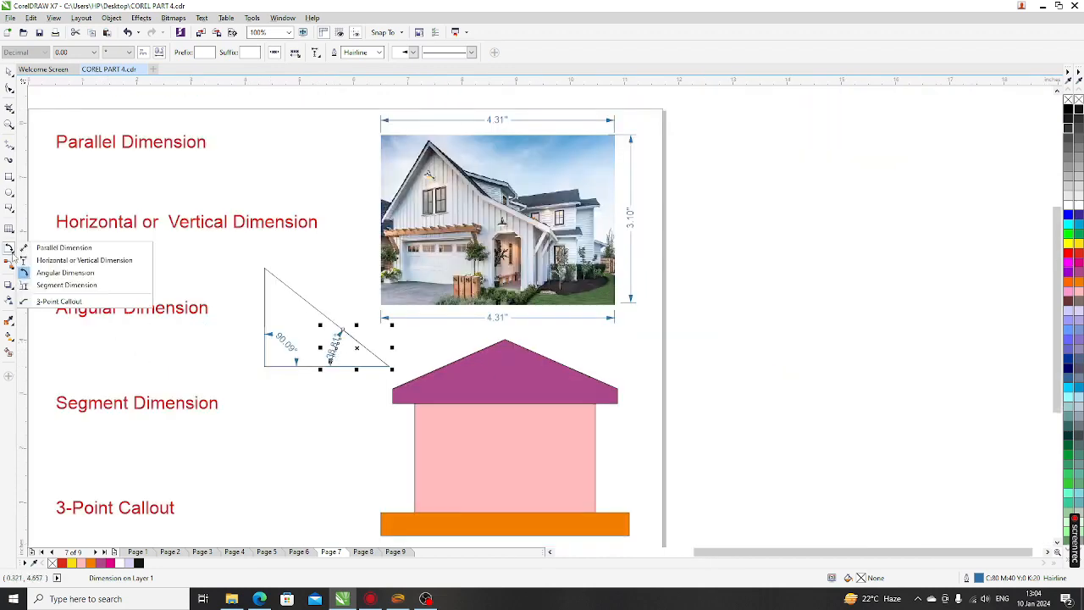
# Add a 2.71" segment dimension down the house's left side
pyautogui.click(76, 287)
pyautogui.scroll(-1, 385, 360)
pyautogui.scroll(2, 366, 412)
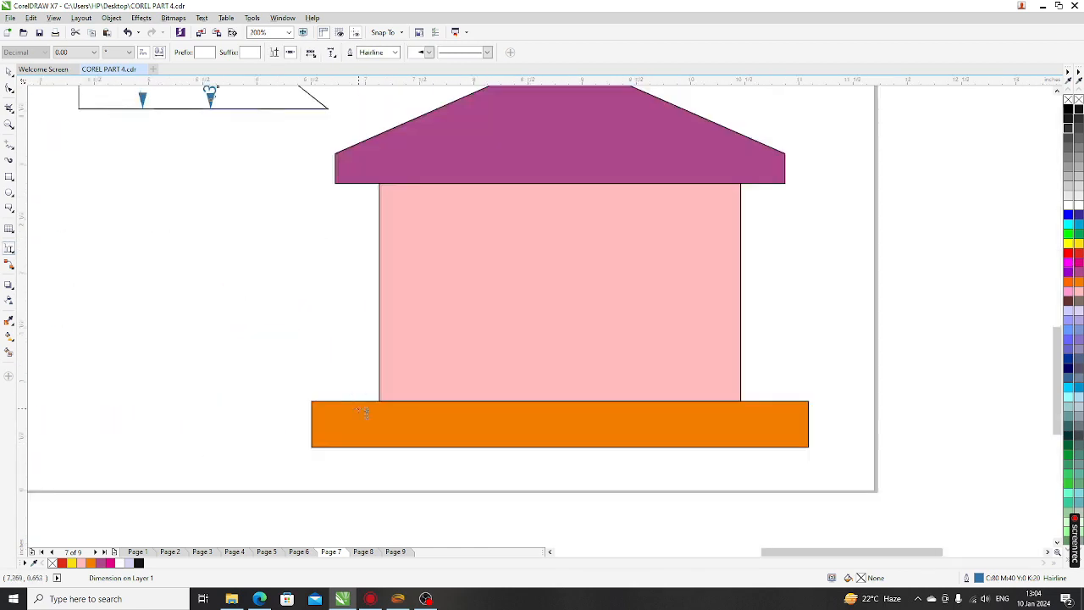
pyautogui.scroll(-1, 300, 285)
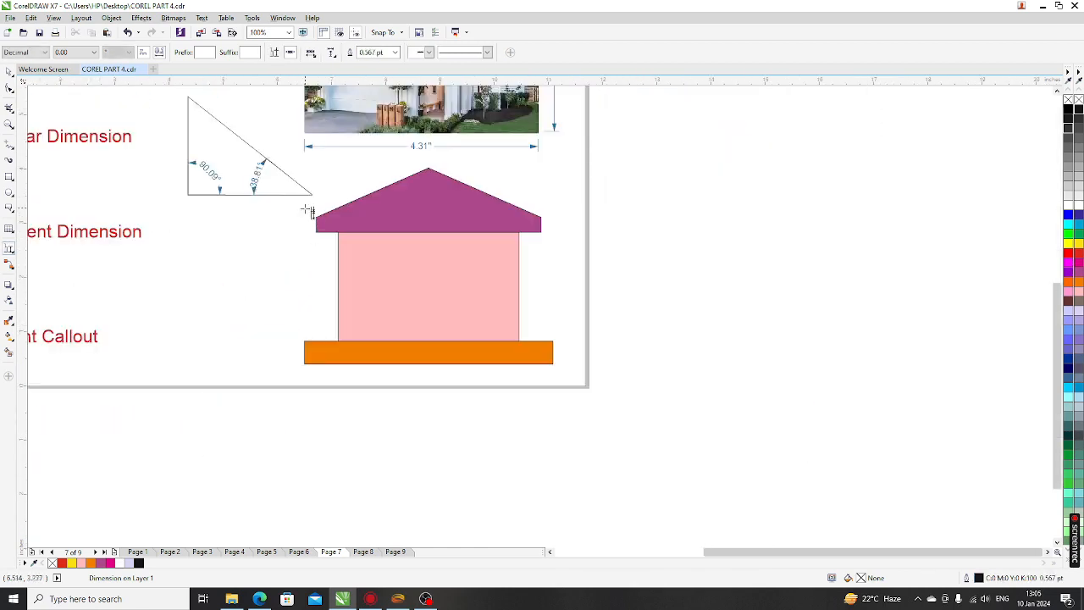
pyautogui.moveTo(296, 229); pyautogui.dragTo(283, 370)
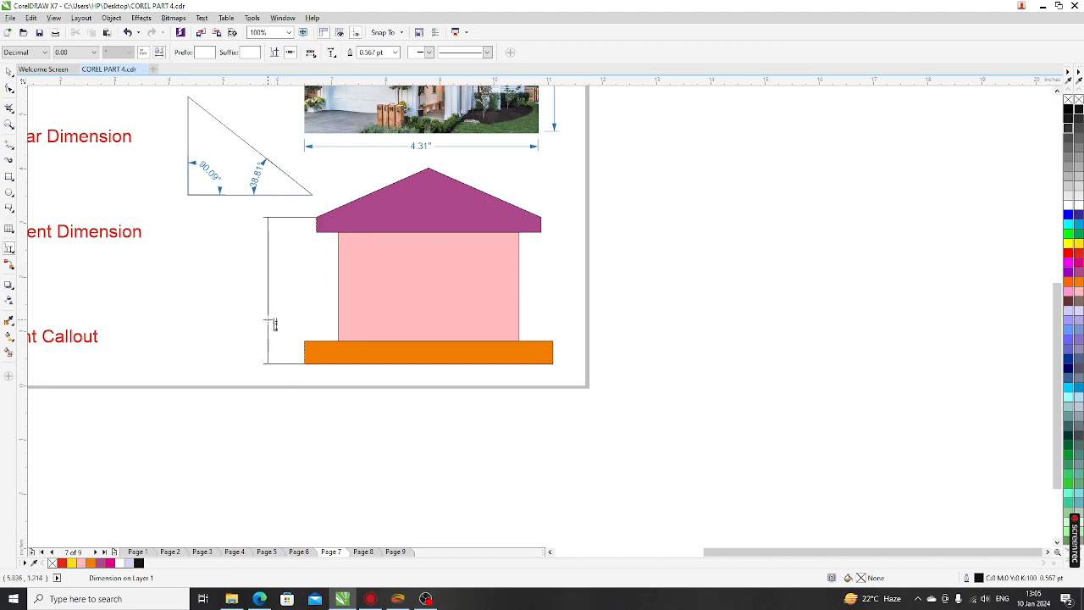
pyautogui.click(259, 322)
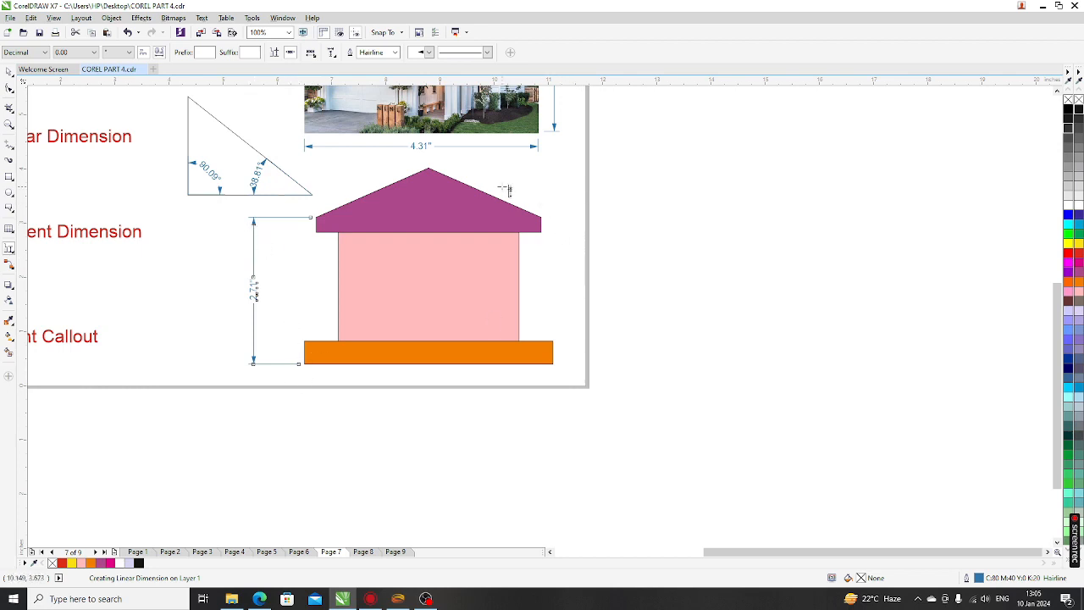
# Add a 0.28" segment dimension beside the roof's right end
pyautogui.moveTo(502, 186); pyautogui.dragTo(573, 343)
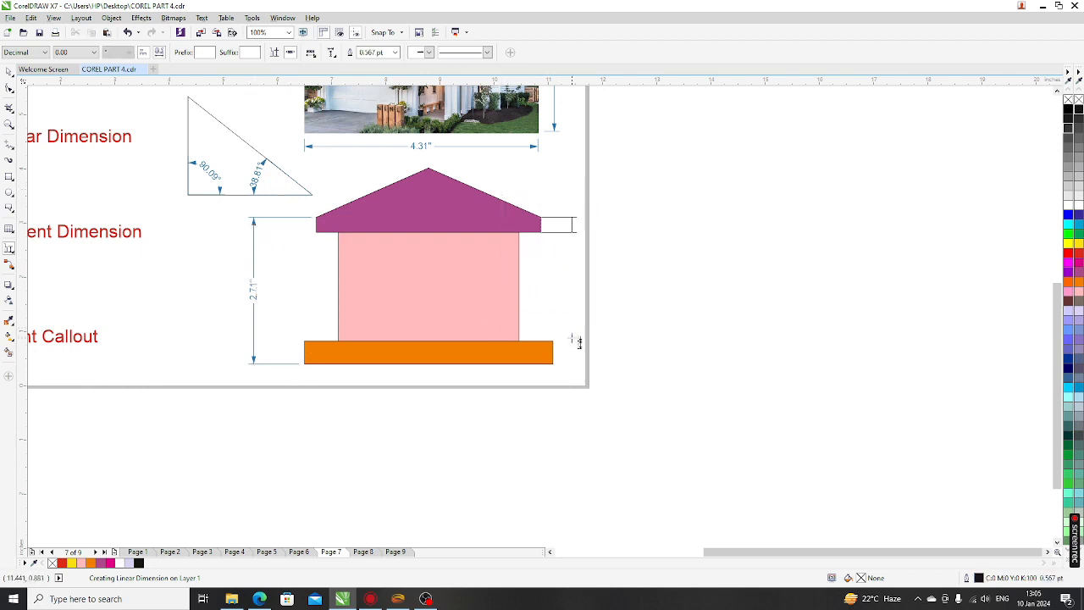
pyautogui.click(571, 286)
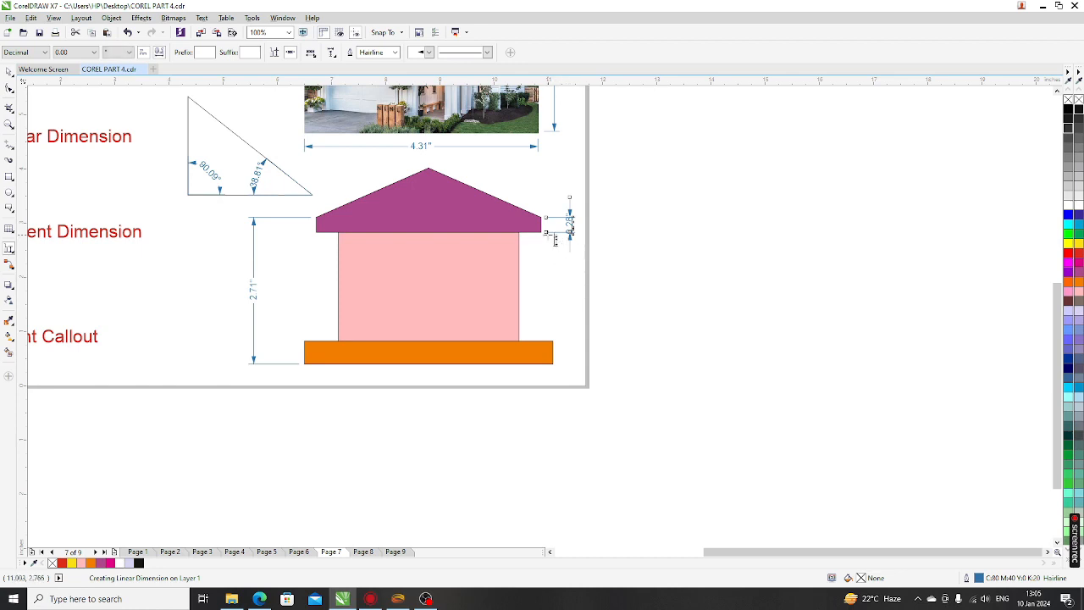
pyautogui.moveTo(550, 231); pyautogui.dragTo(549, 270)
pyautogui.press('Escape')
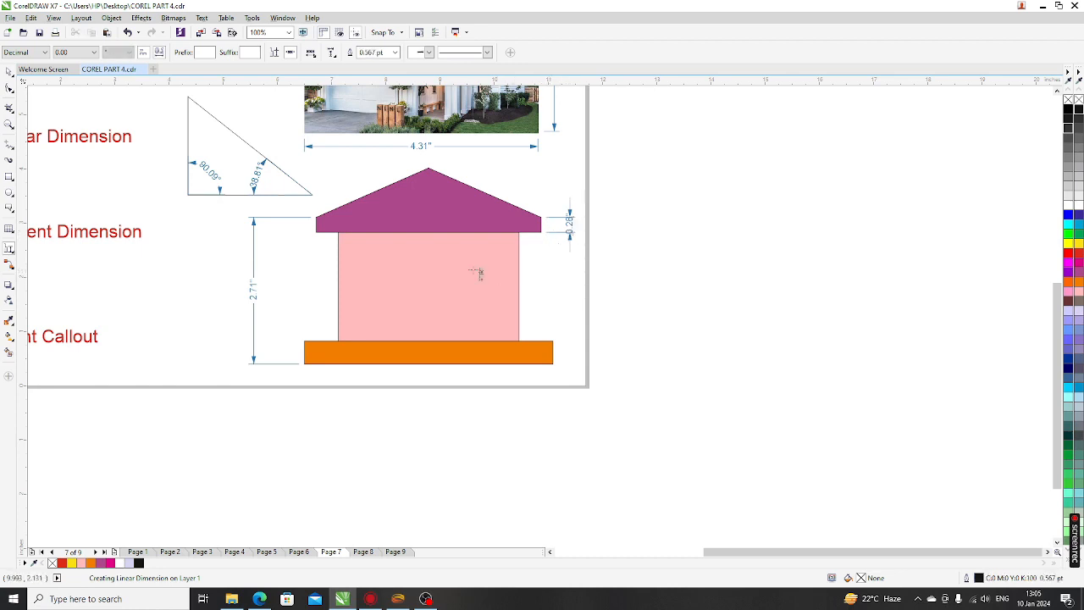
pyautogui.scroll(-1, 399, 264)
pyautogui.scroll(-2, 400, 269)
pyautogui.scroll(2, 251, 315)
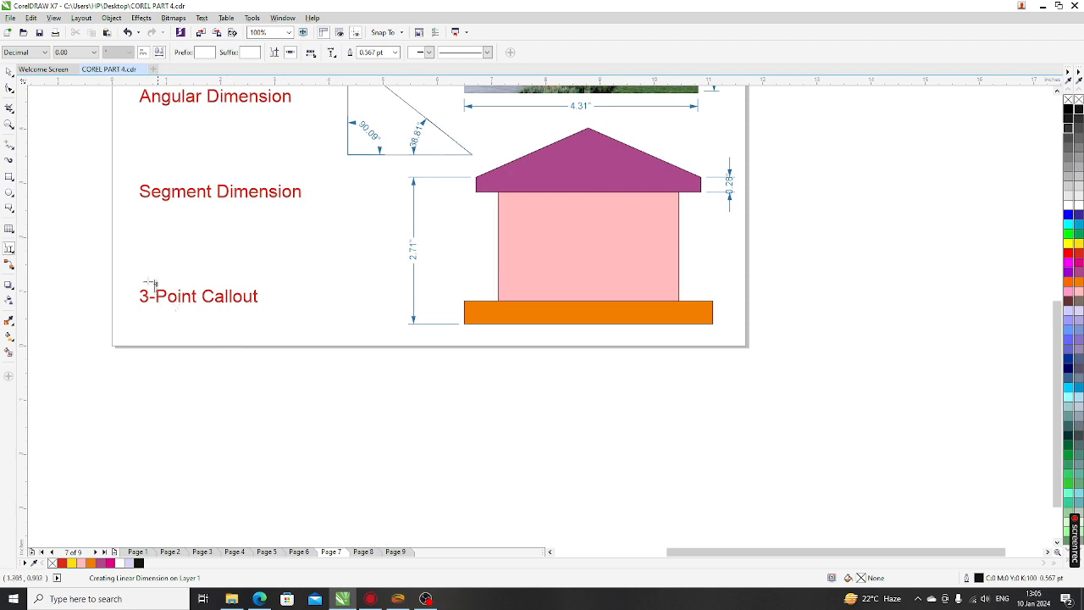
pyautogui.click(12, 252)
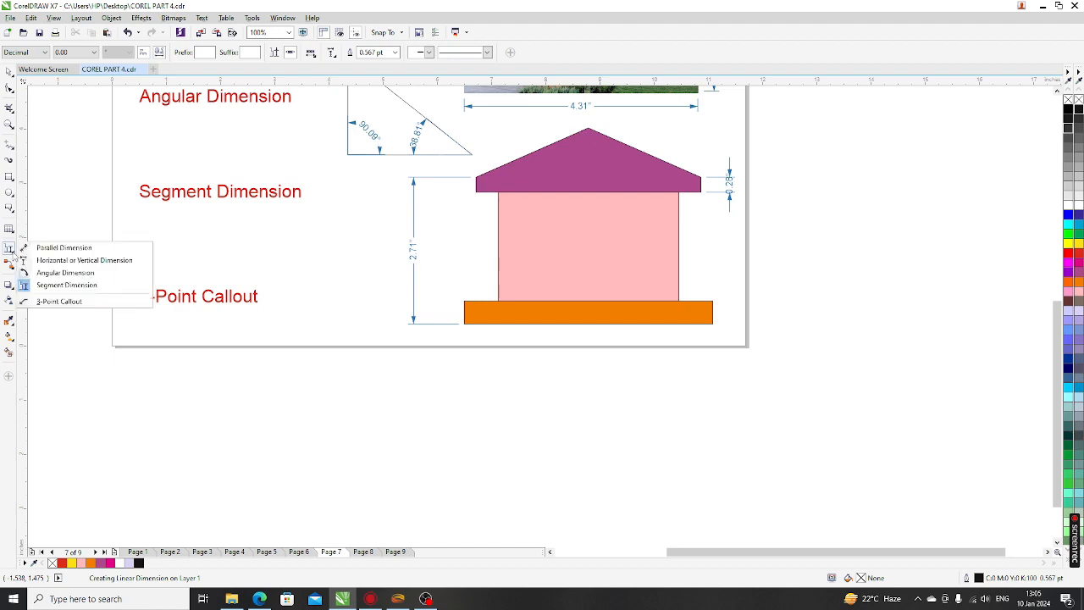
# Draw a 3-point callout beside the pink wall, then delete it as unwanted
pyautogui.click(59, 301)
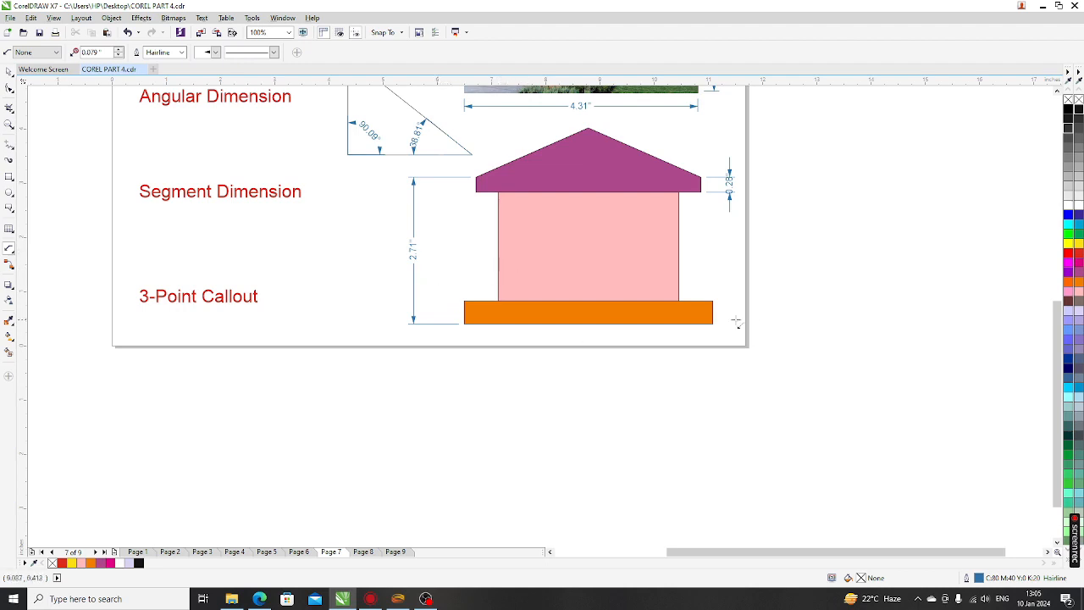
pyautogui.moveTo(724, 279); pyautogui.dragTo(681, 247)
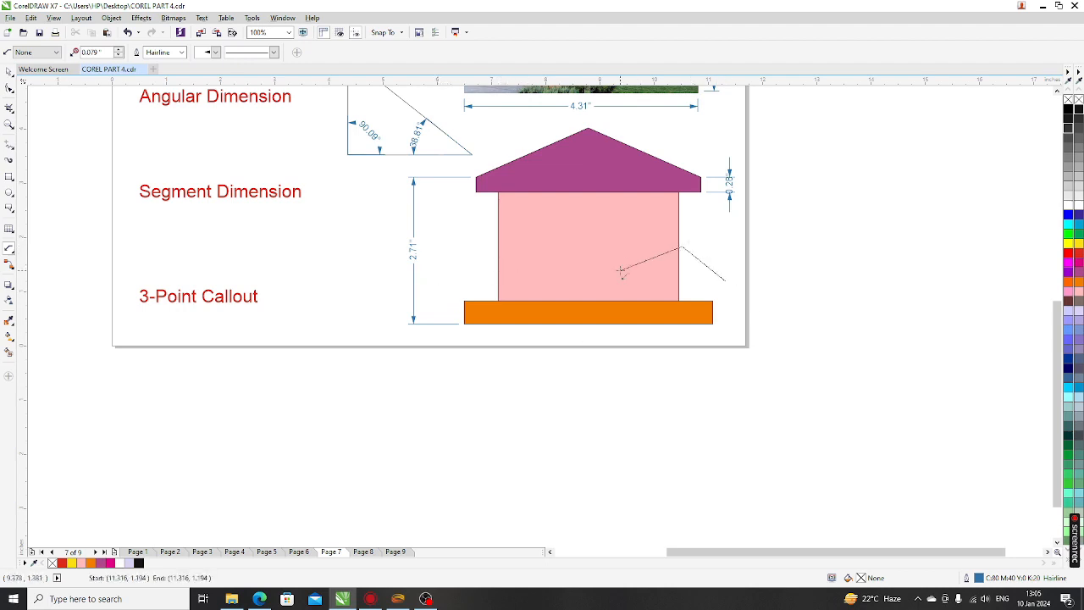
pyautogui.click(641, 262)
pyautogui.scroll(3, 720, 273)
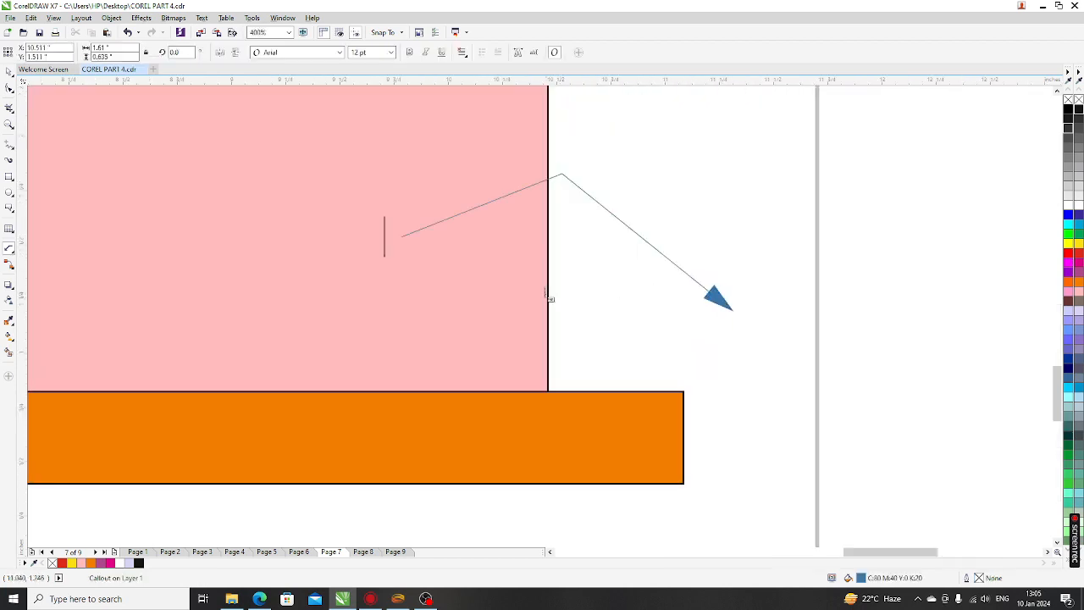
pyautogui.click(8, 72)
pyautogui.scroll(-1, 410, 277)
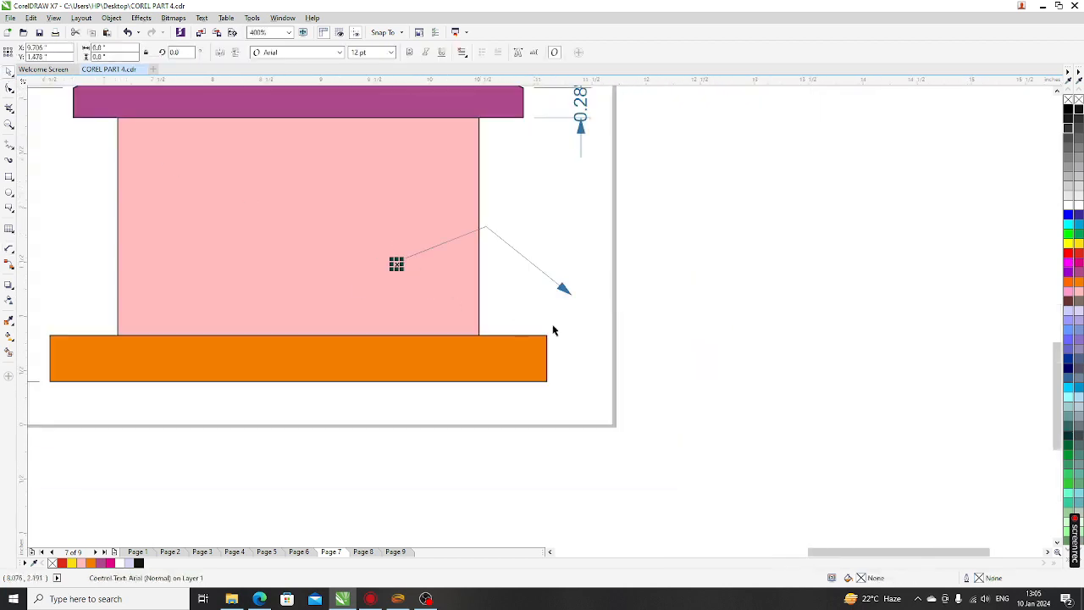
pyautogui.click(564, 291)
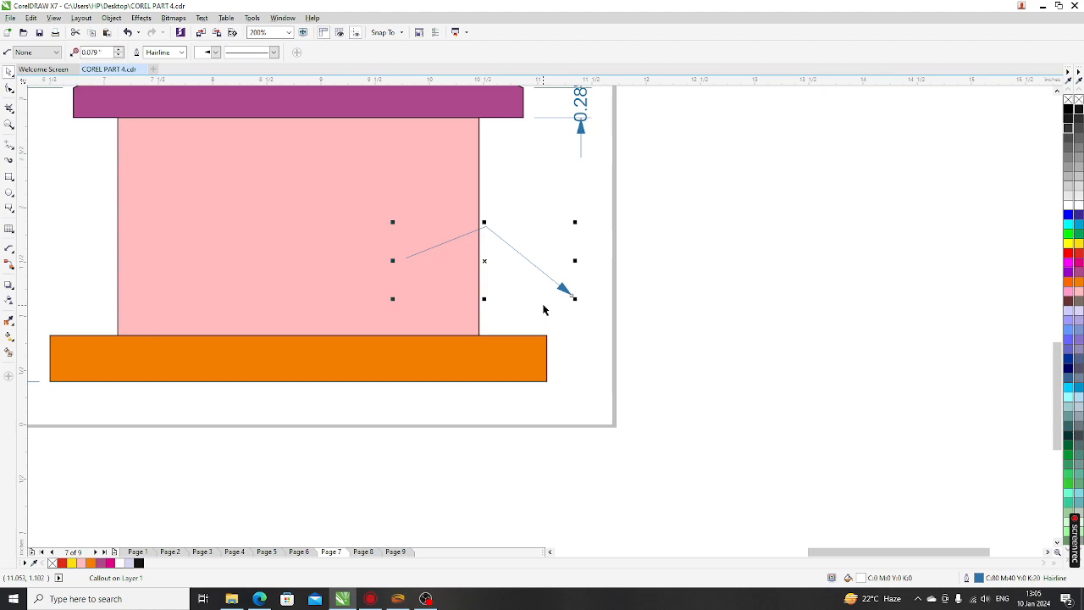
pyautogui.press('Delete')
# Draw a 3-point callout leader pointing into the pink wall
pyautogui.click(14, 249)
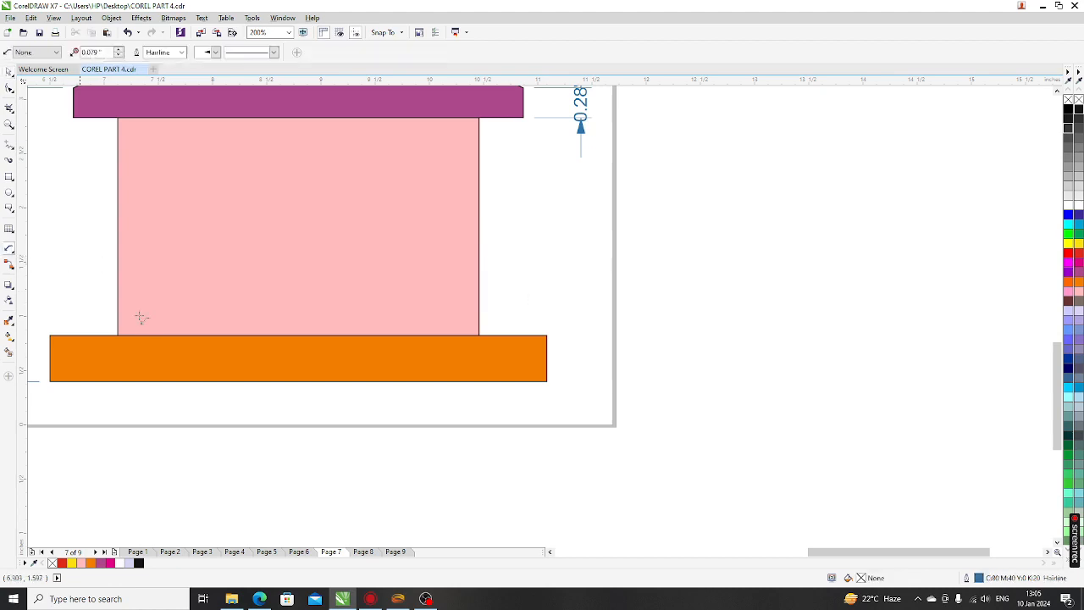
pyautogui.moveTo(584, 322); pyautogui.dragTo(511, 271)
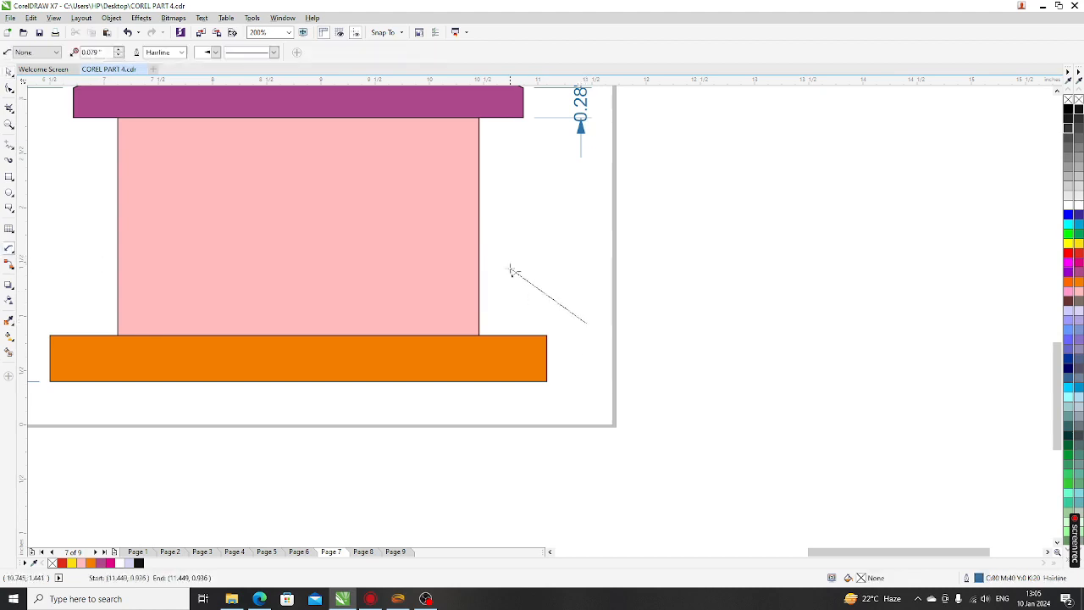
pyautogui.click(415, 281)
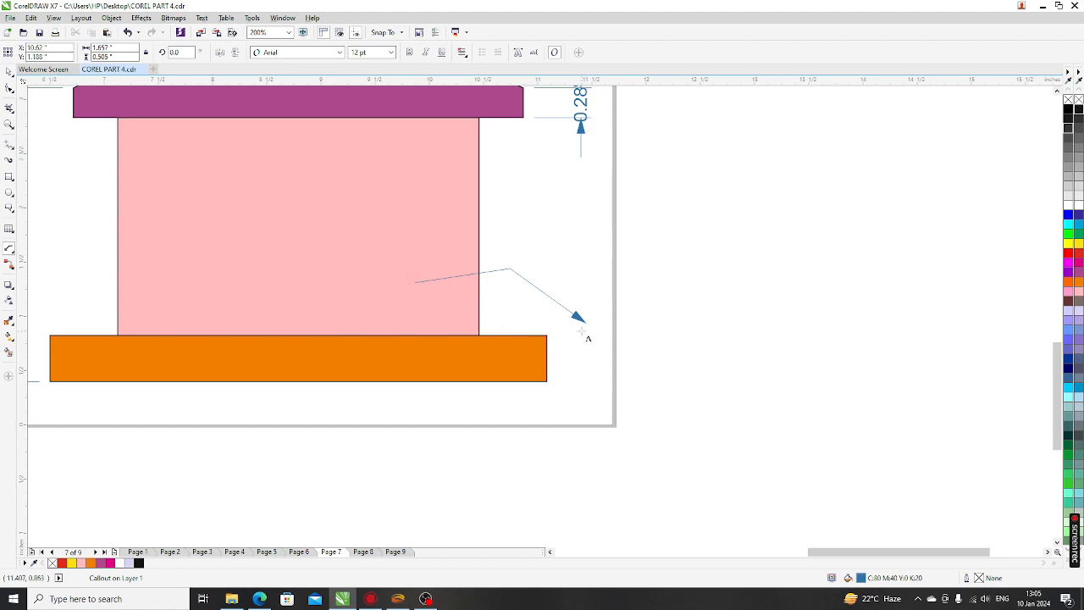
pyautogui.click(398, 198)
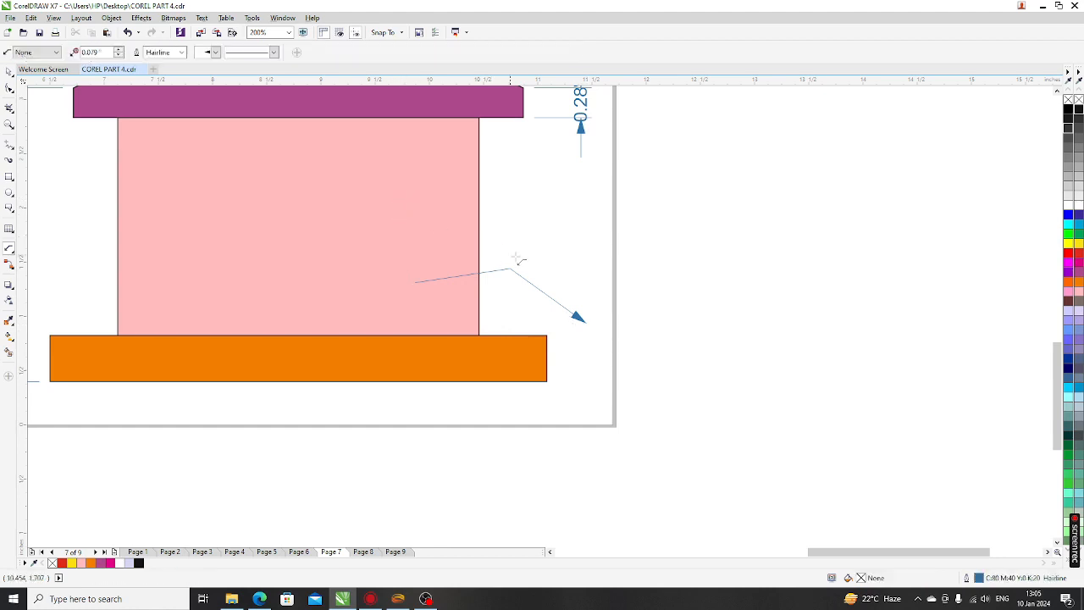
# Draw a second callout from the wall down beside the house's base, then deselect it
pyautogui.moveTo(453, 198); pyautogui.dragTo(536, 230)
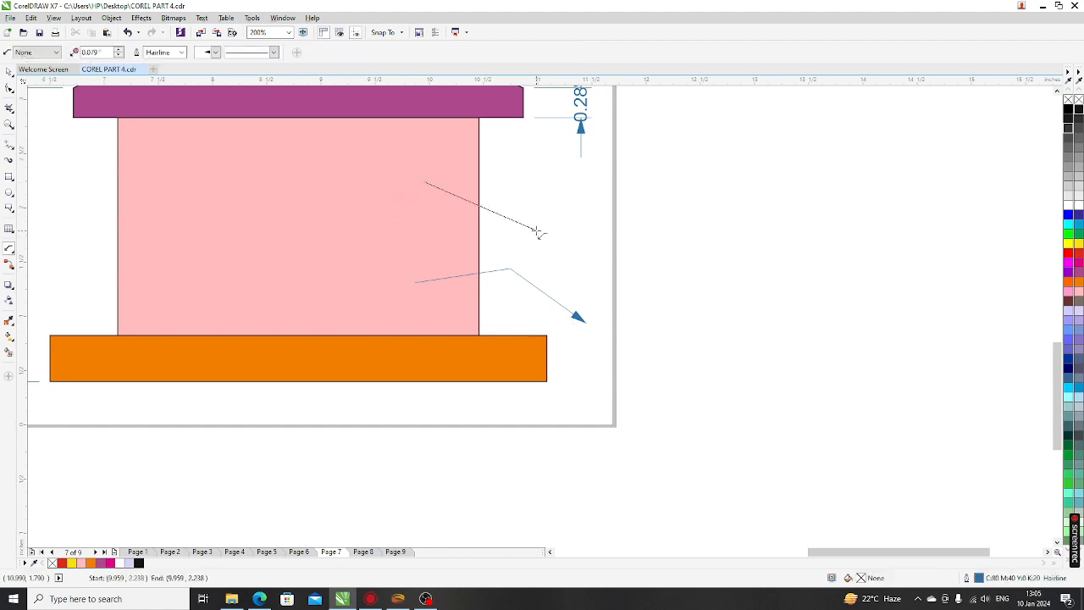
pyautogui.click(580, 368)
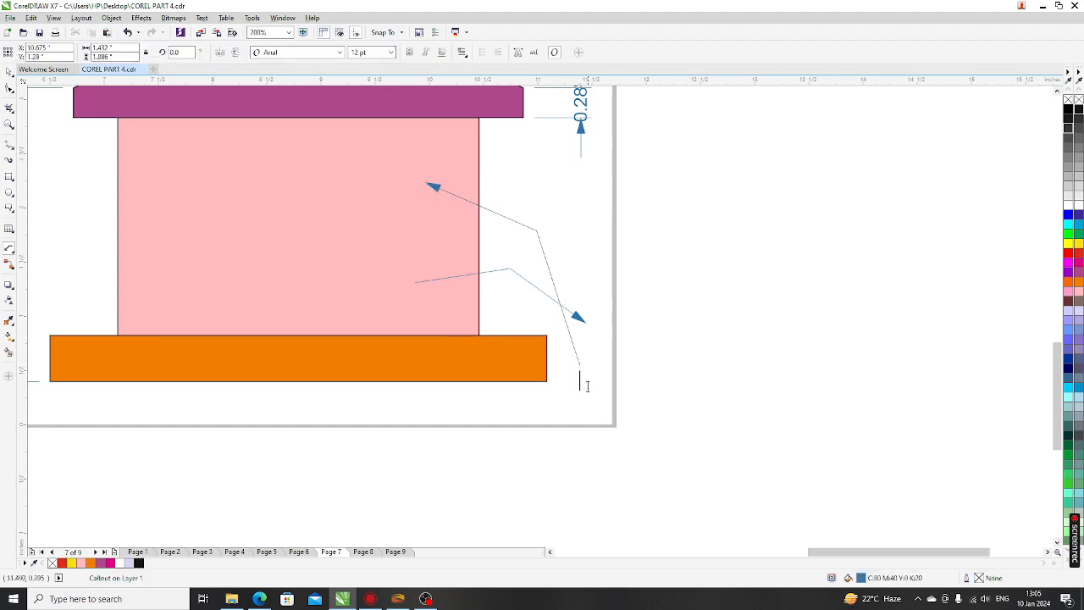
pyautogui.scroll(-3, 478, 309)
pyautogui.scroll(3, 471, 292)
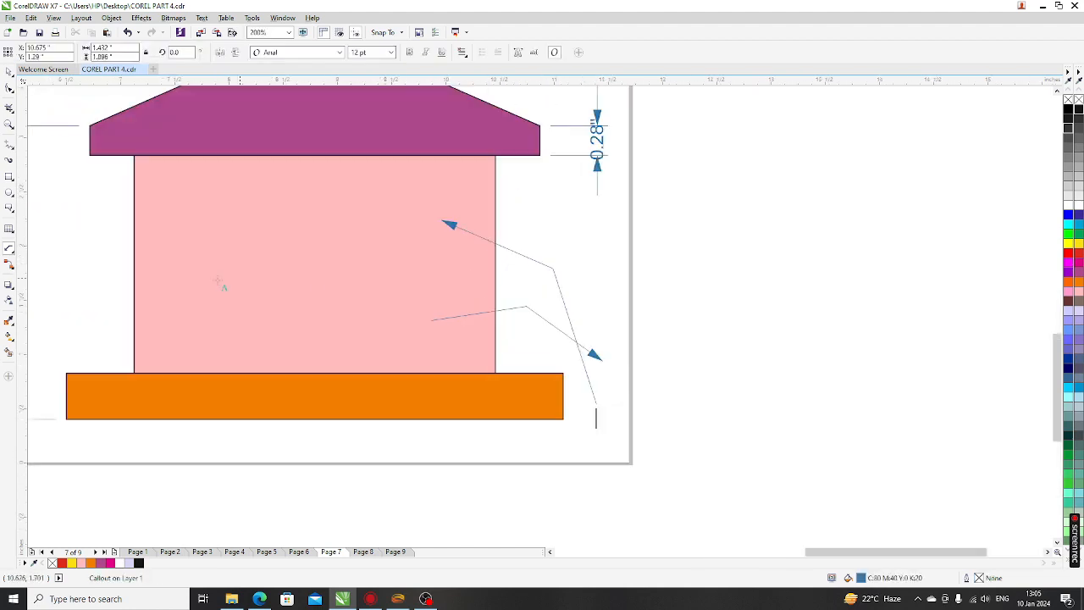
pyautogui.click(9, 249)
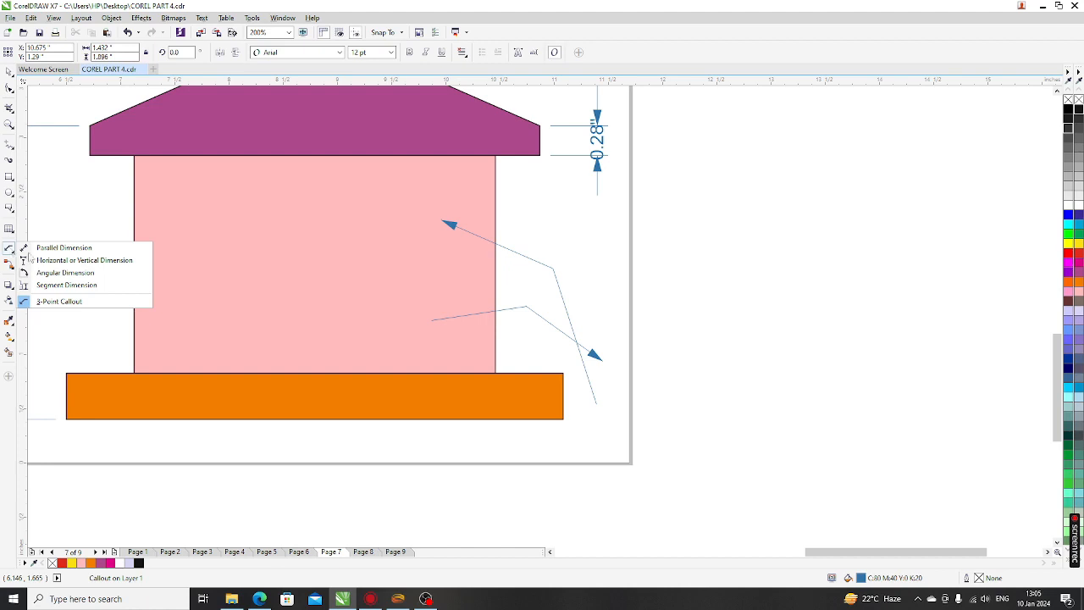
pyautogui.click(245, 259)
pyautogui.scroll(-4, 419, 353)
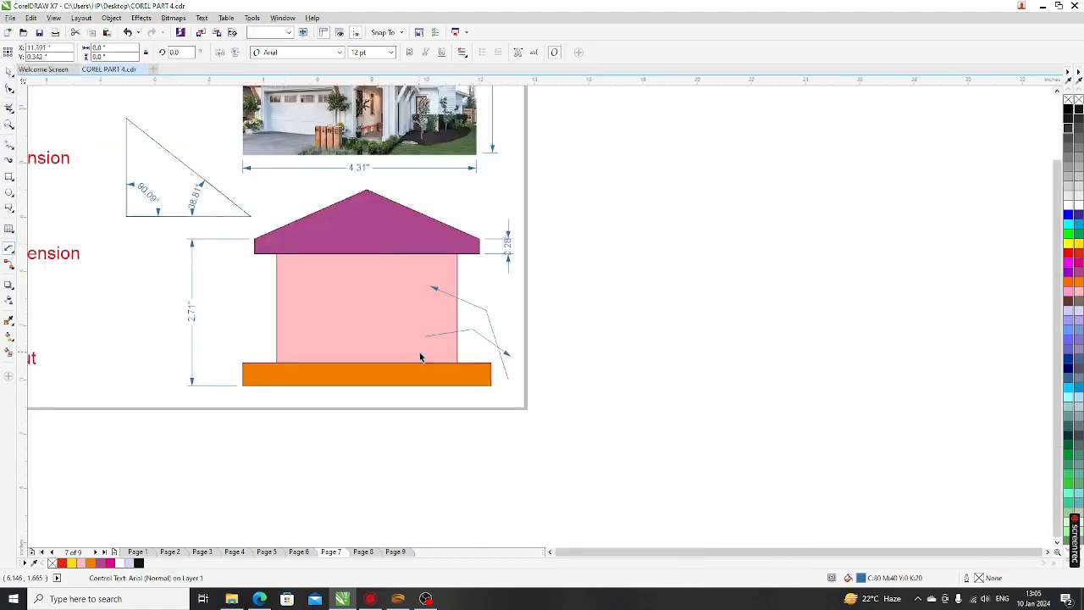
pyautogui.click(594, 403)
pyautogui.scroll(2, 198, 364)
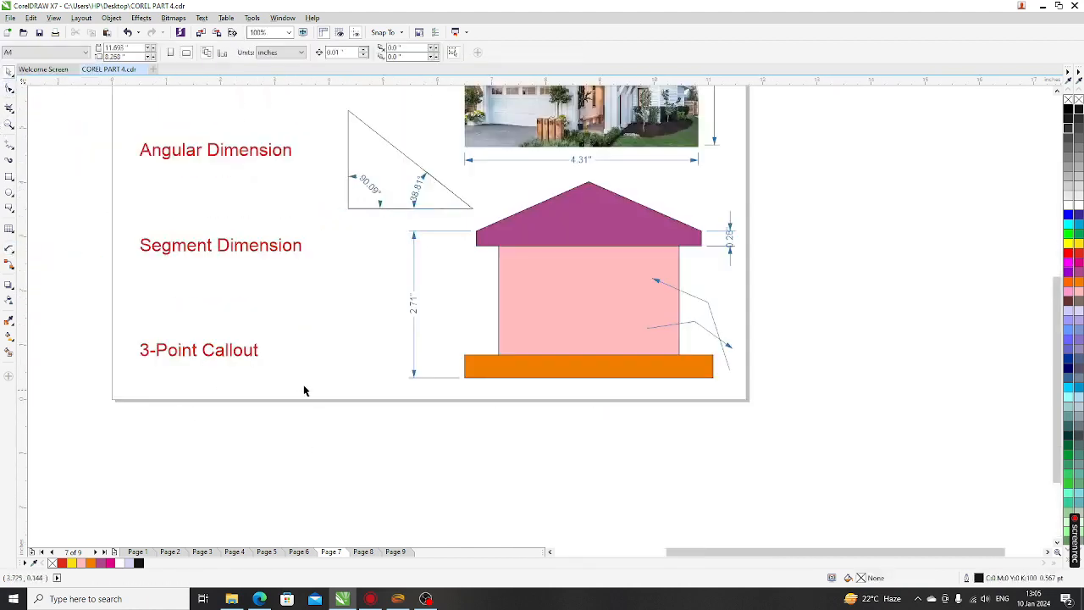
# Go to Page 8 and delete the right-angle connector beside the circle
pyautogui.click(363, 551)
pyautogui.scroll(-2, 415, 413)
pyautogui.scroll(4, 354, 216)
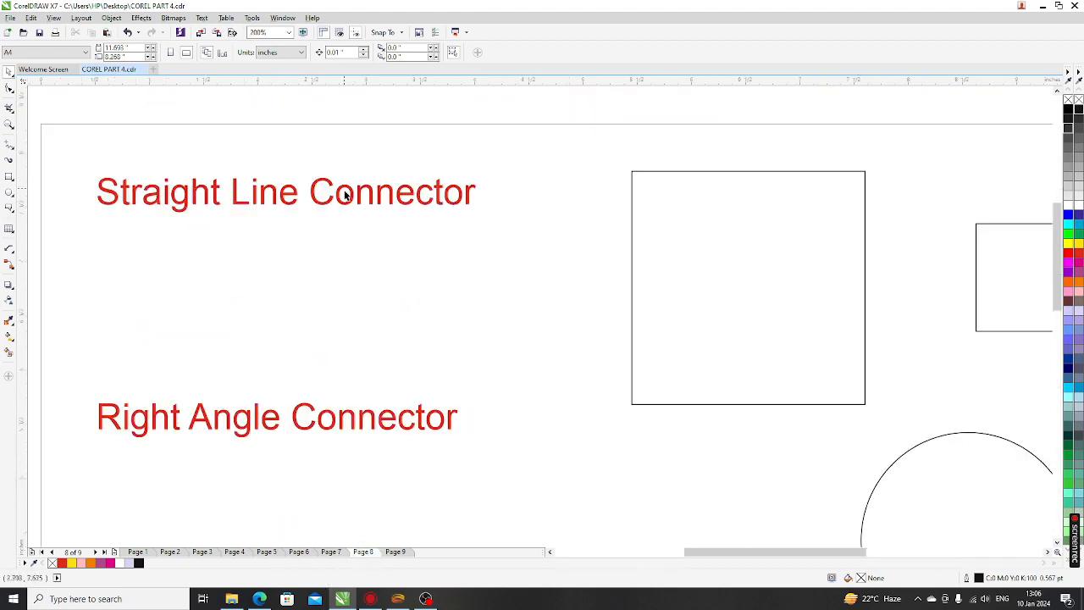
pyautogui.scroll(-2, 343, 233)
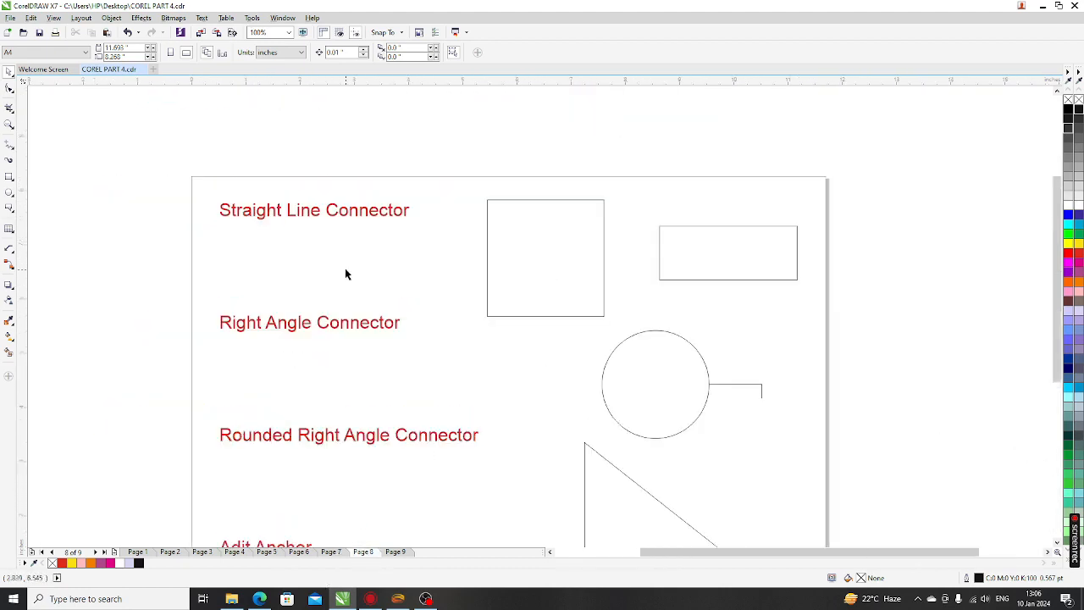
pyautogui.click(734, 385)
pyautogui.press('Delete')
# Choose Straight-Line Connector from the connector flyout, then select the square, small rectangle and circle
pyautogui.click(12, 267)
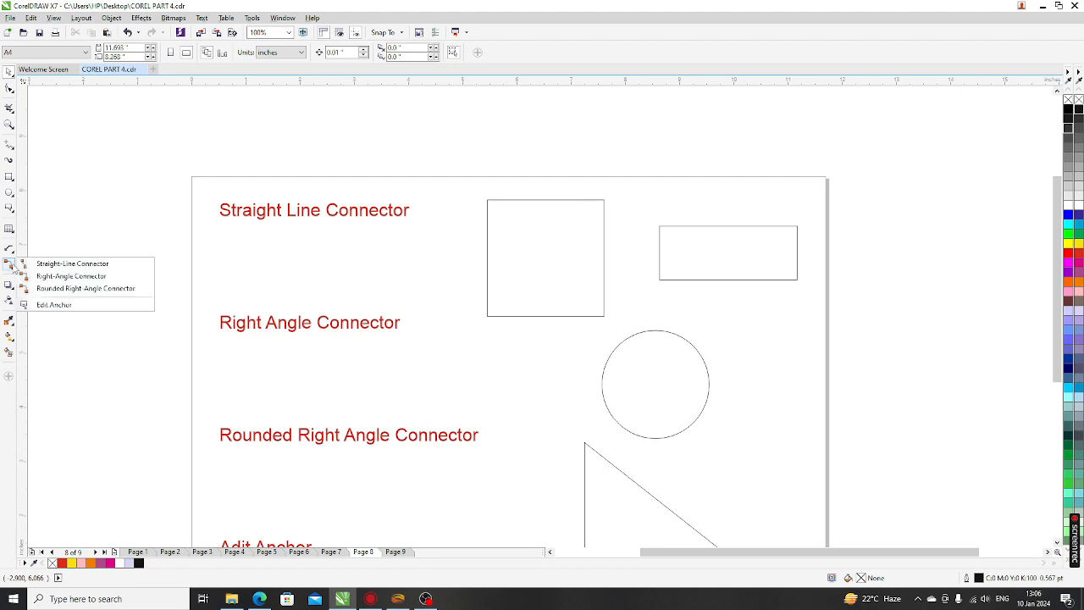
pyautogui.click(77, 269)
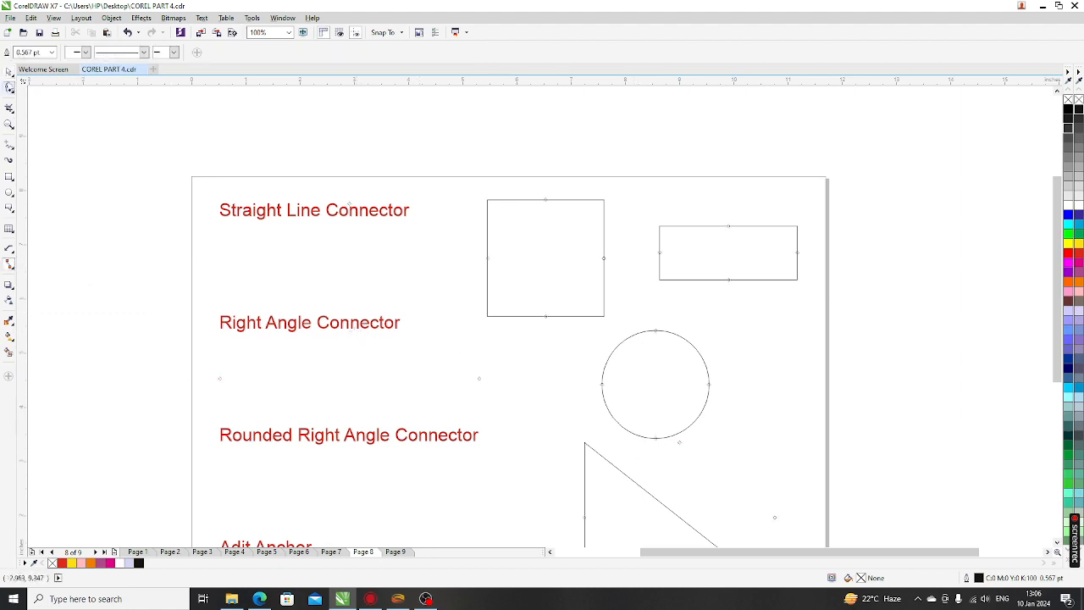
pyautogui.click(9, 73)
pyautogui.scroll(-2, 581, 341)
pyautogui.scroll(2, 581, 341)
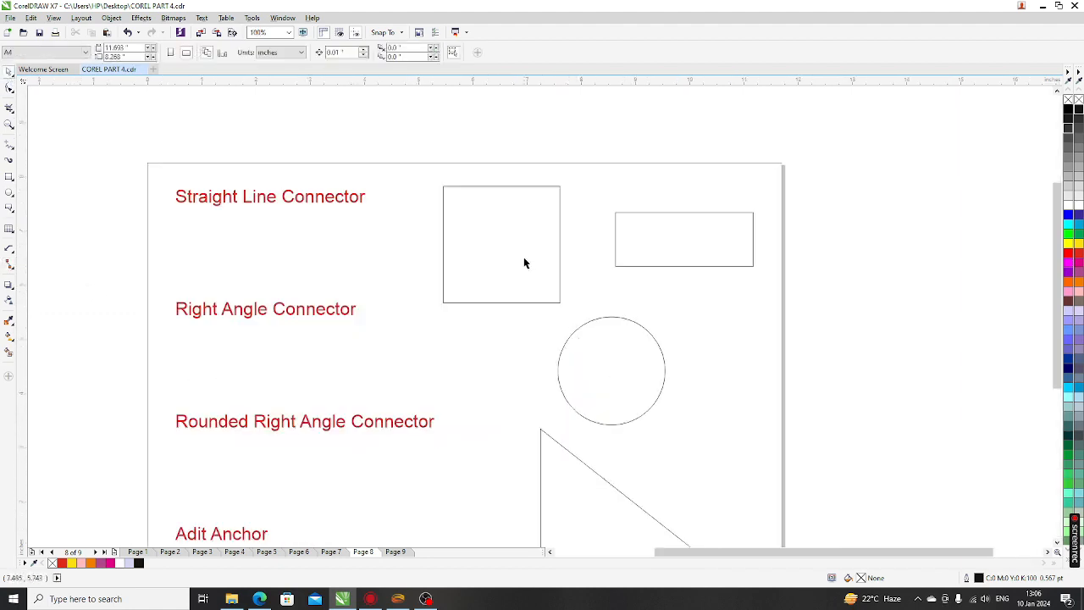
pyautogui.click(522, 261)
pyautogui.click(649, 258)
pyautogui.click(627, 364)
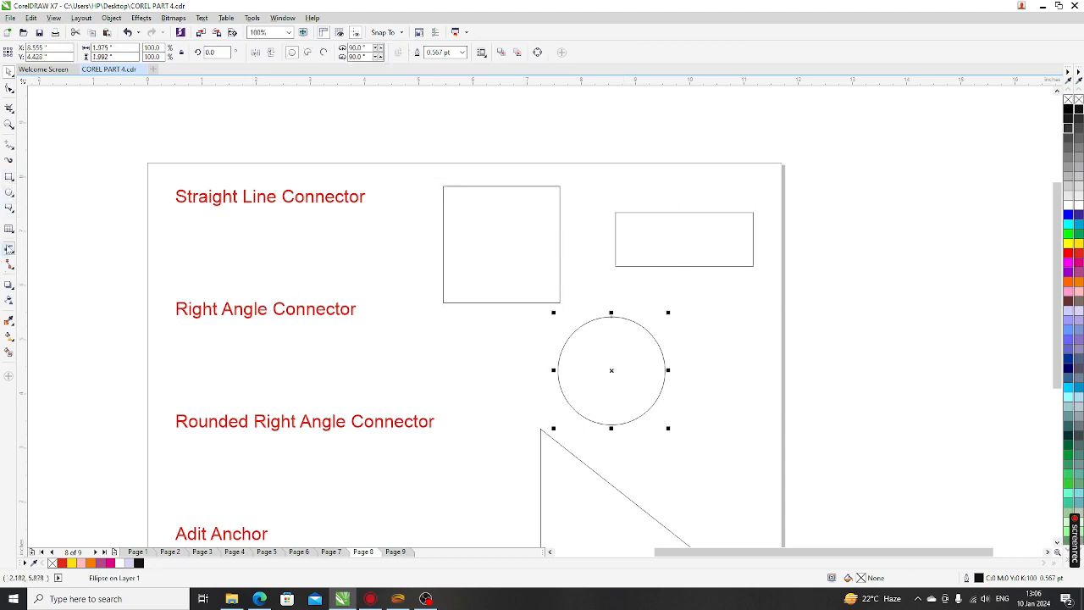
# Draw straight connectors from the square's bottom to the circle's left side and from the small rectangle's bottom to the circle's top
pyautogui.click(8, 264)
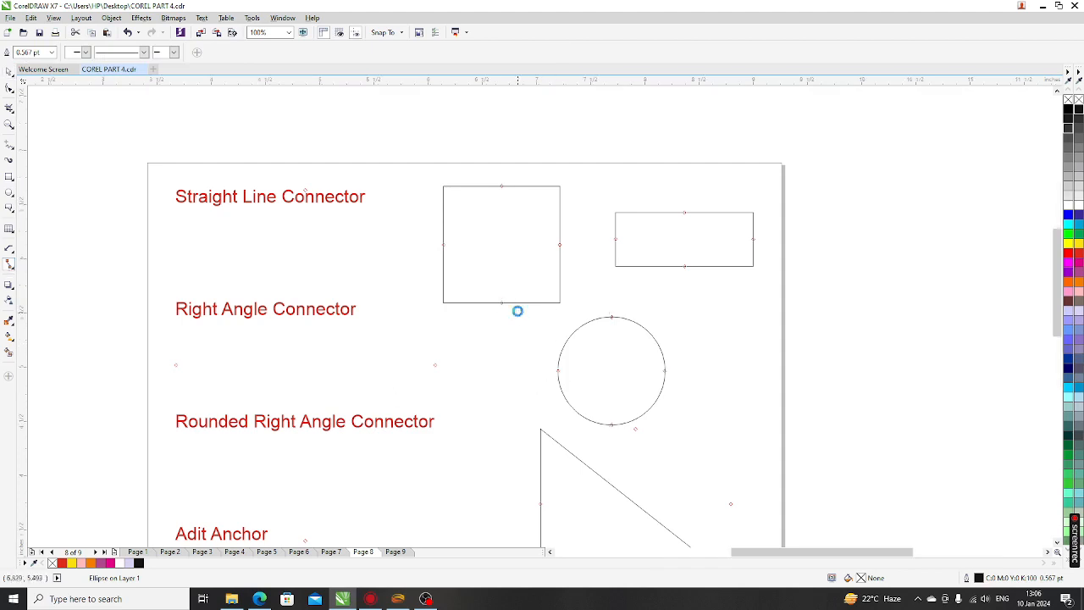
pyautogui.scroll(2, 503, 303)
pyautogui.click(453, 273)
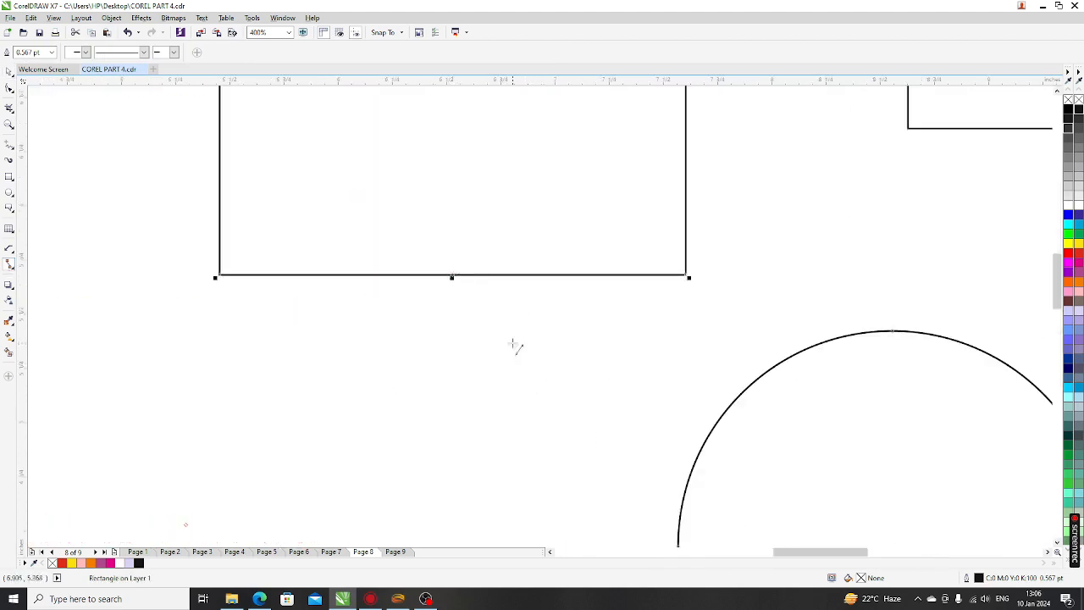
pyautogui.scroll(-1, 513, 346)
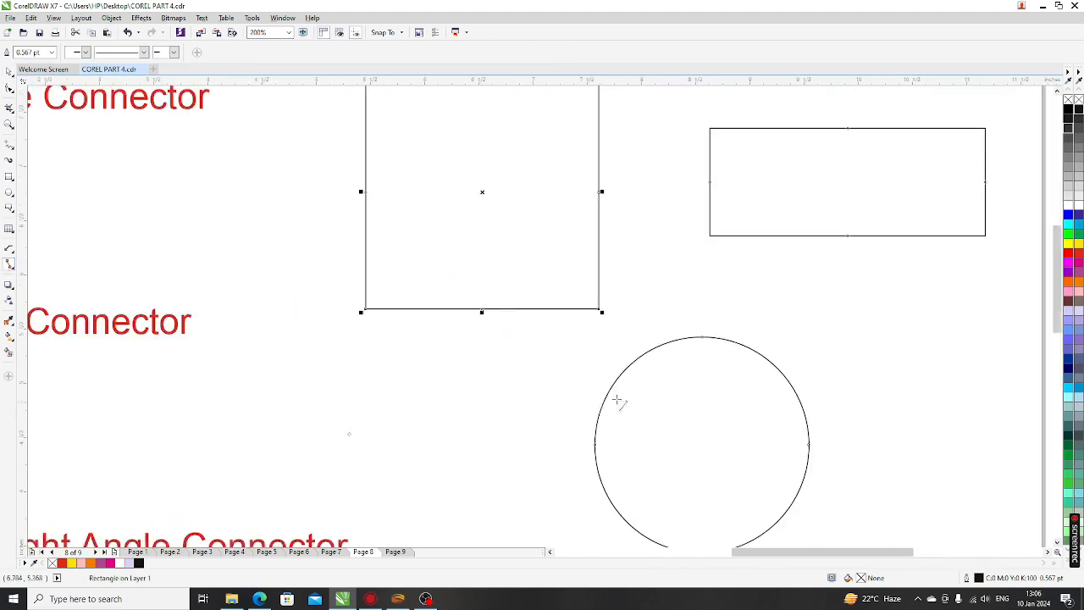
pyautogui.click(596, 444)
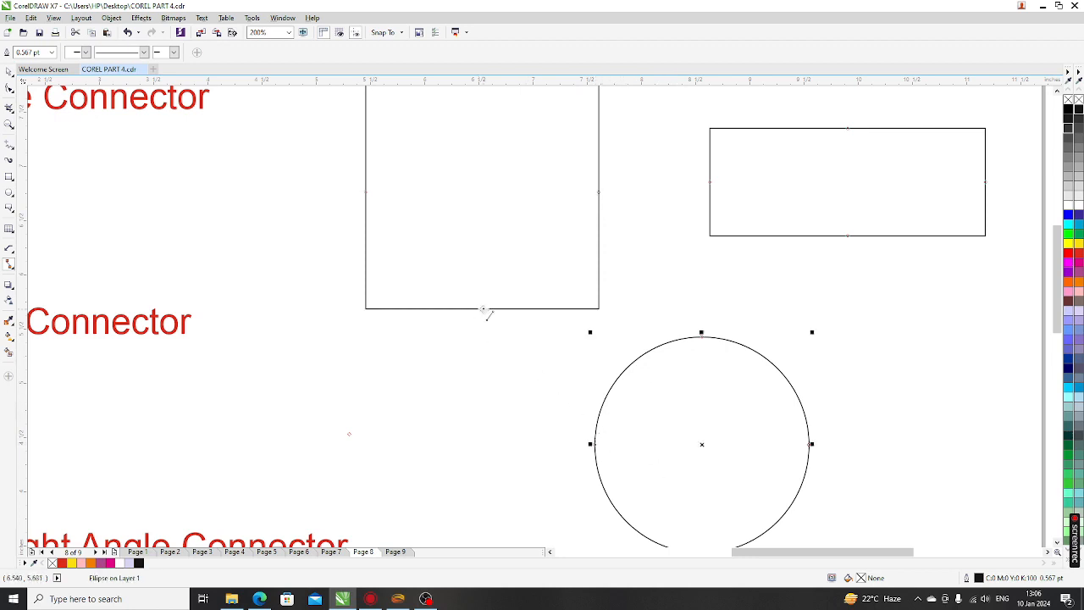
pyautogui.moveTo(483, 310); pyautogui.dragTo(595, 443)
pyautogui.scroll(-3, 629, 320)
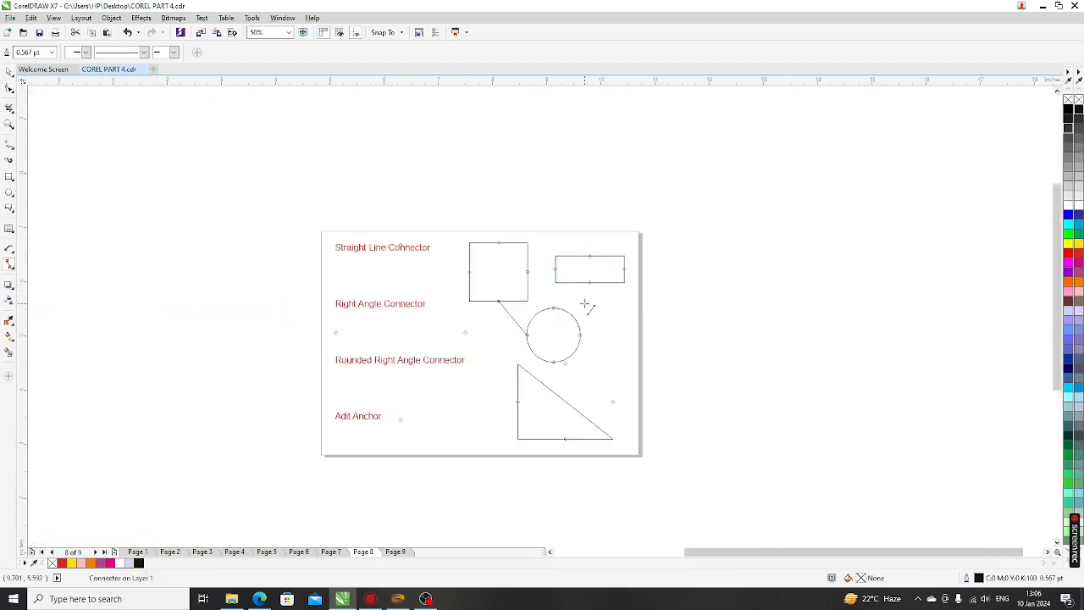
pyautogui.scroll(2, 587, 307)
pyautogui.moveTo(595, 262); pyautogui.dragTo(522, 313)
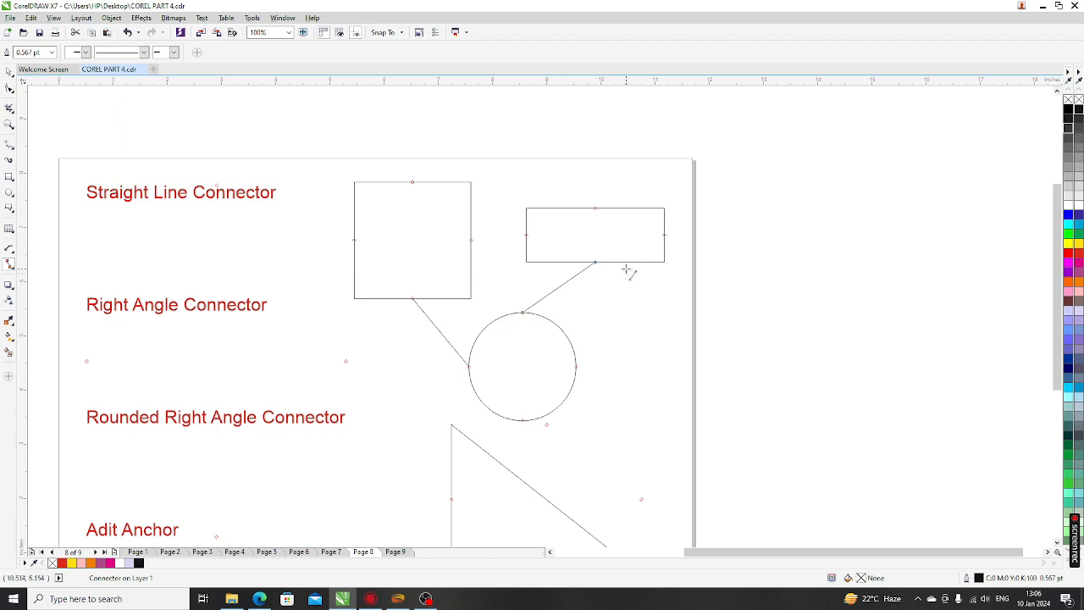
# Move the circle, small rectangle and square to confirm the connectors stay attached
pyautogui.click(8, 72)
pyautogui.moveTo(531, 388); pyautogui.dragTo(602, 375)
pyautogui.click(592, 387)
pyautogui.moveTo(585, 244); pyautogui.dragTo(603, 218)
pyautogui.moveTo(447, 253); pyautogui.dragTo(450, 233)
pyautogui.moveTo(590, 225); pyautogui.dragTo(582, 225)
pyautogui.click(582, 394)
pyautogui.moveTo(582, 395); pyautogui.dragTo(565, 376)
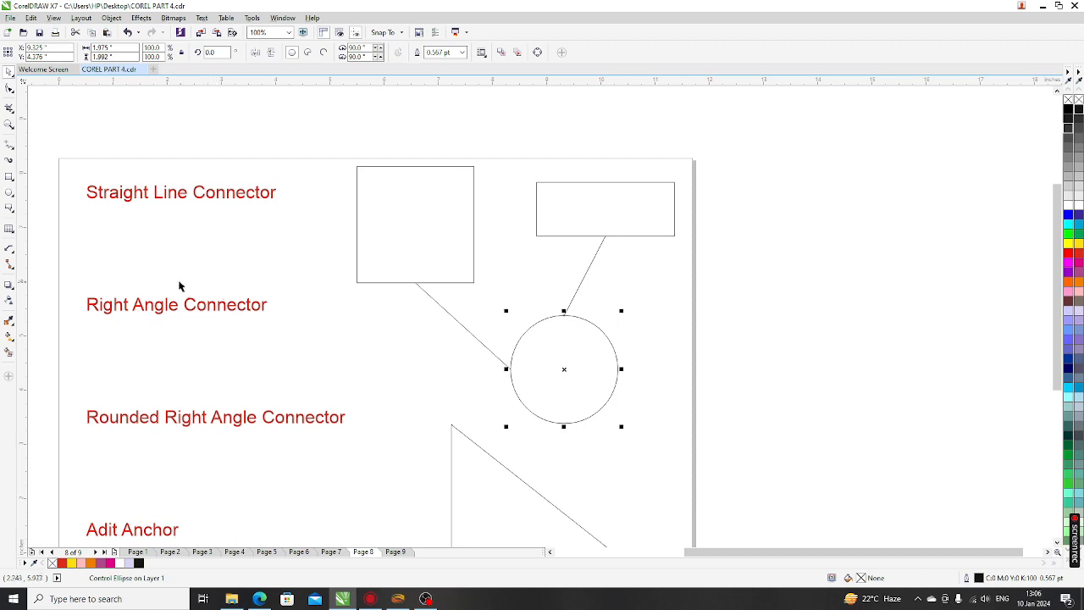
pyautogui.click(157, 358)
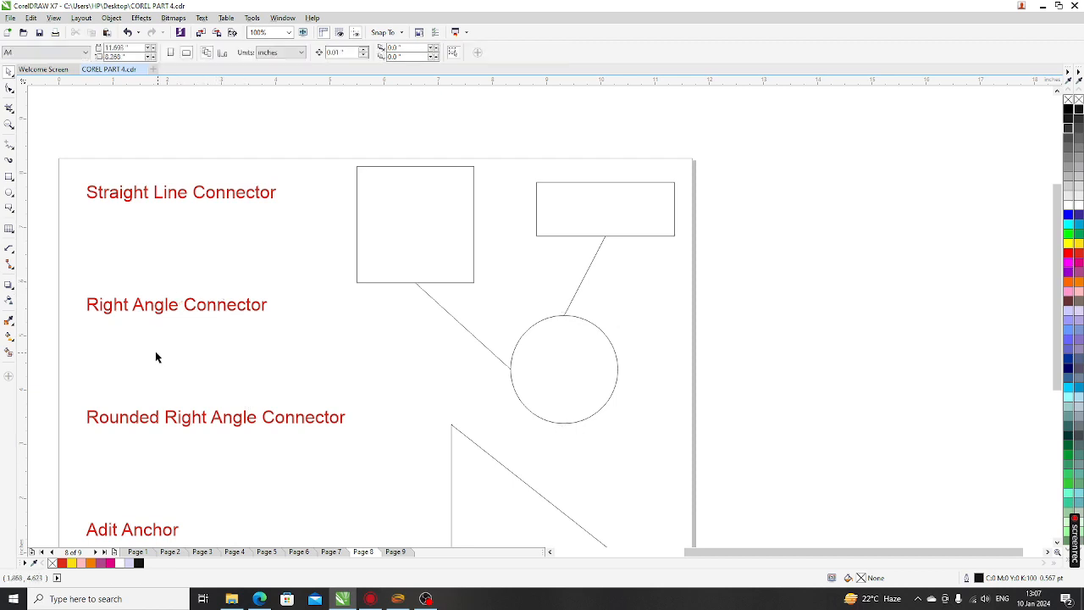
# Draw a right-angle connector from the square's right side to the circle's bottom
pyautogui.click(11, 265)
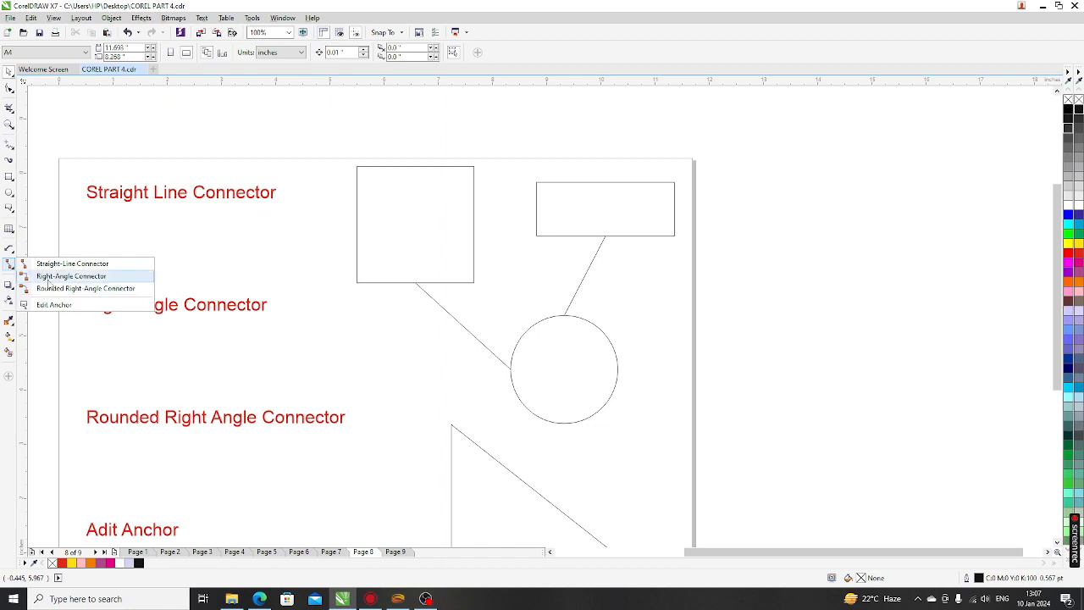
pyautogui.click(51, 277)
pyautogui.scroll(-1, 437, 260)
pyautogui.scroll(1, 482, 275)
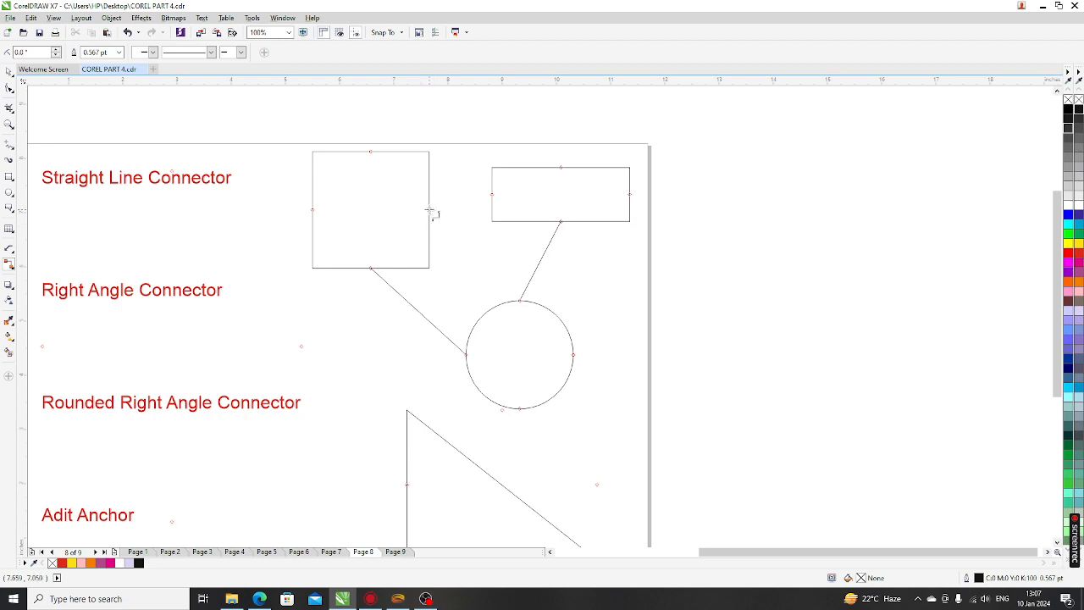
pyautogui.moveTo(429, 210)
pyautogui.mouseDown()
pyautogui.moveTo(483, 253)
pyautogui.moveTo(496, 315)
pyautogui.moveTo(593, 327)
pyautogui.moveTo(595, 390)
pyautogui.moveTo(522, 411)
pyautogui.mouseUp()
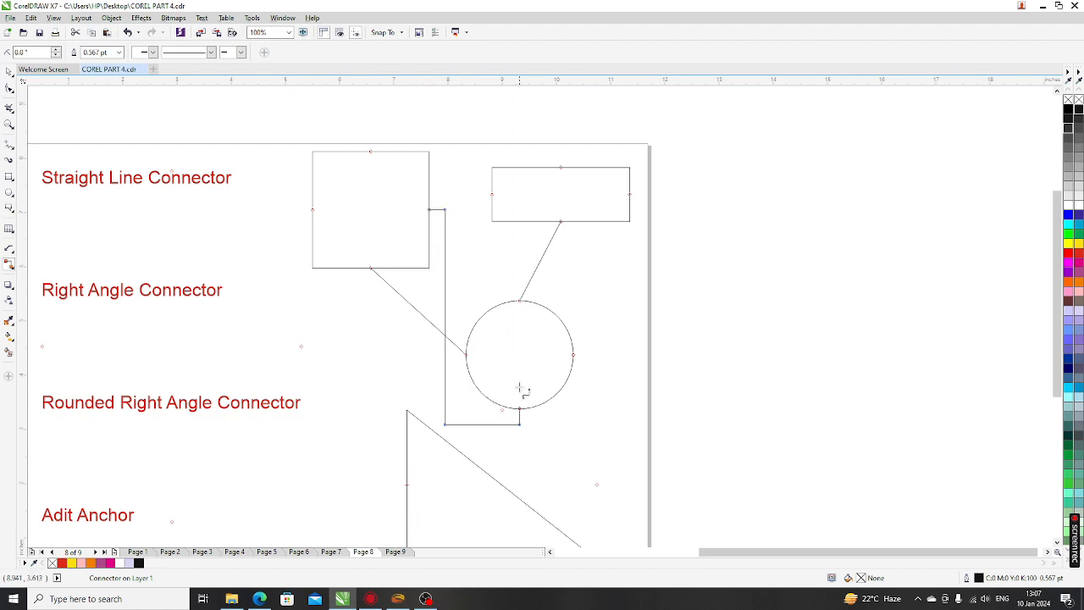
# Switch the connector flyout to Rounded Right-Angle Connector
pyautogui.click(12, 267)
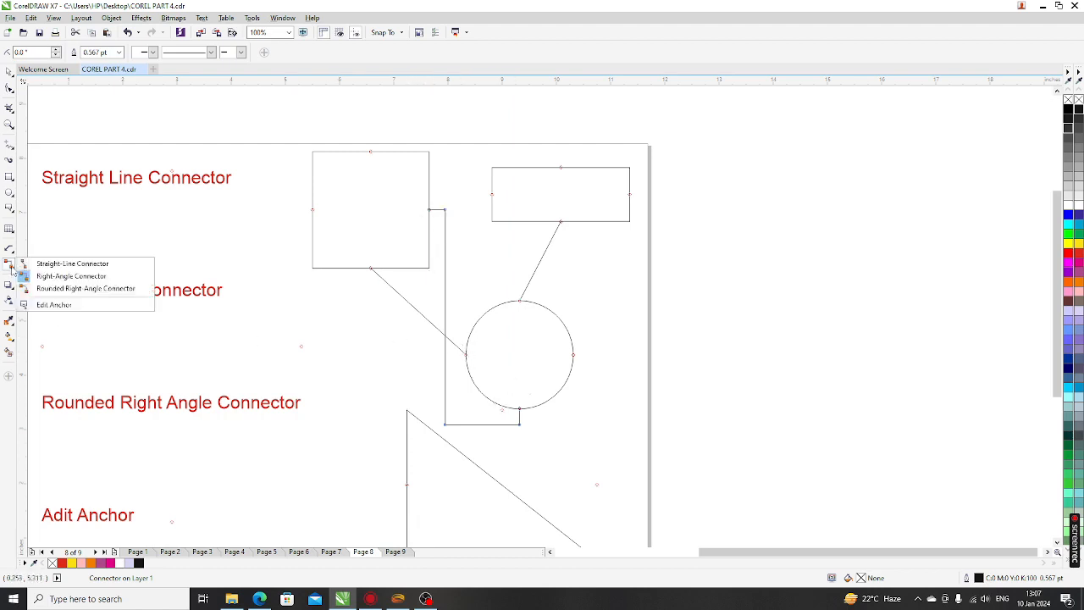
pyautogui.click(76, 291)
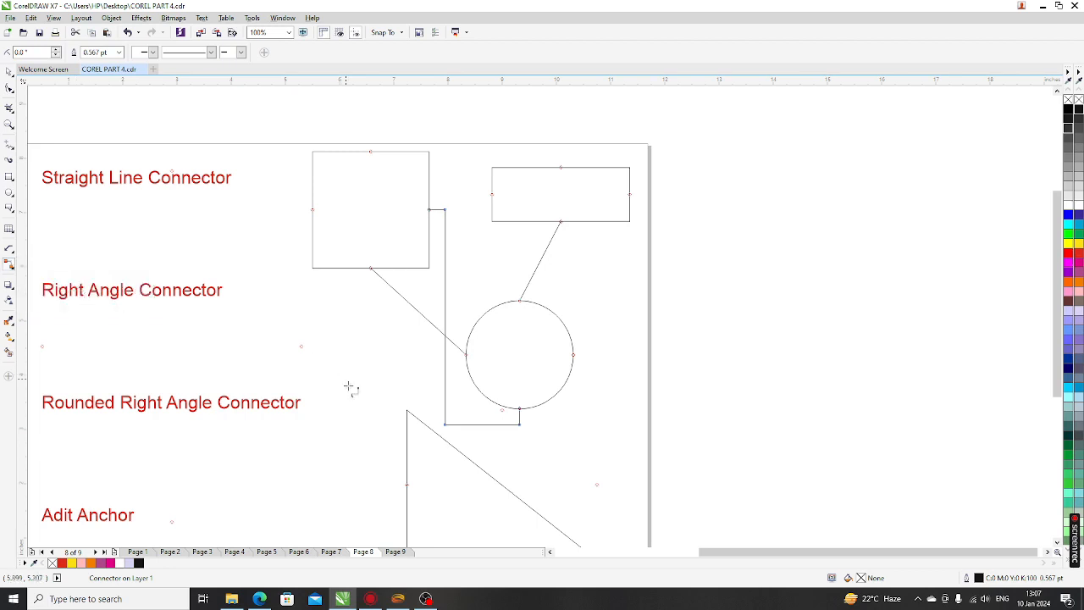
pyautogui.scroll(-1, 393, 232)
pyautogui.scroll(2, 460, 358)
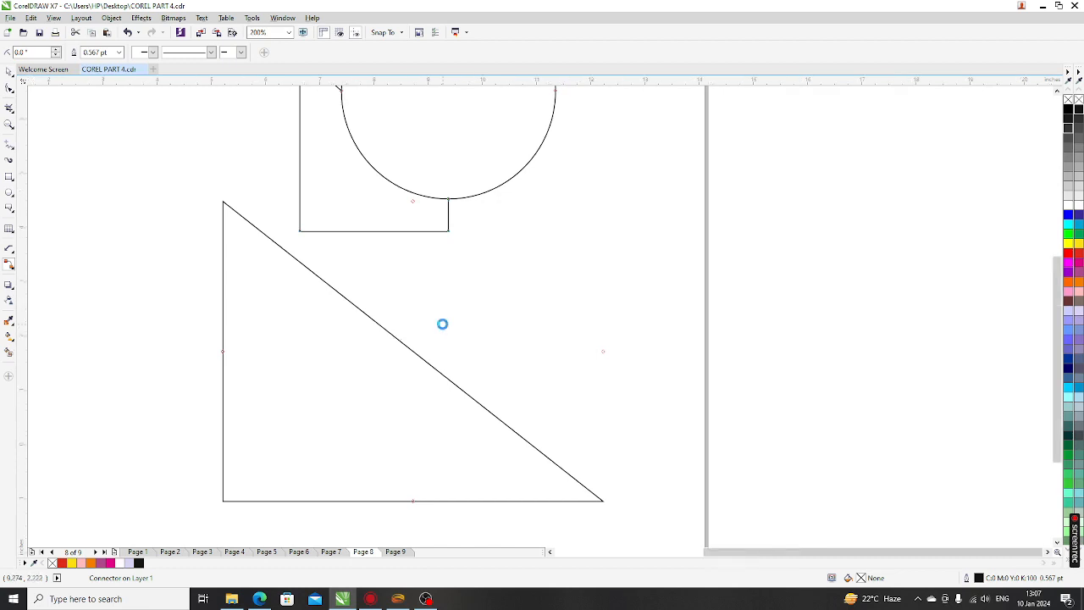
# Drag a rounded right-angle connector down to the triangle's left node
pyautogui.scroll(-1, 443, 324)
pyautogui.moveTo(294, 241)
pyautogui.mouseDown()
pyautogui.moveTo(332, 364)
pyautogui.moveTo(337, 356)
pyautogui.mouseUp()
pyautogui.scroll(-1, 364, 230)
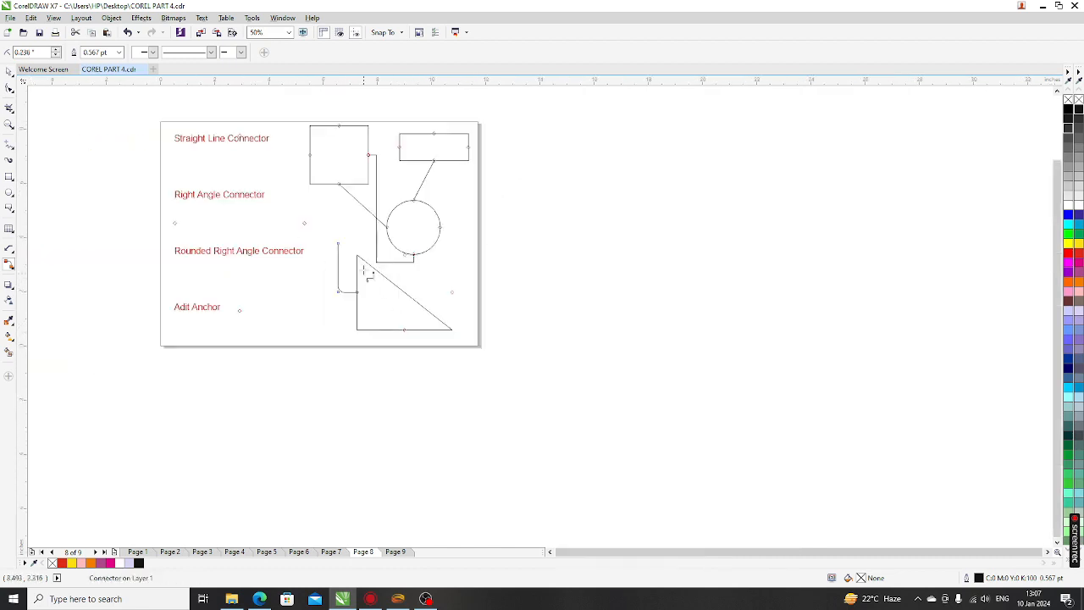
pyautogui.scroll(2, 403, 266)
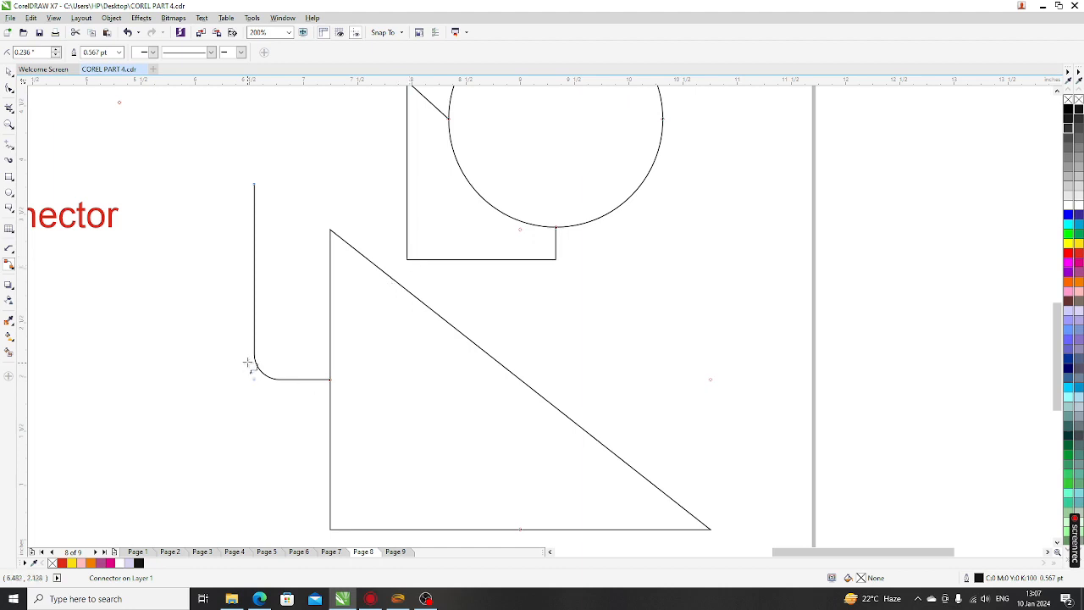
pyautogui.scroll(-1, 255, 294)
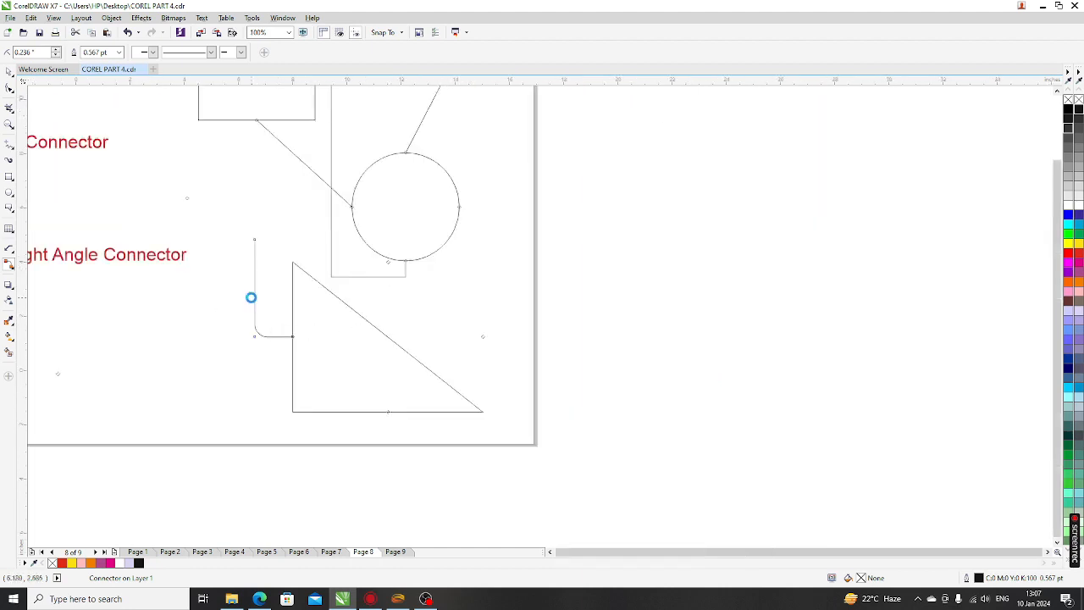
pyautogui.scroll(-1, 118, 300)
pyautogui.scroll(1, 119, 300)
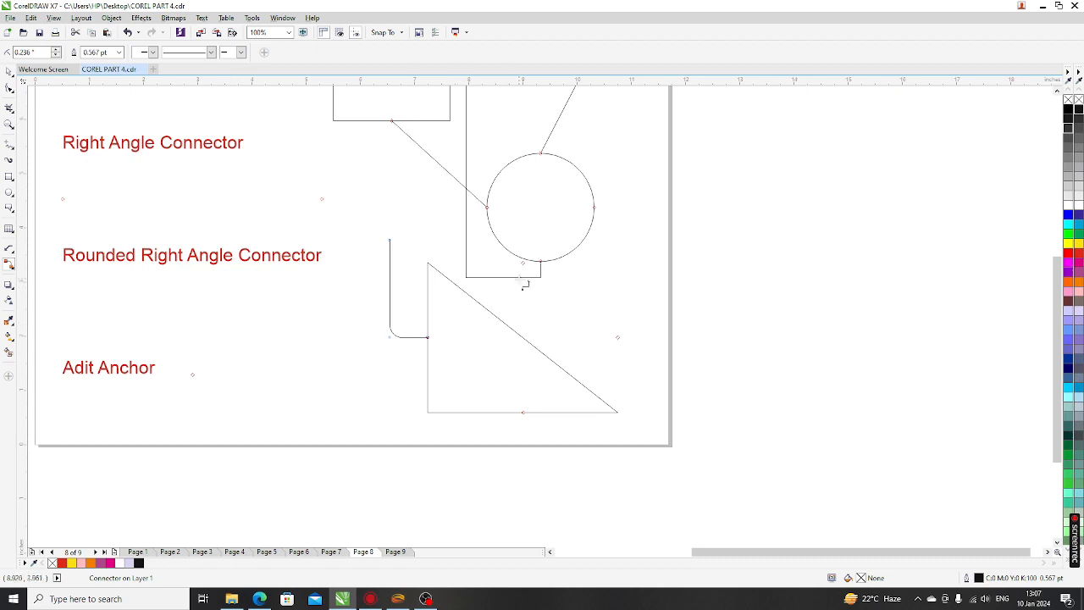
pyautogui.scroll(2, 523, 272)
pyautogui.scroll(-2, 457, 344)
pyautogui.scroll(-1, 457, 344)
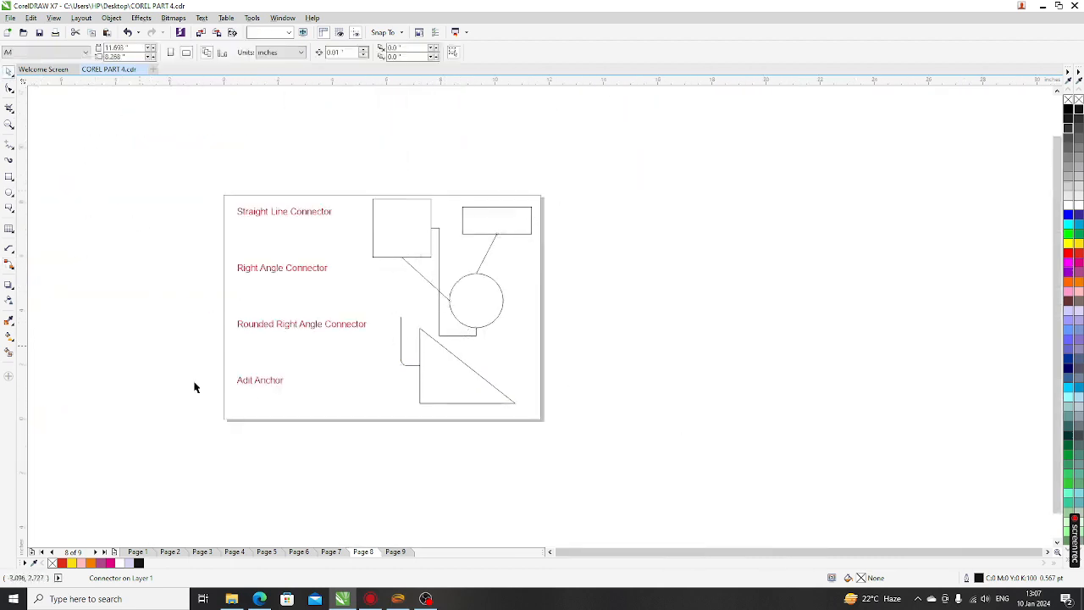
pyautogui.scroll(3, 403, 345)
pyautogui.scroll(-2, 405, 347)
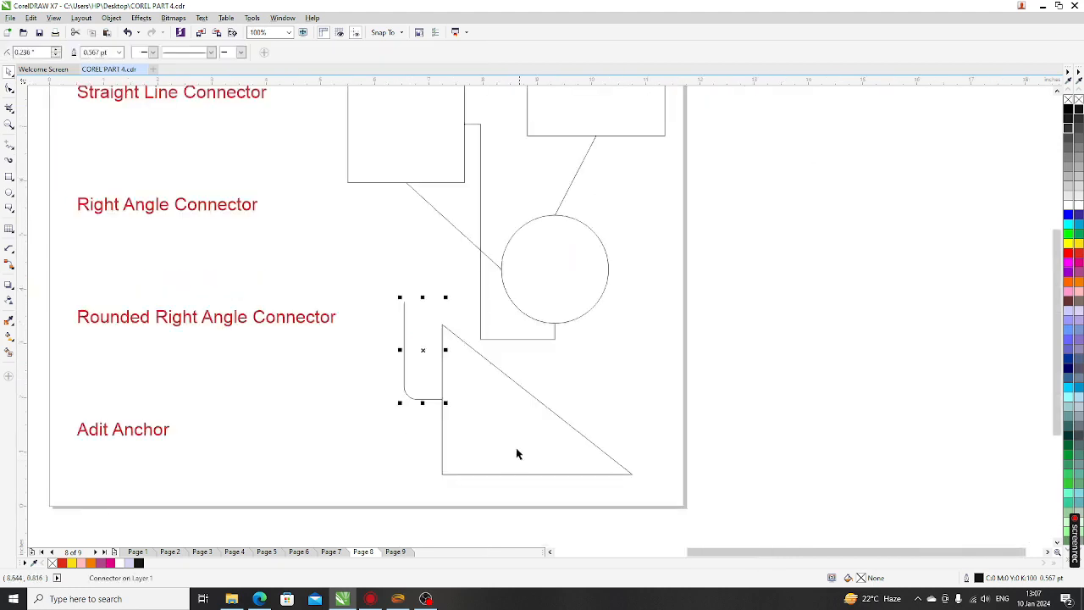
# Resize the rounded connector, reposition it beside the triangle and stretch it taller
pyautogui.moveTo(422, 296); pyautogui.dragTo(363, 247)
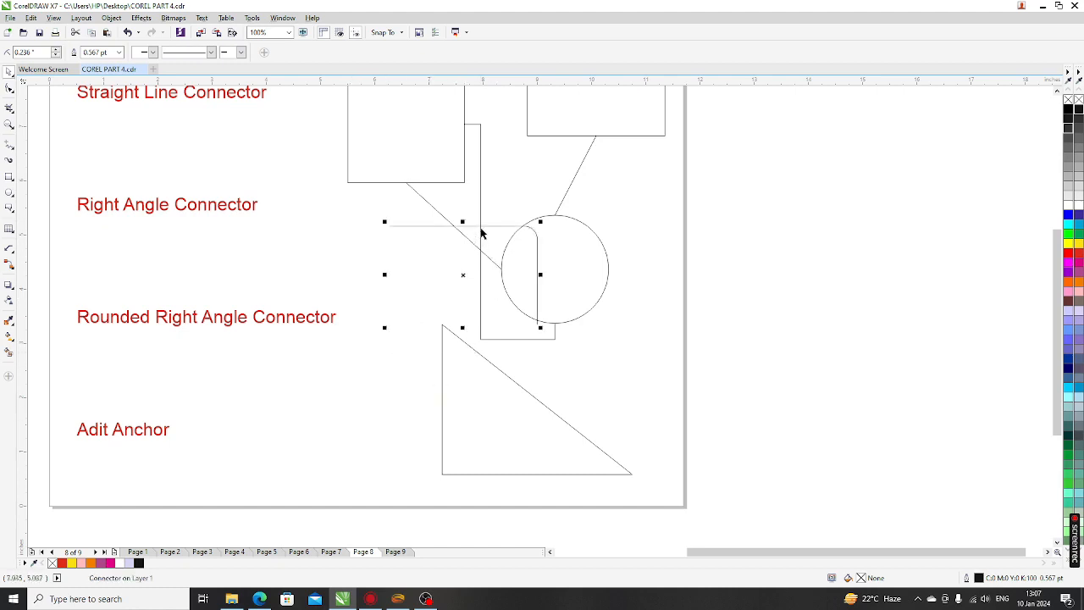
pyautogui.moveTo(435, 313); pyautogui.dragTo(521, 366)
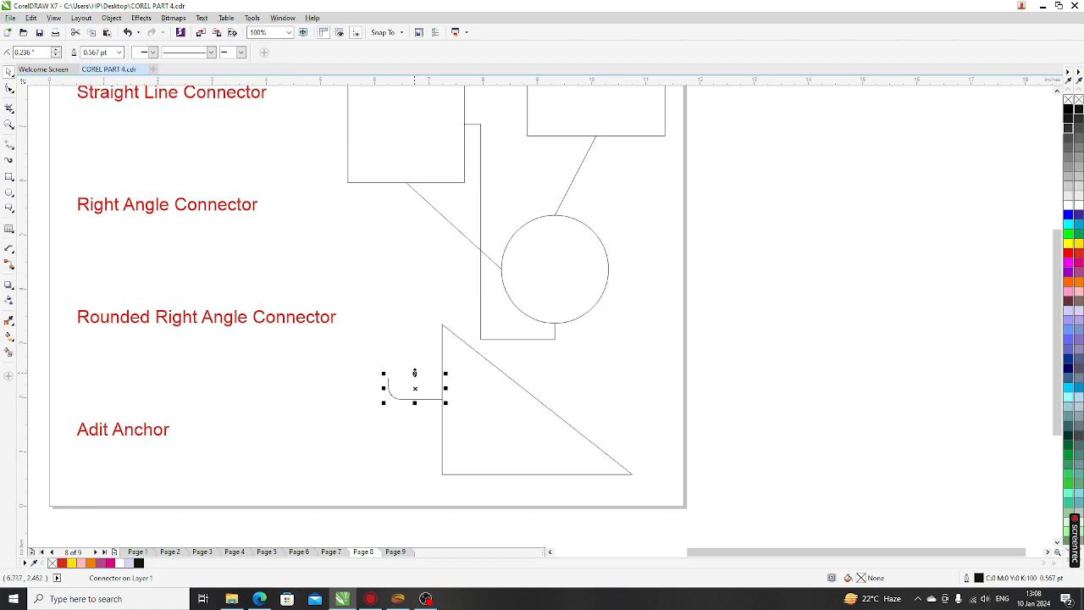
pyautogui.moveTo(414, 373); pyautogui.dragTo(414, 333)
# Choose Edit Anchor from the connector flyout and shift the circle up and right
pyautogui.scroll(-2, 380, 314)
pyautogui.scroll(3, 370, 276)
pyautogui.click(331, 290)
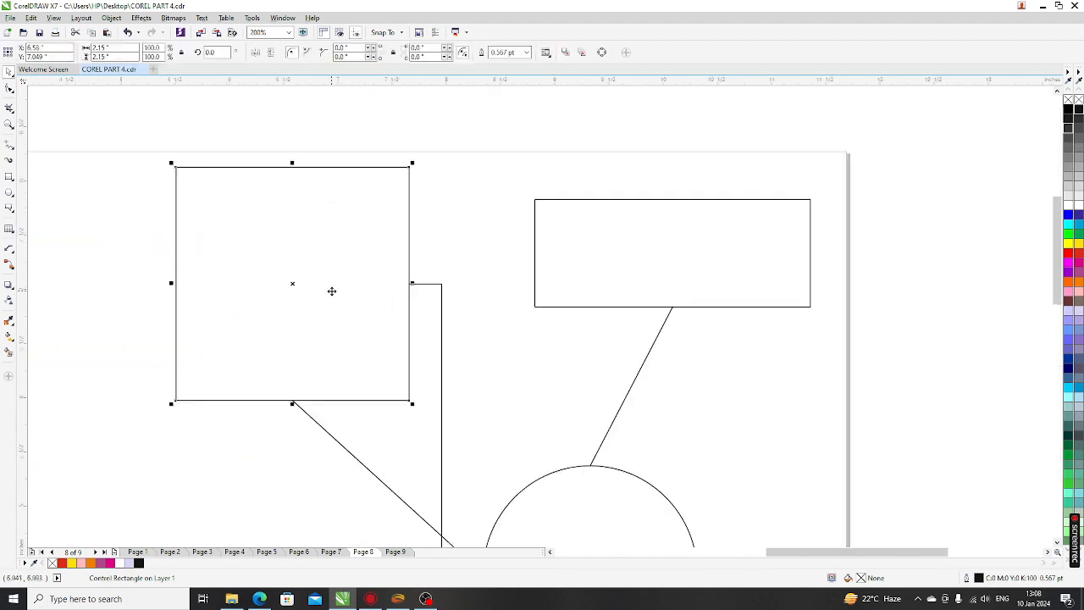
pyautogui.scroll(-1, 334, 301)
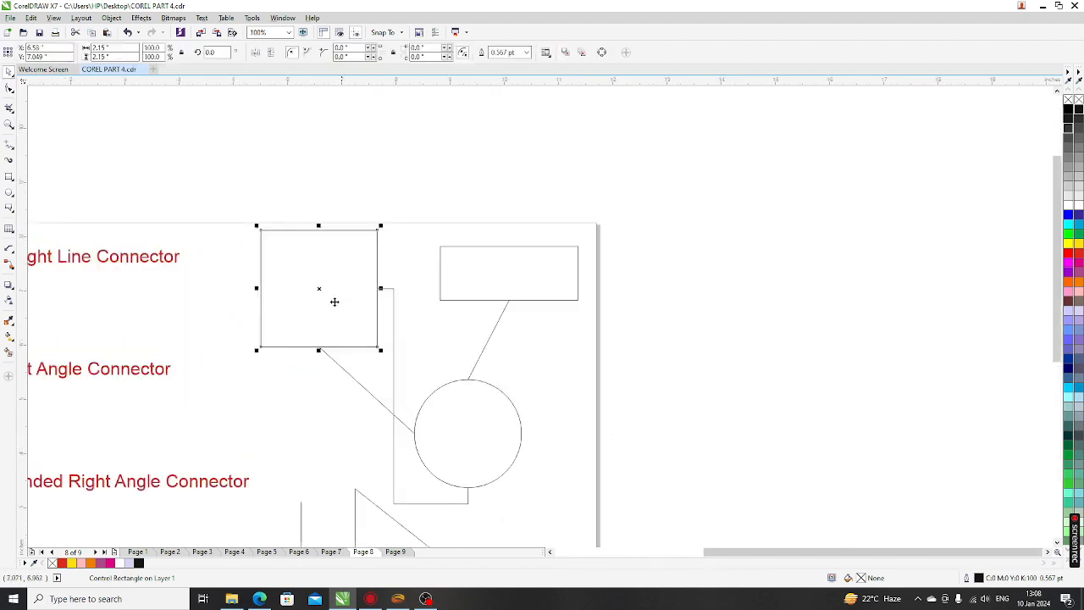
pyautogui.click(10, 266)
pyautogui.click(54, 304)
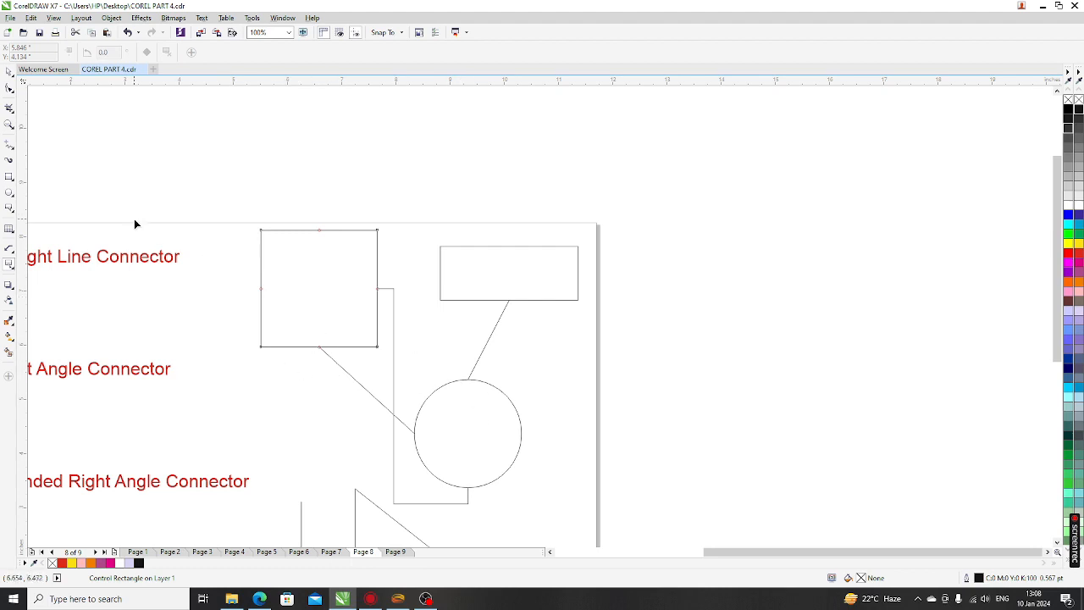
pyautogui.click(9, 73)
pyautogui.click(382, 380)
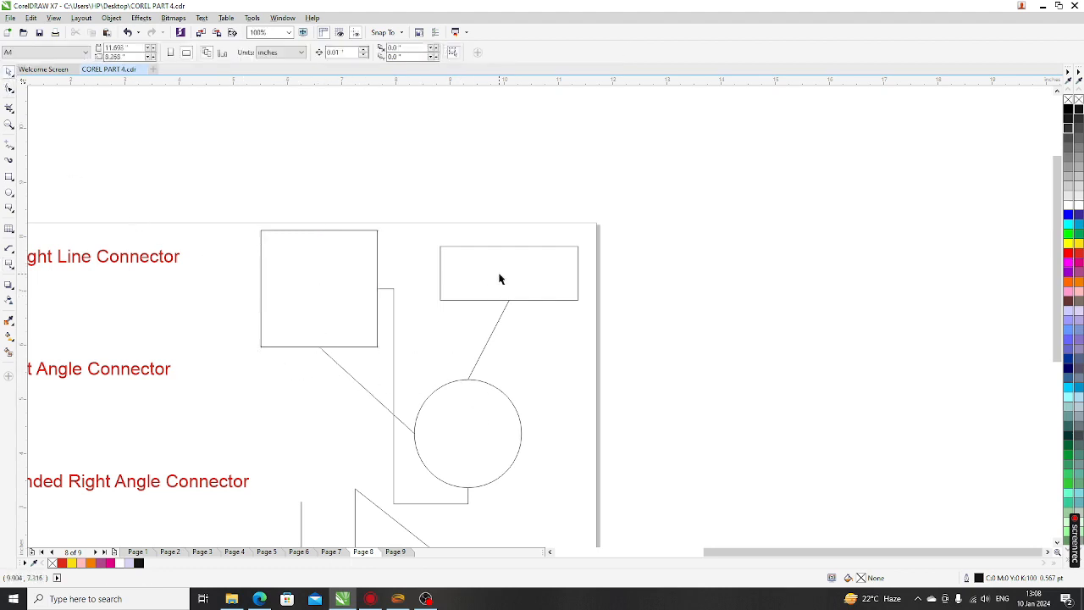
pyautogui.click(478, 415)
pyautogui.moveTo(478, 416); pyautogui.dragTo(519, 404)
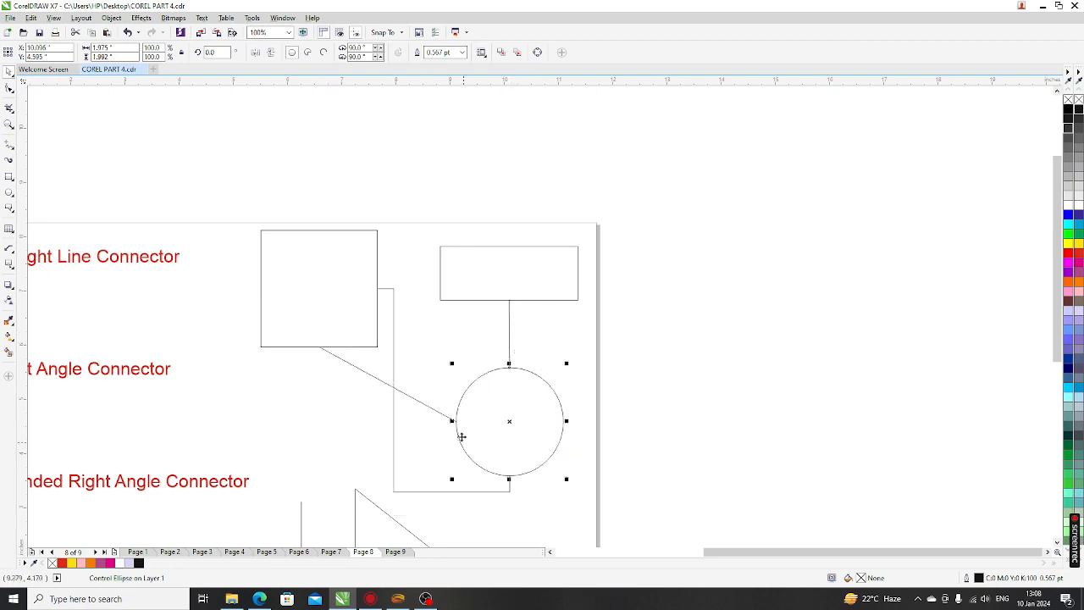
# Move the circle's and the upper-left square's connection anchors to their centres
pyautogui.scroll(2, 496, 375)
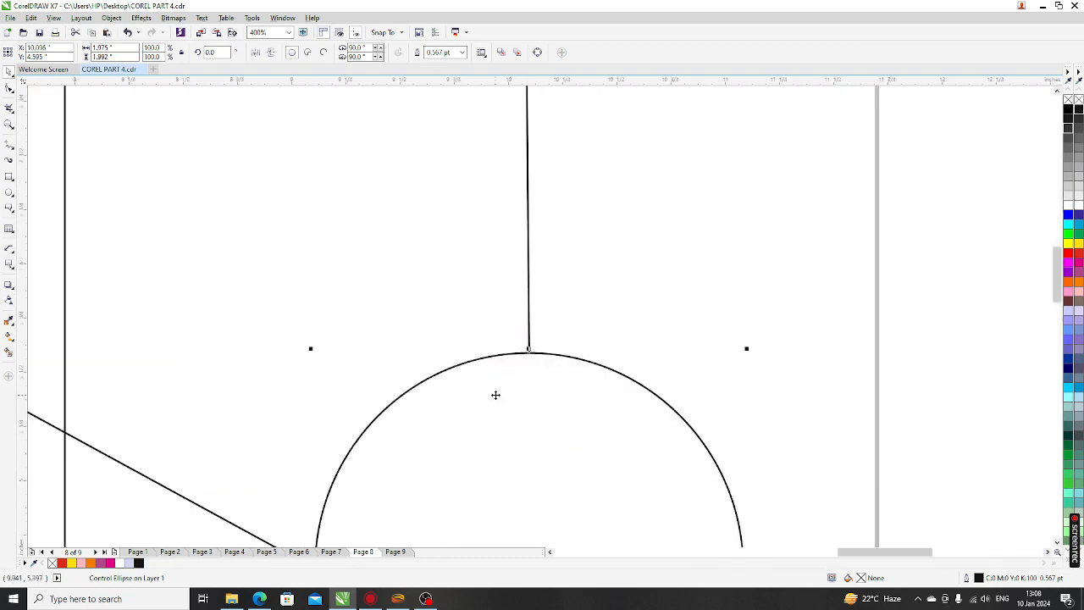
pyautogui.scroll(-1, 294, 326)
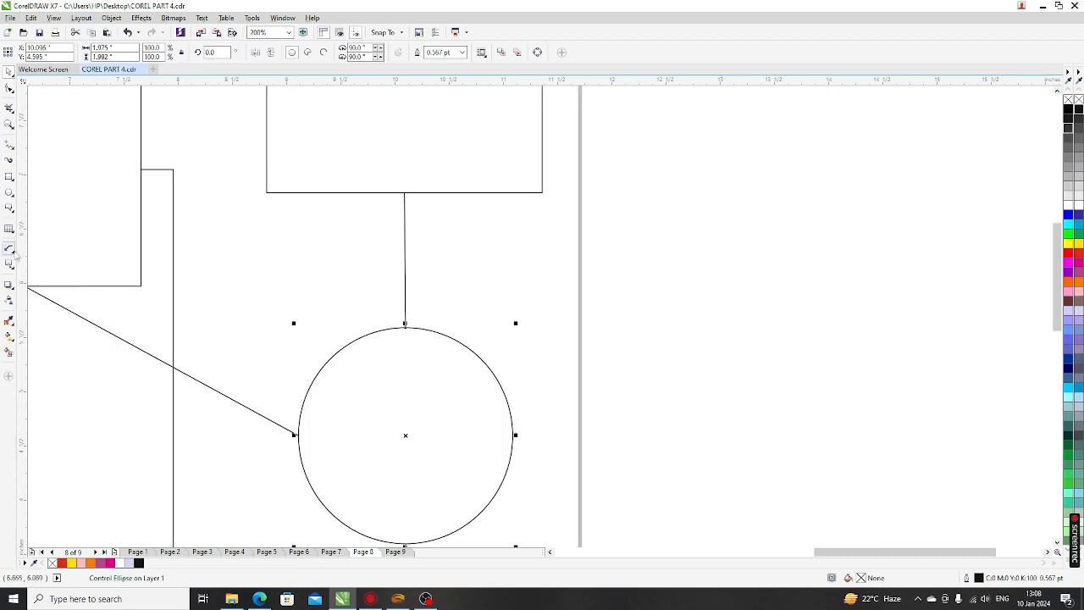
pyautogui.click(10, 264)
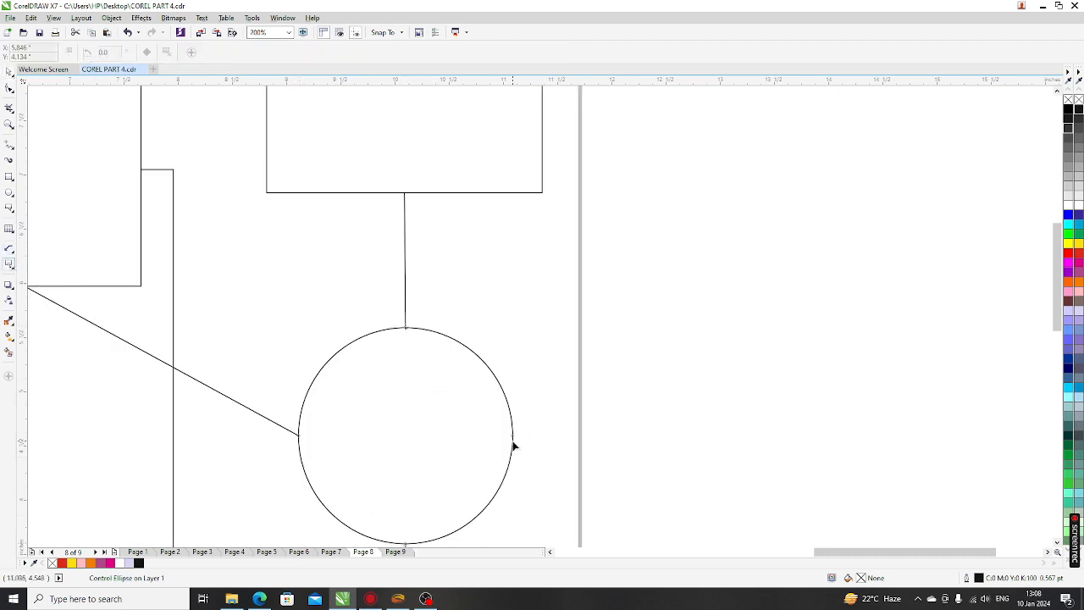
pyautogui.scroll(-1, 477, 389)
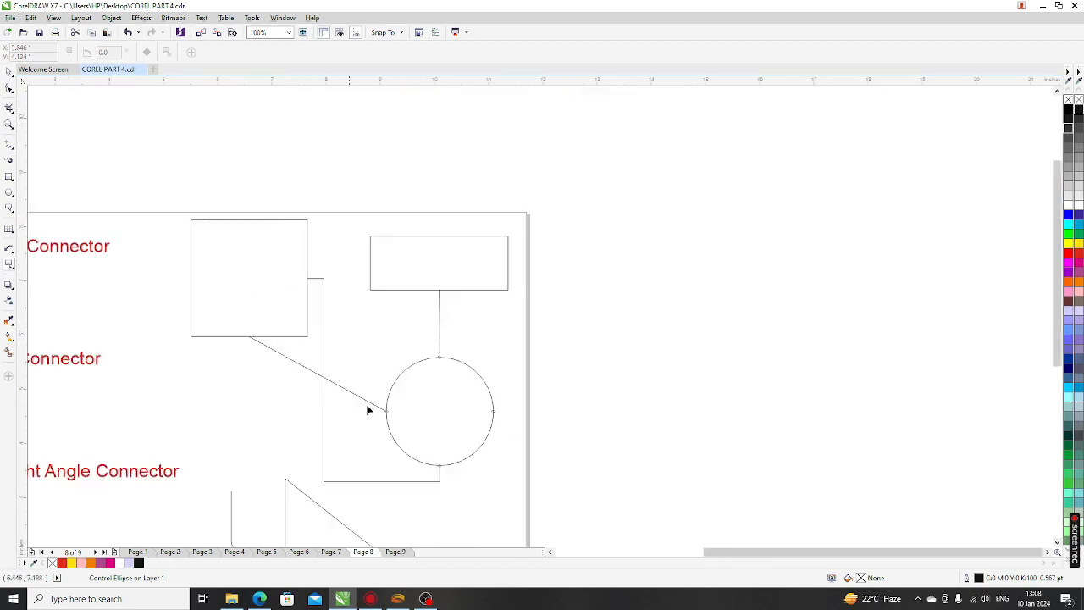
pyautogui.scroll(1, 486, 415)
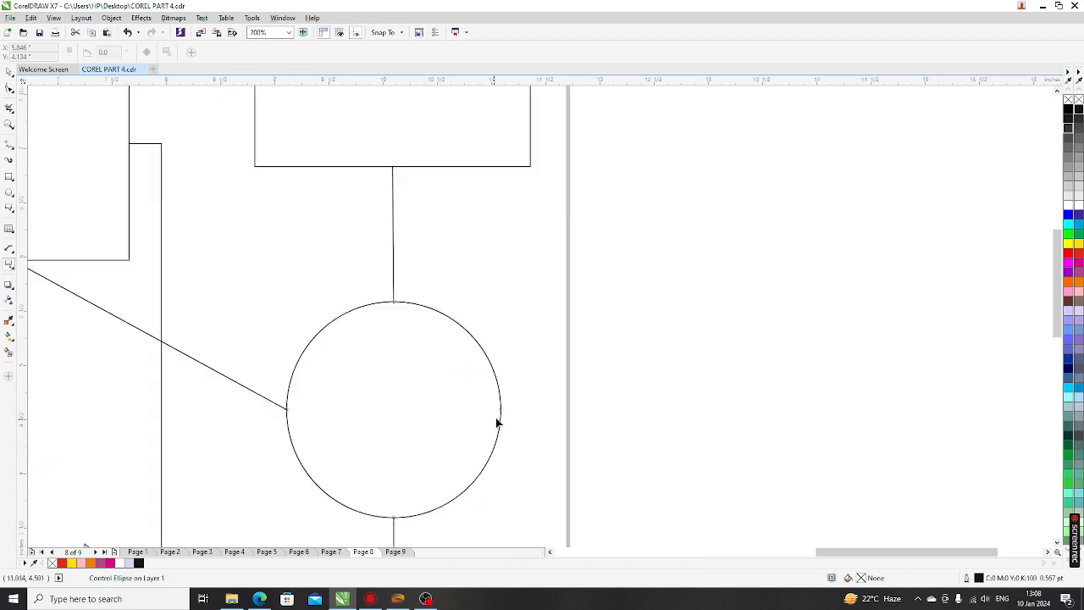
pyautogui.moveTo(500, 410); pyautogui.dragTo(388, 413)
pyautogui.scroll(-1, 416, 372)
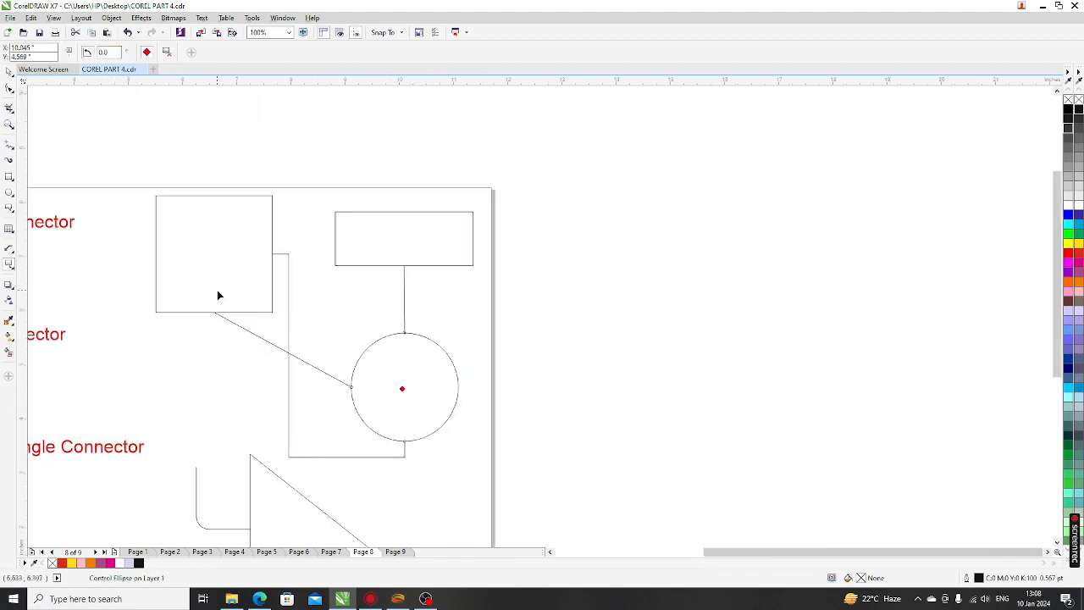
pyautogui.scroll(1, 218, 294)
pyautogui.click(212, 251)
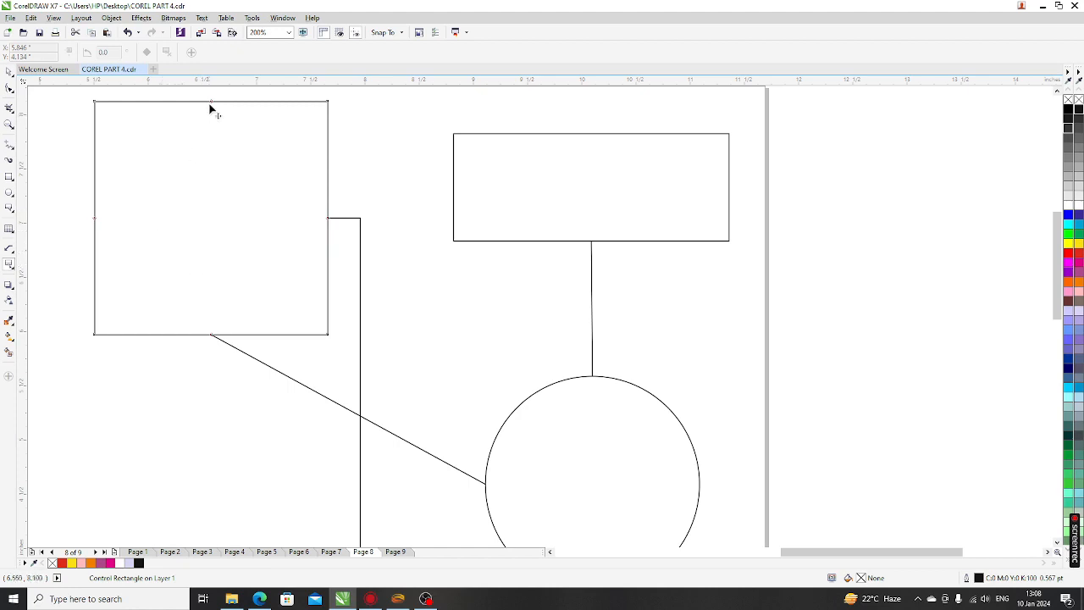
pyautogui.moveTo(213, 107); pyautogui.dragTo(203, 218)
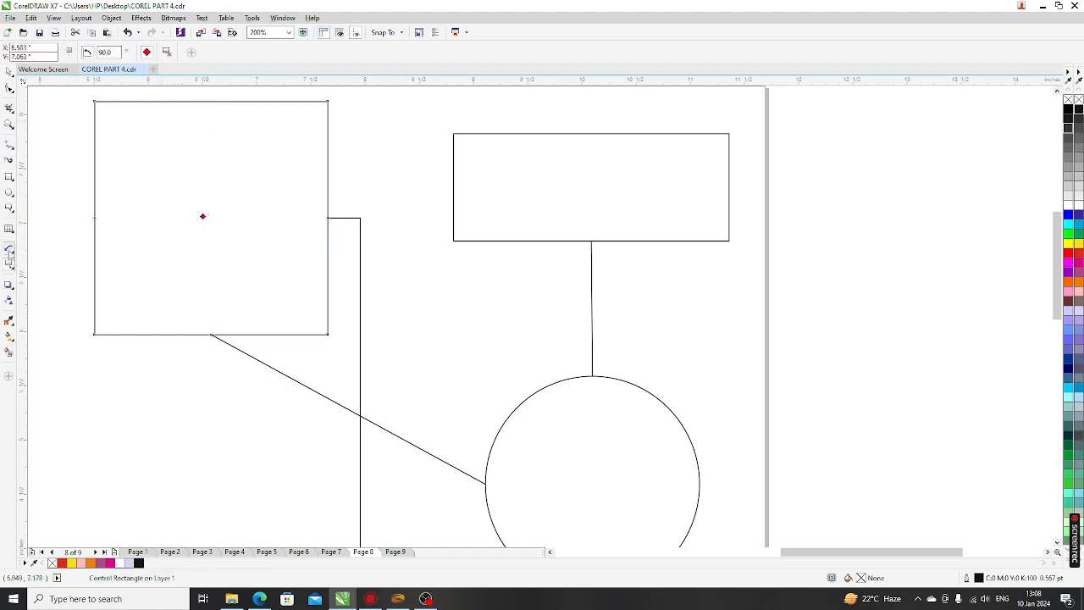
# Draw a straight-line connector from the square's centre to the circle's edge
pyautogui.click(11, 252)
pyautogui.click(46, 264)
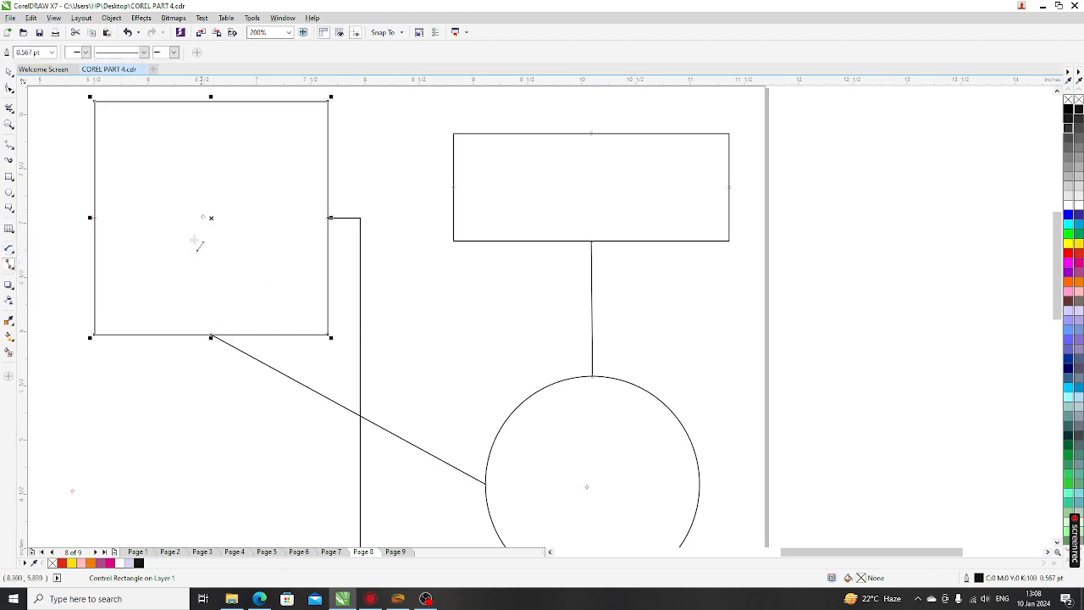
pyautogui.moveTo(205, 218); pyautogui.dragTo(635, 511)
# Delete the lower connector running to the circle
pyautogui.scroll(-1, 414, 389)
pyautogui.scroll(1, 443, 424)
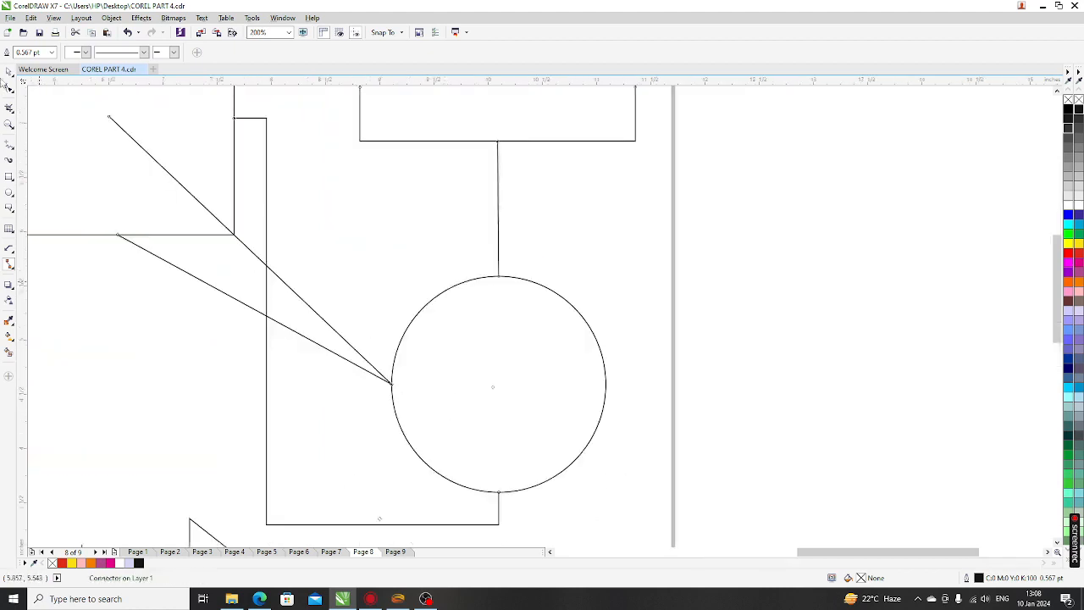
pyautogui.click(9, 71)
pyautogui.click(218, 430)
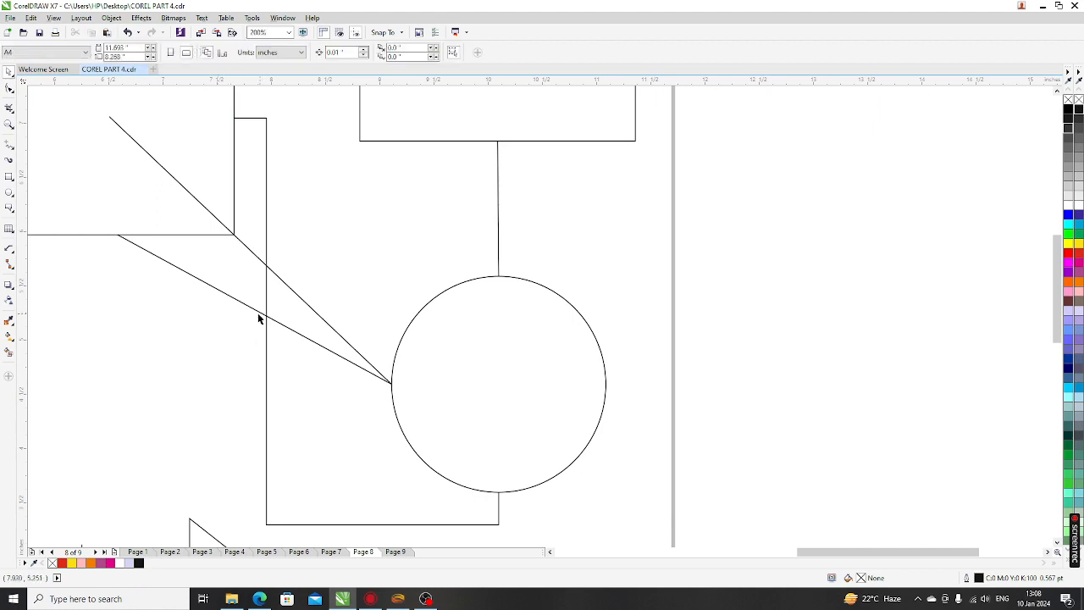
pyautogui.click(257, 311)
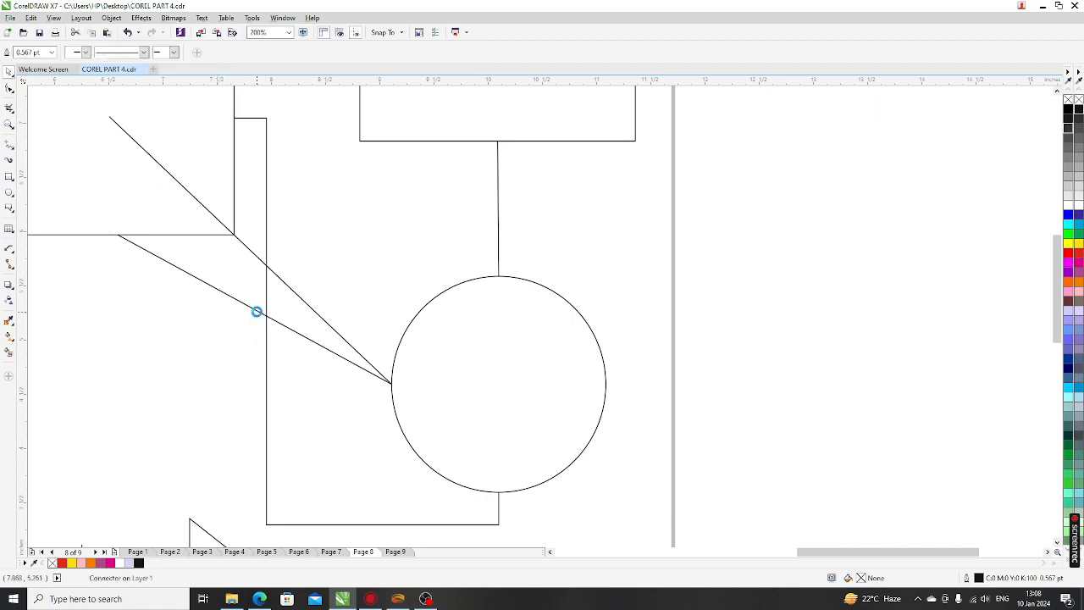
pyautogui.press('Delete')
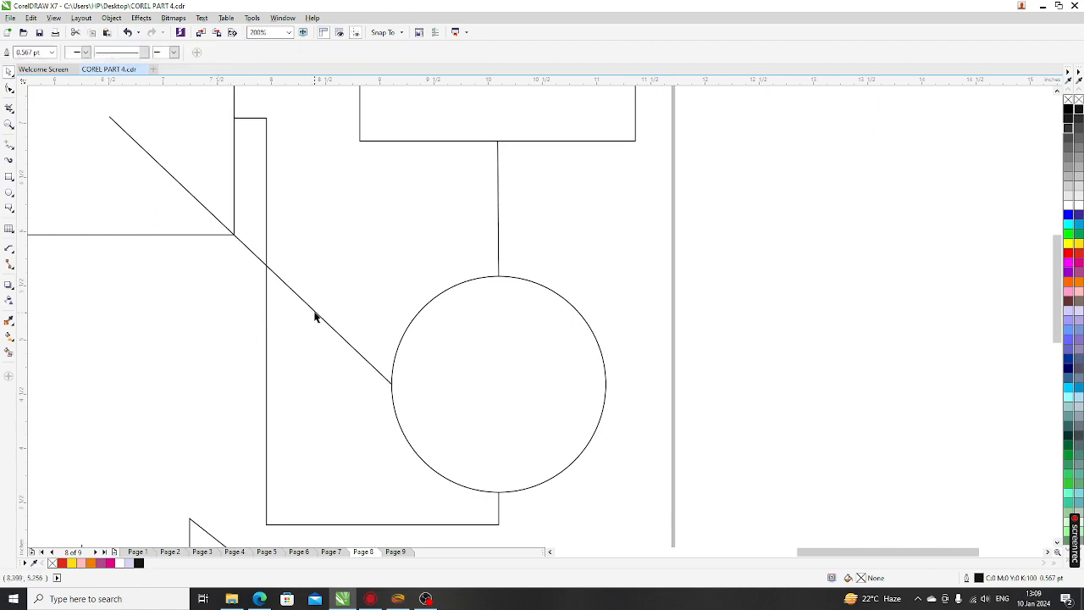
# Draw a straight-line connector from the square's centre to the circle
pyautogui.click(314, 316)
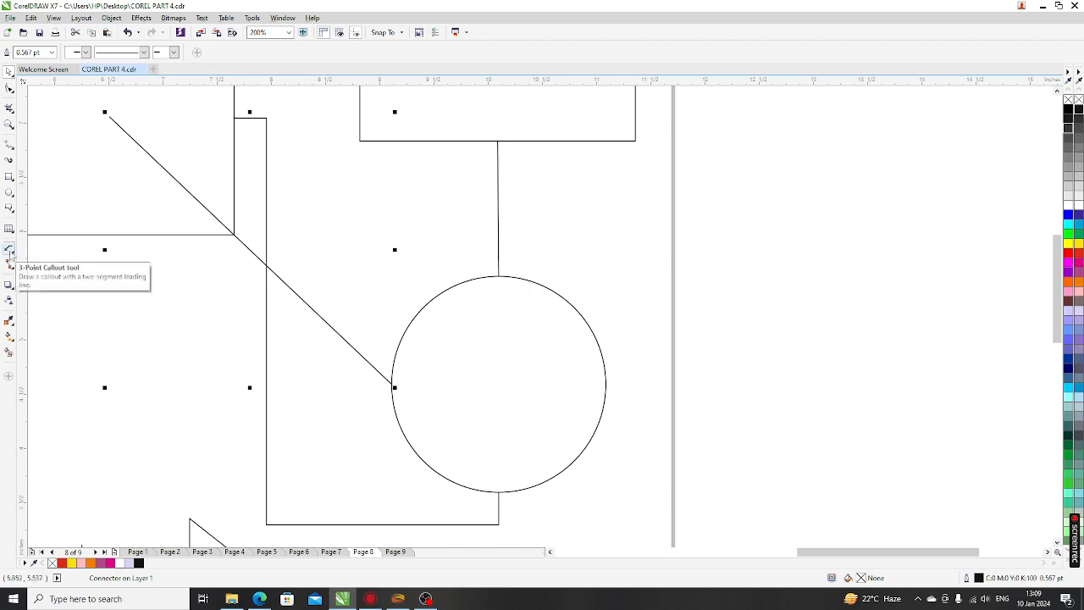
pyautogui.click(11, 251)
pyautogui.click(46, 246)
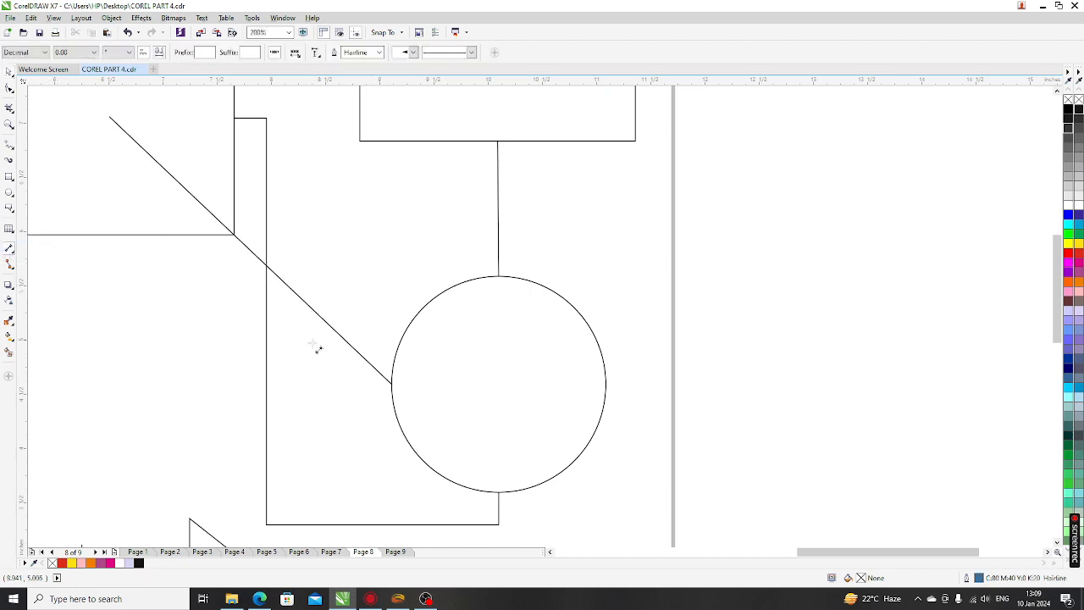
pyautogui.click(11, 265)
pyautogui.click(55, 265)
pyautogui.scroll(-2, 383, 313)
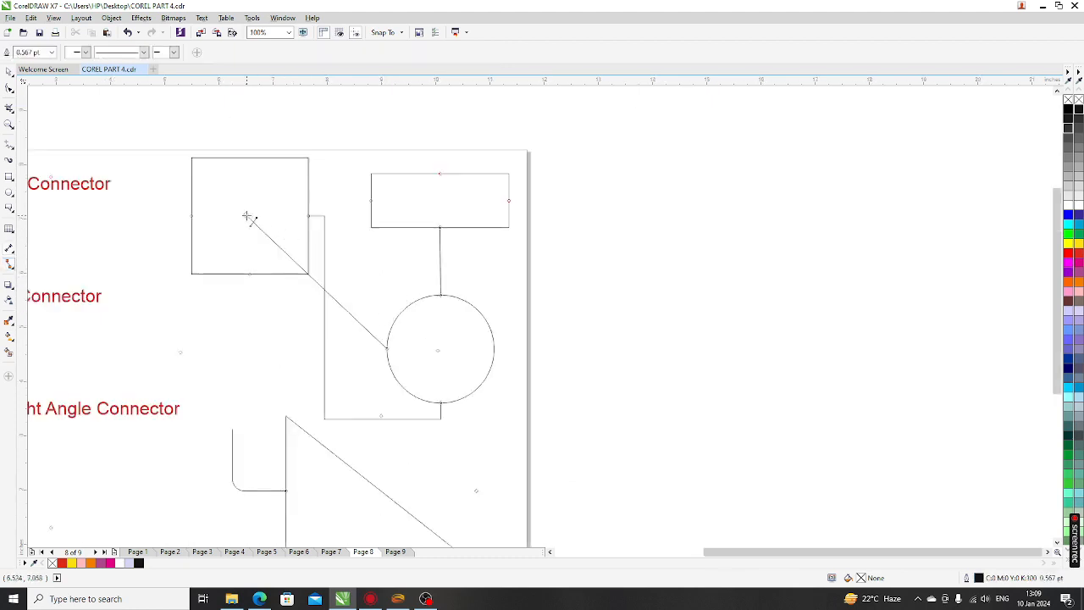
pyautogui.moveTo(247, 217); pyautogui.dragTo(445, 330)
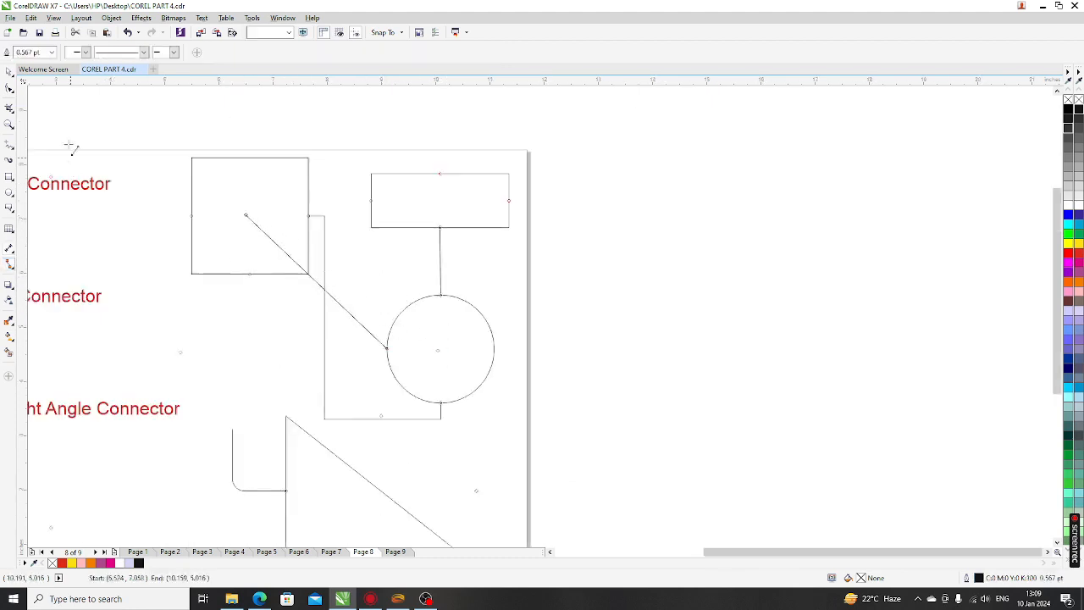
# Delete the diagonal connector and redraw a straight connector from the square's centre to the circle
pyautogui.click(9, 72)
pyautogui.click(305, 335)
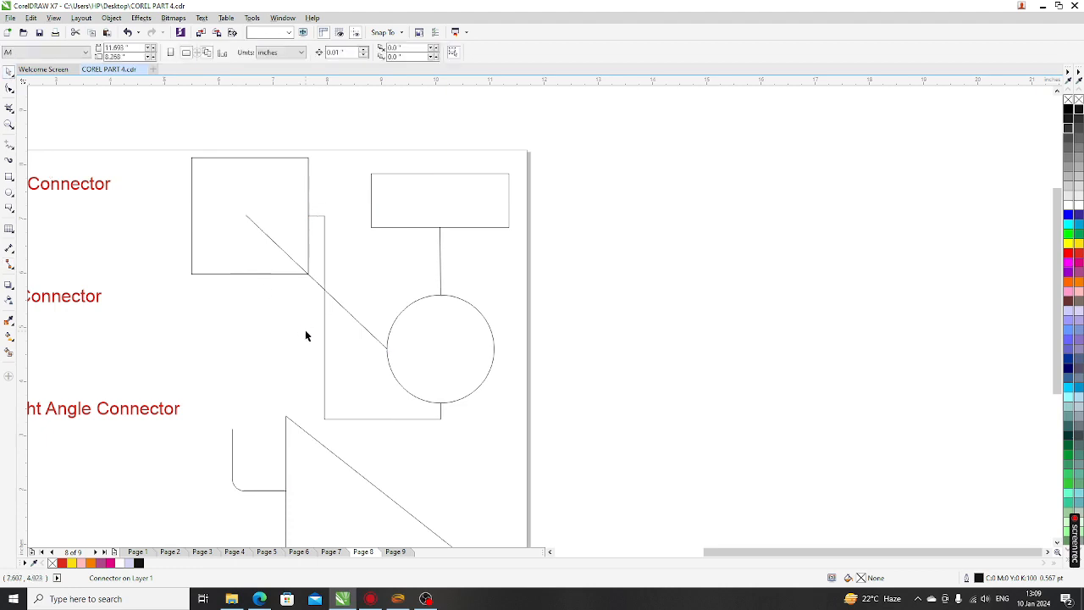
pyautogui.click(320, 287)
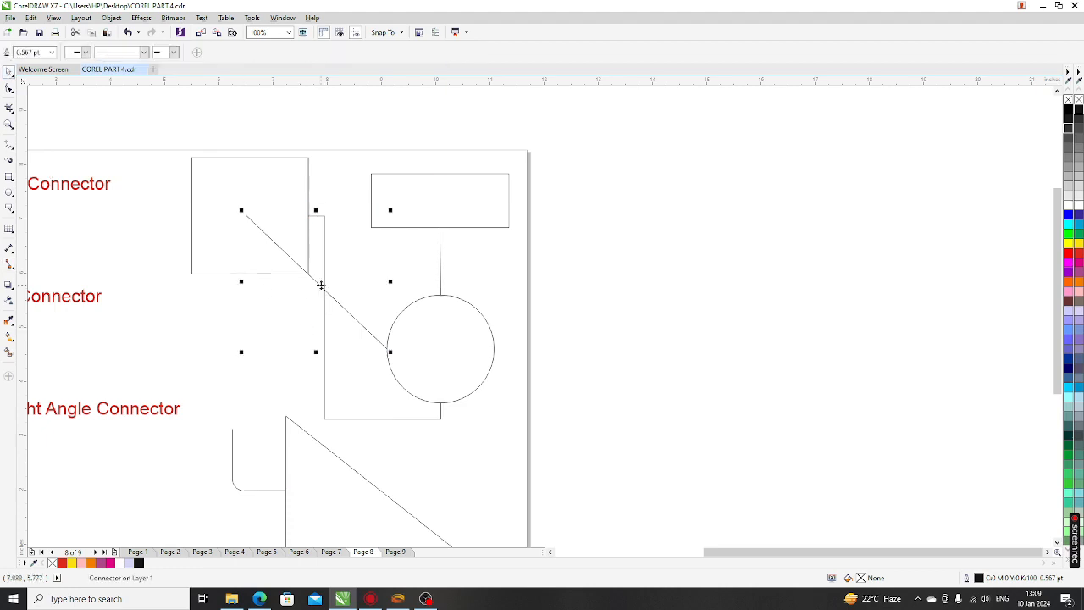
pyautogui.press('Delete')
pyautogui.click(307, 244)
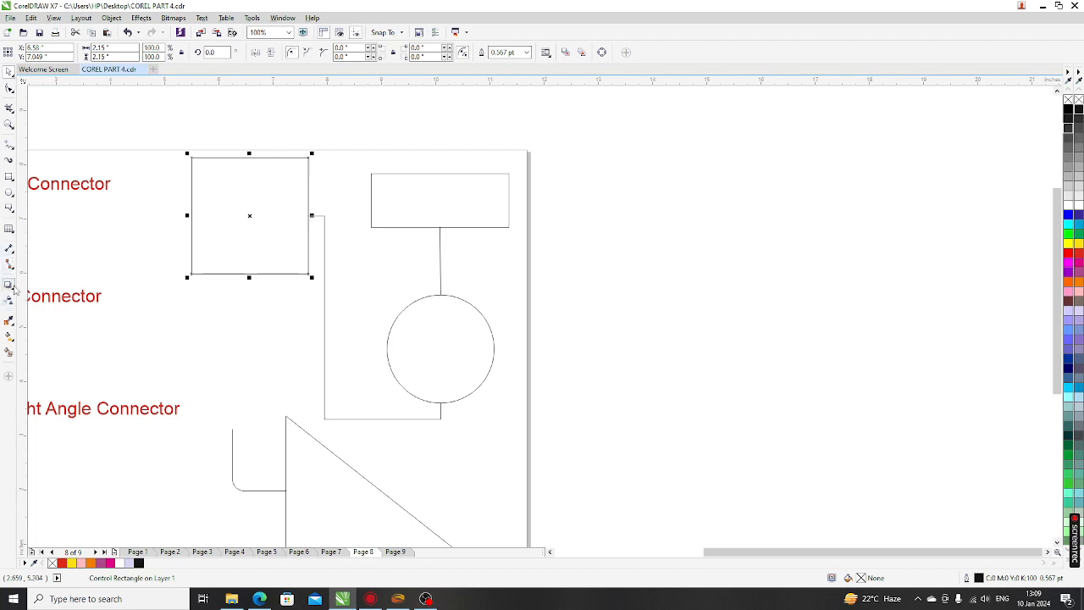
pyautogui.scroll(-2, 265, 317)
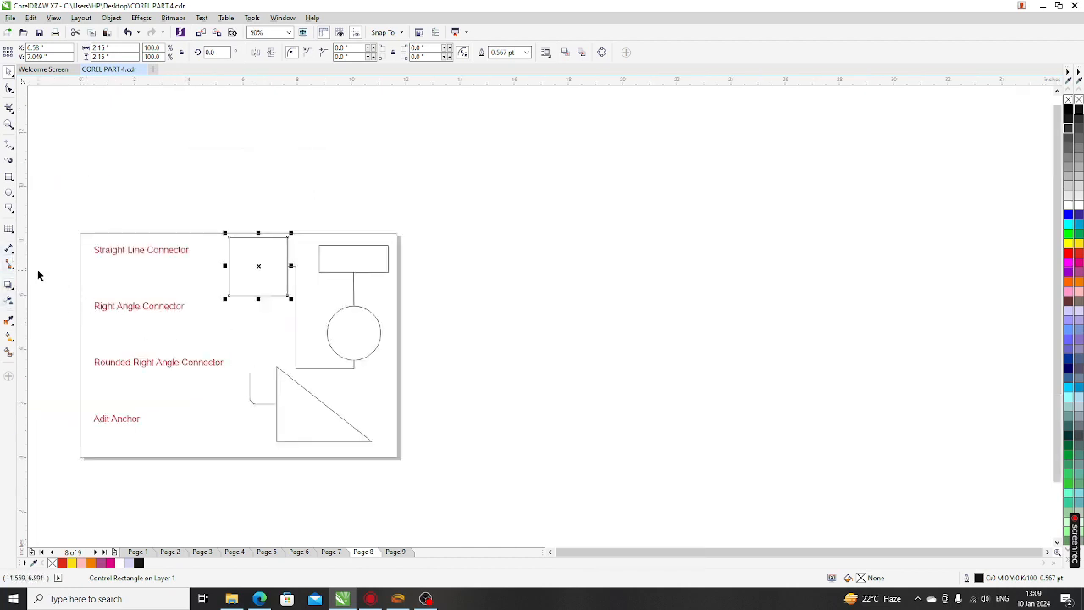
pyautogui.click(10, 266)
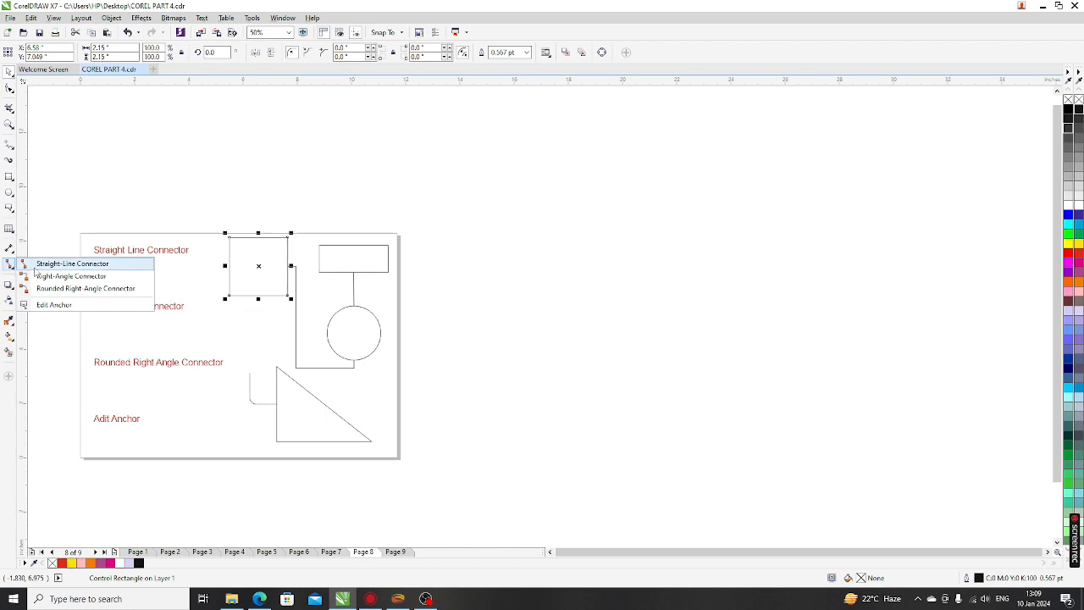
pyautogui.click(51, 263)
pyautogui.scroll(4, 259, 266)
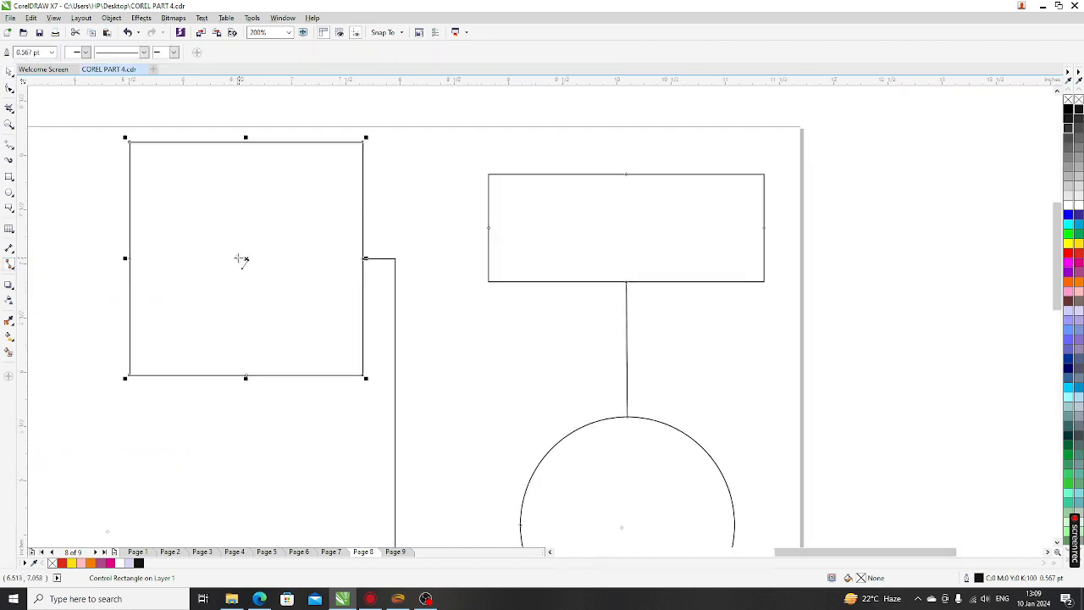
pyautogui.moveTo(240, 259); pyautogui.dragTo(627, 533)
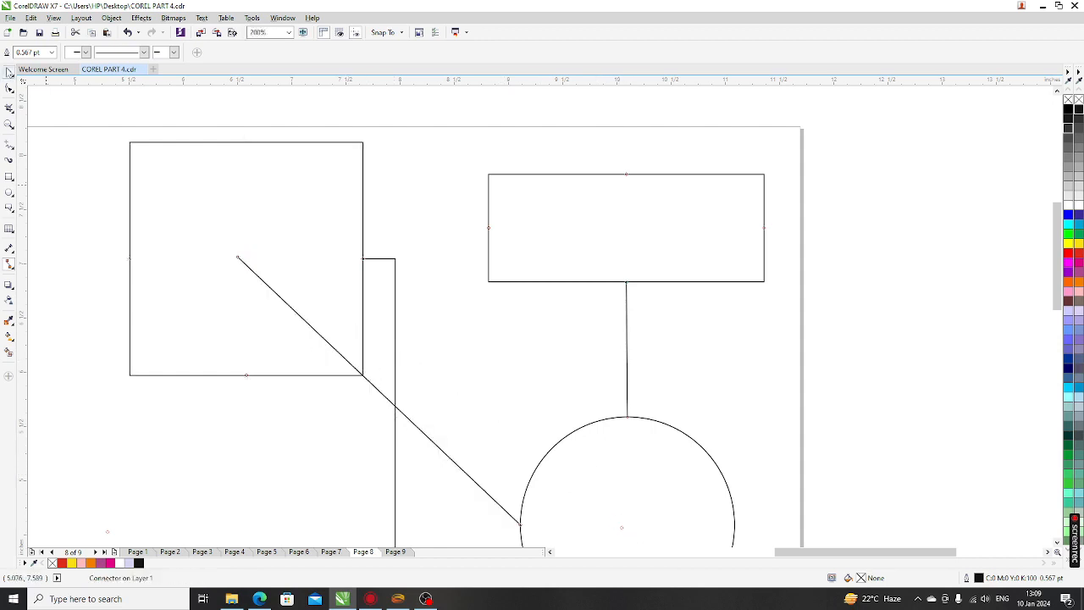
# Delete the right-angle connector and attach the straight connector's end to the circle's centre
pyautogui.click(8, 71)
pyautogui.scroll(-1, 369, 240)
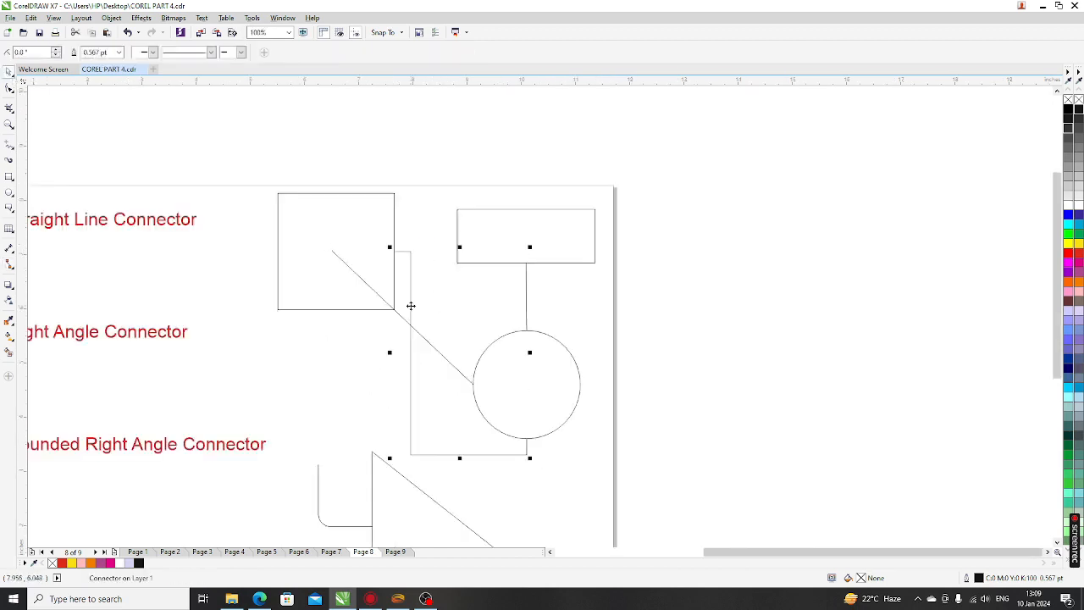
pyautogui.press('Delete')
pyautogui.click(411, 328)
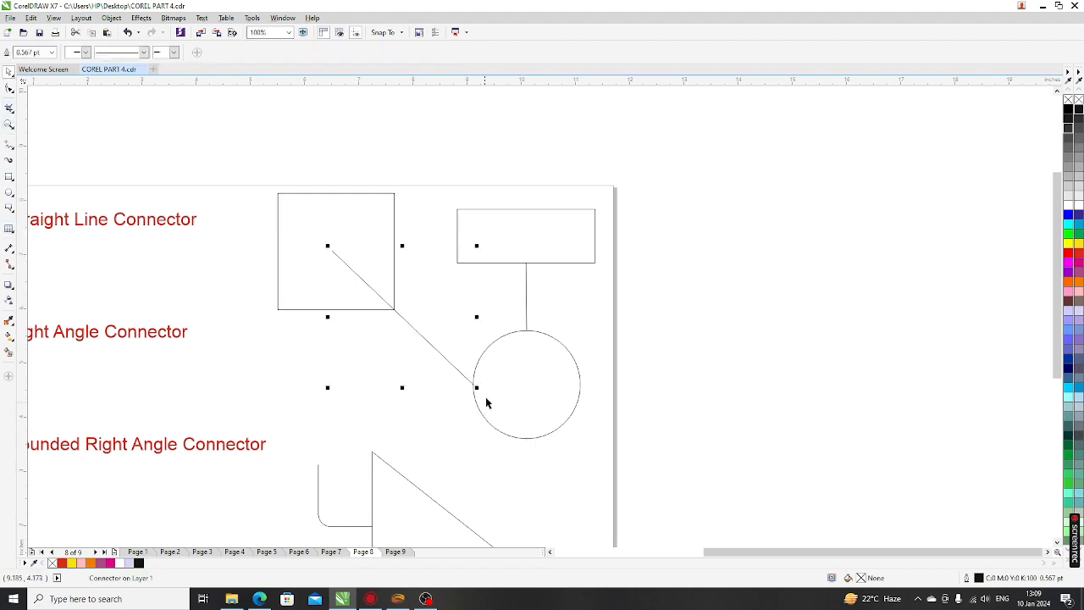
pyautogui.click(9, 264)
pyautogui.moveTo(472, 383); pyautogui.dragTo(524, 385)
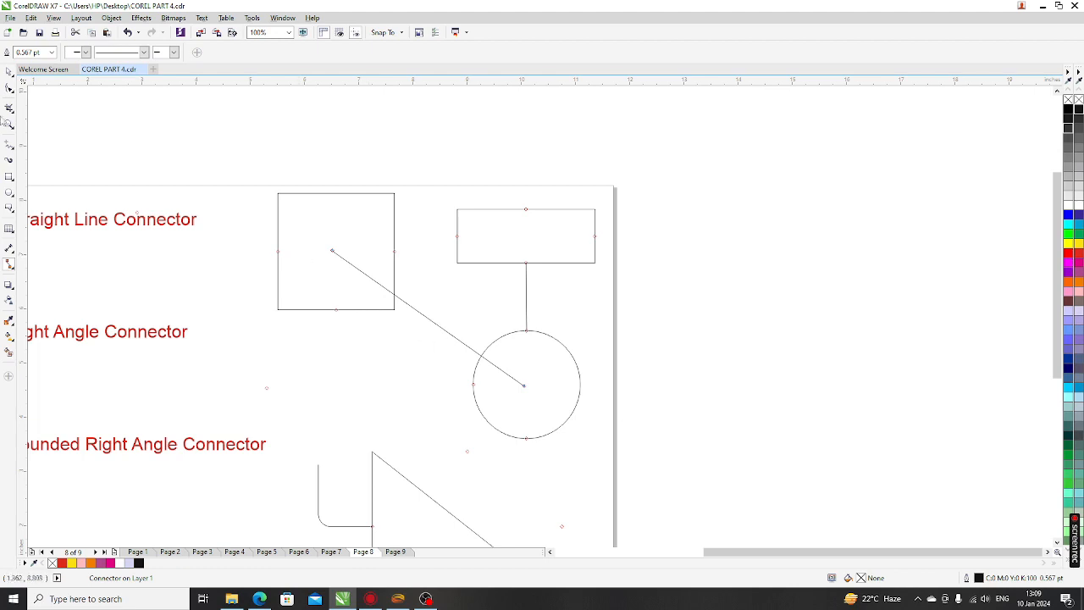
# Move the circle so its connectors follow, then show Page 9's banner fitted to the window
pyautogui.click(8, 72)
pyautogui.click(545, 416)
pyautogui.moveTo(499, 444); pyautogui.dragTo(459, 419)
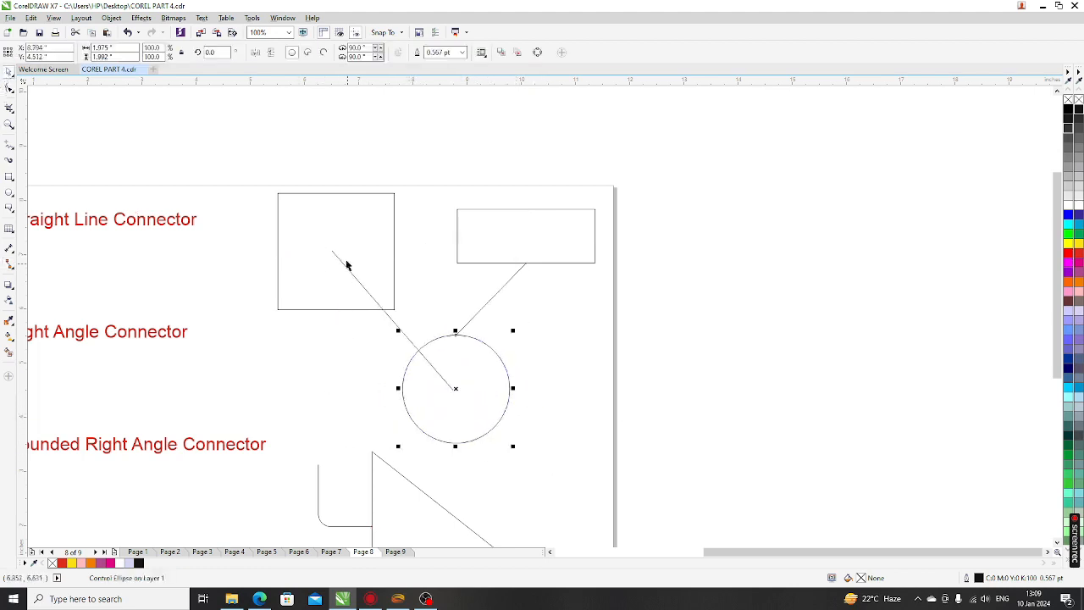
pyautogui.click(563, 330)
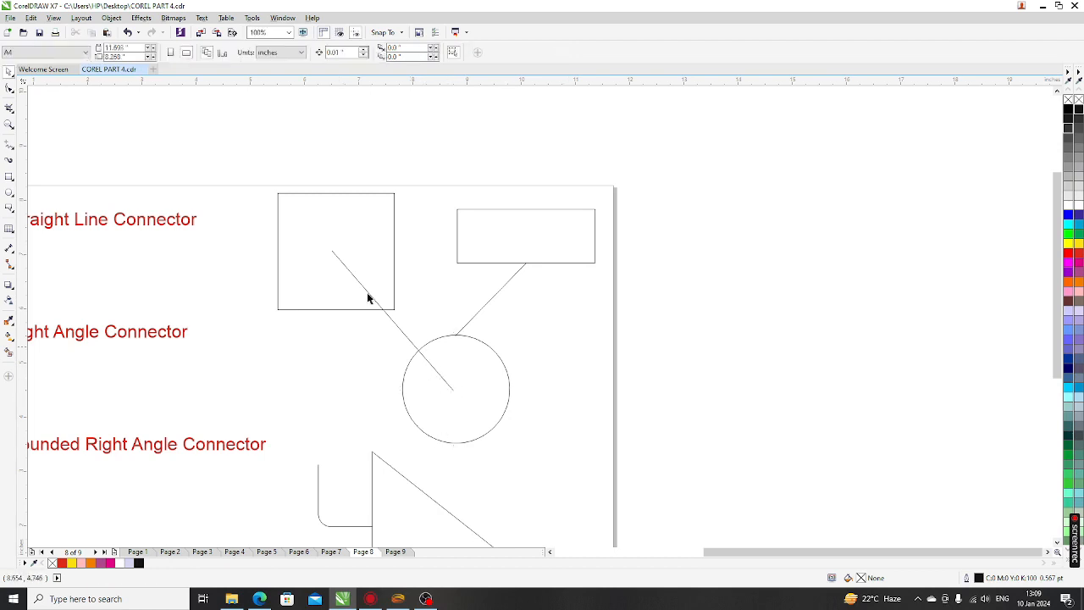
pyautogui.scroll(-2, 302, 230)
pyautogui.scroll(2, 168, 436)
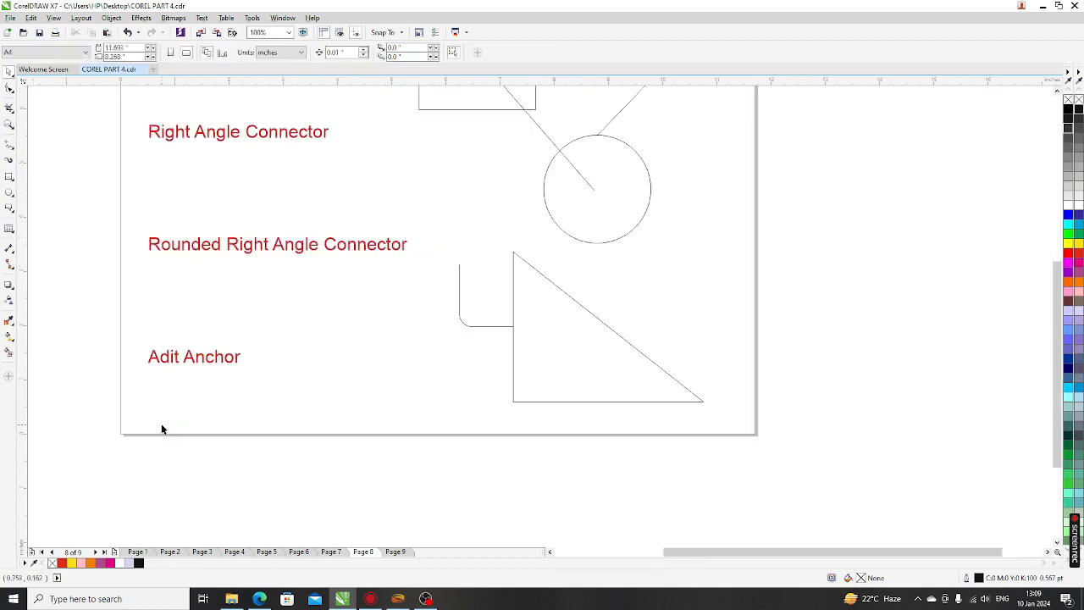
pyautogui.scroll(-2, 266, 412)
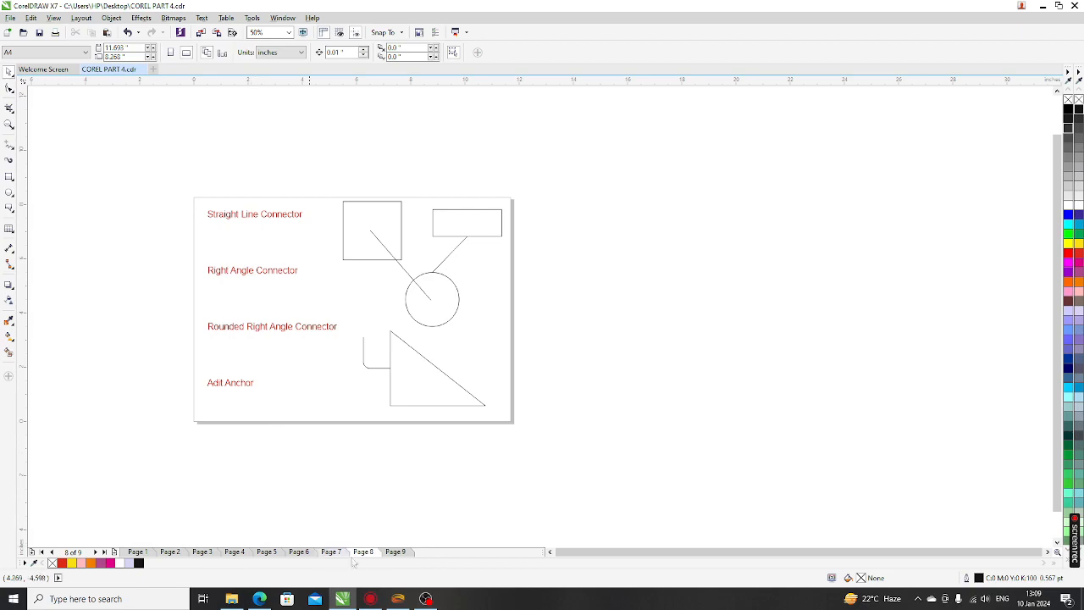
pyautogui.click(395, 551)
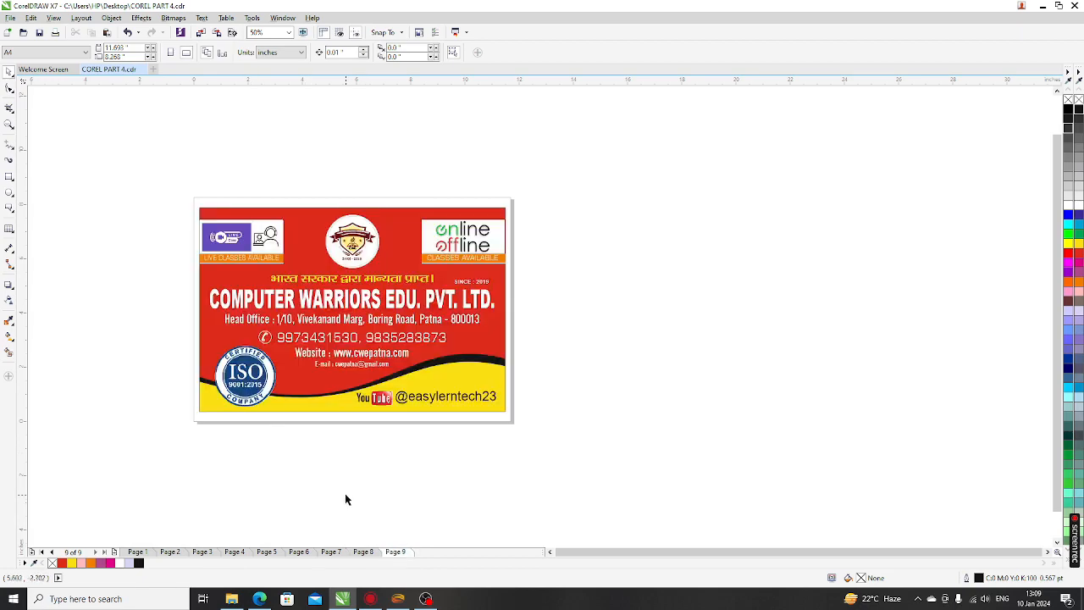
pyautogui.hotkey('shift', 'F4')
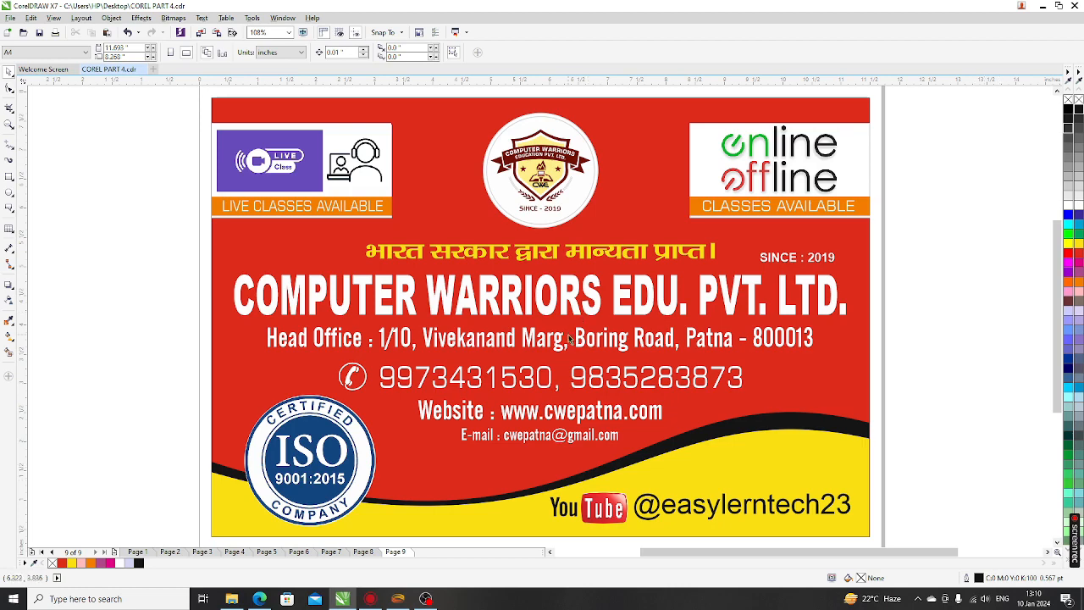
pyautogui.scroll(-3, 389, 240)
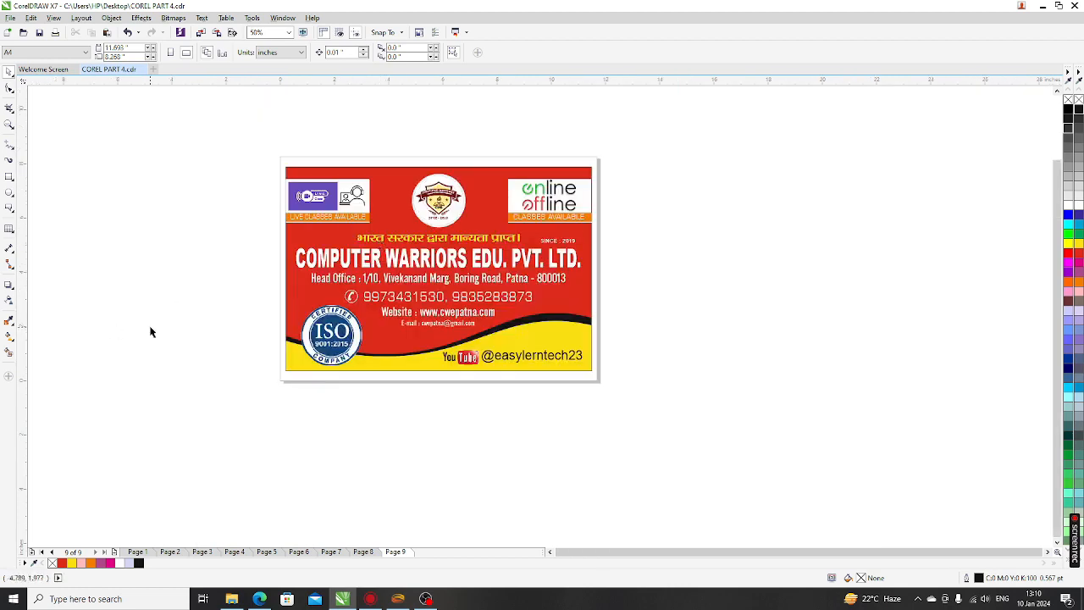
pyautogui.press('F4')
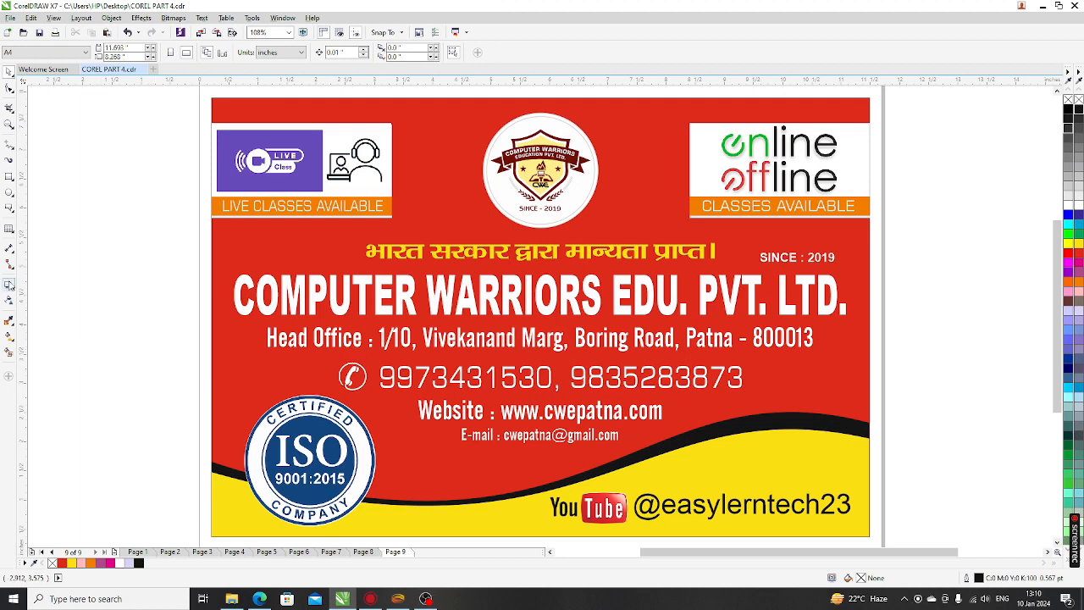
pyautogui.click(11, 268)
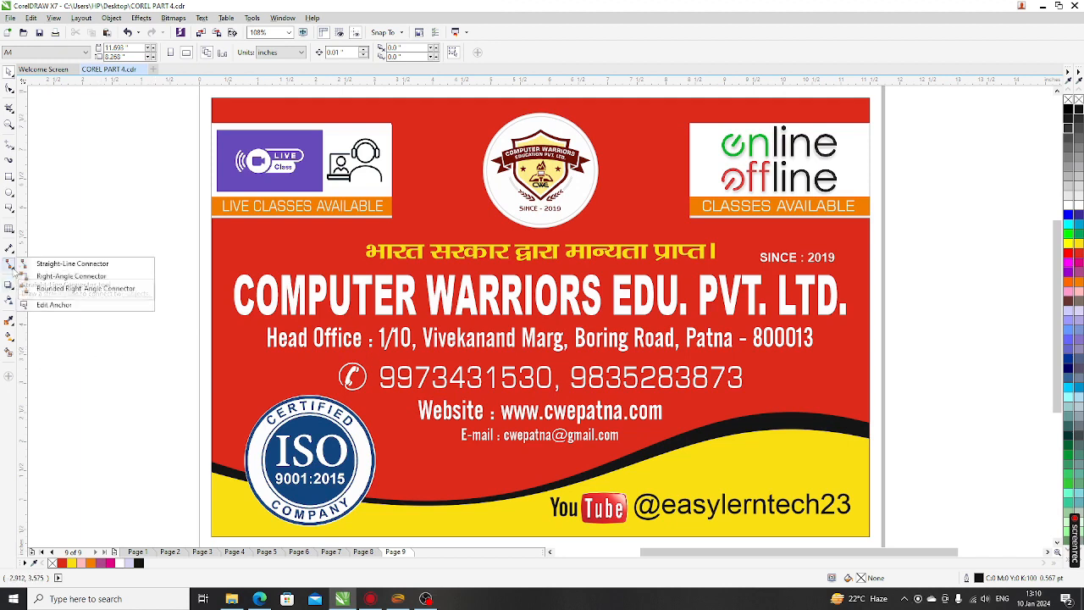
pyautogui.click(12, 286)
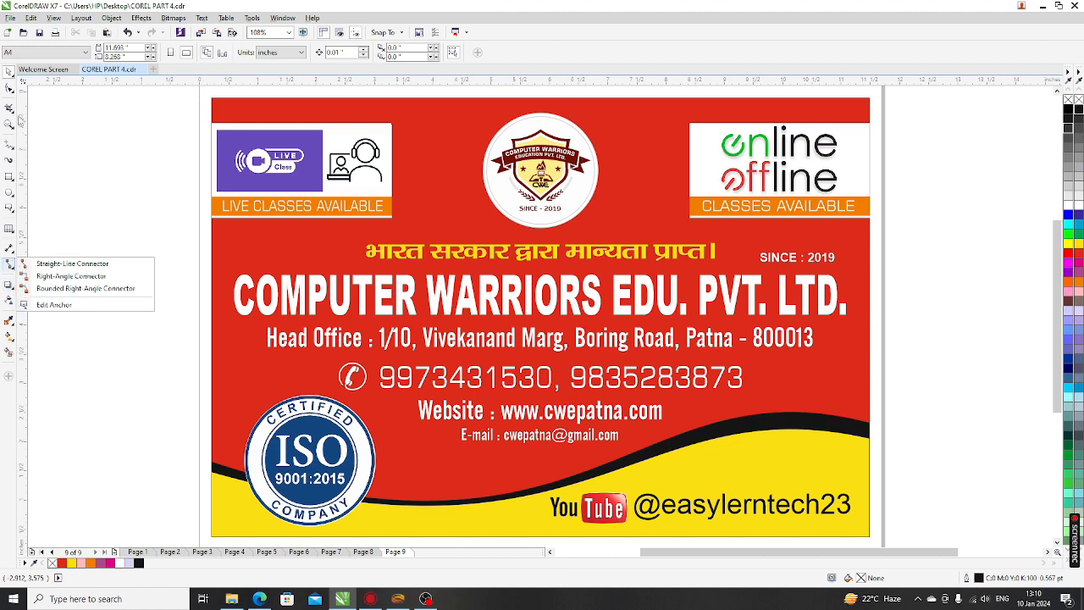
pyautogui.click(10, 73)
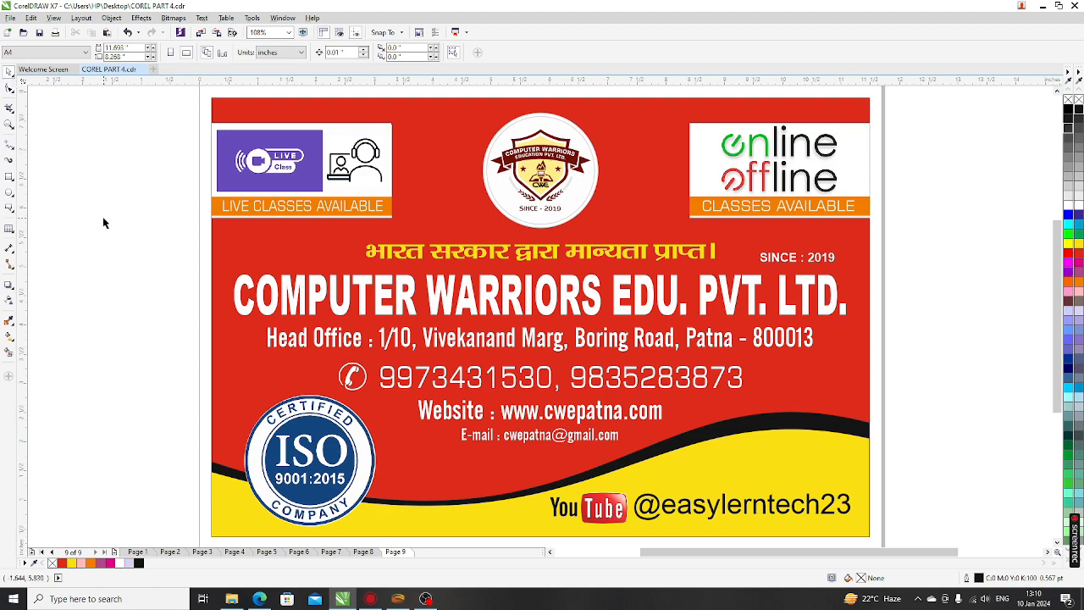